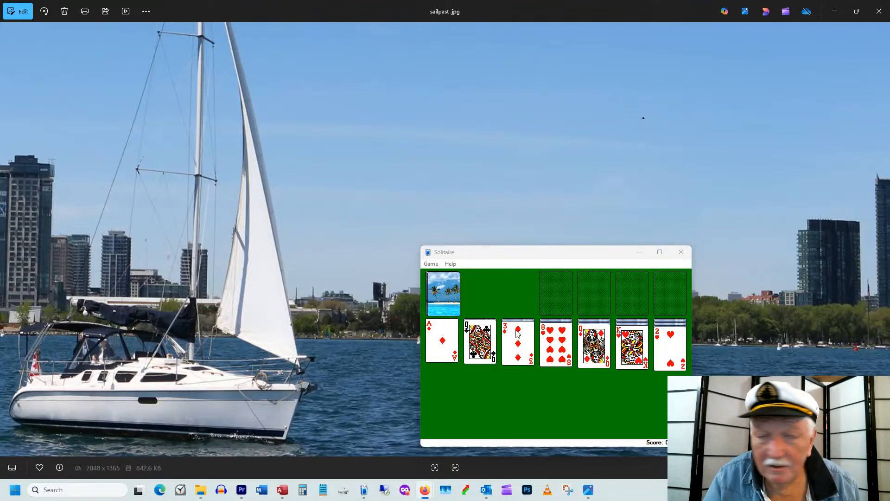
# - Send the ace of diamonds to a foundation, move the black queen onto the red king, and turn over the uncovered card
pyautogui.click(443, 297)
pyautogui.doubleClick(454, 323)
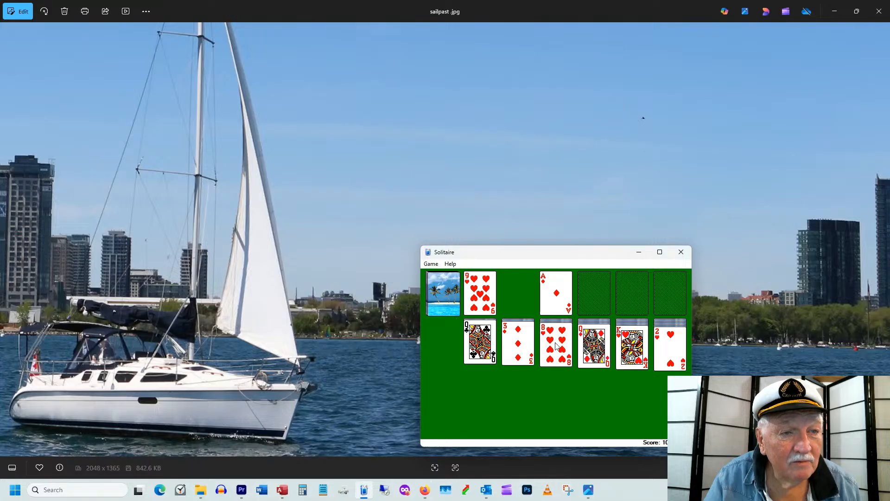
pyautogui.moveTo(491, 345); pyautogui.dragTo(649, 353)
pyautogui.click(495, 346)
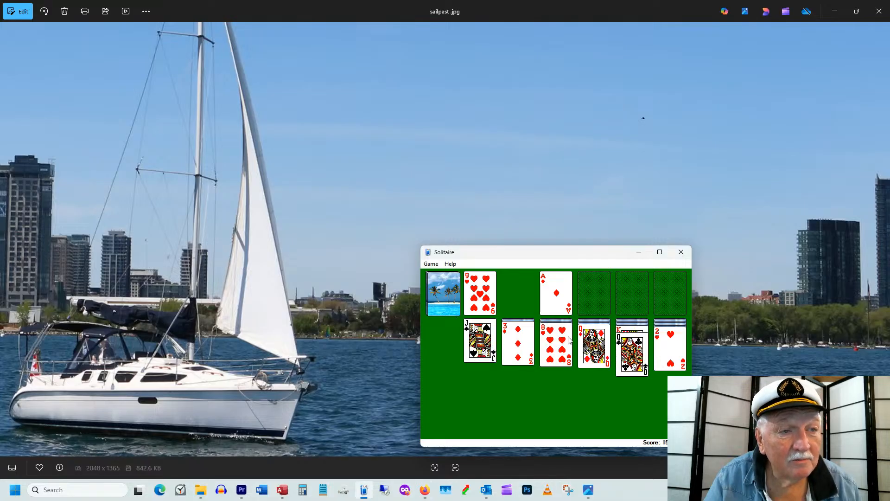
# - Place the black jack on the red queen and the king stack in the emptied column, turning over the uncovered card
pyautogui.moveTo(476, 340); pyautogui.dragTo(582, 348)
pyautogui.moveTo(644, 331); pyautogui.dragTo(527, 333)
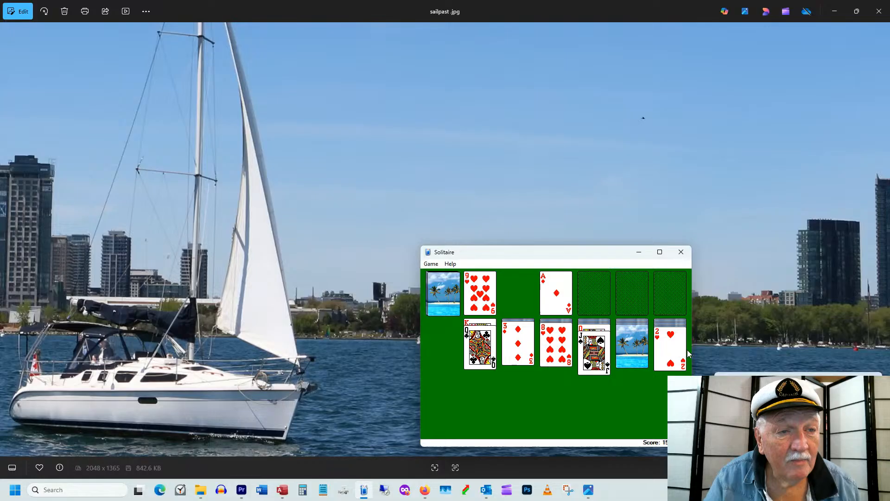
pyautogui.click(636, 348)
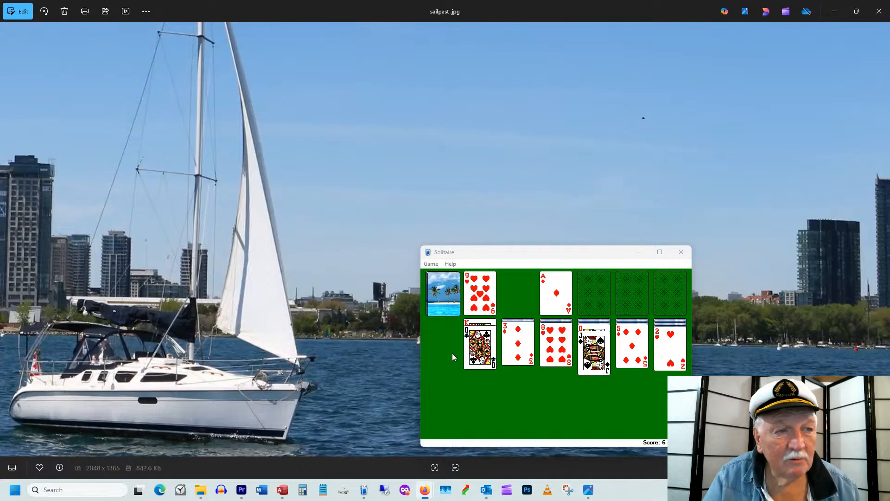
# - Deal from the stock, sending the ace of clubs to a foundation and playing the 7 of clubs onto the 8 of hearts
pyautogui.click(445, 293)
pyautogui.doubleClick(473, 294)
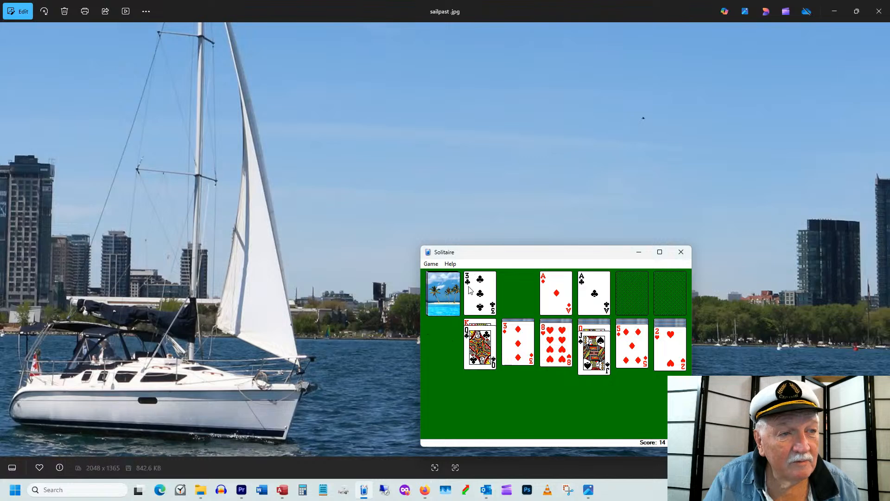
pyautogui.click(442, 291)
pyautogui.click(451, 293)
pyautogui.click(444, 295)
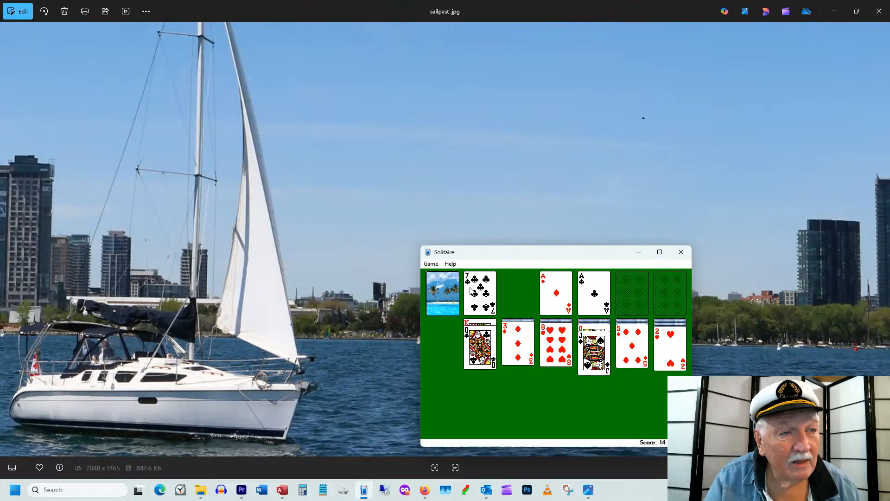
pyautogui.moveTo(467, 291); pyautogui.dragTo(549, 324)
# - Build the 4 of spades and 3 of diamonds onto the 5 of diamonds, and turn over the uncovered card
pyautogui.click(454, 298)
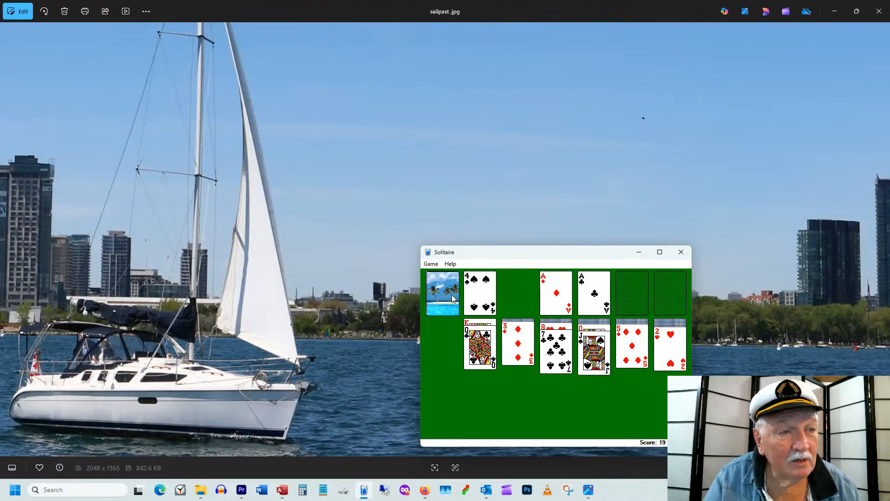
pyautogui.moveTo(462, 291); pyautogui.dragTo(615, 349)
pyautogui.moveTo(503, 335); pyautogui.dragTo(617, 353)
pyautogui.click(527, 345)
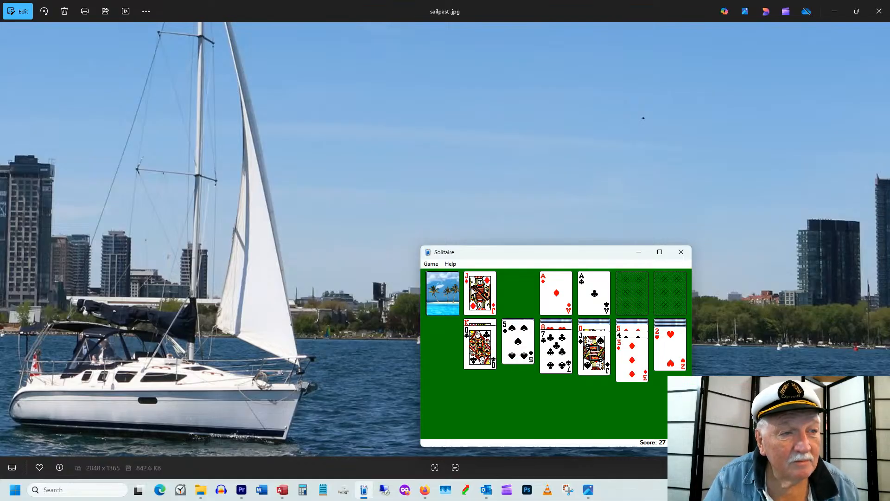
# - Play the jack of diamonds onto the black queen, and deal on to send the 2 of clubs to its foundation
pyautogui.moveTo(473, 291); pyautogui.dragTo(480, 348)
pyautogui.click(454, 291)
pyautogui.click(455, 290)
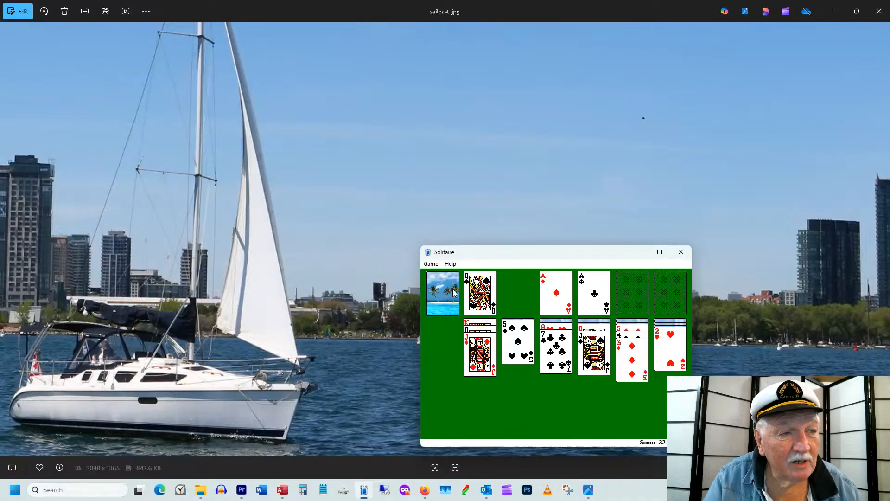
pyautogui.click(457, 287)
pyautogui.doubleClick(482, 287)
# - Deal further cards and send the ace of spades and the 2 and 3 of diamonds to their foundations
pyautogui.click(443, 289)
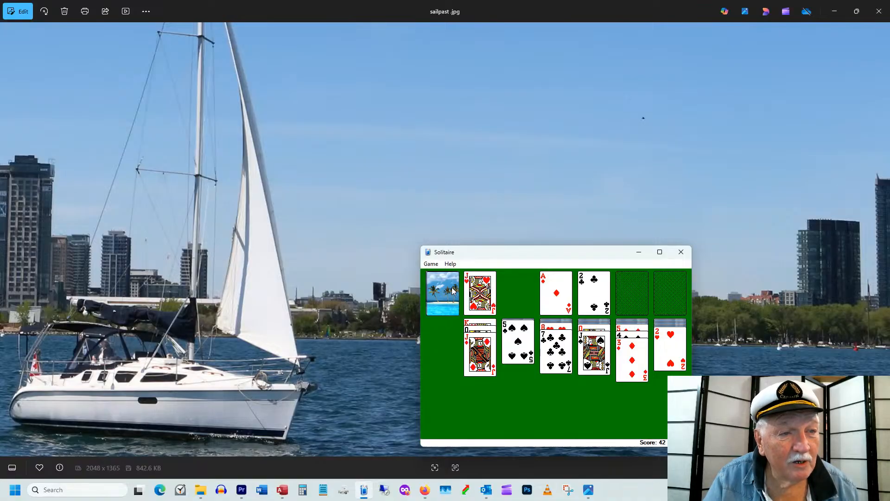
pyautogui.click(445, 288)
pyautogui.rightClick(473, 289)
pyautogui.click(454, 291)
pyautogui.click(452, 292)
pyautogui.rightClick(453, 293)
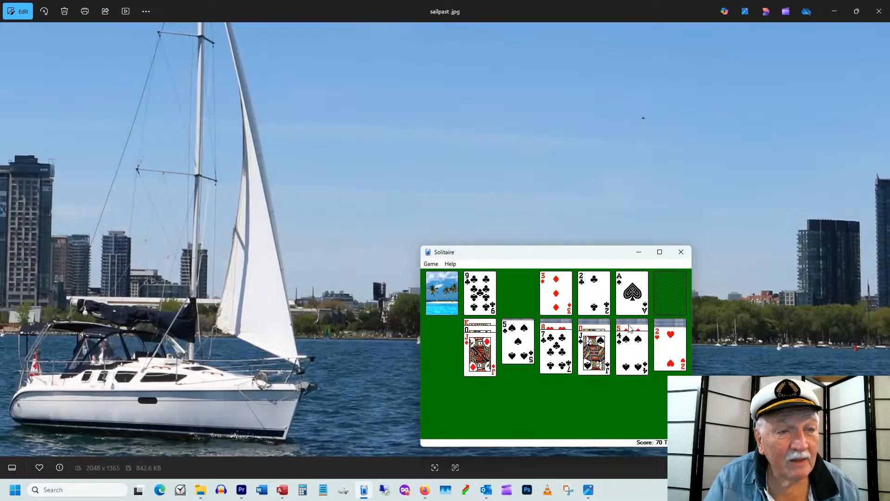
# - Build the 6 of hearts and 5 of spades onto the 7 of clubs, and turn over the uncovered card
pyautogui.click(440, 284)
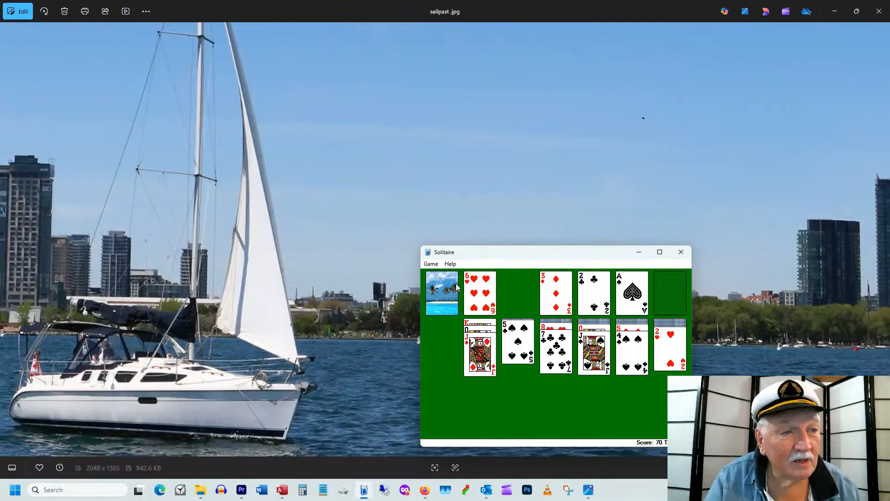
pyautogui.moveTo(481, 285); pyautogui.dragTo(561, 364)
pyautogui.click(526, 341)
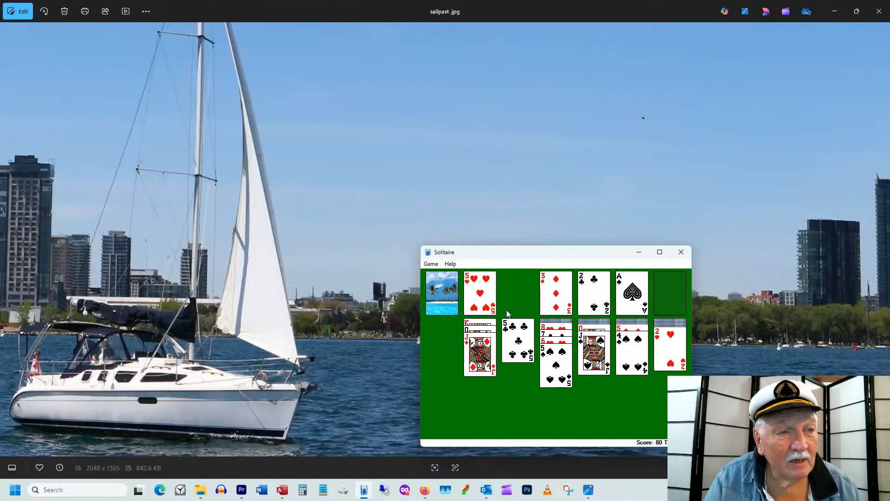
# - Send the 2 of spades to its foundation, and deal on to play the 10 of diamonds onto the black jack
pyautogui.click(462, 292)
pyautogui.doubleClick(487, 290)
pyautogui.click(444, 288)
pyautogui.click(445, 288)
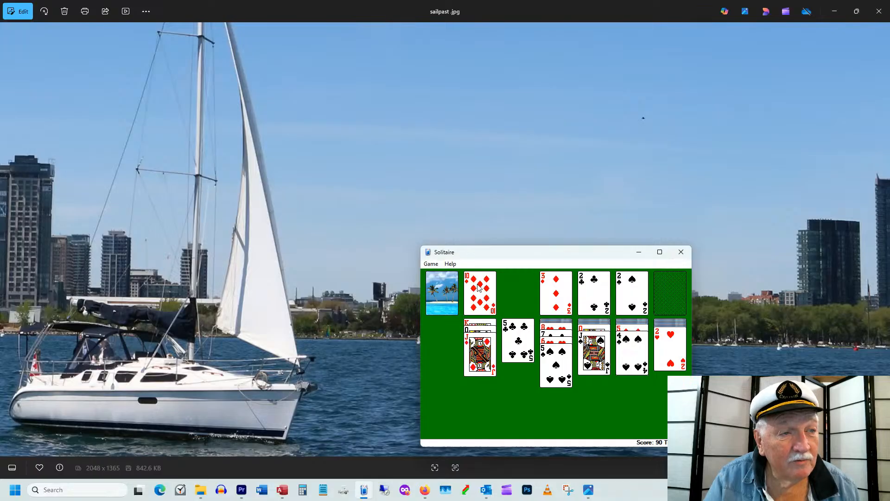
pyautogui.moveTo(474, 287); pyautogui.dragTo(573, 338)
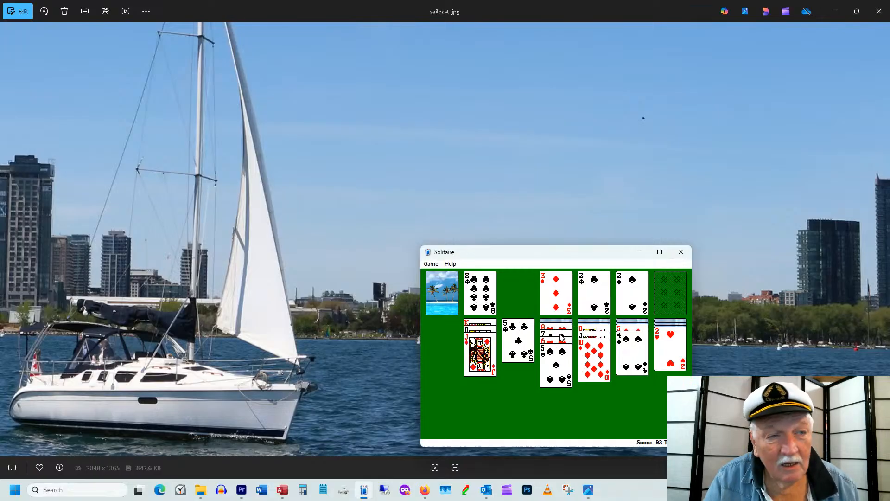
# - Play the 10 of clubs onto the jack of diamonds and send the 3, 4 and 5 of spades to their foundation
pyautogui.click(448, 292)
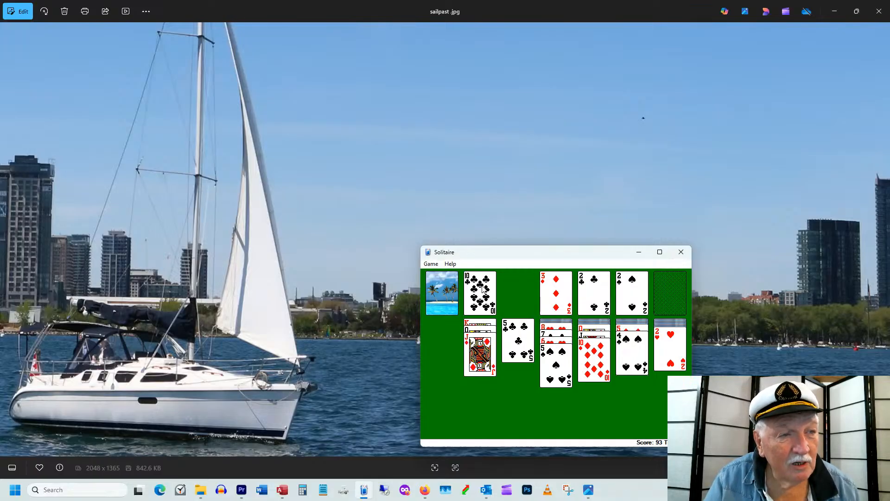
pyautogui.moveTo(481, 290); pyautogui.dragTo(480, 352)
pyautogui.click(444, 291)
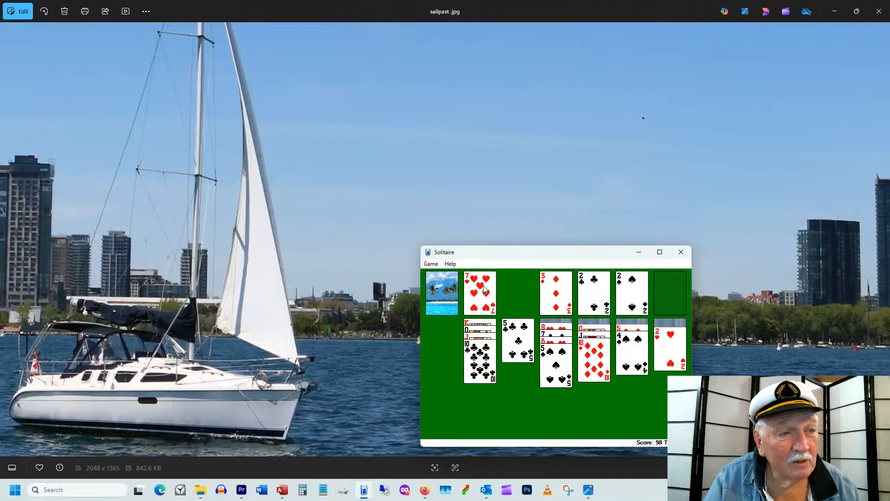
pyautogui.click(445, 291)
pyautogui.rightClick(460, 291)
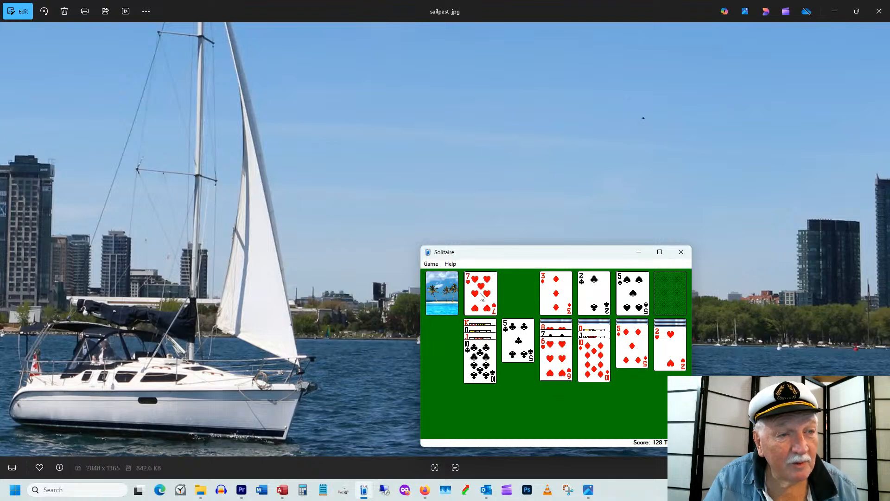
# - Recycle the stock and play the 9 of hearts onto the 10 of clubs
pyautogui.click(453, 294)
pyautogui.click(444, 292)
pyautogui.click(445, 292)
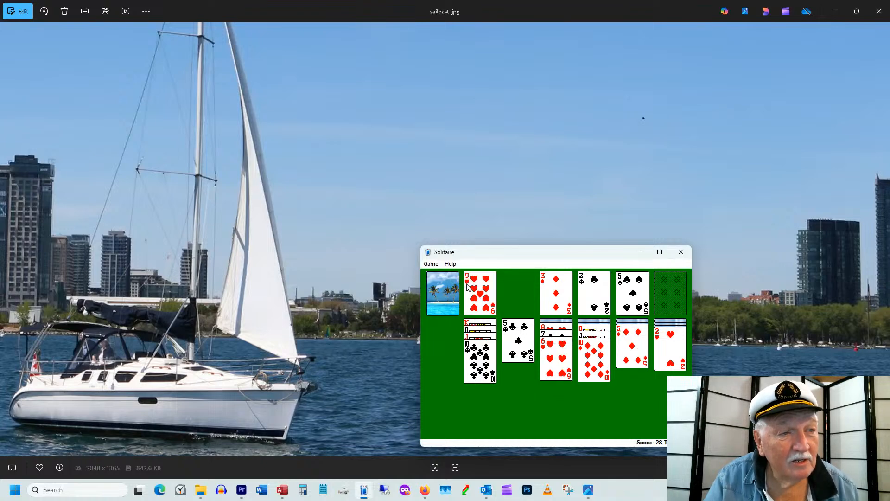
pyautogui.moveTo(480, 292); pyautogui.dragTo(480, 367)
# - Send the 3 of clubs and 6 of spades to their foundations, and play the 8 of spades onto the 9 of hearts
pyautogui.rightClick(463, 289)
pyautogui.click(454, 291)
pyautogui.rightClick(455, 291)
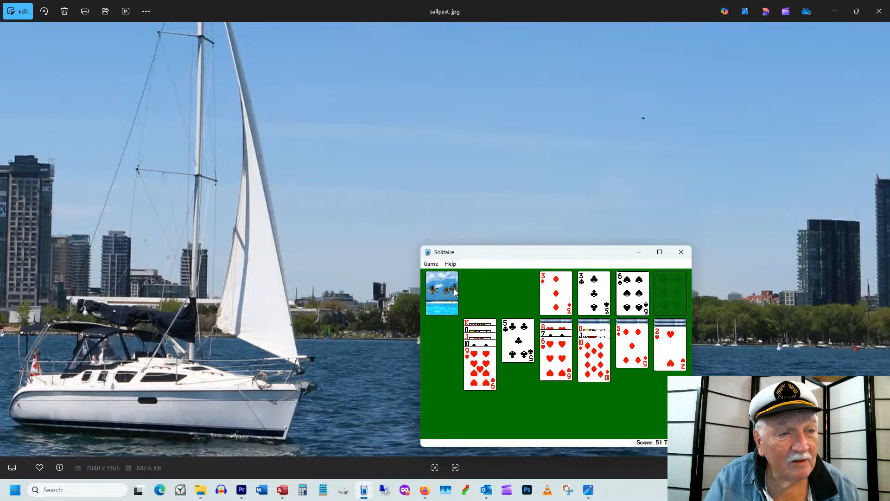
pyautogui.click(454, 291)
pyautogui.moveTo(479, 290); pyautogui.dragTo(480, 371)
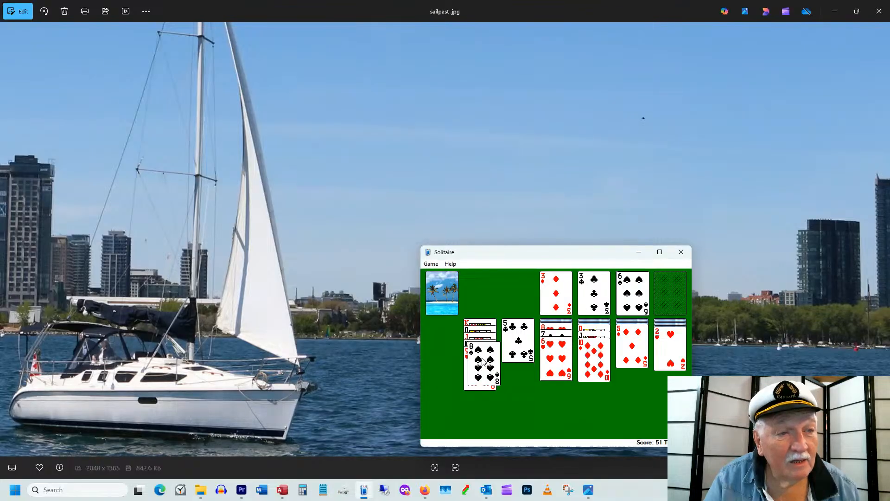
# - Deal through the stock to reach the 7 of hearts and play it onto the 8 of spades
pyautogui.click(444, 292)
pyautogui.click(444, 293)
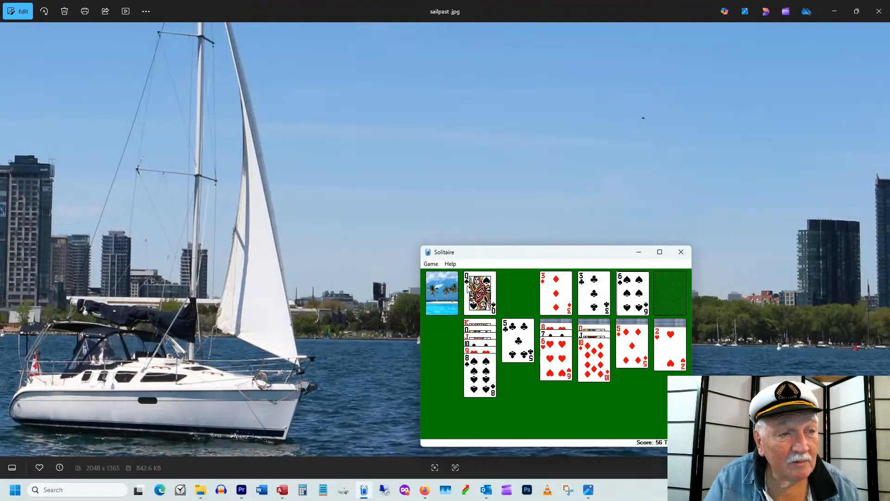
pyautogui.click(453, 292)
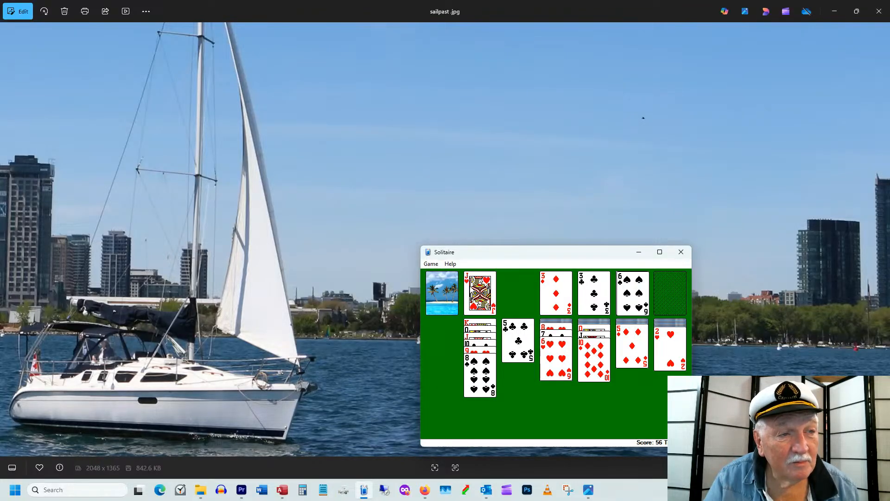
pyautogui.click(442, 289)
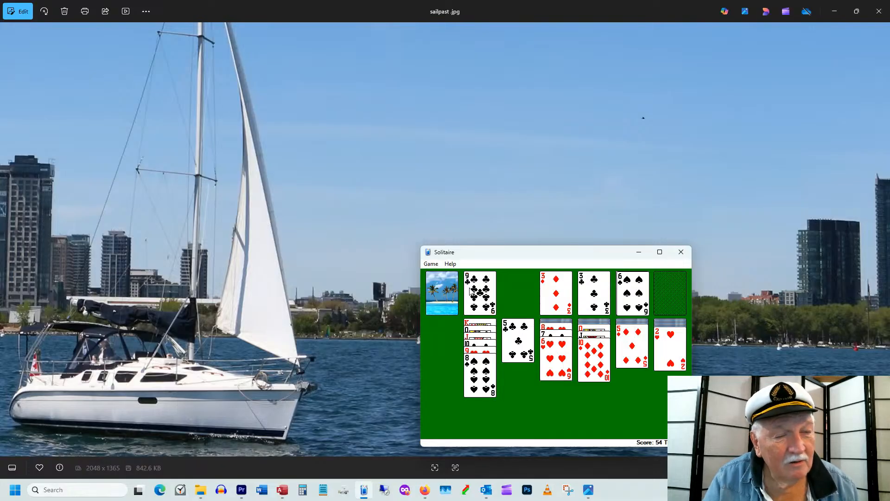
pyautogui.click(442, 291)
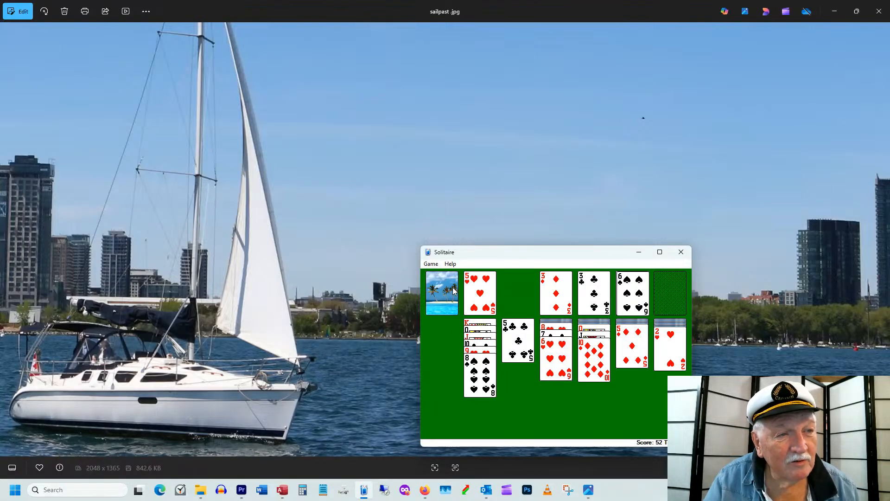
pyautogui.click(453, 291)
pyautogui.click(454, 292)
pyautogui.moveTo(474, 290); pyautogui.dragTo(480, 375)
# - Recycle the stock, build the 9 of clubs and the 8 of hearts stack onto the 10 of diamonds, and turn over the uncovered card
pyautogui.click(444, 292)
pyautogui.click(449, 291)
pyautogui.click(453, 291)
pyautogui.click(454, 290)
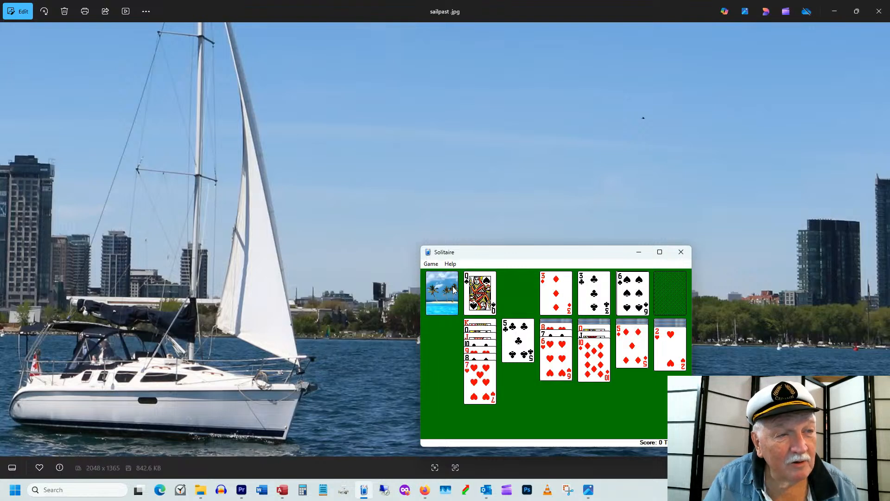
pyautogui.click(447, 294)
pyautogui.click(449, 294)
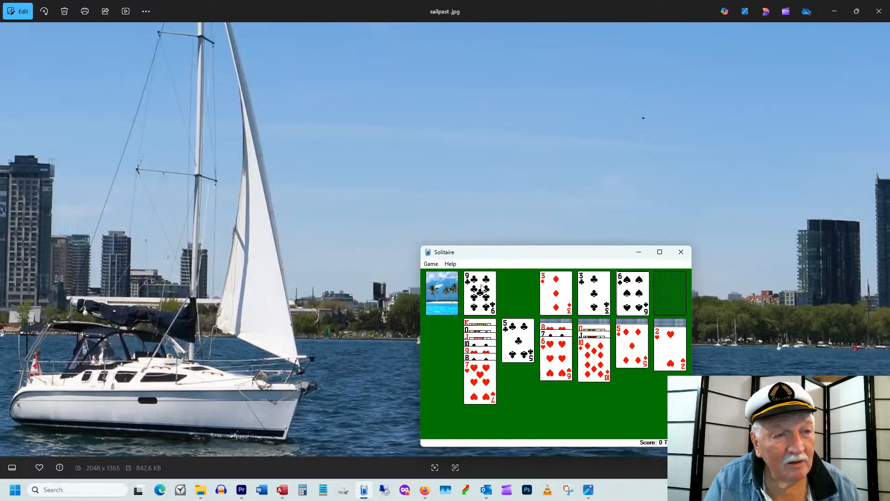
pyautogui.moveTo(483, 288); pyautogui.dragTo(591, 355)
pyautogui.moveTo(558, 329); pyautogui.dragTo(576, 350)
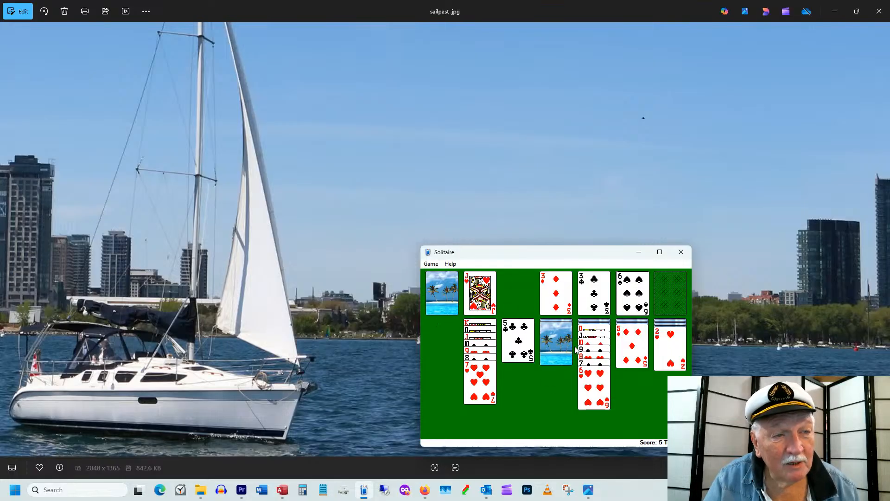
pyautogui.click(563, 346)
# - Deal through the remaining stock and recycle it once more to look for a playable card
pyautogui.click(453, 285)
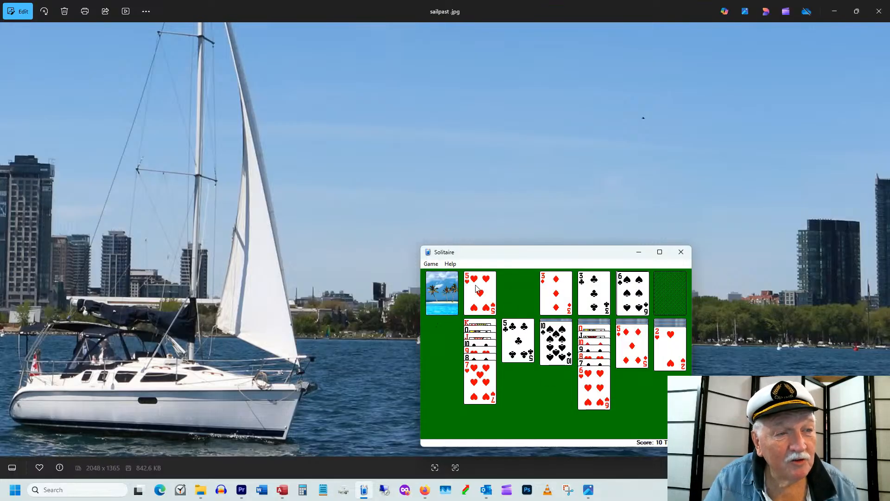
pyautogui.click(447, 290)
pyautogui.click(447, 290)
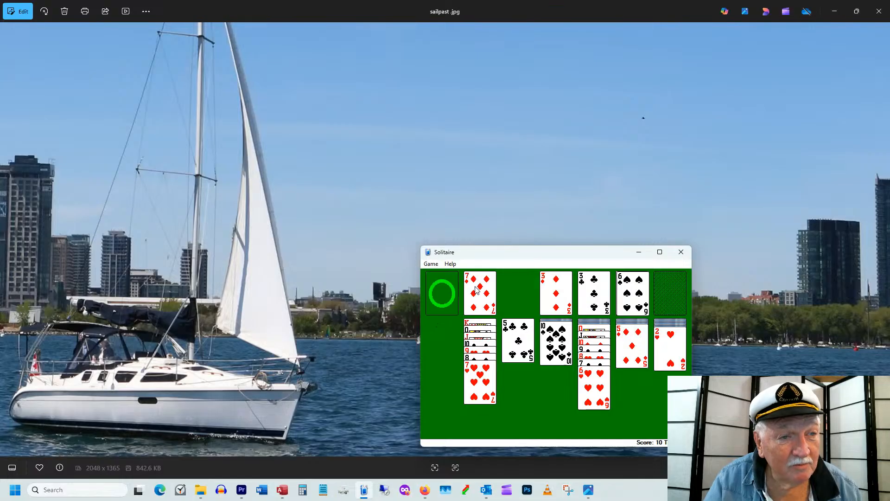
pyautogui.click(443, 293)
pyautogui.click(444, 295)
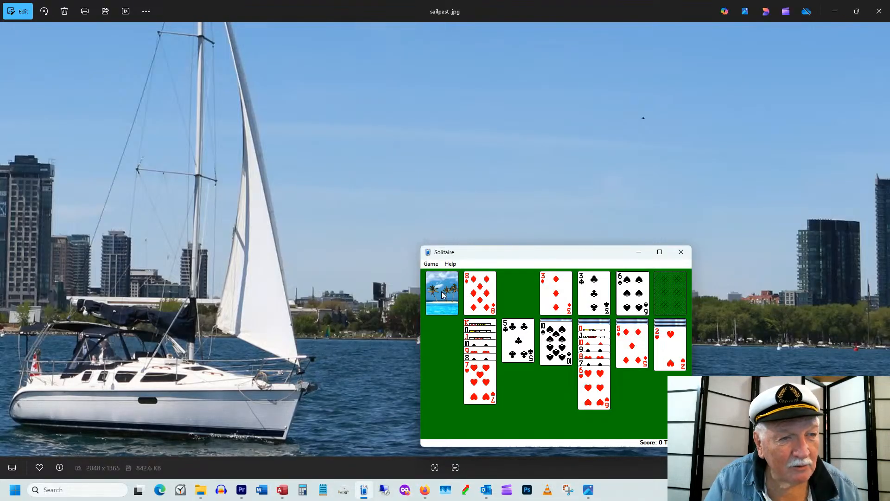
pyautogui.click(443, 291)
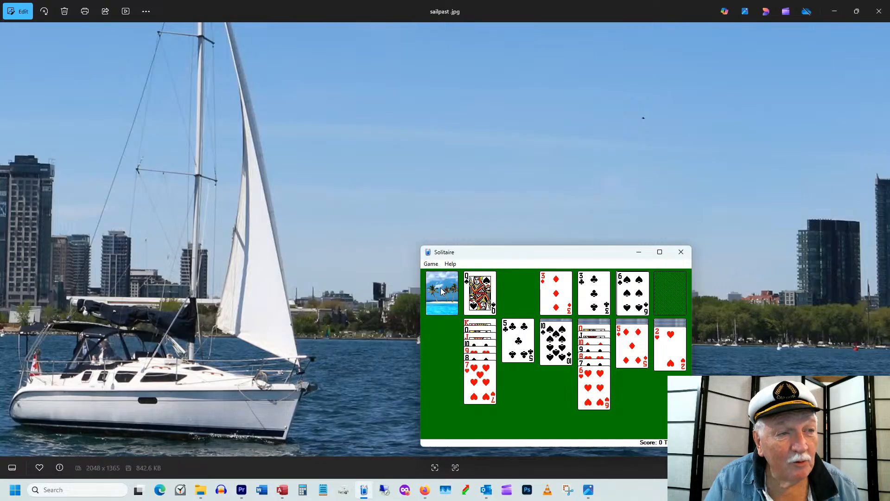
pyautogui.click(442, 294)
pyautogui.click(445, 295)
pyautogui.click(446, 295)
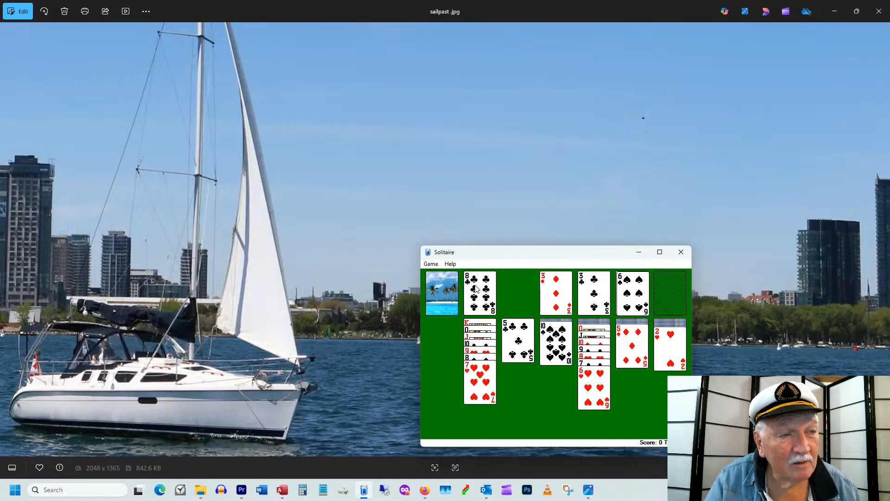
pyautogui.click(450, 293)
# - Abandon the current game by dealing a new one
pyautogui.click(431, 263)
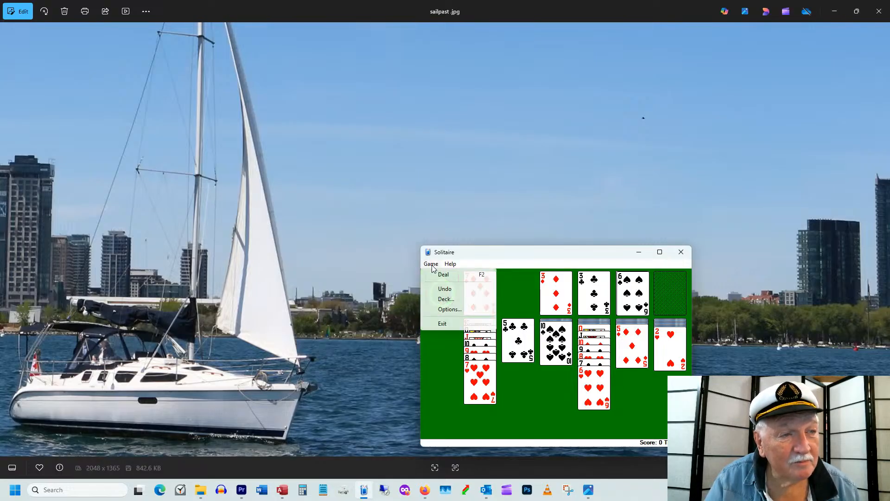
pyautogui.click(438, 275)
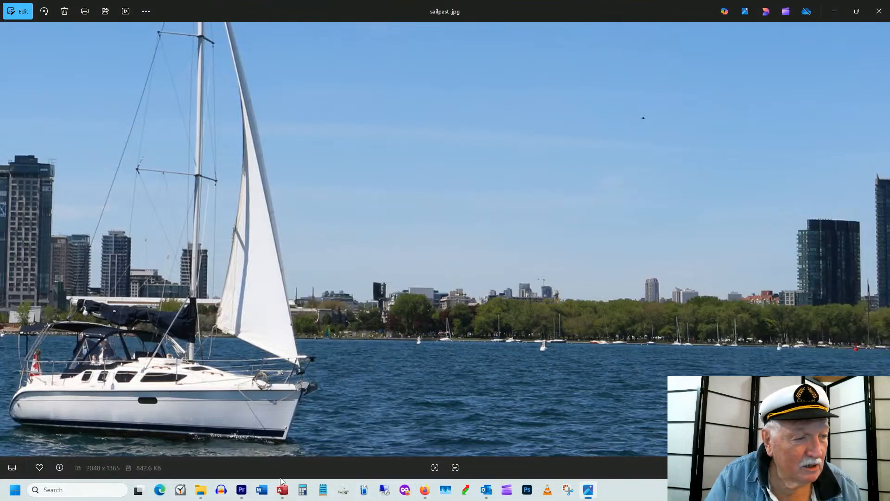
# - Switch to Premiere Pro, bring up the 20251009 Mango french toast folder in File Explorer, and show it with extra large icons in a wider window
pyautogui.click(242, 489)
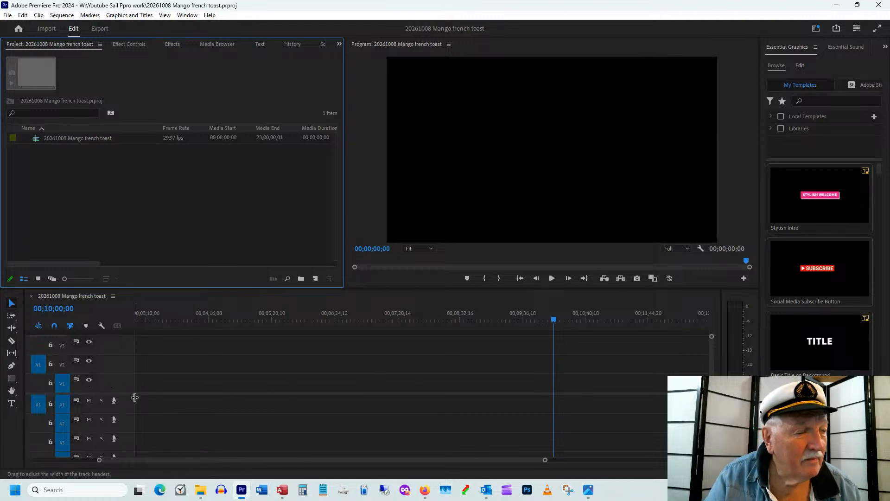
pyautogui.click(200, 491)
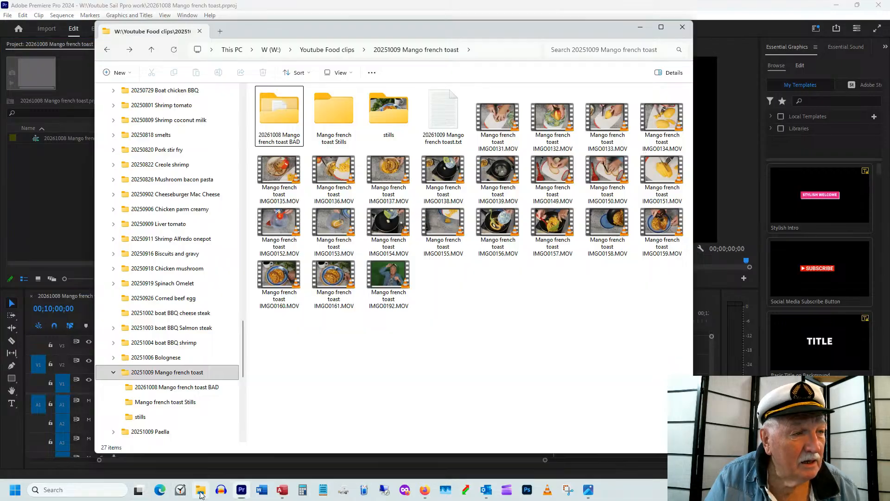
pyautogui.rightClick(483, 396)
pyautogui.moveTo(548, 268)
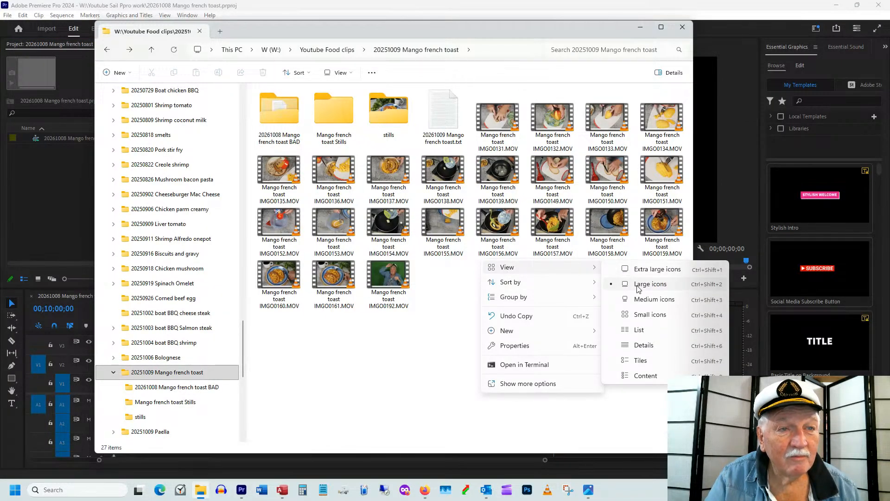
pyautogui.click(647, 270)
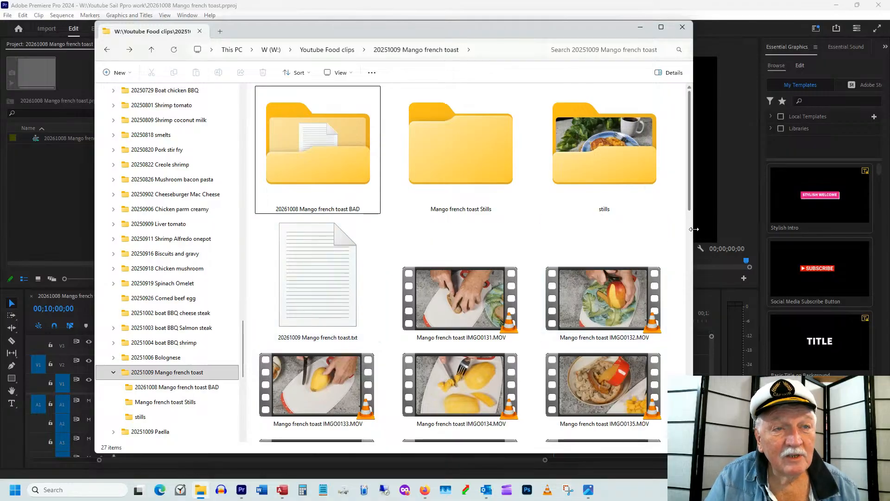
pyautogui.moveTo(694, 229); pyautogui.dragTo(840, 232)
# - Preview the clips IMGO0153.MOV and IMGO0152.MOV in VLC, closing each one, and look through the folder's remaining video thumbnails
pyautogui.scroll(-5, 525, 290)
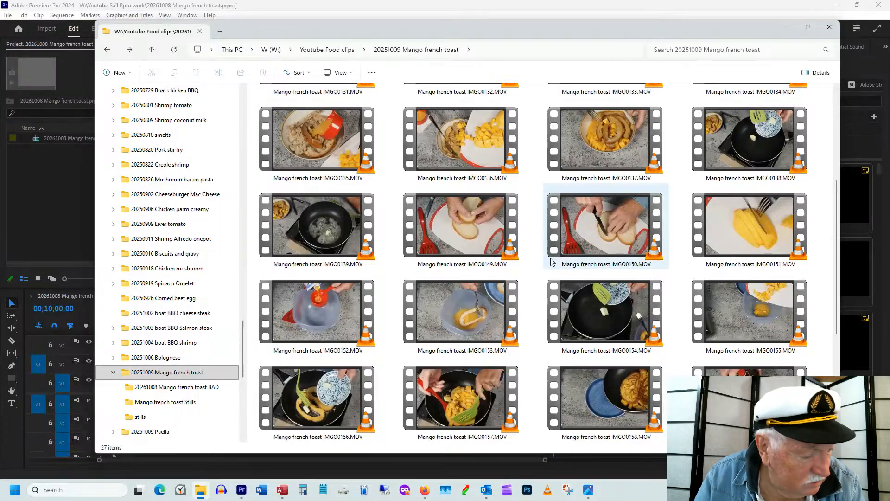
pyautogui.moveTo(557, 265)
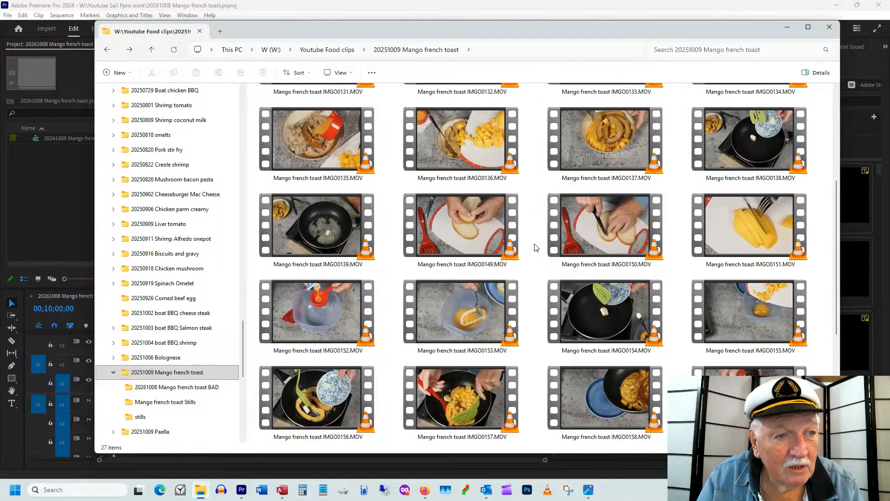
pyautogui.doubleClick(467, 318)
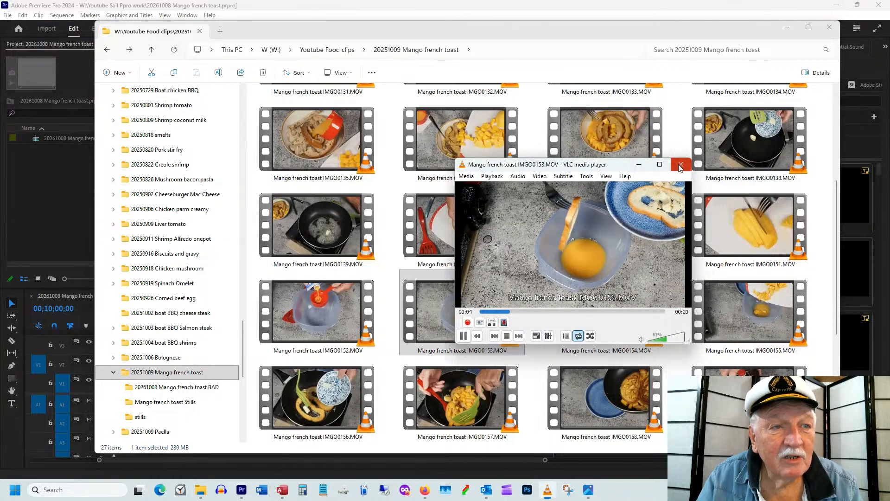
pyautogui.click(680, 165)
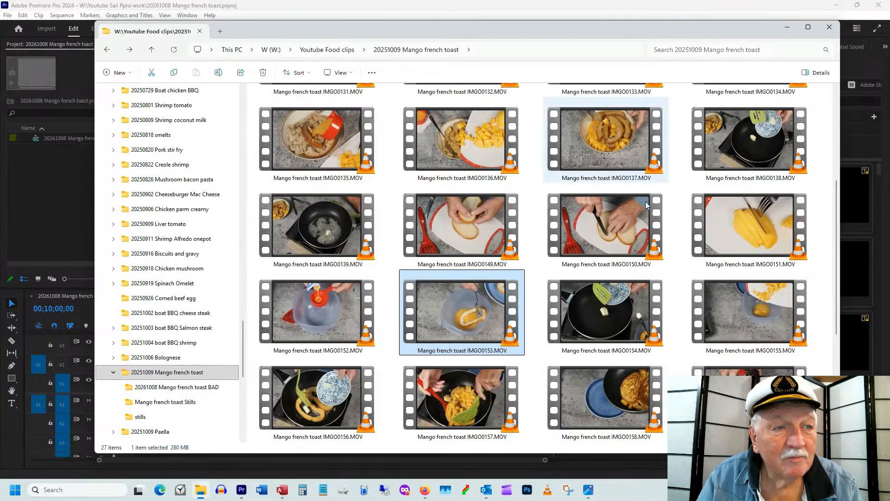
pyautogui.doubleClick(318, 301)
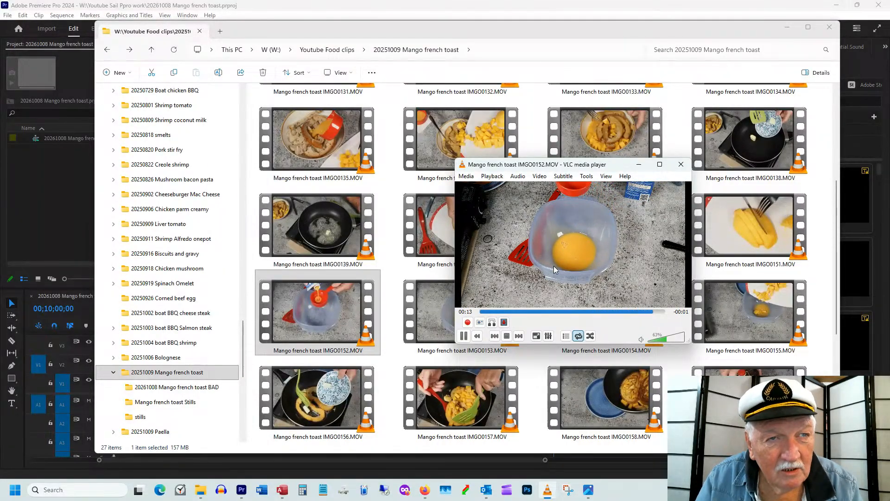
pyautogui.click(684, 166)
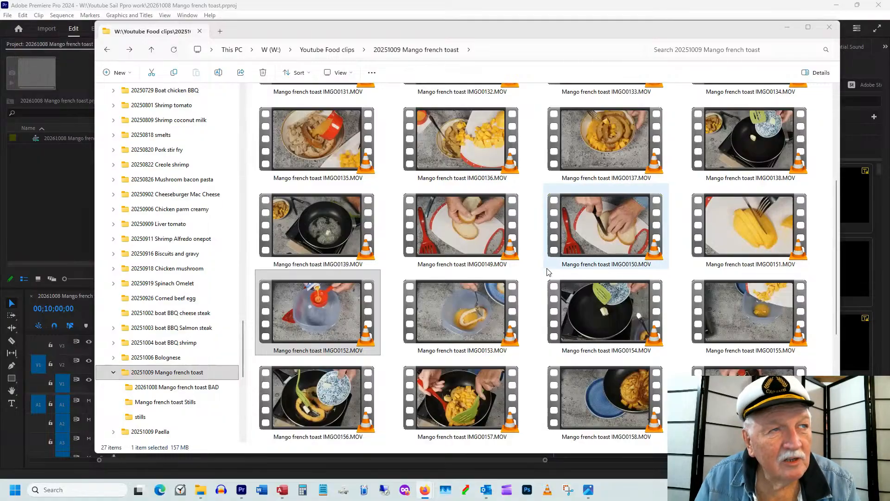
pyautogui.scroll(5, 400, 243)
pyautogui.scroll(-5, 400, 243)
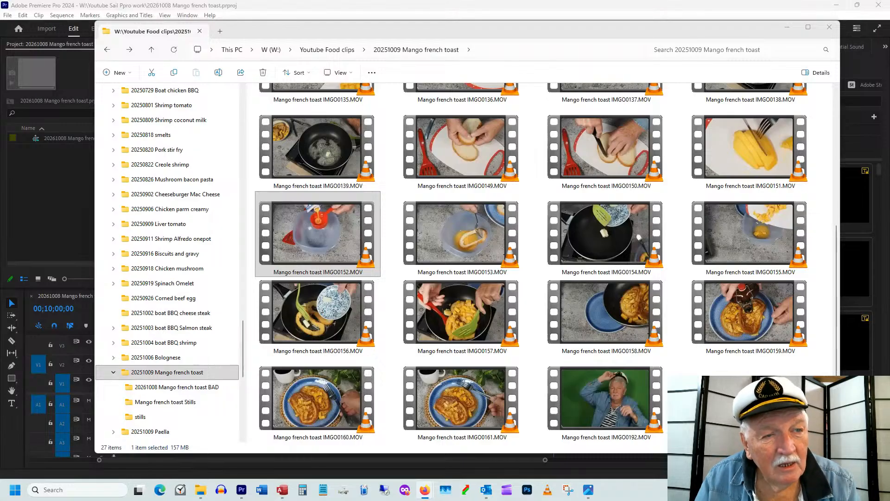
pyautogui.scroll(5, 395, 291)
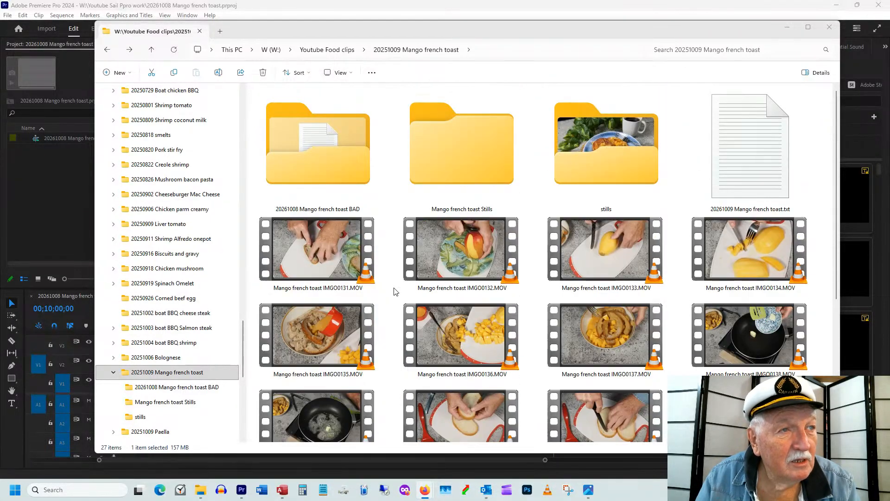
pyautogui.scroll(-4, 551, 347)
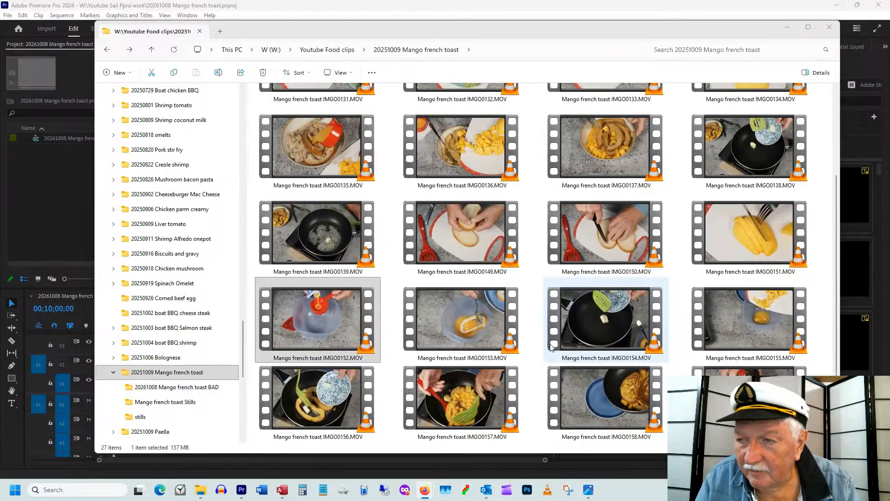
pyautogui.scroll(-2, 554, 346)
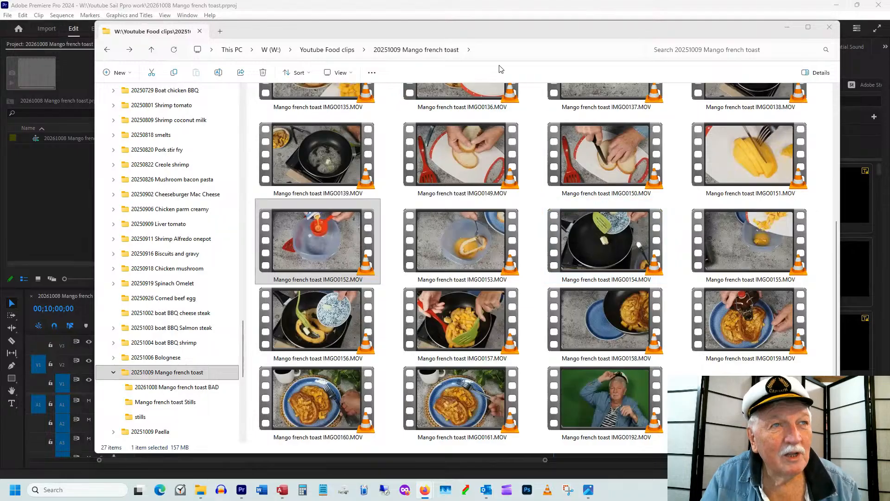
# - Select all the video clips from IMGO0131.MOV to IMGO0192.MOV in the folder and import them into the Premiere Pro project
pyautogui.moveTo(352, 30); pyautogui.dragTo(362, 49)
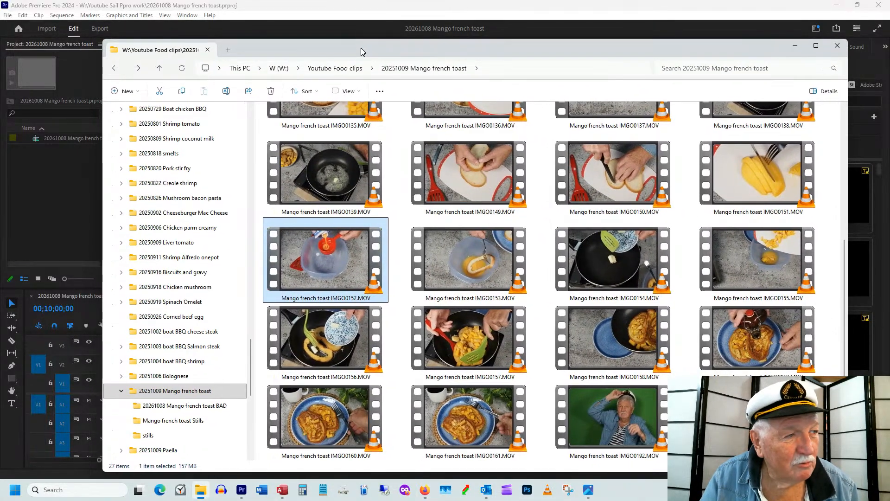
pyautogui.click(600, 403)
pyautogui.scroll(5, 605, 407)
pyautogui.keyDown('shift'); pyautogui.click(341, 255); pyautogui.keyUp('shift')
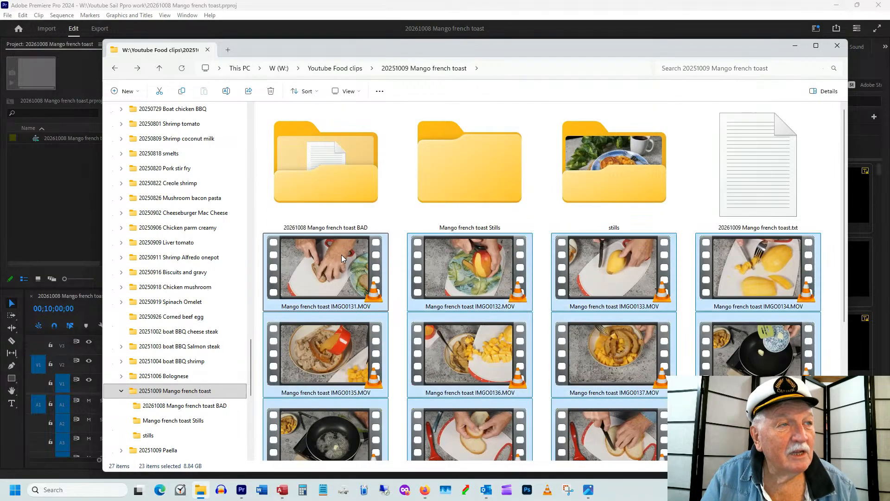
pyautogui.moveTo(368, 49); pyautogui.dragTo(889, 50)
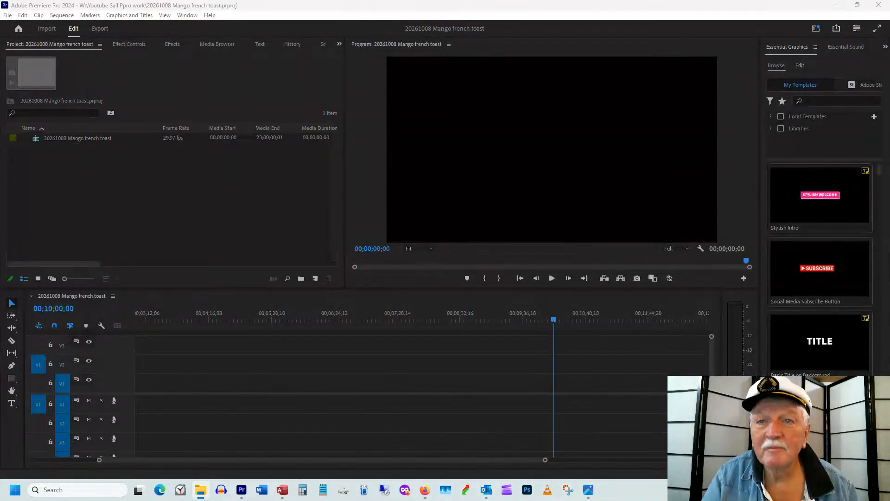
pyautogui.moveTo(889, 178); pyautogui.dragTo(132, 164)
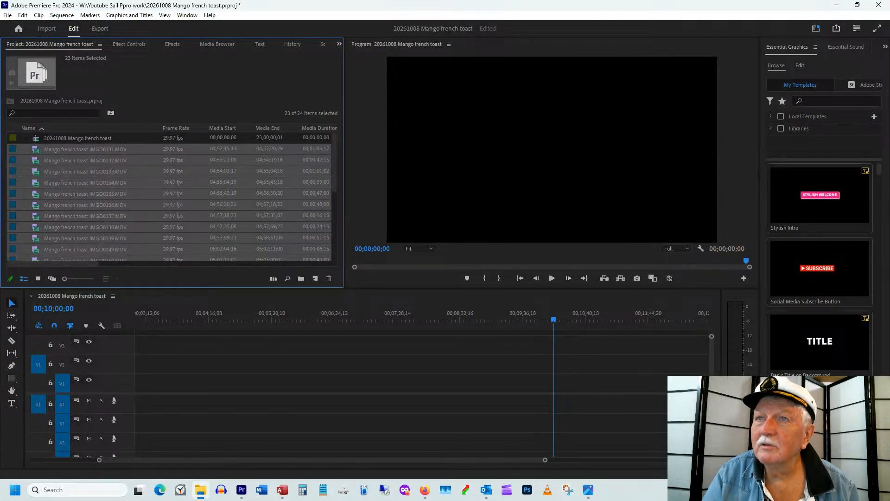
pyautogui.moveTo(889, 371); pyautogui.dragTo(360, 236)
pyautogui.click(574, 228)
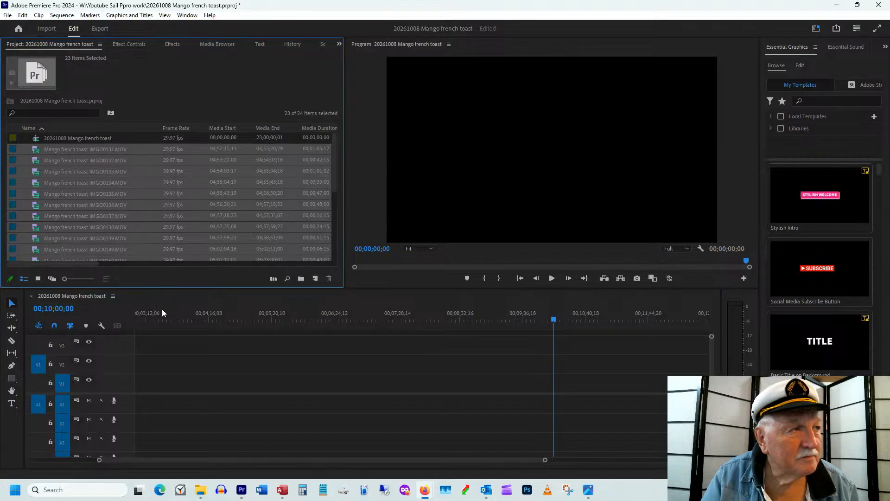
# - Place all imported clips, sorted by name in ascending order, on tracks V1 and A1, keeping the existing sequence settings
pyautogui.click(106, 128)
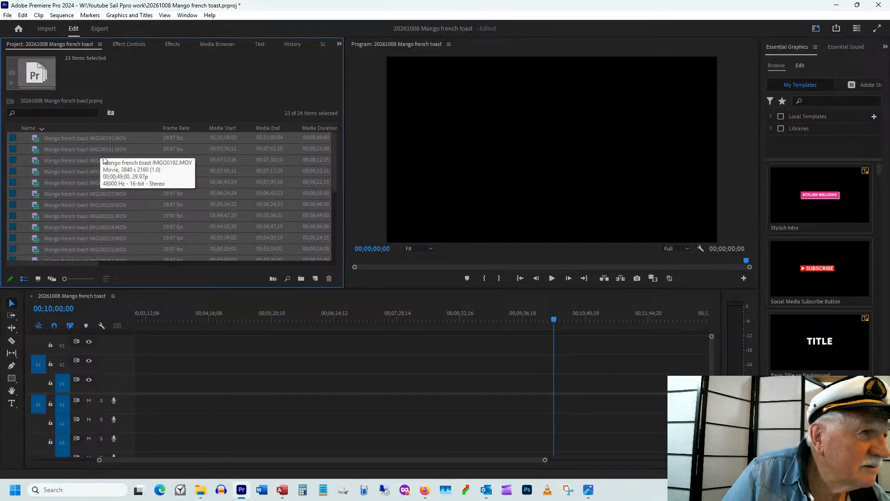
pyautogui.click(90, 127)
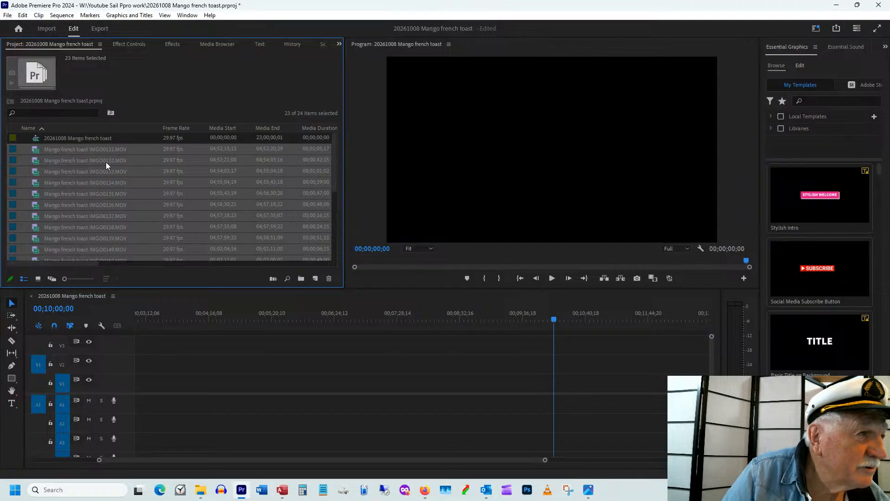
pyautogui.click(98, 151)
pyautogui.scroll(-5, 123, 225)
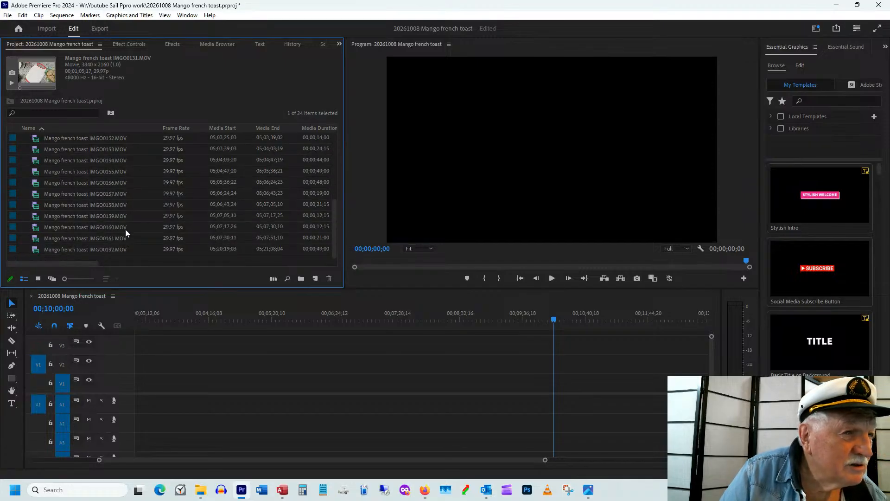
pyautogui.keyDown('shift'); pyautogui.click(92, 249); pyautogui.keyUp('shift')
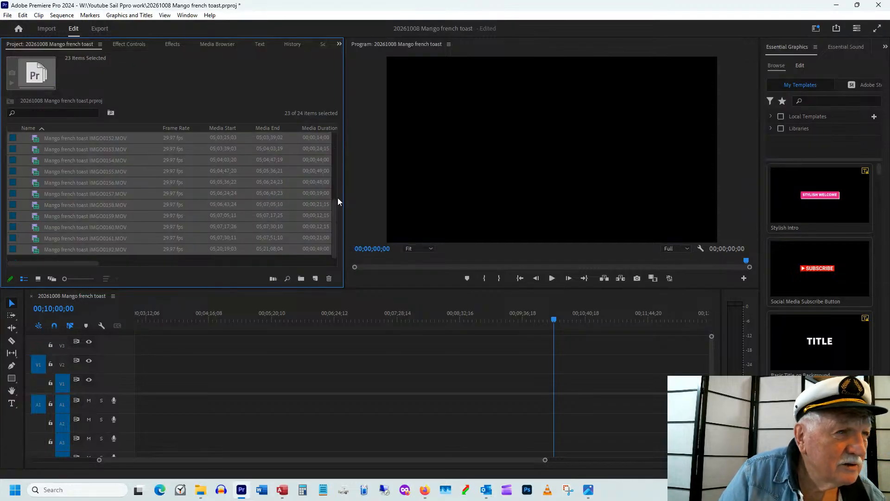
pyautogui.moveTo(333, 217); pyautogui.dragTo(331, 151)
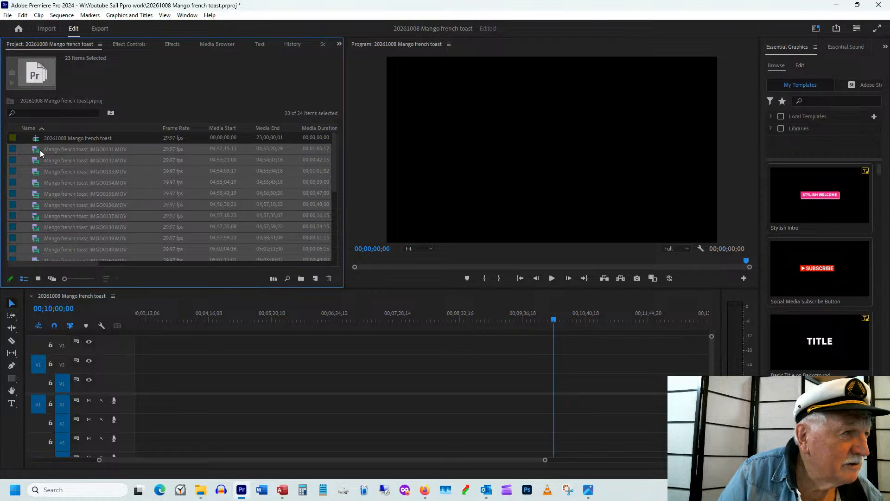
pyautogui.moveTo(40, 153); pyautogui.dragTo(153, 396)
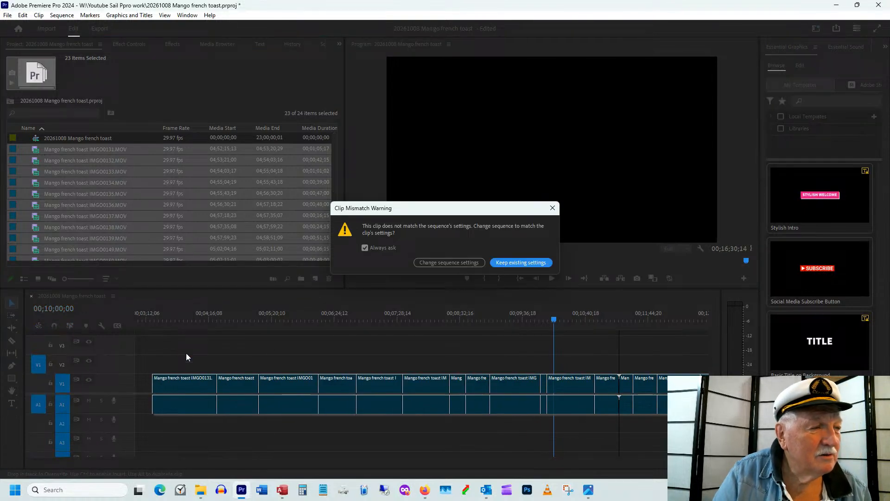
pyautogui.click(520, 265)
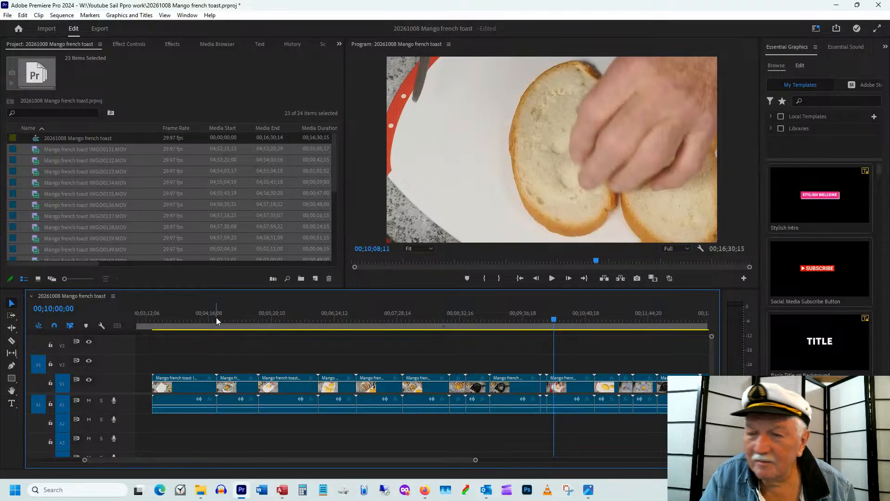
# - Review the footage at several points along the sequence, from the first bread-tearing clip to the bread and mango bowl at about 00;08;35;04
pyautogui.click(193, 318)
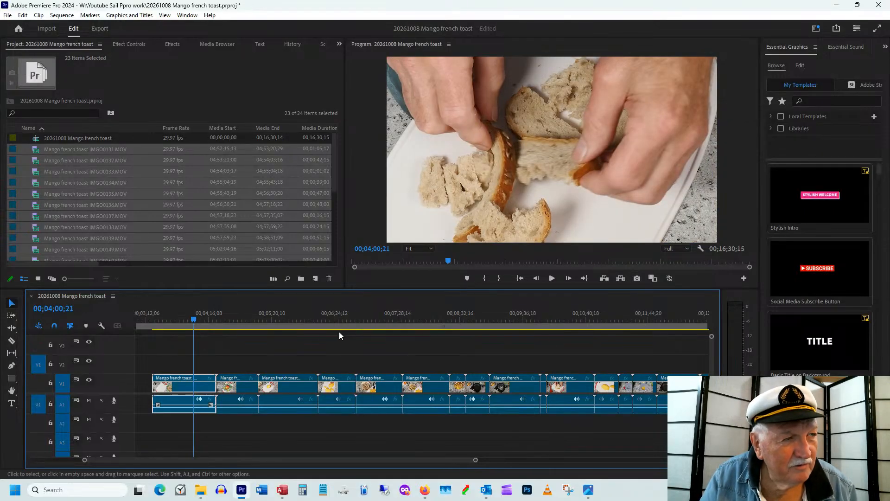
pyautogui.click(106, 149)
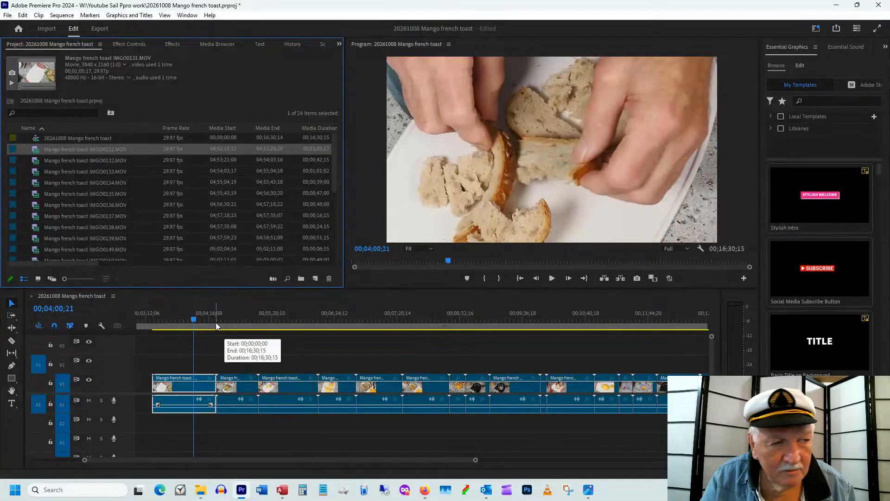
pyautogui.click(177, 319)
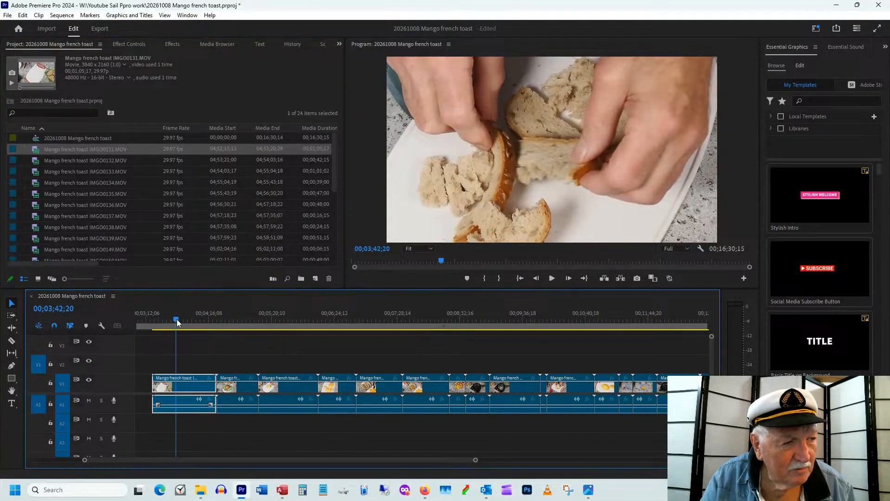
pyautogui.click(183, 319)
pyautogui.click(190, 320)
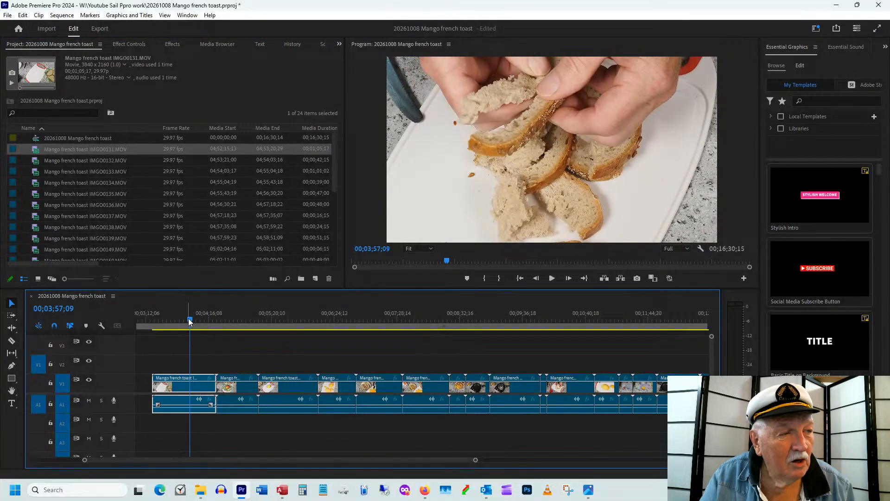
pyautogui.moveTo(188, 319)
pyautogui.mouseDown()
pyautogui.moveTo(199, 315)
pyautogui.moveTo(166, 320)
pyautogui.moveTo(227, 322)
pyautogui.moveTo(190, 321)
pyautogui.mouseUp()
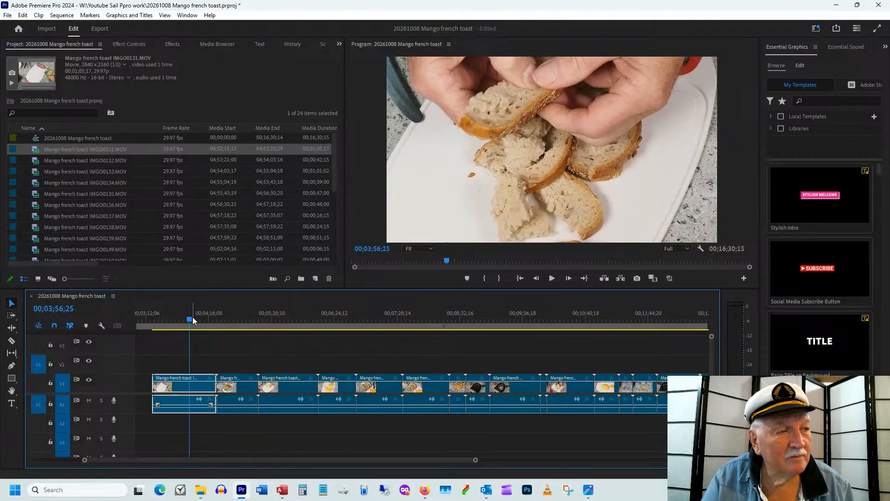
pyautogui.moveTo(193, 317); pyautogui.dragTo(198, 316)
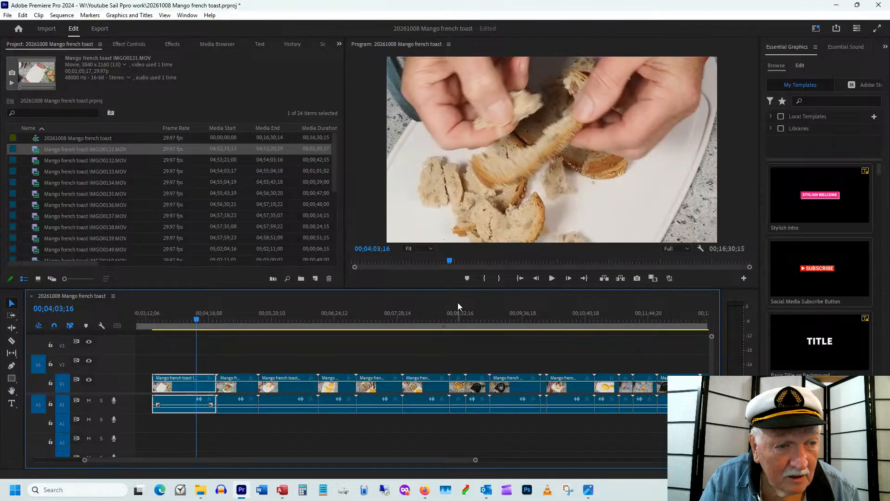
pyautogui.click(365, 318)
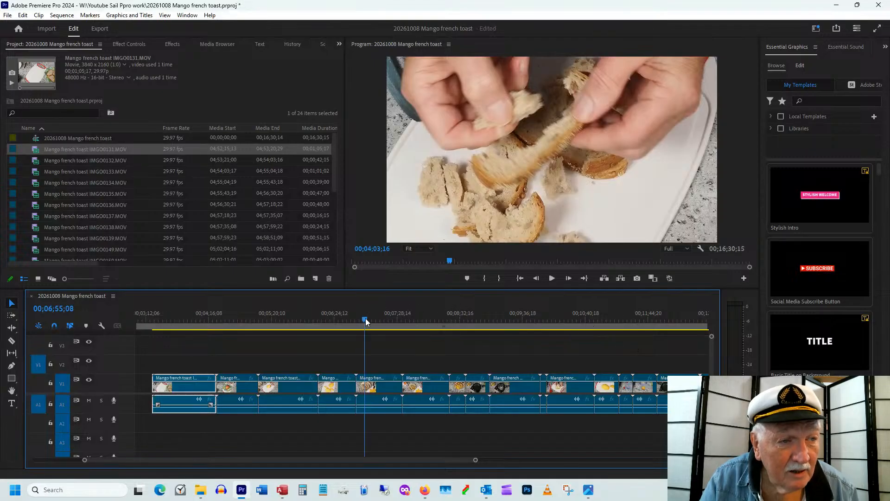
pyautogui.click(416, 317)
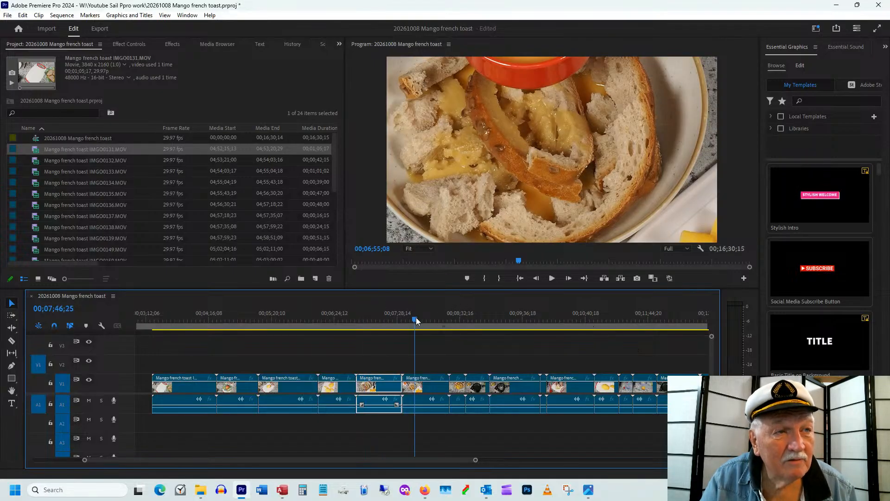
pyautogui.click(461, 318)
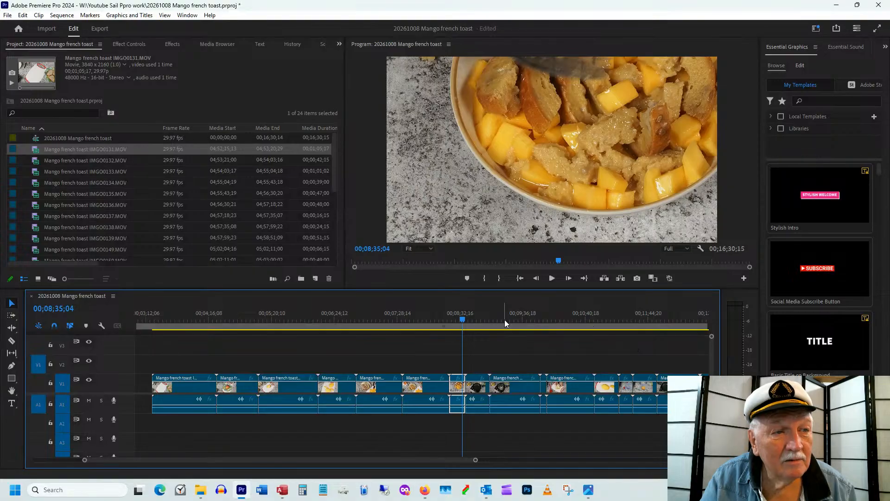
# - Review the footage from the bread and mango bowl through the frying-pan clips to the bread cut-outs at about 00;10;23;13
pyautogui.click(505, 319)
pyautogui.click(458, 320)
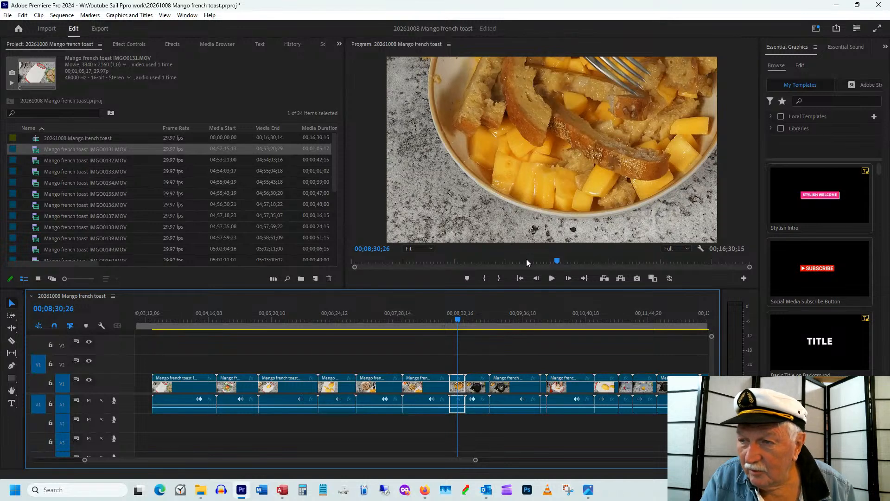
pyautogui.click(488, 320)
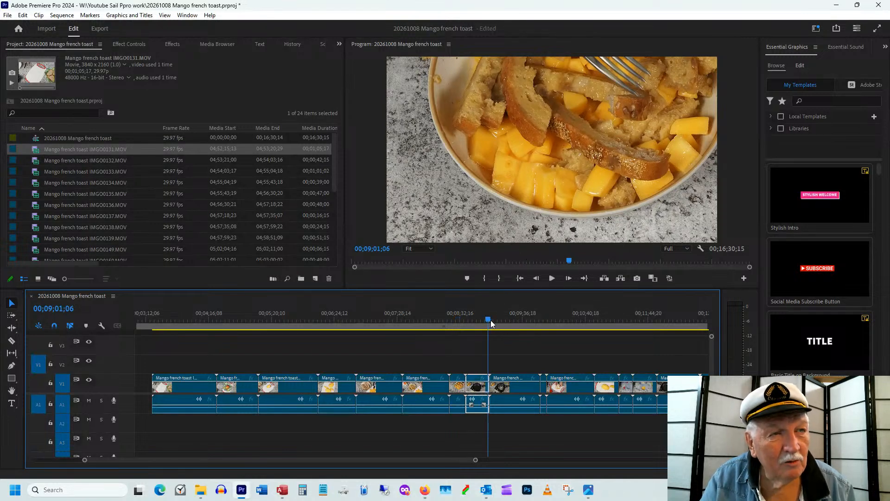
pyautogui.click(505, 320)
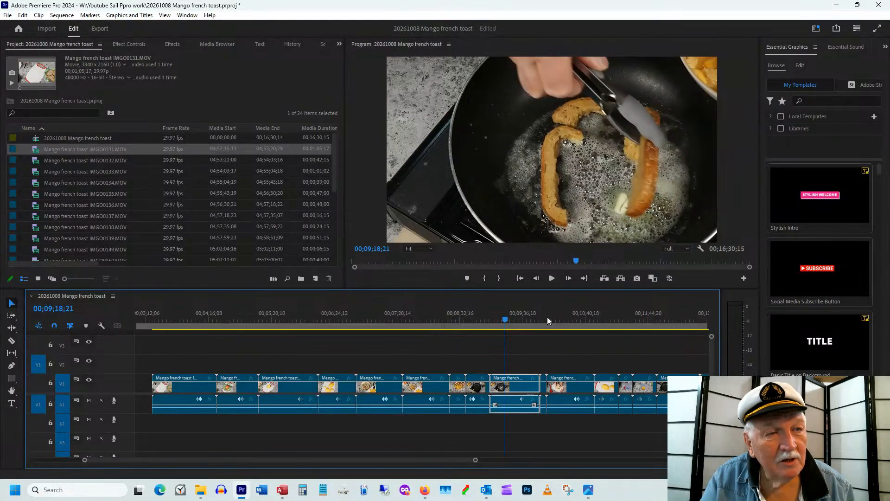
pyautogui.click(566, 310)
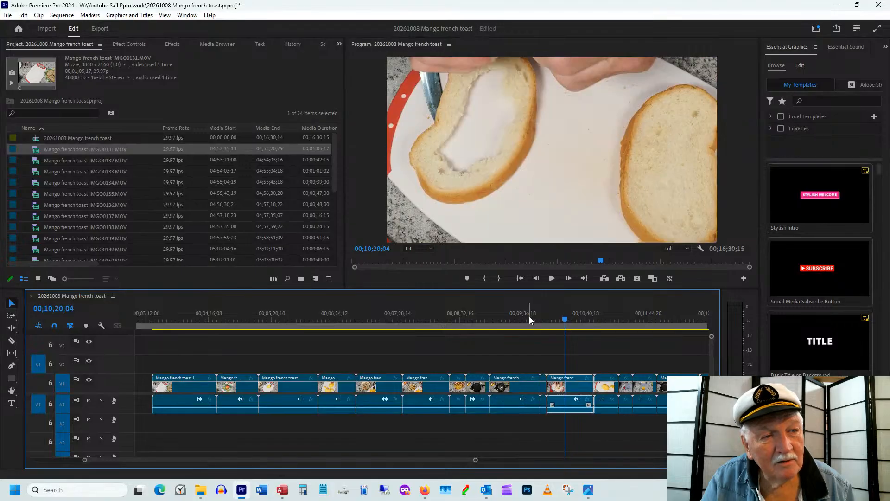
pyautogui.click(529, 315)
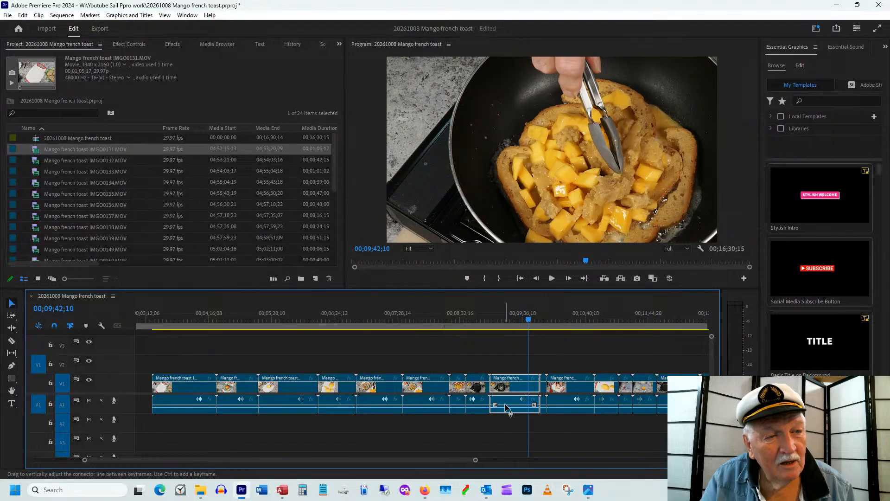
pyautogui.click(580, 315)
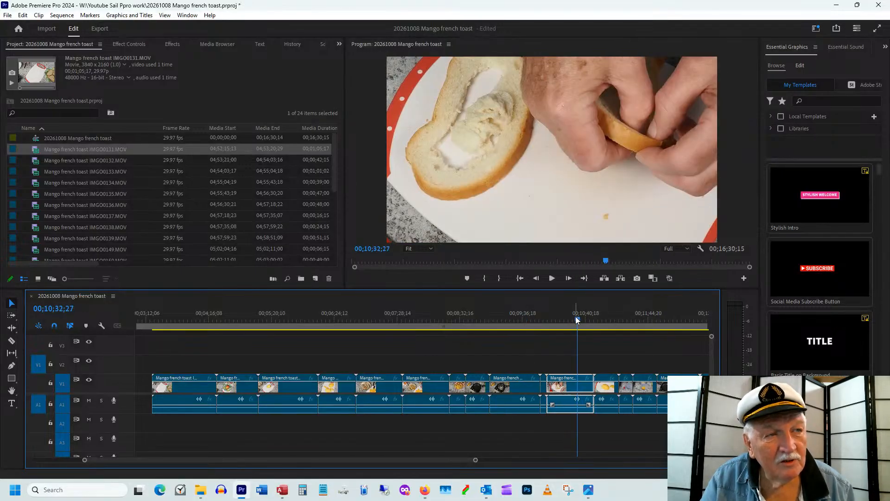
pyautogui.moveTo(577, 319)
pyautogui.mouseDown()
pyautogui.moveTo(560, 322)
pyautogui.moveTo(568, 319)
pyautogui.mouseUp()
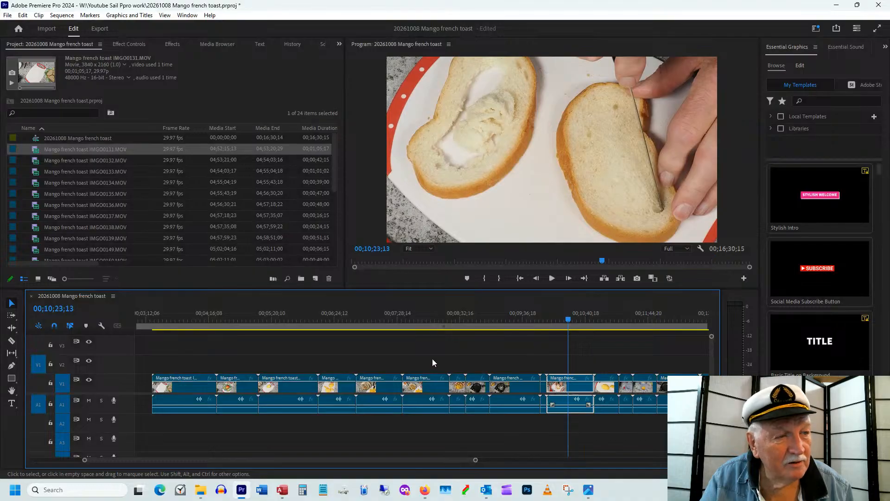
pyautogui.moveTo(499, 408)
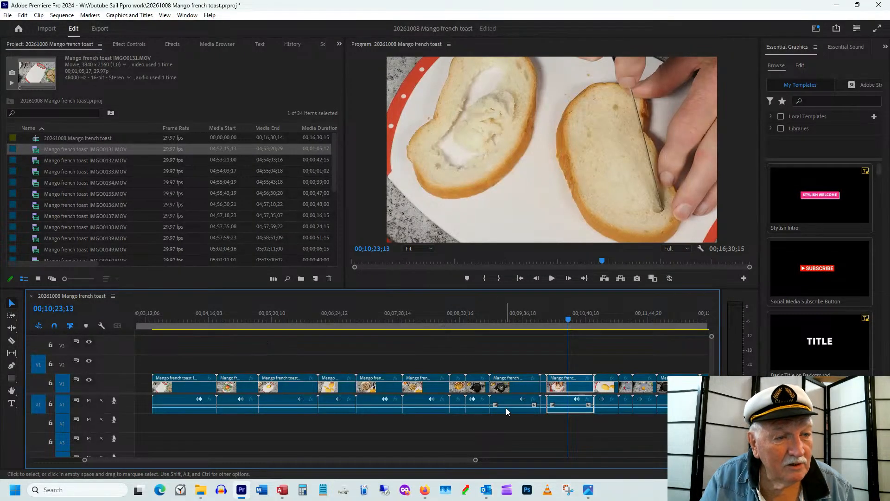
pyautogui.click(187, 388)
pyautogui.rightClick(187, 388)
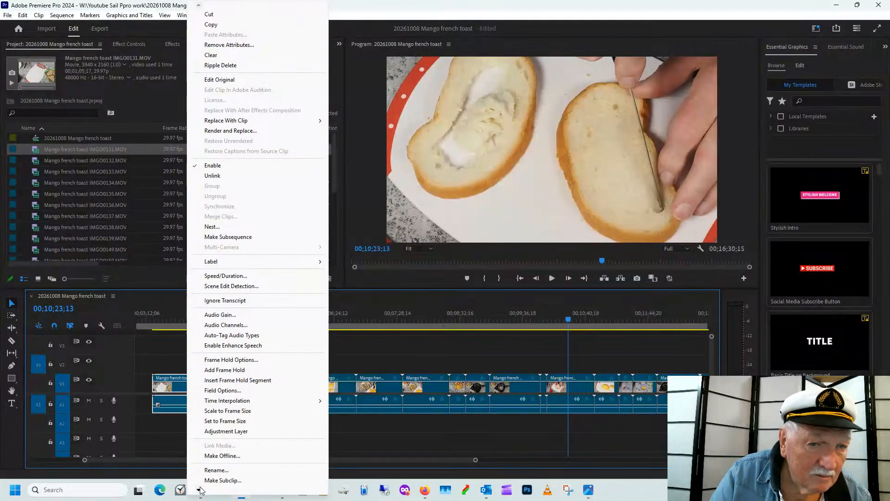
pyautogui.click(440, 447)
# - Delete the A1 audio of the first nine clips, from the bread-tearing clip to the frying clip, keeping their video
pyautogui.moveTo(272, 464); pyautogui.dragTo(250, 460)
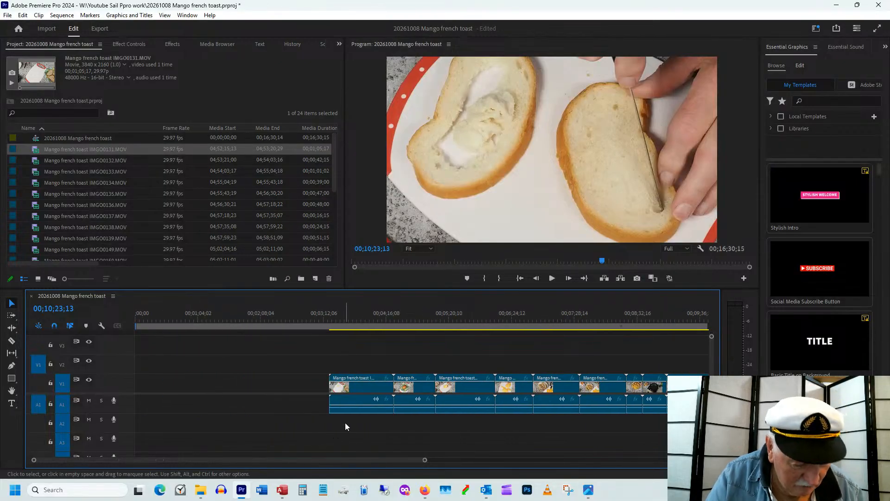
pyautogui.moveTo(322, 431); pyautogui.dragTo(668, 409)
pyautogui.moveTo(323, 461); pyautogui.dragTo(411, 460)
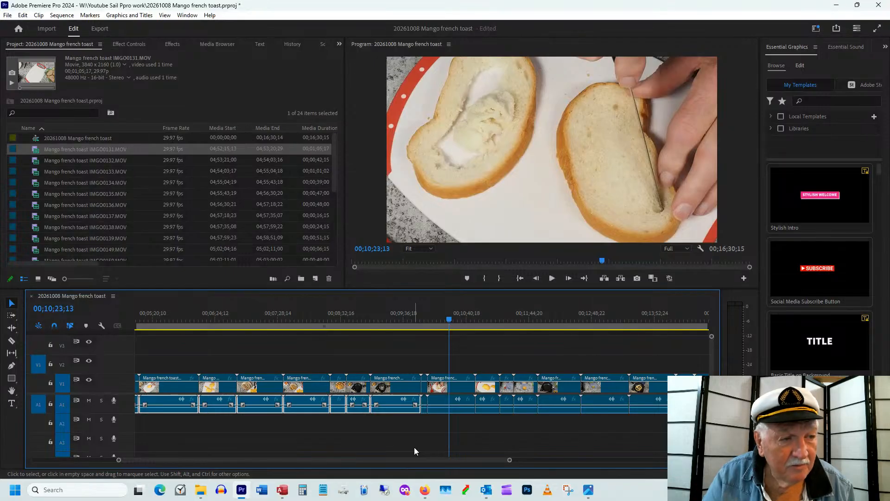
pyautogui.press('Delete')
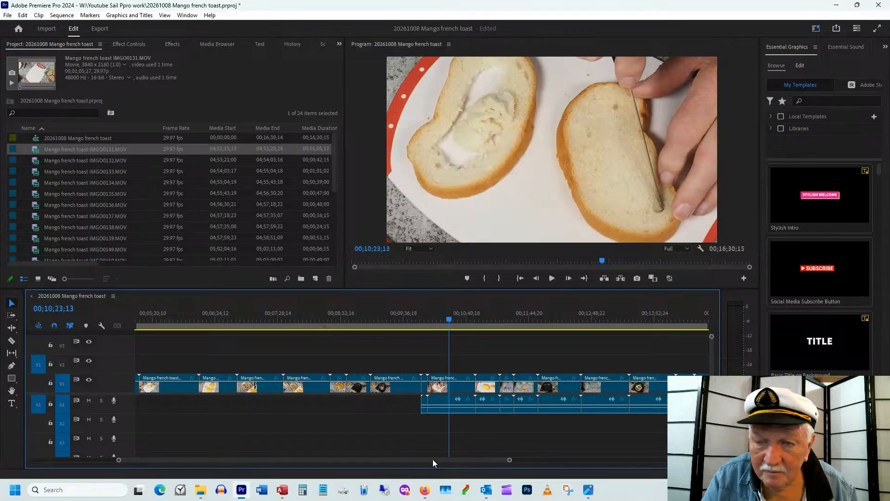
# - Delete the next eight audio clips on A1, starting with the short clip just before the bread cut-out footage
pyautogui.moveTo(433, 460); pyautogui.dragTo(442, 458)
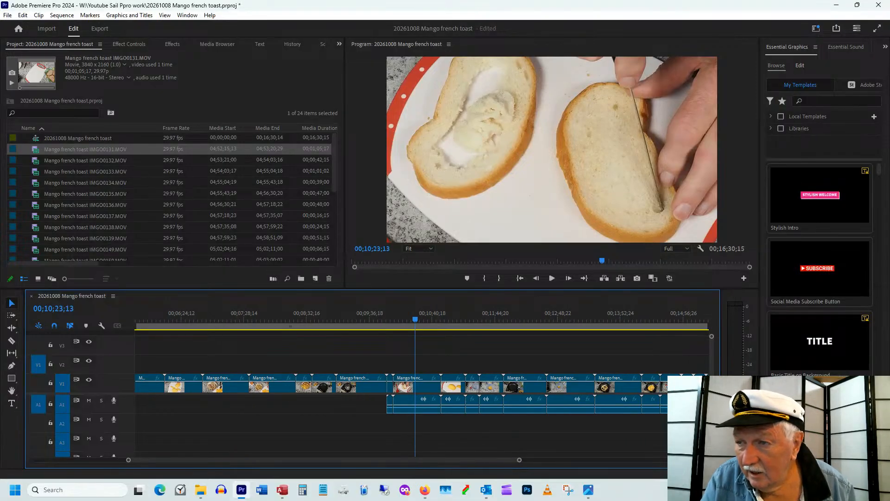
pyautogui.hotkey('alt', 'Tab')
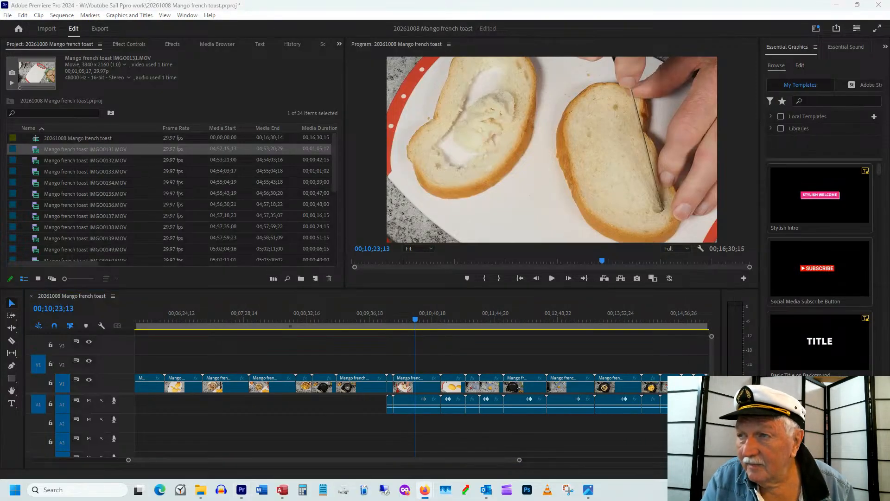
pyautogui.click(385, 429)
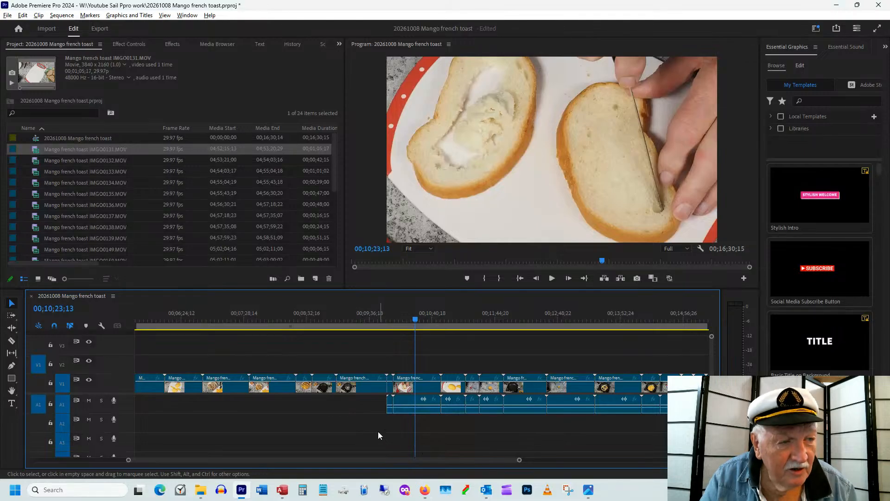
pyautogui.moveTo(376, 431); pyautogui.dragTo(627, 408)
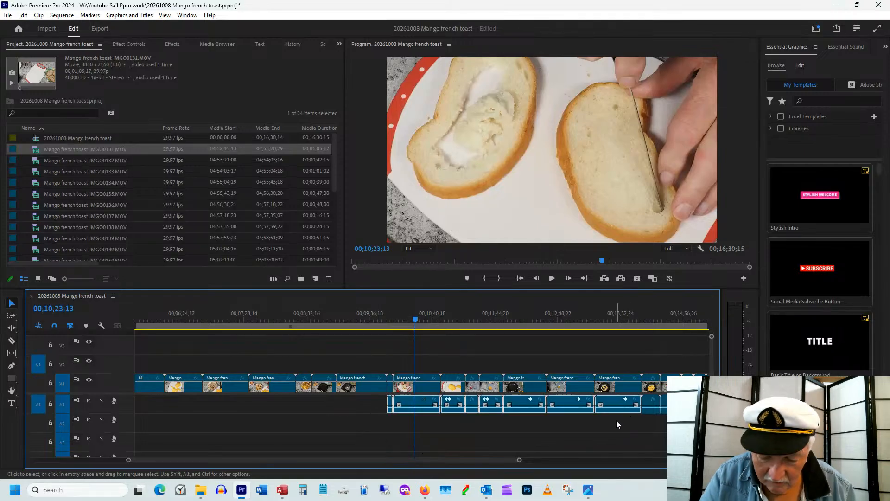
pyautogui.press('Delete')
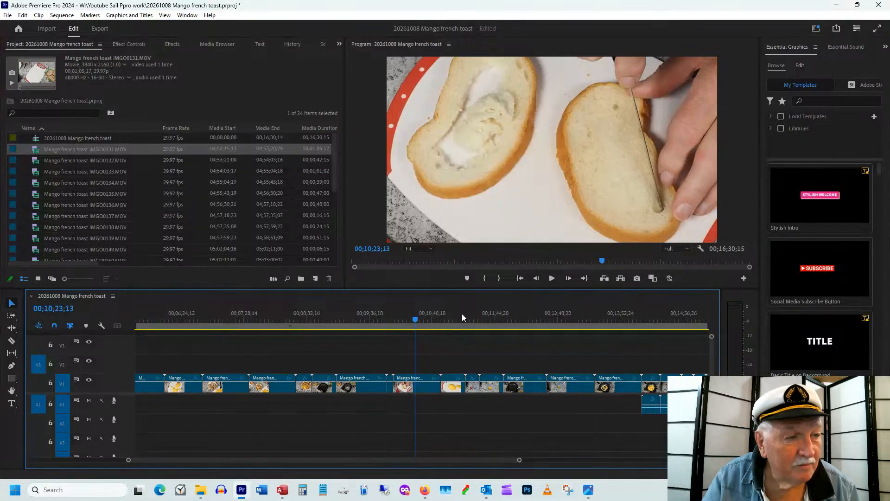
# - View the first bread-tearing clip at about 00;03;54;16 and reveal its source file in the project
pyautogui.moveTo(274, 461); pyautogui.dragTo(213, 461)
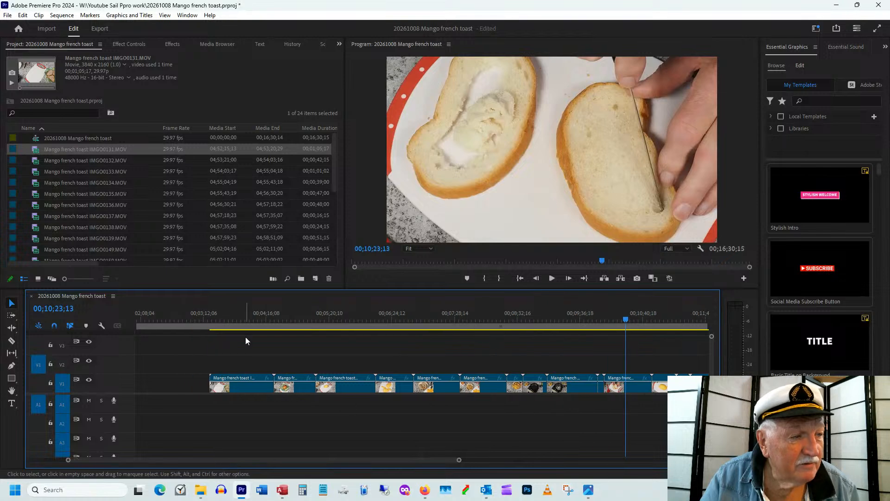
pyautogui.click(245, 319)
pyautogui.click(240, 381)
pyautogui.rightClick(239, 381)
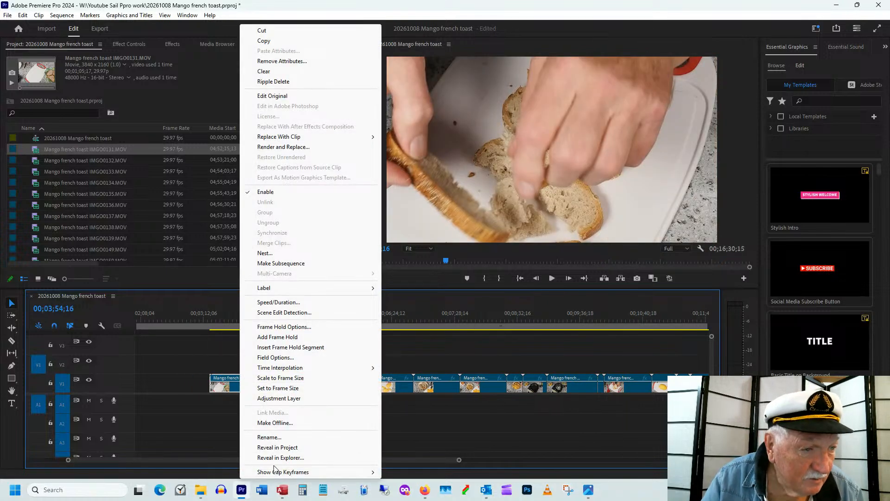
pyautogui.click(278, 448)
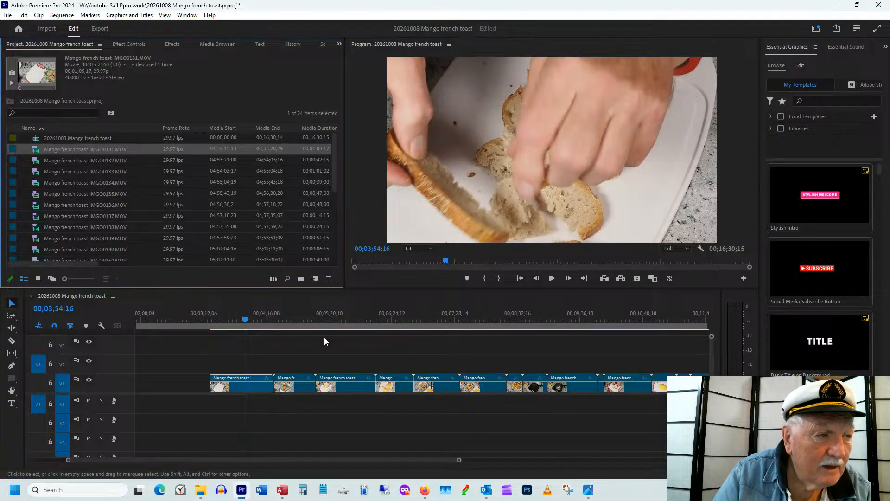
# - Identify the first clip's source in the project and delete Mango french toast IMGO0131.MOV along with its use in the sequence
pyautogui.click(305, 326)
pyautogui.moveTo(318, 319); pyautogui.dragTo(301, 324)
pyautogui.click(246, 384)
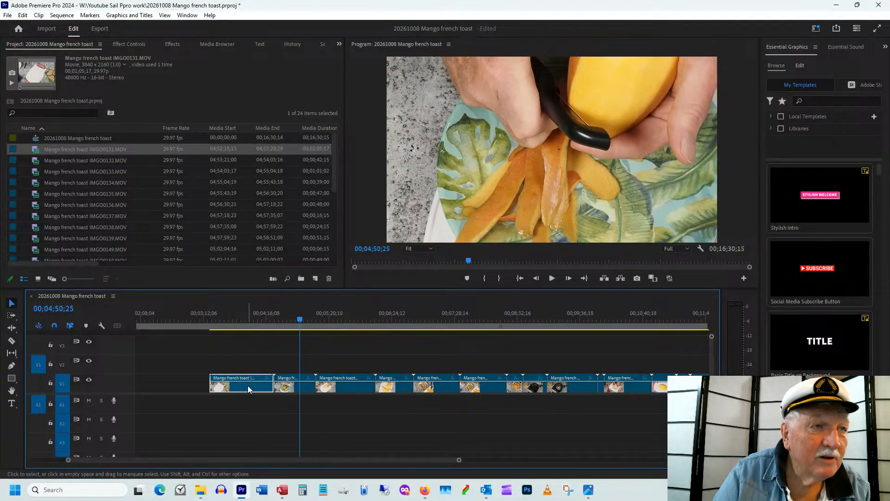
pyautogui.rightClick(248, 385)
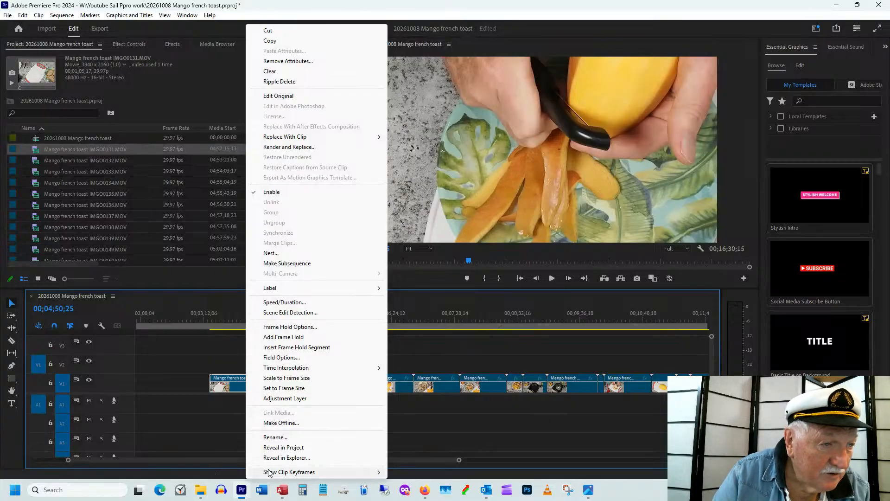
pyautogui.click(283, 448)
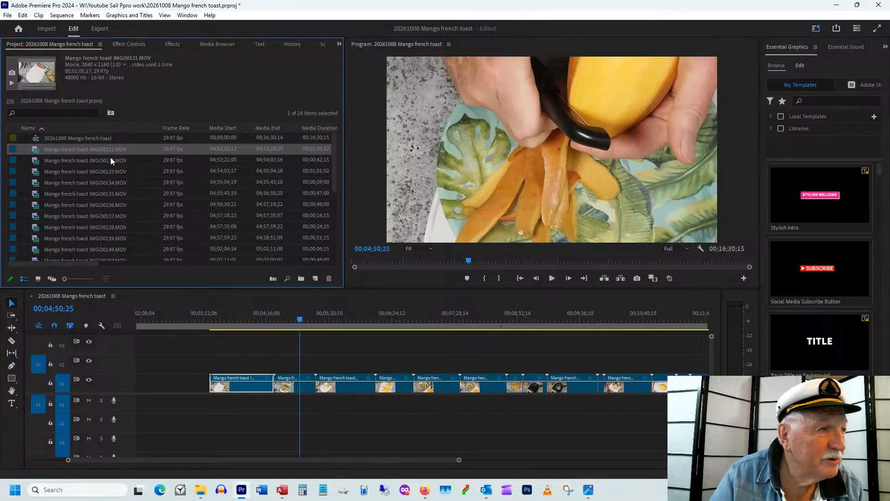
pyautogui.press('Delete')
pyautogui.click(482, 262)
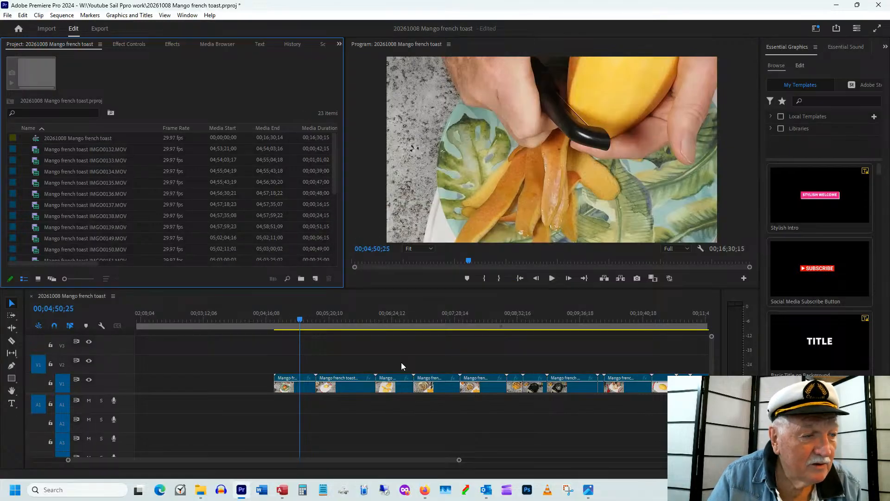
# - Switch to the 20251009 Mango french toast folder in File Explorer and rename the IMGO0131.MOV clip as z Mango french toast IMGO0131.MOV
pyautogui.click(201, 490)
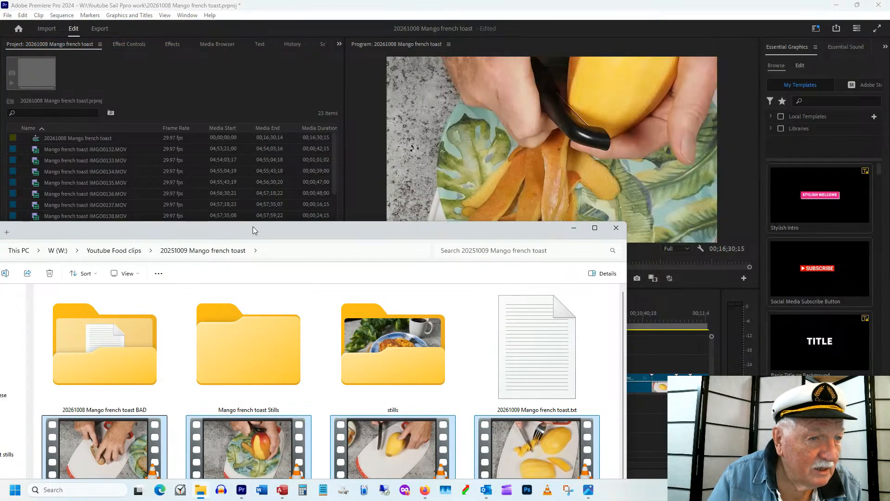
pyautogui.moveTo(255, 230); pyautogui.dragTo(316, 118)
pyautogui.click(159, 376)
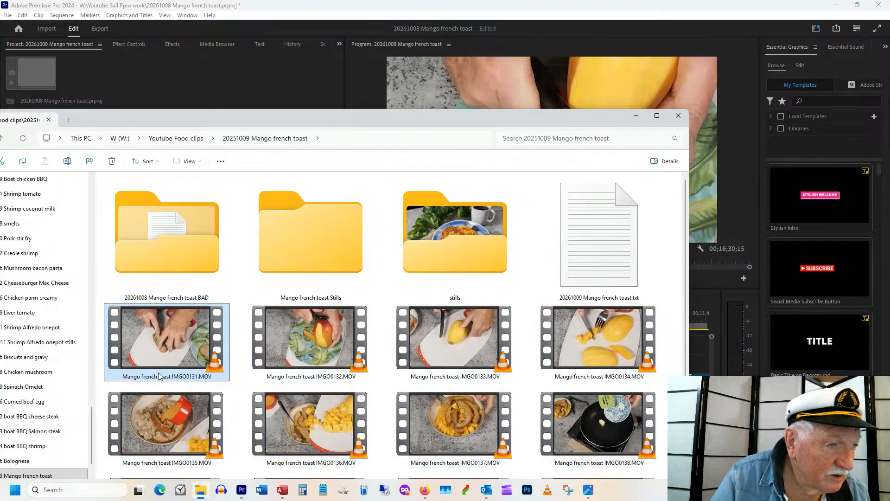
pyautogui.click(123, 376)
pyautogui.click(121, 376)
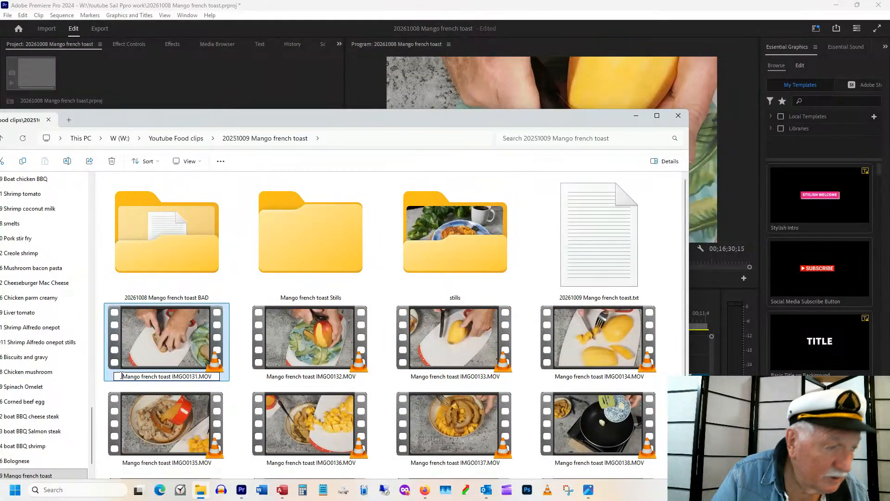
pyautogui.write('z')
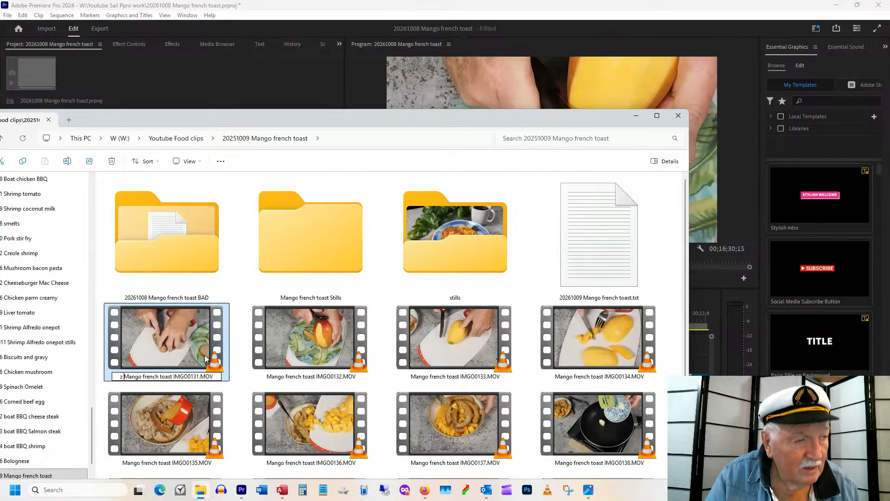
pyautogui.press('Return')
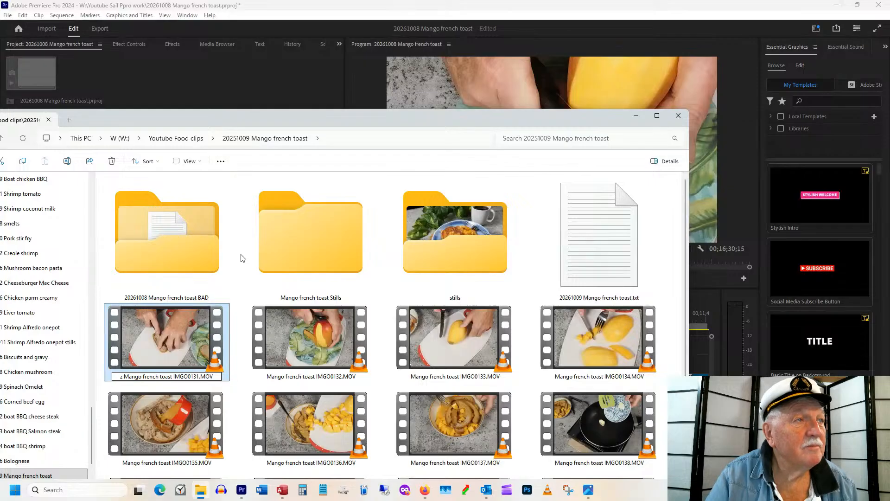
# - Return to Premiere Pro, review the clips up to the bread-mixing shot at about 00;07;17;03, and reveal that clip's source in the project
pyautogui.click(287, 15)
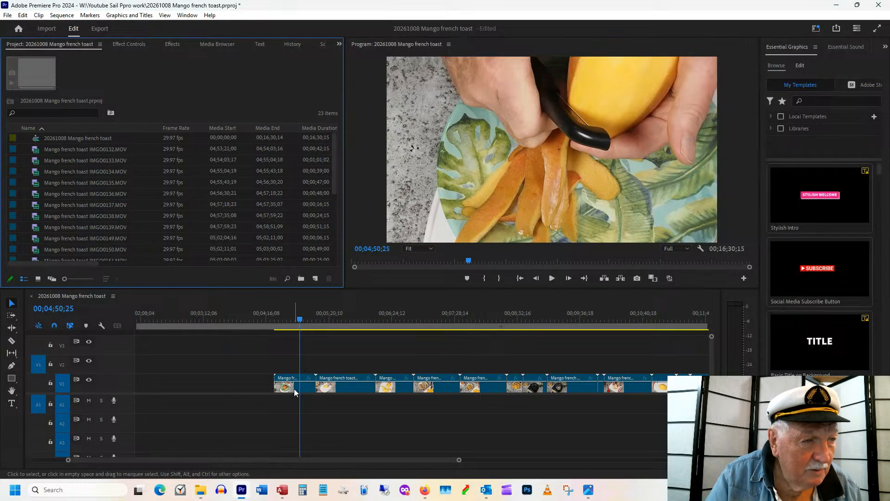
pyautogui.click(341, 318)
pyautogui.moveTo(341, 317); pyautogui.dragTo(426, 321)
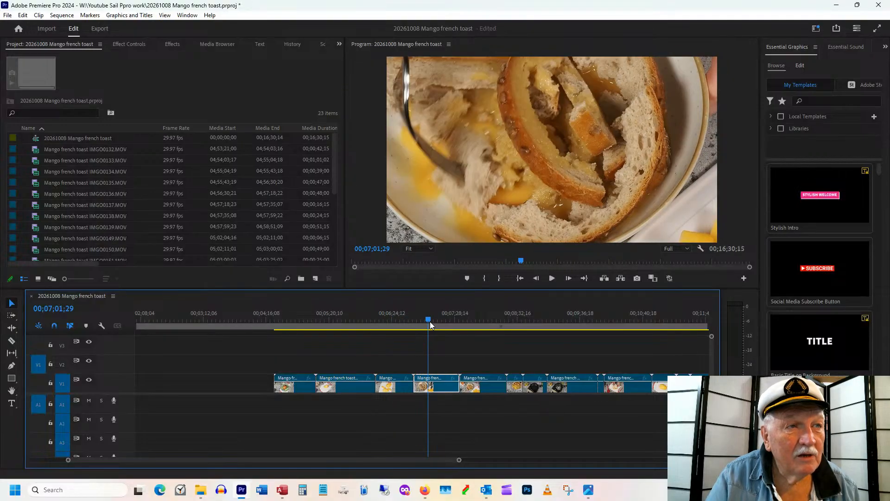
pyautogui.moveTo(430, 321)
pyautogui.mouseDown()
pyautogui.moveTo(485, 314)
pyautogui.moveTo(444, 320)
pyautogui.mouseUp()
pyautogui.rightClick(444, 386)
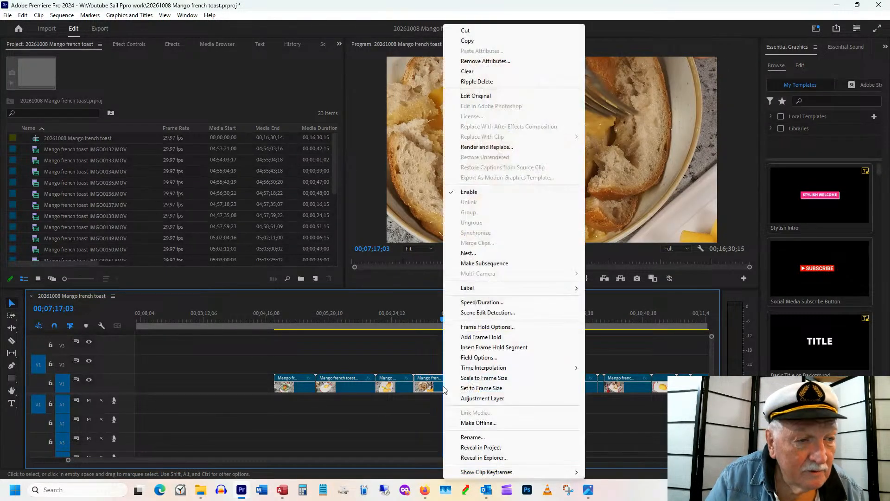
pyautogui.click(471, 447)
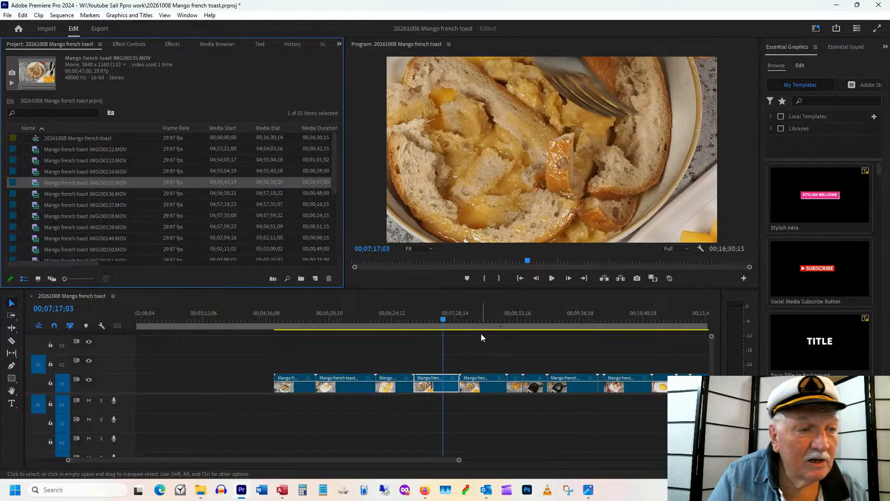
# - Review the bread and mango bowl at about 00;08;29;29 and the butter melting in the pan at about 00;08;55;29
pyautogui.click(483, 319)
pyautogui.click(515, 313)
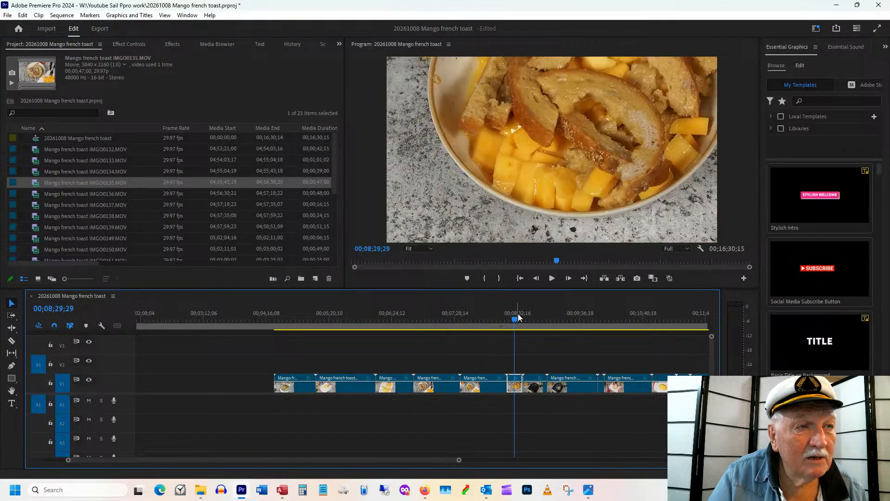
pyautogui.click(535, 312)
pyautogui.moveTo(534, 313); pyautogui.dragTo(563, 312)
pyautogui.click(542, 316)
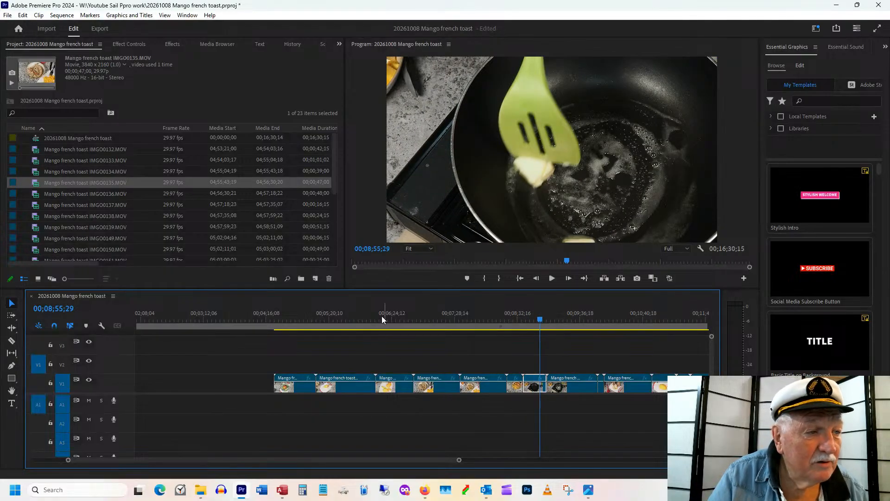
# - Review the clips from 00;06;31;20 to 00;08;30;28 and delete Mango french toast IMGO0135.MOV through IMGO0137.MOV along with their use in the sequence
pyautogui.click(435, 388)
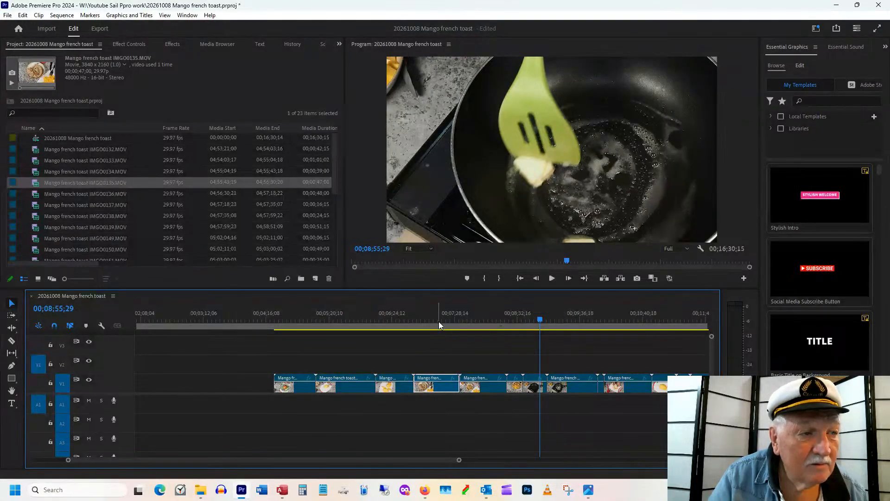
pyautogui.click(438, 320)
pyautogui.click(398, 319)
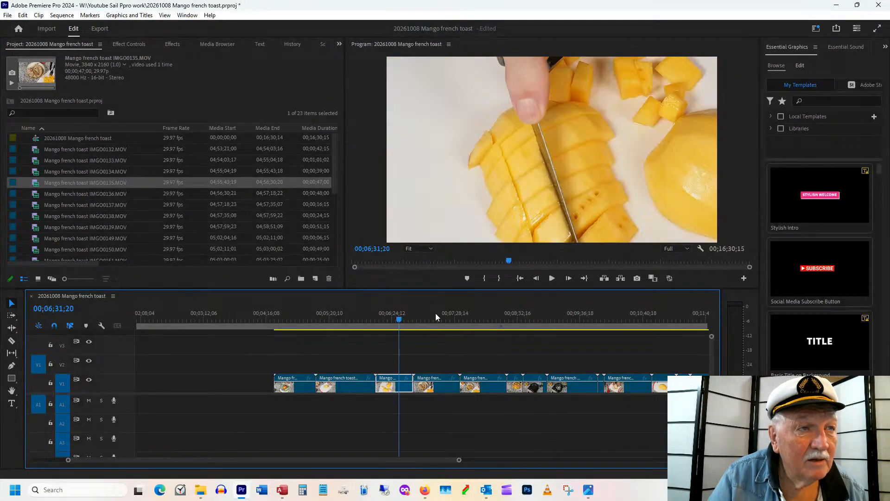
pyautogui.click(447, 319)
pyautogui.click(472, 319)
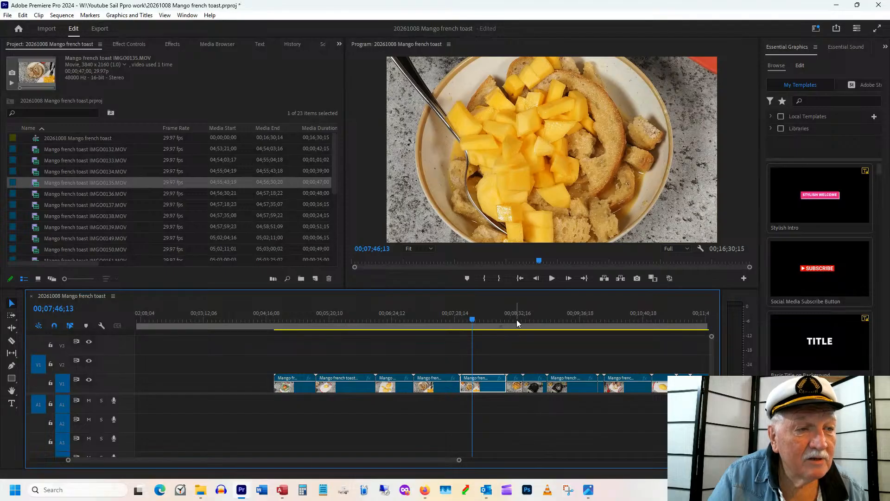
pyautogui.click(517, 319)
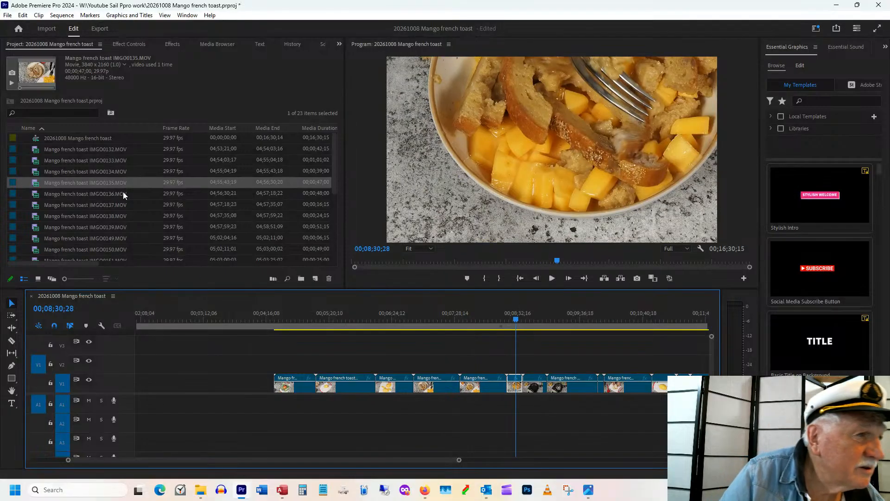
pyautogui.keyDown('shift'); pyautogui.click(110, 206); pyautogui.keyUp('shift')
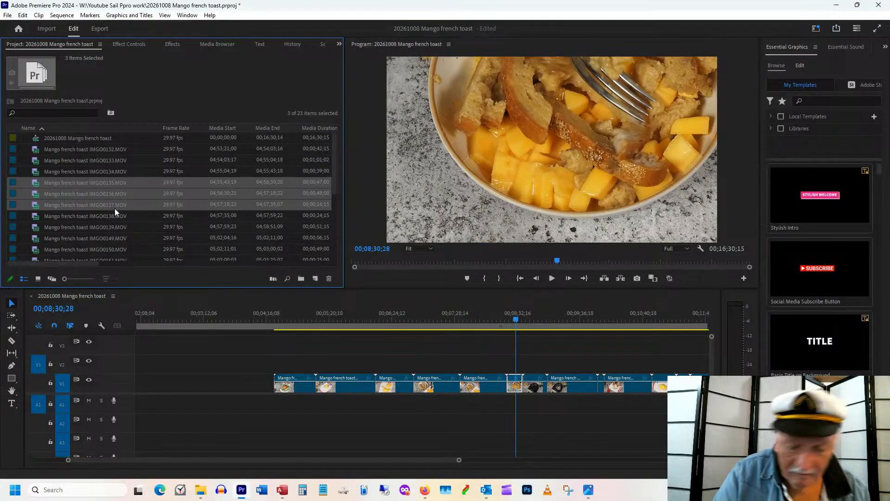
pyautogui.press('Delete')
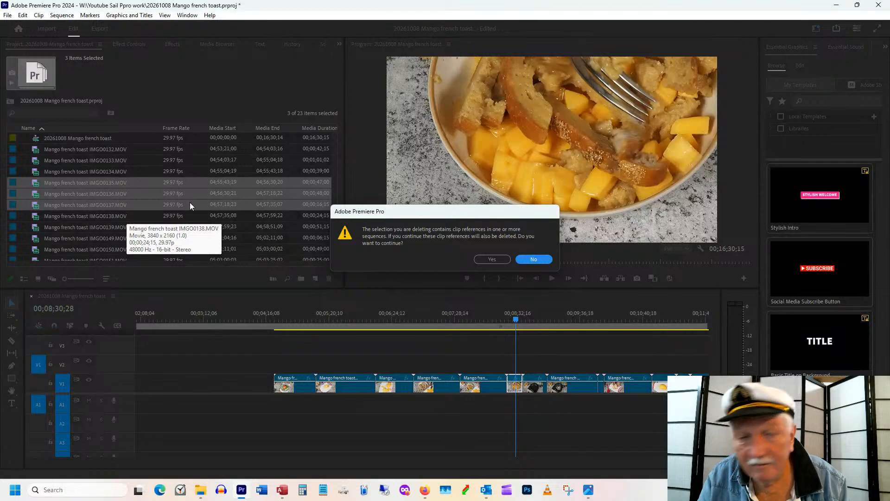
pyautogui.click(486, 258)
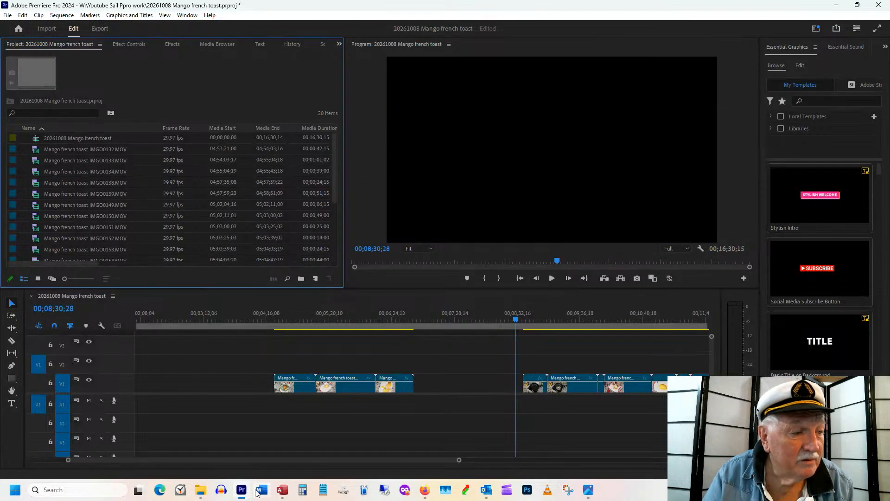
# - Switch to the 20251009 Mango french toast folder in File Explorer and rename the IMGO0135.MOV clip as z Mango french toast IMGO0135.MOV
pyautogui.click(201, 490)
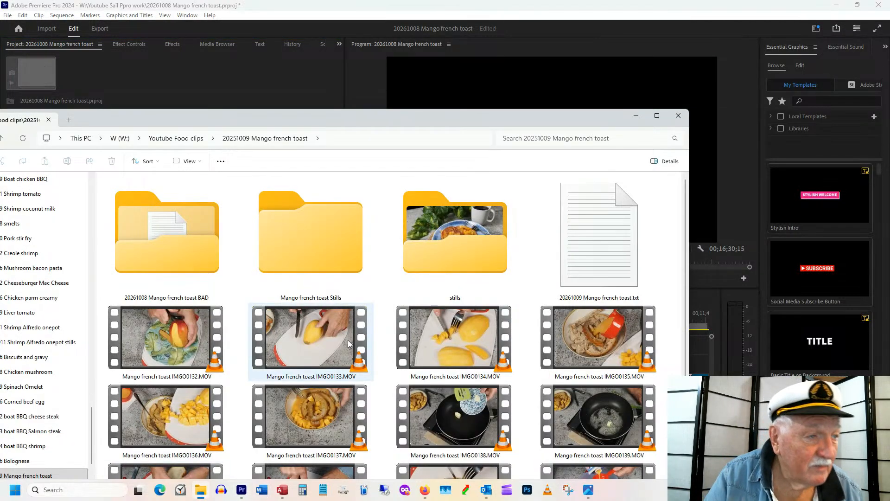
pyautogui.click(558, 379)
pyautogui.click(558, 379)
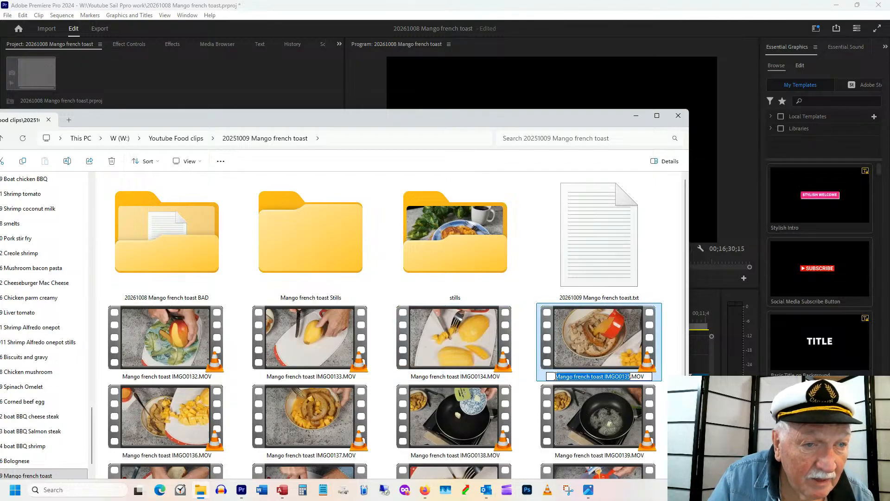
pyautogui.click(558, 380)
pyautogui.write('z')
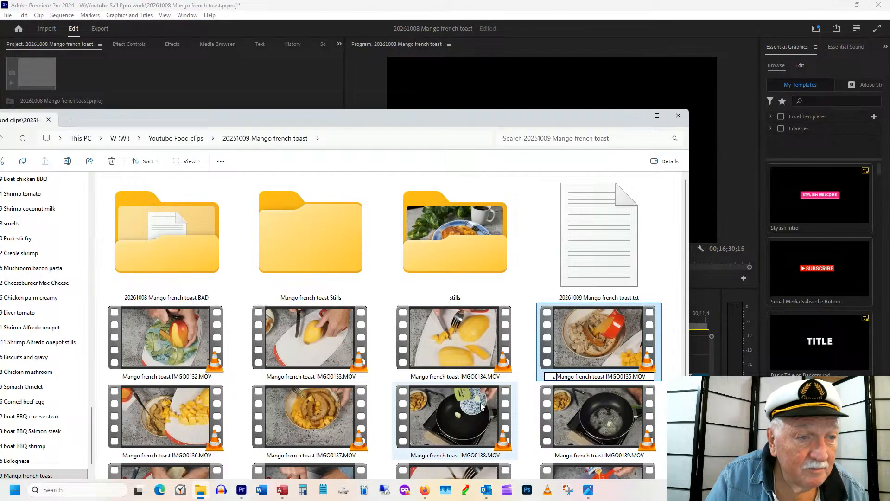
# - Rename the IMGO0137.MOV clip in the folder as z Mango french toast IMGO0137.MOV
pyautogui.click(209, 427)
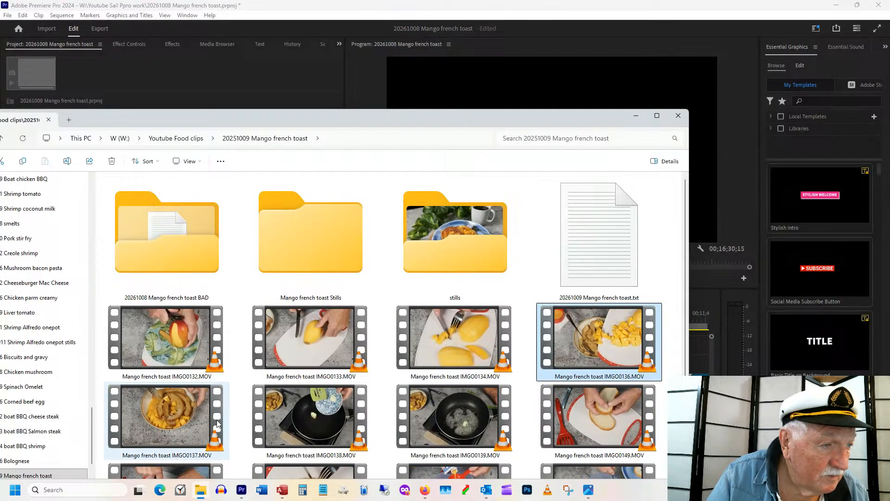
pyautogui.click(123, 458)
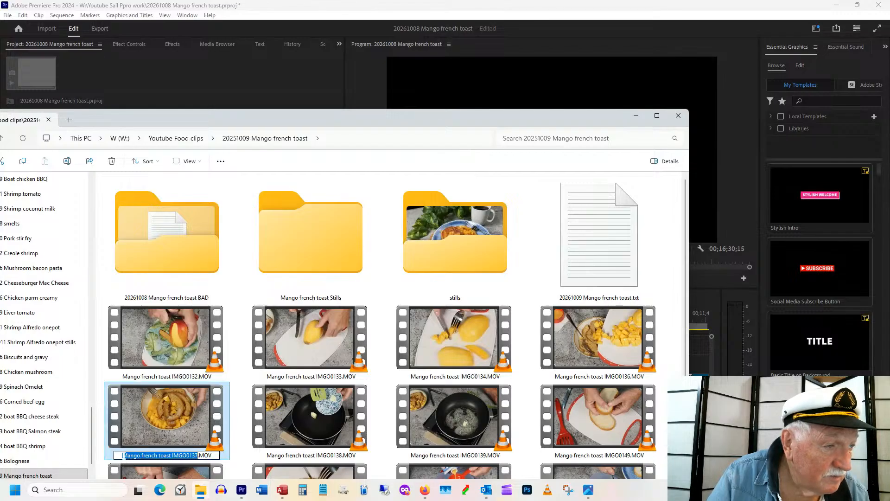
pyautogui.click(124, 456)
pyautogui.write('z')
pyautogui.press('Return')
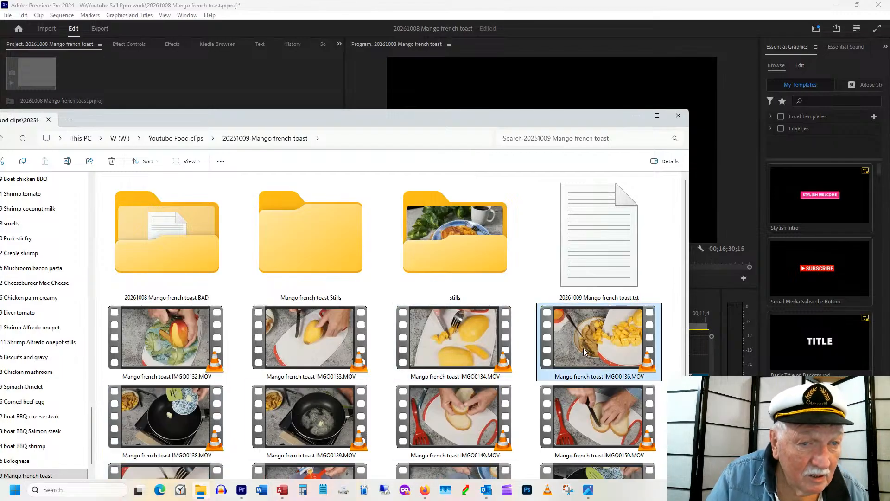
# - Rename the IMGO0136.MOV clip in the folder as z Mango french toast IMGO0136.MOV
pyautogui.click(586, 354)
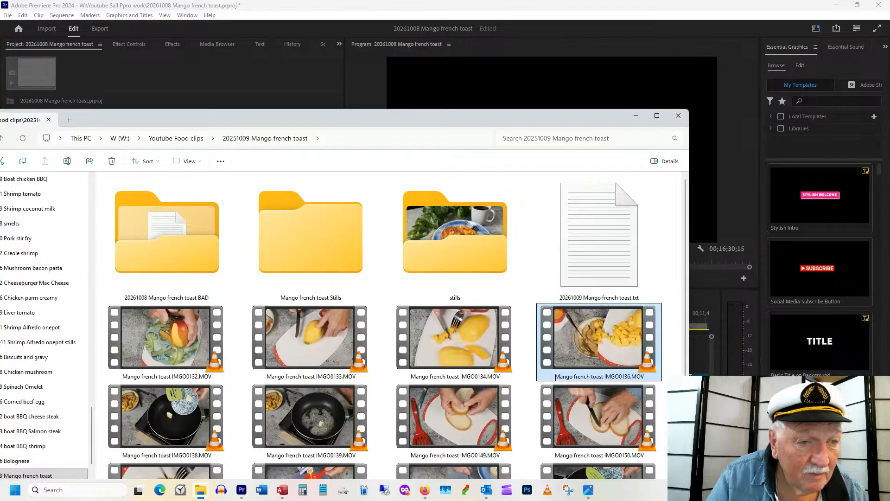
pyautogui.click(562, 380)
pyautogui.click(555, 377)
pyautogui.write('z')
pyautogui.press('Return')
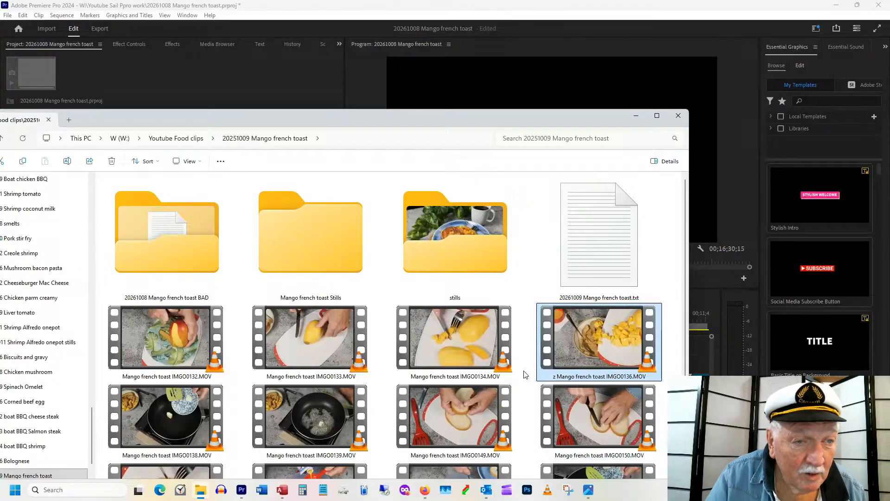
# - Return to Premiere Pro, identify the source of the clip at 00;09;39;02, and delete Mango french toast IMGO0139.MOV along with its use in the sequence
pyautogui.click(381, 6)
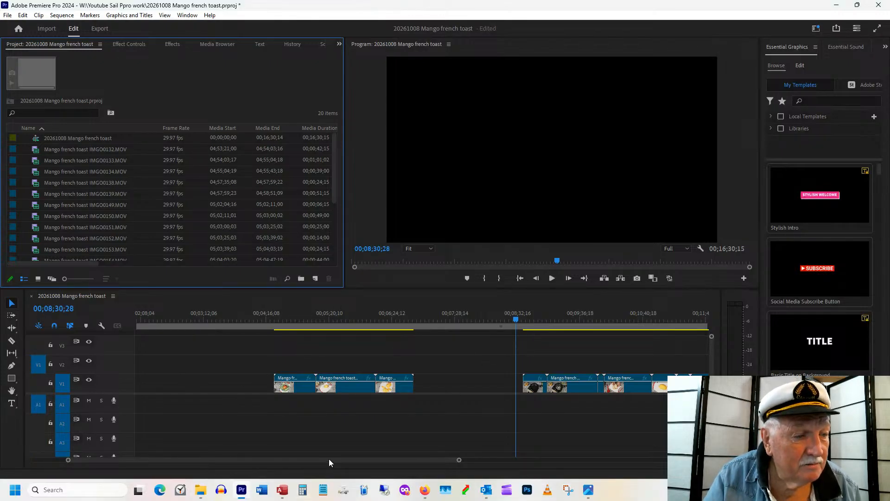
pyautogui.moveTo(330, 459); pyautogui.dragTo(383, 371)
pyautogui.click(341, 323)
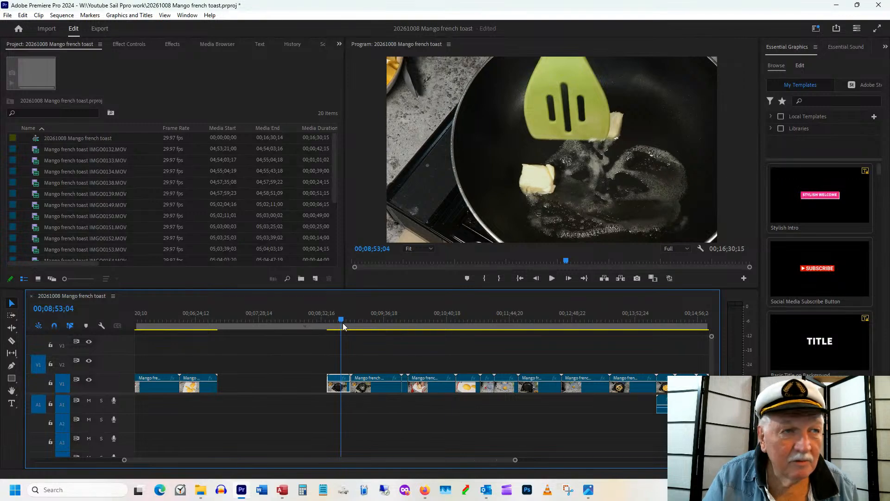
pyautogui.moveTo(344, 326); pyautogui.dragTo(385, 391)
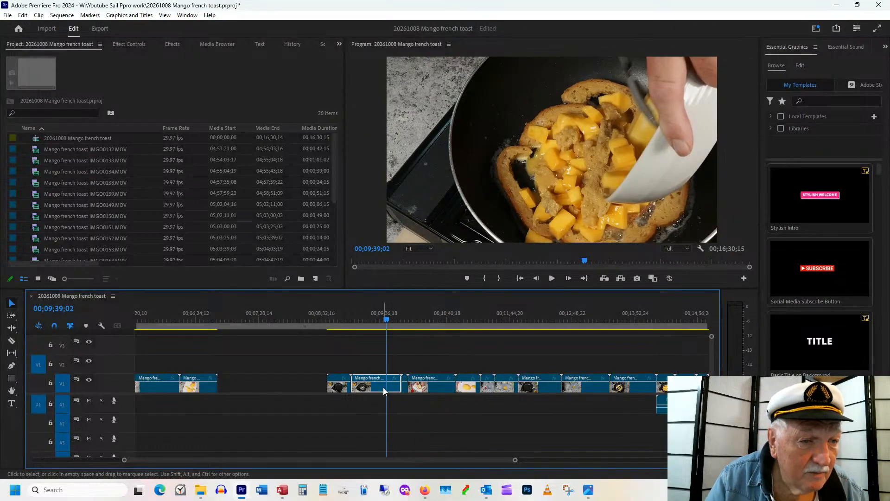
pyautogui.rightClick(384, 391)
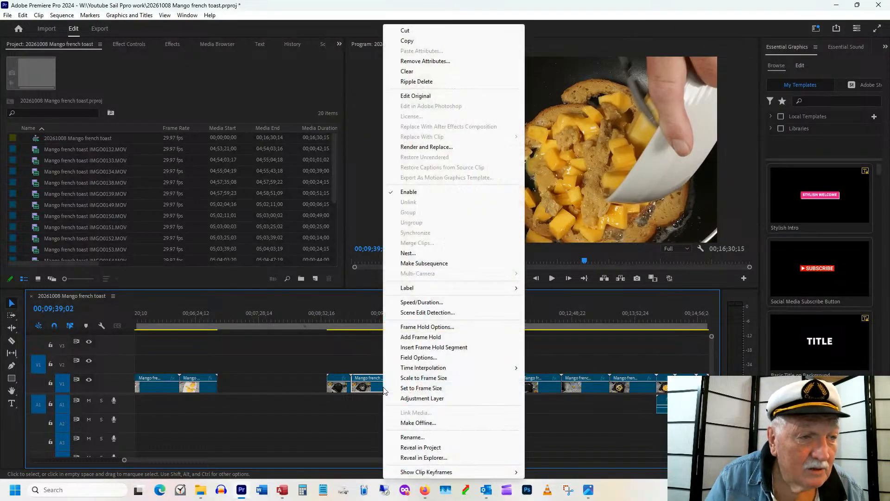
pyautogui.click(414, 448)
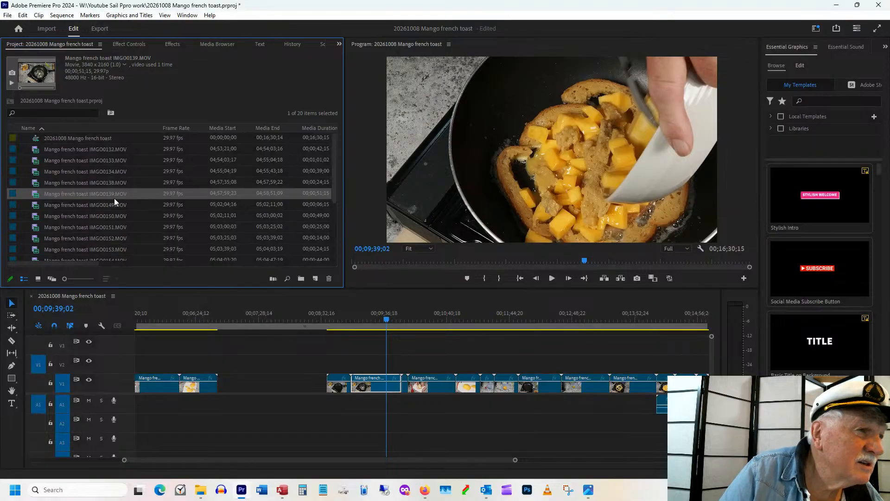
pyautogui.press('Delete')
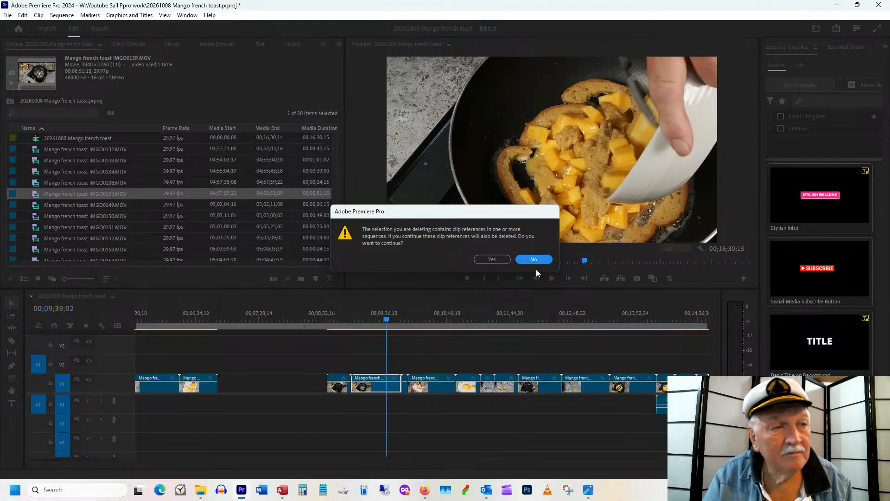
pyautogui.click(492, 259)
# - Switch to File Explorer and rename the IMGO0139.MOV clip as z Mango french toast IMGO0139.MOV
pyautogui.click(201, 489)
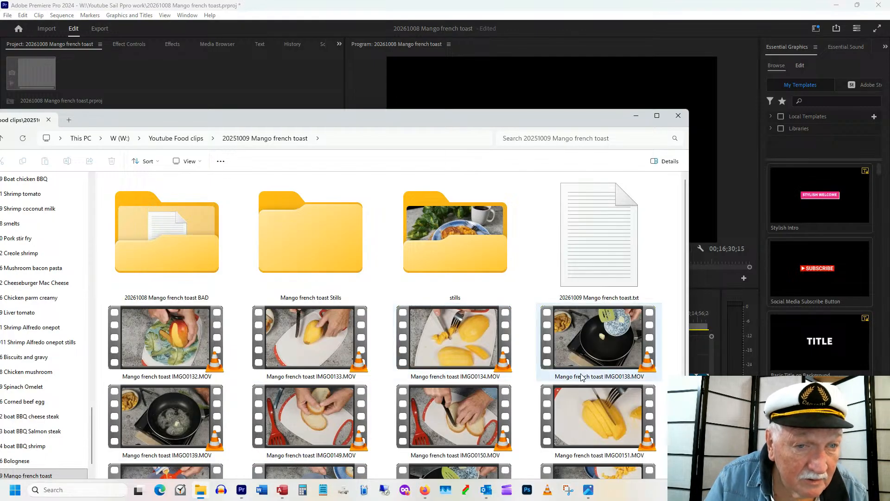
pyautogui.click(191, 455)
pyautogui.click(136, 457)
pyautogui.press('Home')
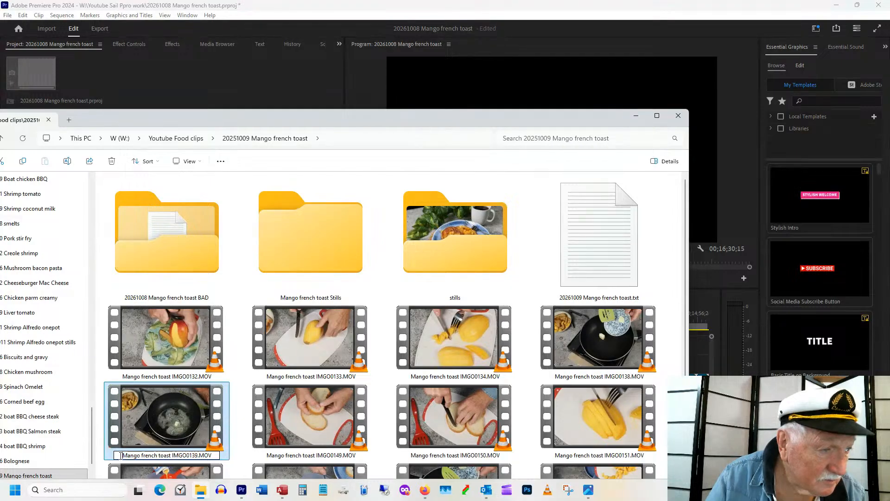
pyautogui.write('z')
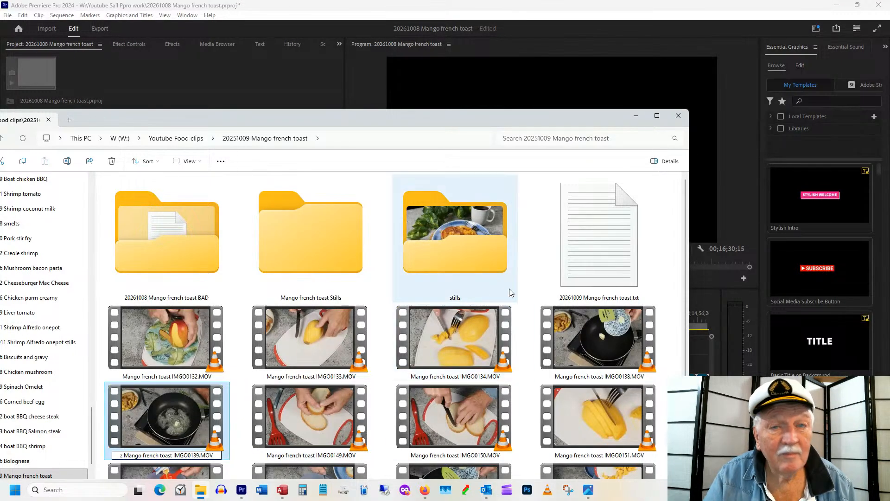
pyautogui.press('Return')
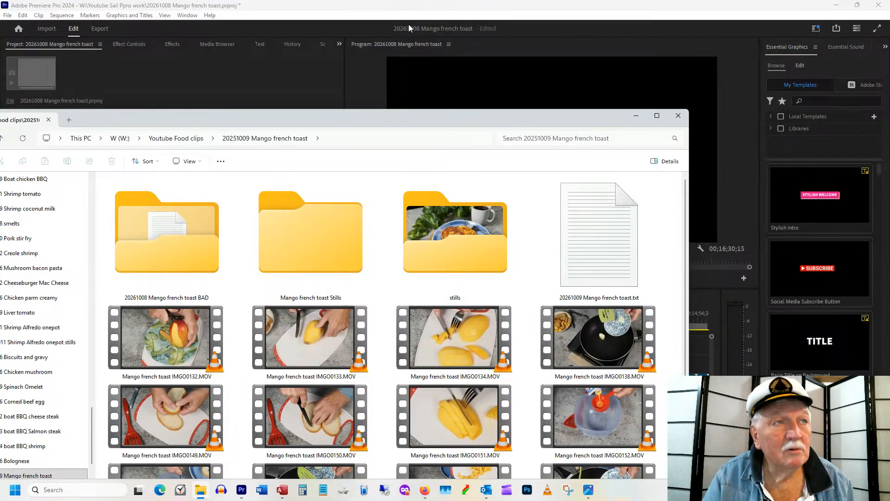
# - Return to Premiere Pro, compare the butter-melting clip with the footage near 00;11;42;29, and delete its source IMGO0138.MOV along with its use in the sequence
pyautogui.click(413, 10)
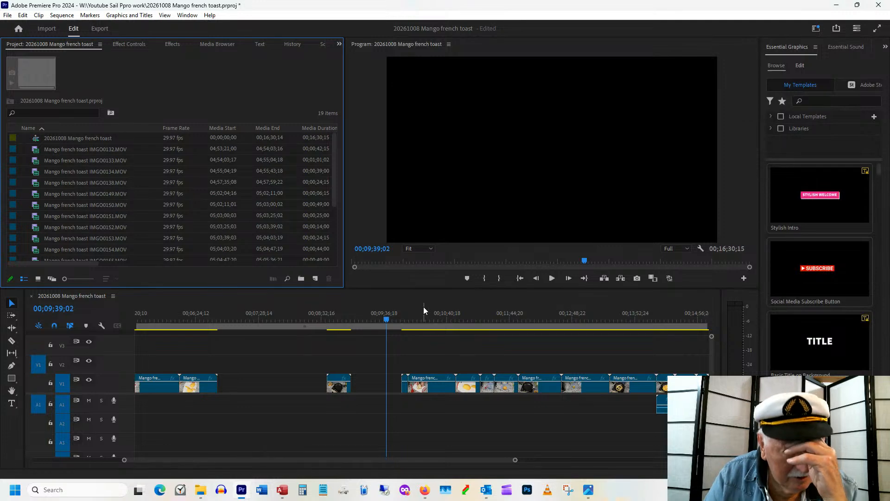
pyautogui.moveTo(333, 320); pyautogui.dragTo(341, 309)
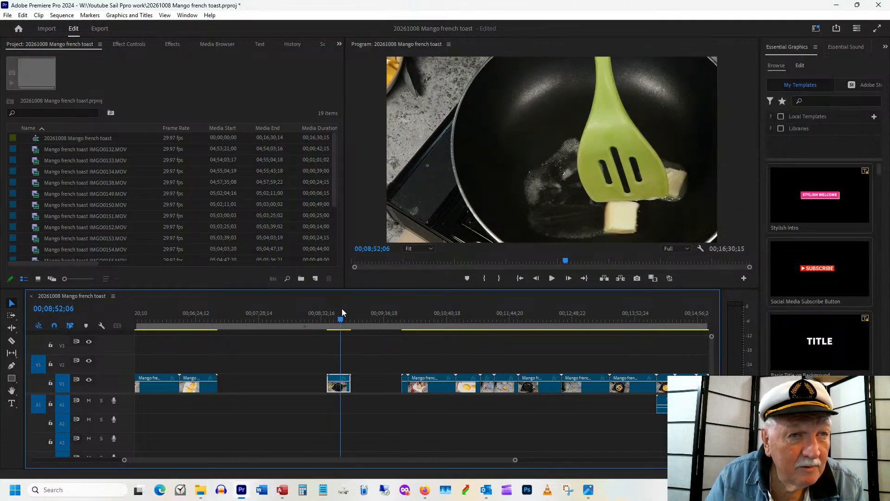
pyautogui.click(509, 317)
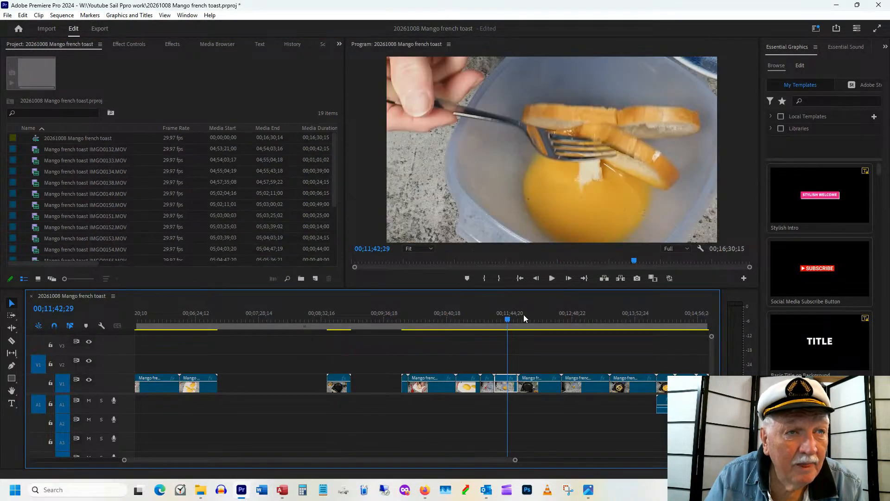
pyautogui.click(528, 314)
pyautogui.moveTo(530, 316)
pyautogui.mouseDown()
pyautogui.moveTo(516, 319)
pyautogui.moveTo(533, 315)
pyautogui.mouseUp()
pyautogui.click(341, 316)
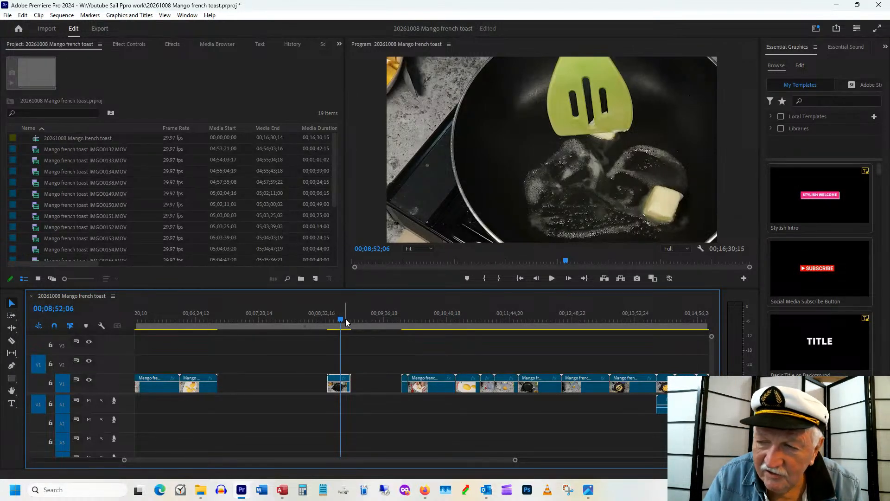
pyautogui.rightClick(338, 388)
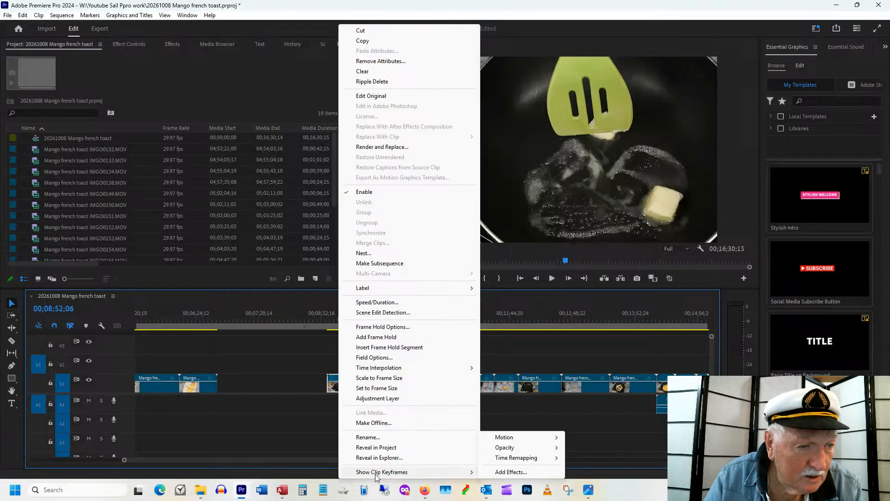
pyautogui.click(377, 448)
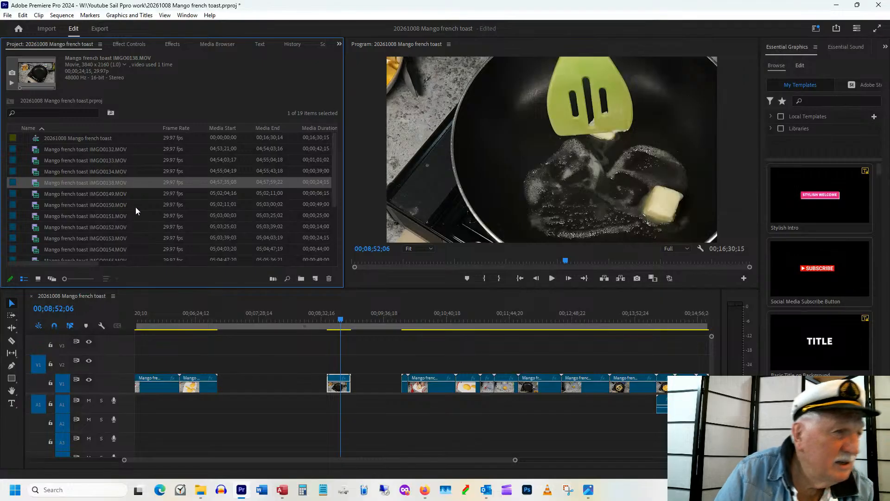
pyautogui.press('Delete')
pyautogui.click(500, 260)
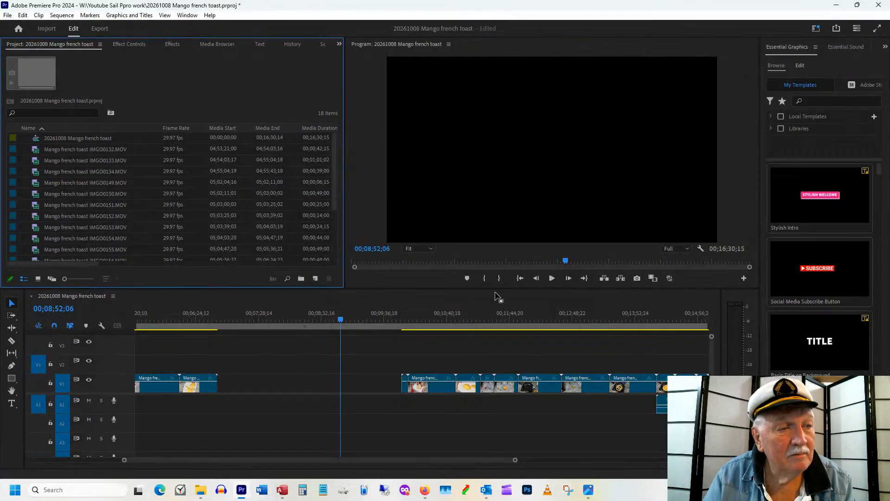
# - Switch to File Explorer and rename the IMGO0138.MOV clip as z Mango french toast IMGO0138.MOV
pyautogui.click(200, 490)
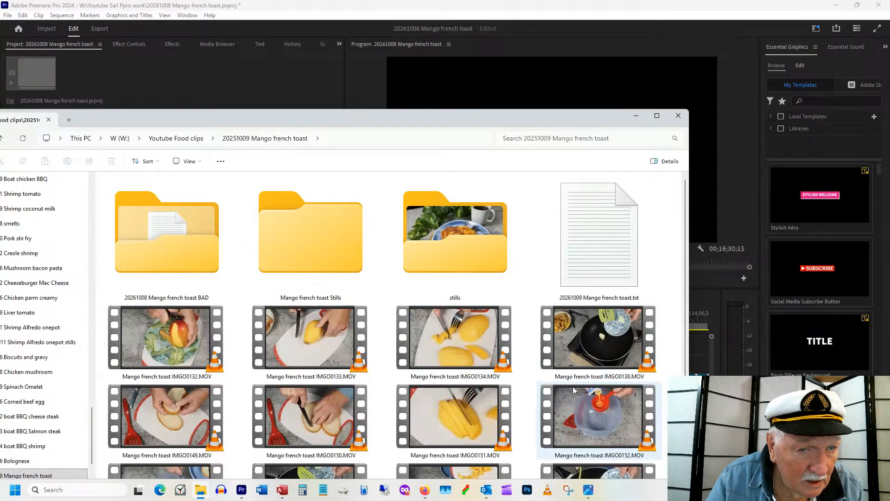
pyautogui.click(606, 380)
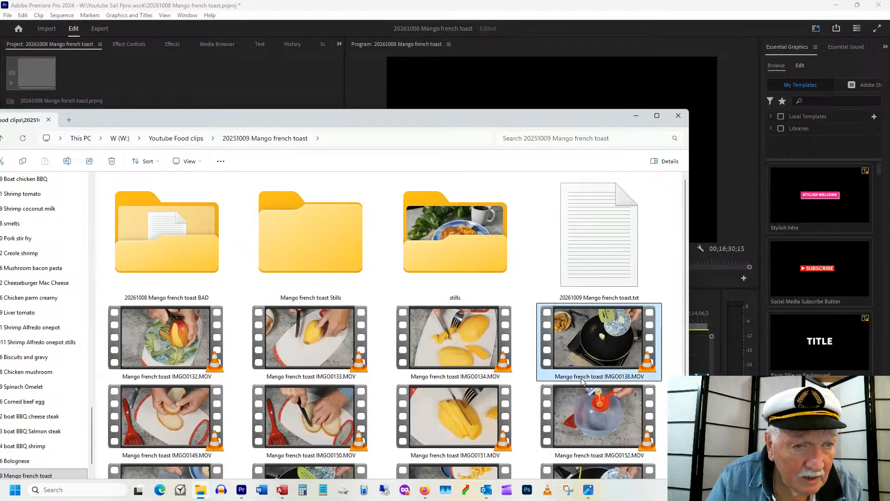
pyautogui.click(558, 378)
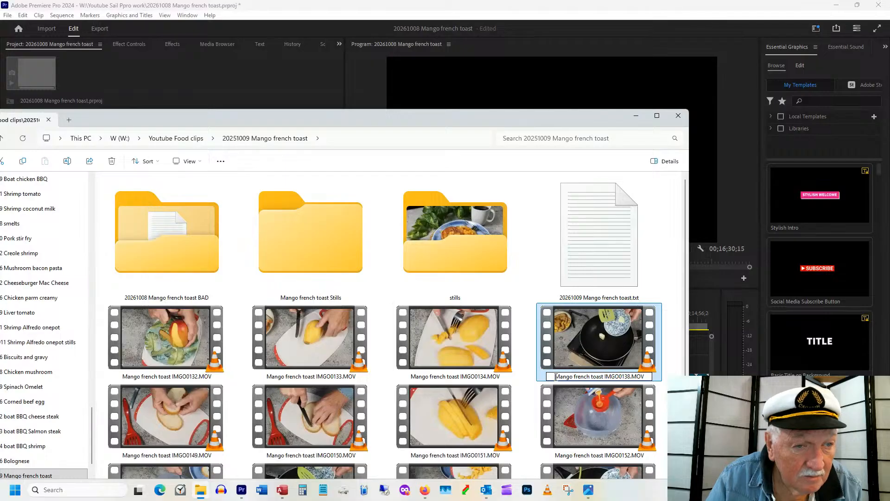
pyautogui.press('Escape')
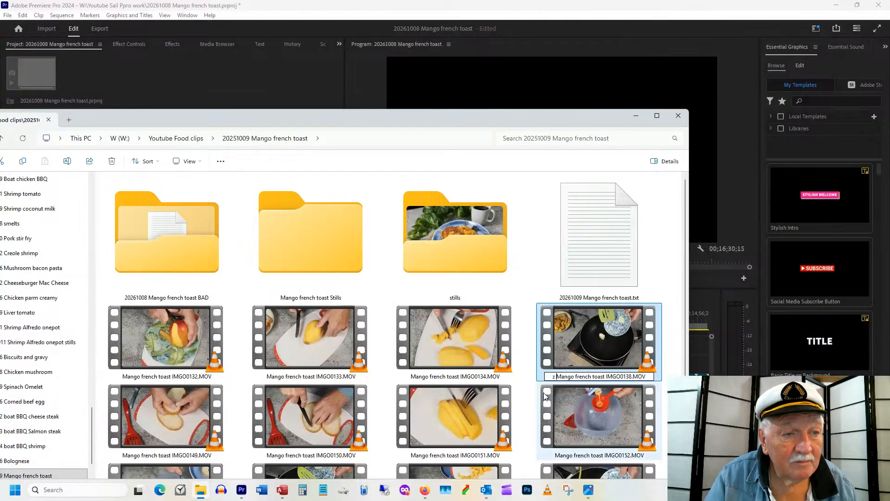
pyautogui.press('Delete')
# - Return to Premiere Pro and compare the mango-dicing footage near 00;06;34 and 00;11;02, plus the bread-cutting clips from 00;09;57 to 00;10;25
pyautogui.click(510, 75)
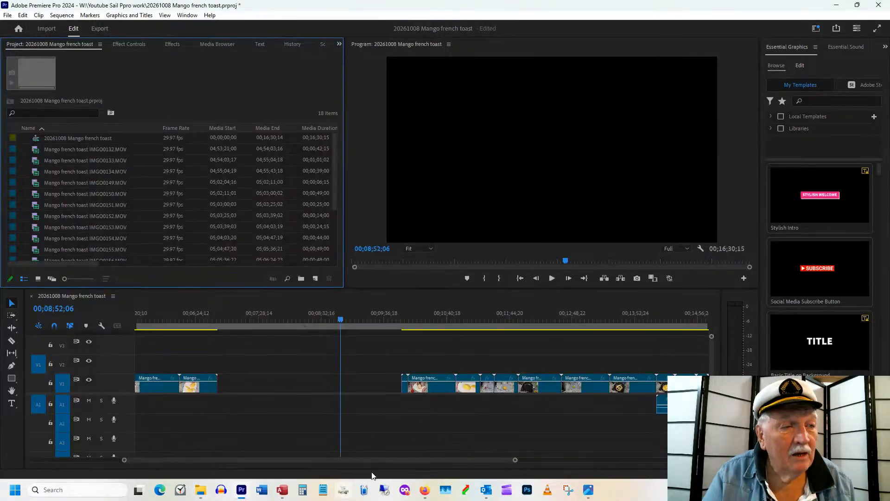
pyautogui.moveTo(402, 322); pyautogui.dragTo(470, 314)
pyautogui.moveTo(192, 318)
pyautogui.mouseDown()
pyautogui.moveTo(199, 317)
pyautogui.moveTo(160, 324)
pyautogui.moveTo(193, 317)
pyautogui.mouseUp()
pyautogui.moveTo(453, 323)
pyautogui.mouseDown()
pyautogui.moveTo(478, 317)
pyautogui.moveTo(469, 323)
pyautogui.mouseUp()
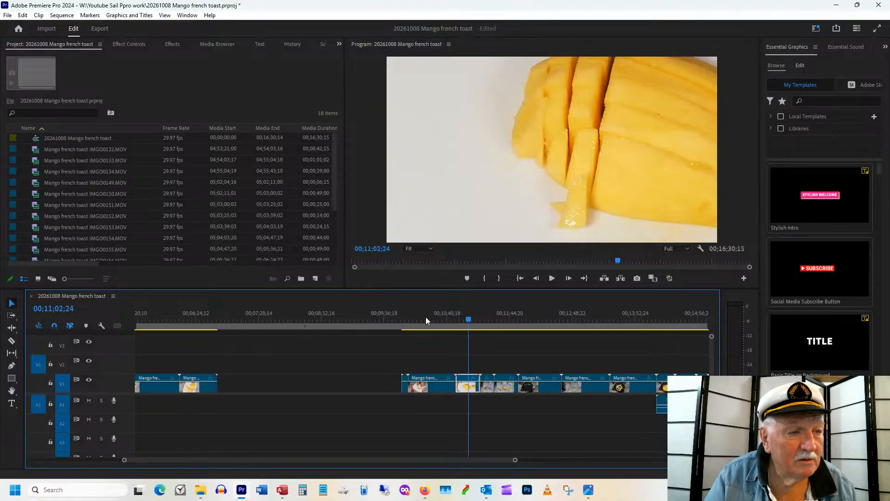
pyautogui.click(465, 317)
pyautogui.click(198, 320)
pyautogui.moveTo(197, 321); pyautogui.dragTo(207, 314)
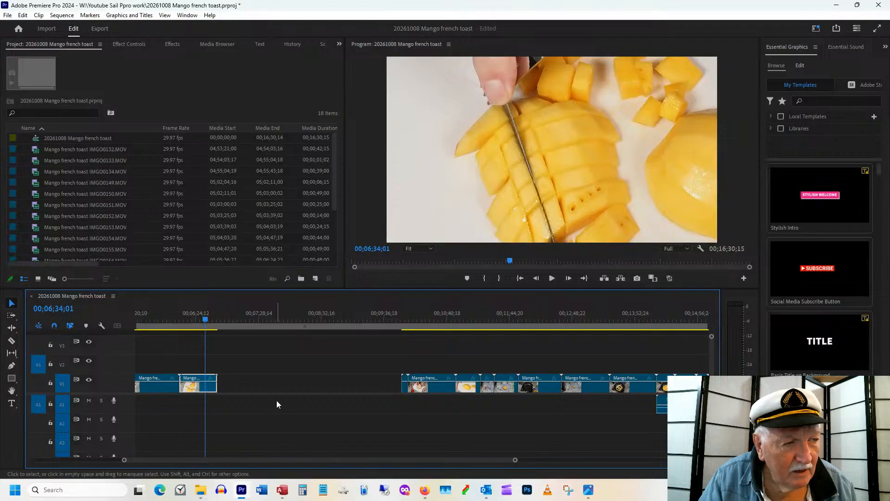
pyautogui.click(411, 320)
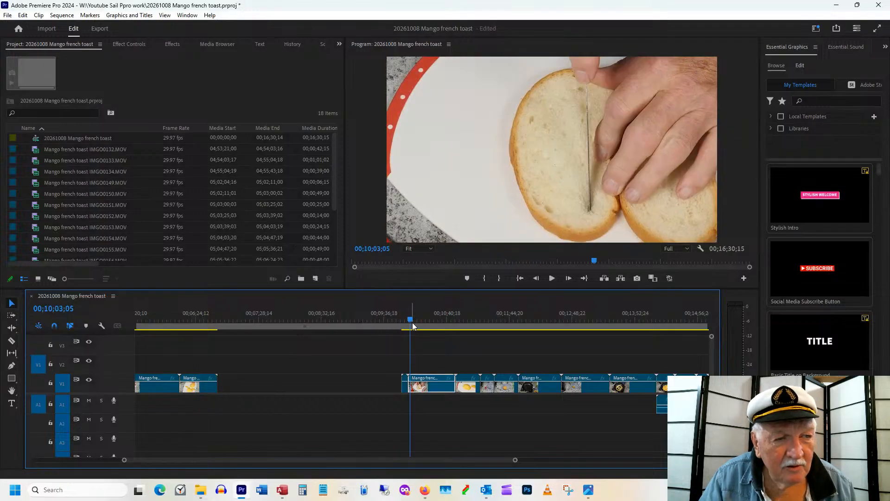
pyautogui.moveTo(412, 324); pyautogui.dragTo(423, 321)
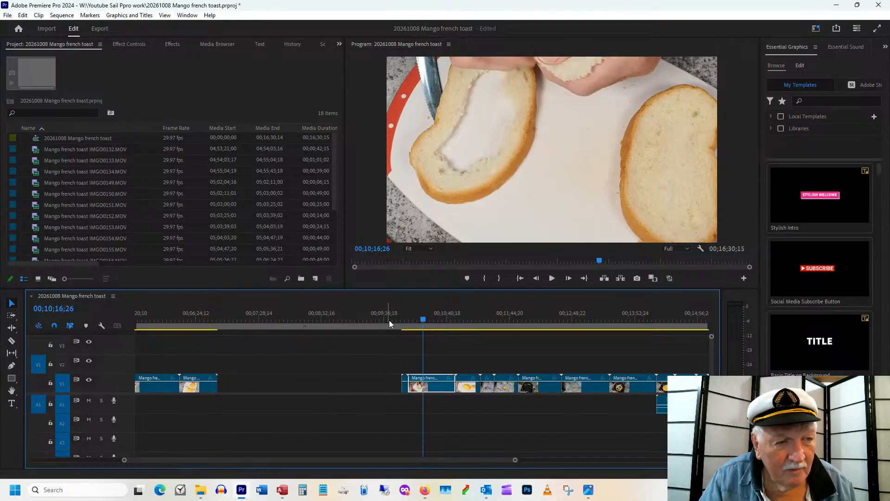
pyautogui.click(405, 321)
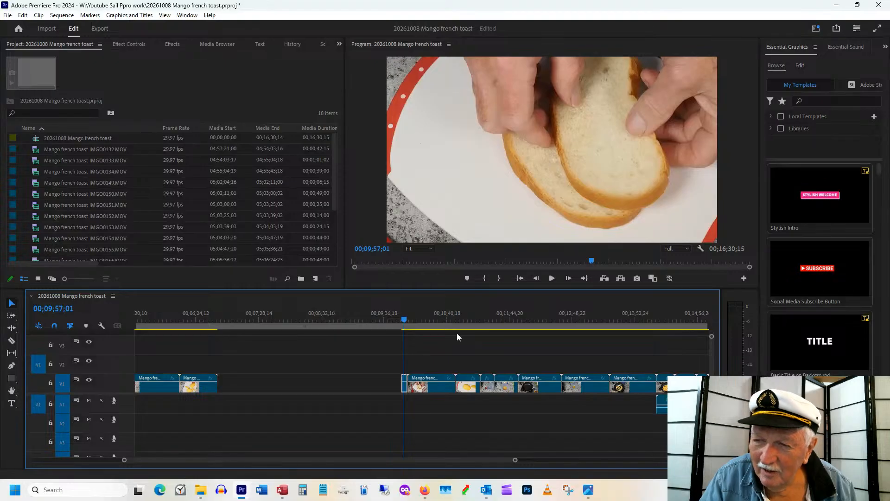
pyautogui.moveTo(422, 321); pyautogui.dragTo(434, 323)
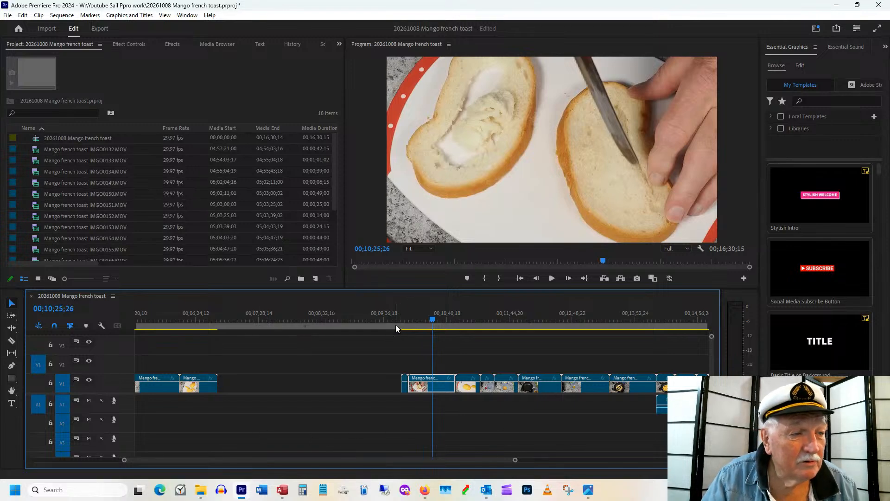
# - Check the mango clips' order and move the mango-dicing clip near 00;10;53 directly behind the one near 00;06;28 on V1
pyautogui.moveTo(418, 320); pyautogui.dragTo(471, 318)
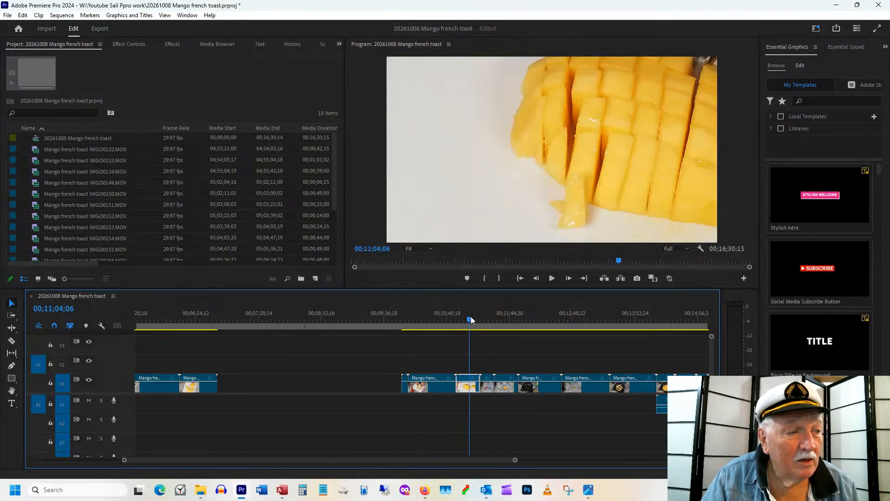
pyautogui.moveTo(154, 320); pyautogui.dragTo(144, 320)
pyautogui.moveTo(158, 460); pyautogui.dragTo(132, 460)
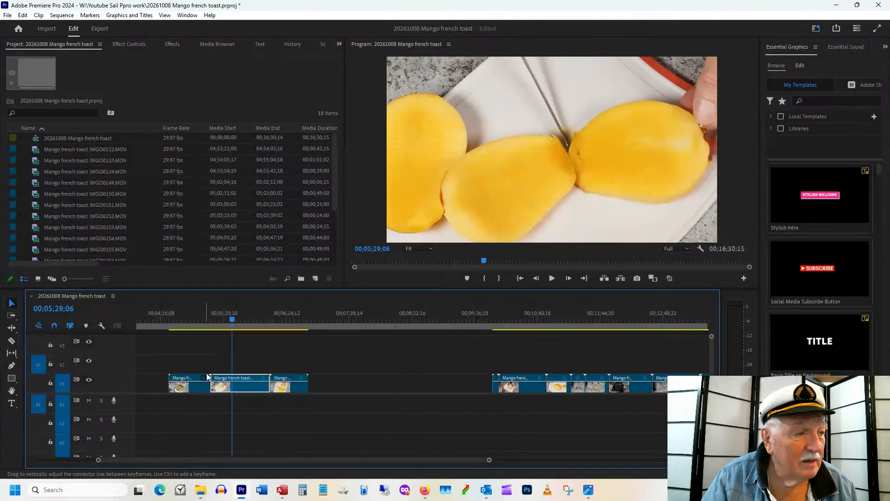
pyautogui.moveTo(167, 318); pyautogui.dragTo(238, 315)
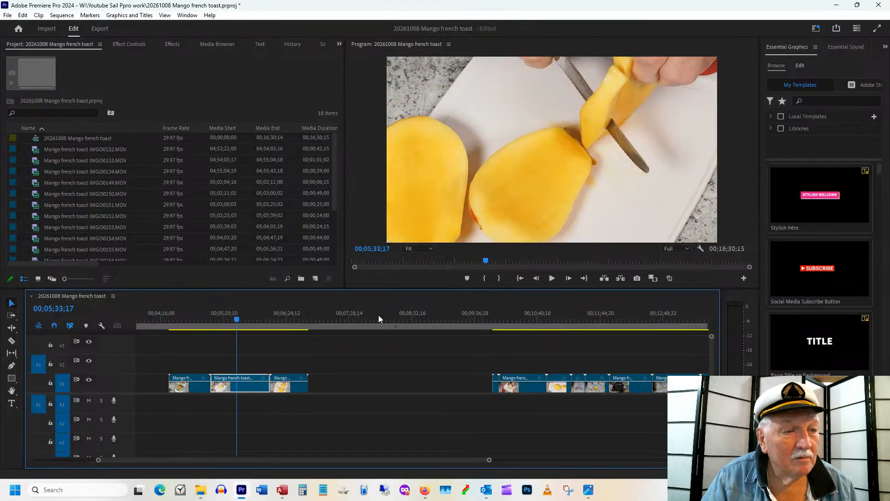
pyautogui.moveTo(547, 316); pyautogui.dragTo(556, 314)
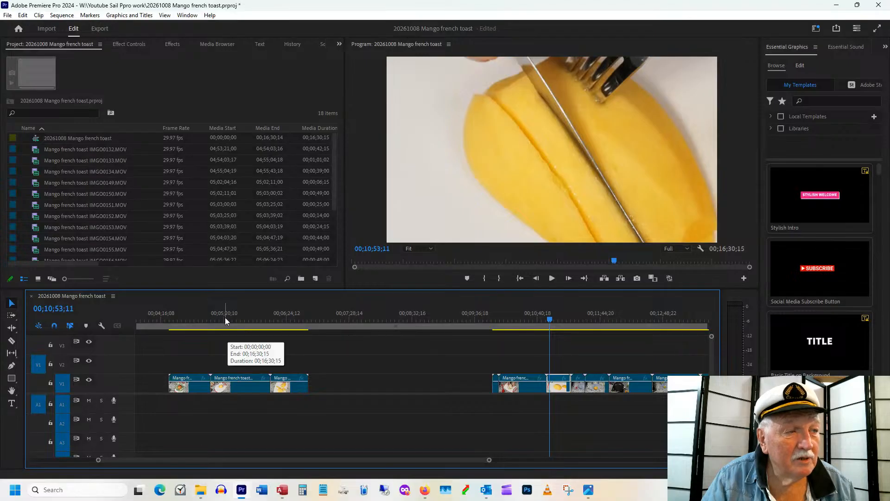
pyautogui.moveTo(225, 318); pyautogui.dragTo(292, 316)
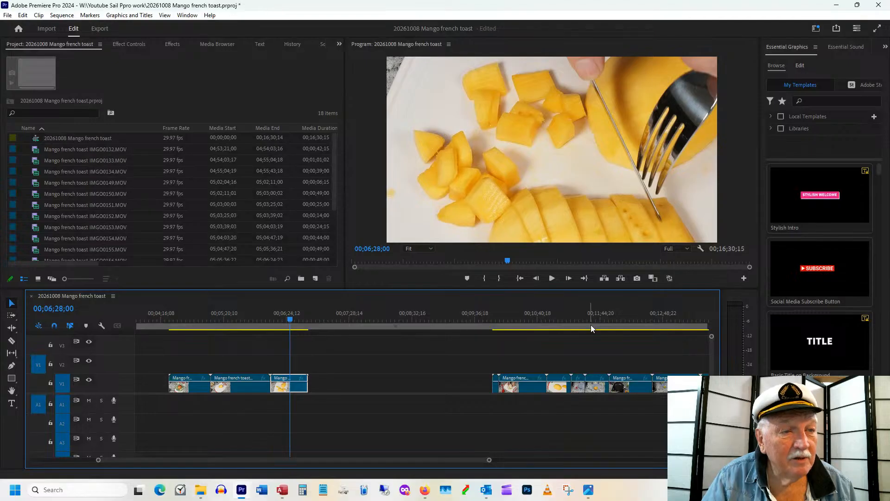
pyautogui.moveTo(500, 321); pyautogui.dragTo(525, 322)
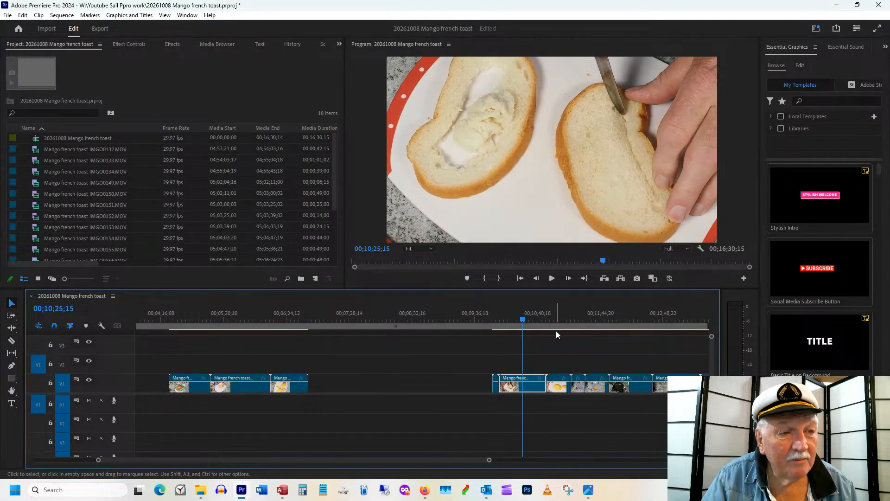
pyautogui.click(557, 389)
pyautogui.moveTo(557, 387); pyautogui.dragTo(320, 386)
pyautogui.click(297, 316)
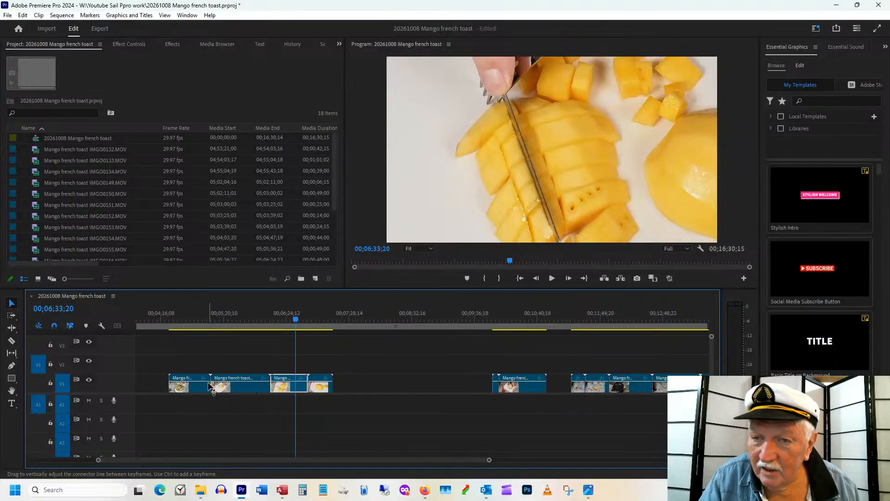
# - Ripple-delete the gap on V1 between the relocated mango-dicing clip and the first bread clip
pyautogui.moveTo(207, 460); pyautogui.dragTo(183, 460)
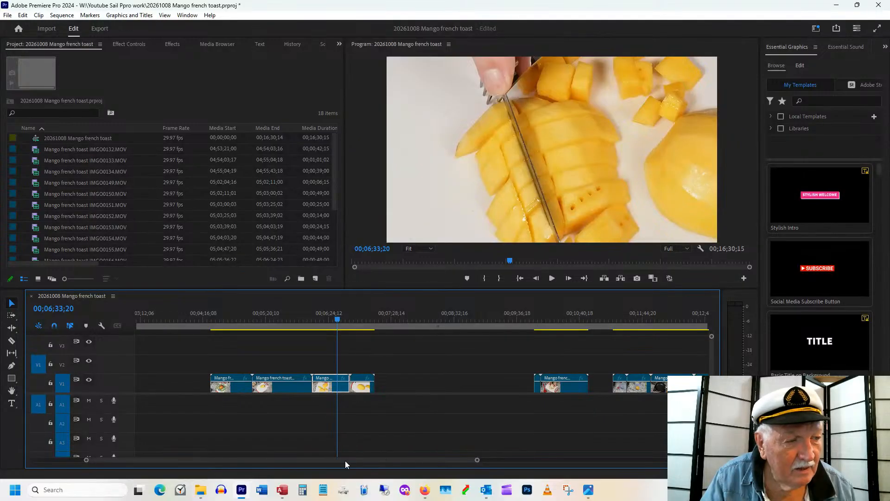
pyautogui.moveTo(290, 460); pyautogui.dragTo(300, 460)
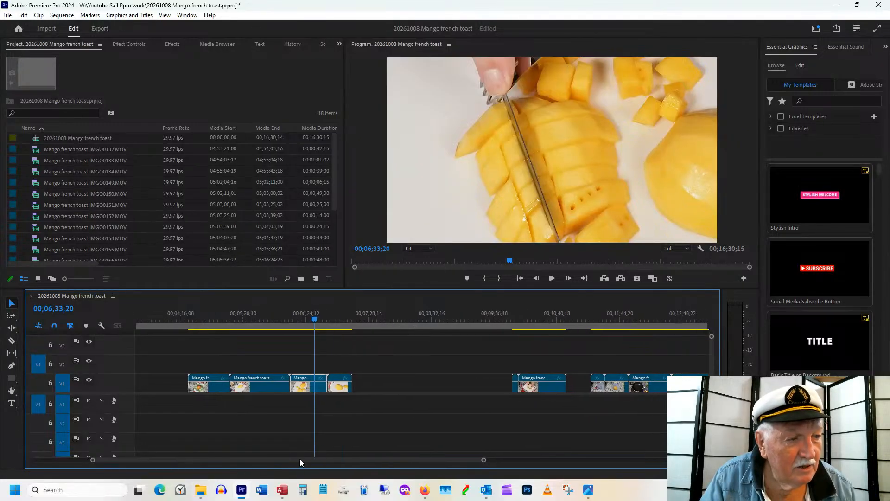
pyautogui.rightClick(394, 380)
pyautogui.click(417, 388)
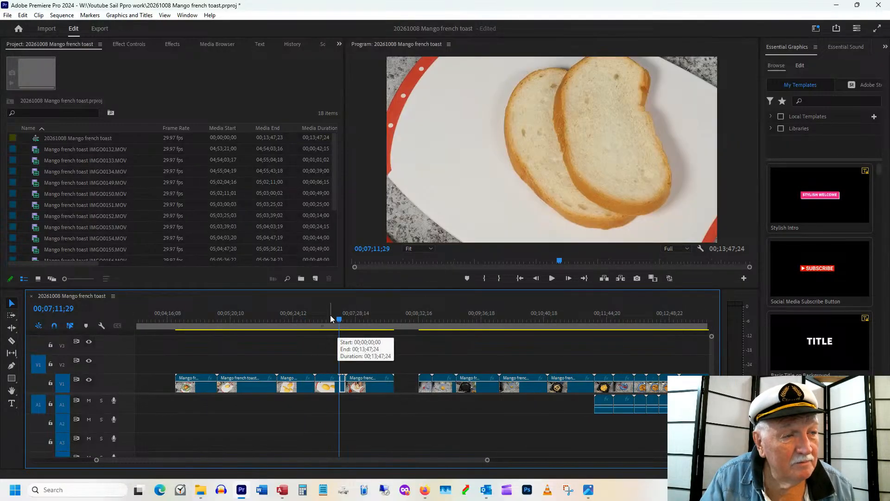
# - Review the footage through the bread-frying clip and move the clip just before it ahead of the neighbouring black-pan clip on V1
pyautogui.moveTo(330, 315); pyautogui.dragTo(569, 315)
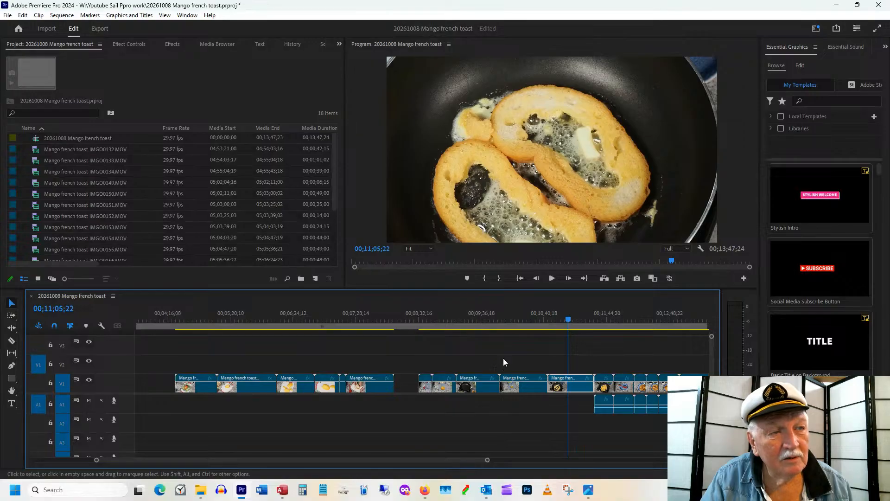
pyautogui.moveTo(364, 459); pyautogui.dragTo(384, 459)
pyautogui.moveTo(501, 312); pyautogui.dragTo(469, 325)
pyautogui.press('space')
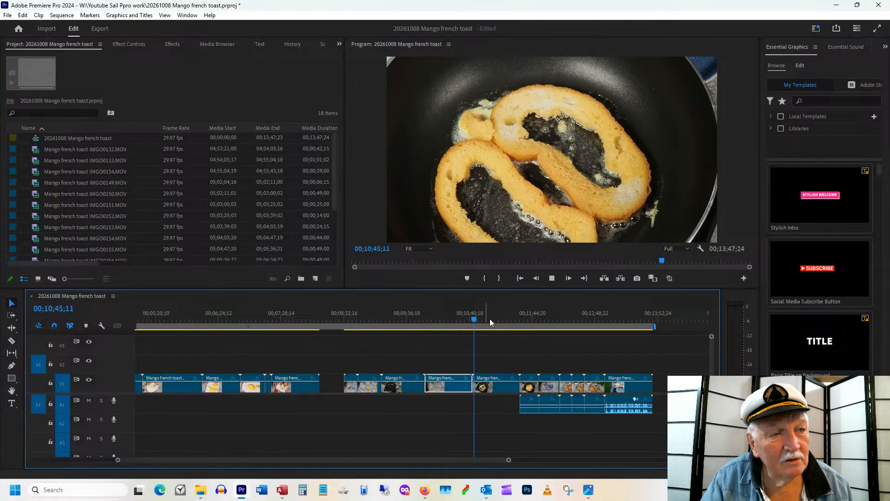
pyautogui.click(485, 322)
pyautogui.moveTo(486, 319)
pyautogui.mouseDown()
pyautogui.moveTo(504, 315)
pyautogui.moveTo(492, 318)
pyautogui.mouseUp()
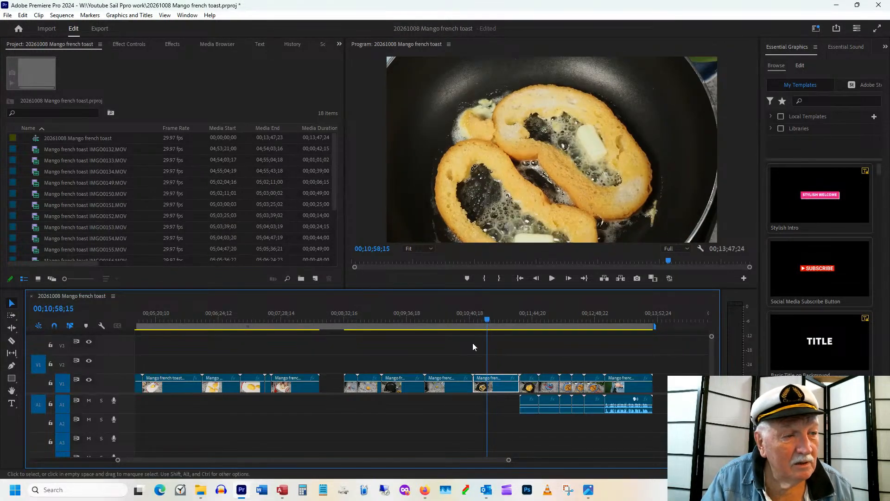
pyautogui.moveTo(403, 318); pyautogui.dragTo(492, 322)
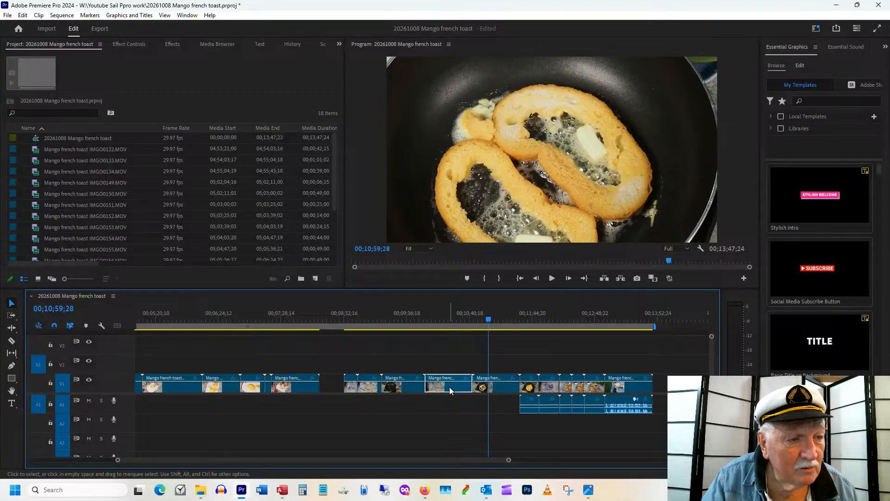
pyautogui.moveTo(450, 386); pyautogui.dragTo(408, 391)
# - Check the reordered clips and ripple-delete the gap left before the bread-frying clip
pyautogui.click(376, 327)
pyautogui.moveTo(377, 327); pyautogui.dragTo(448, 334)
pyautogui.rightClick(503, 389)
pyautogui.click(506, 393)
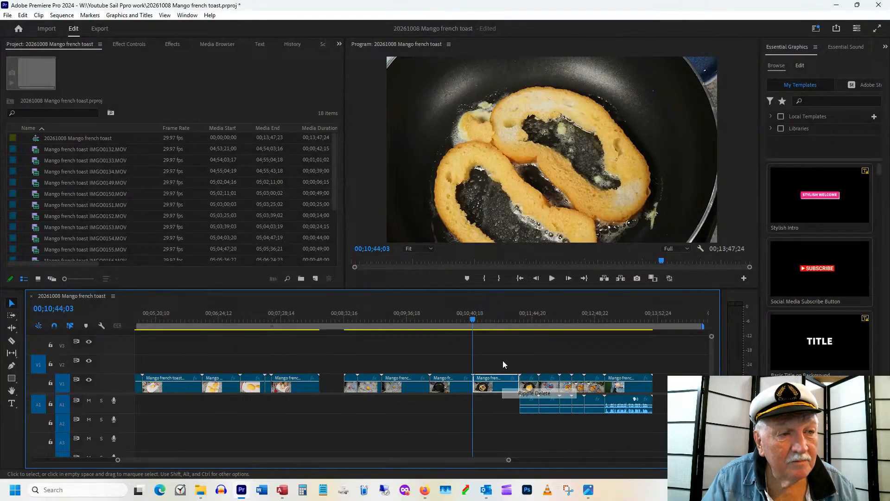
pyautogui.click(490, 321)
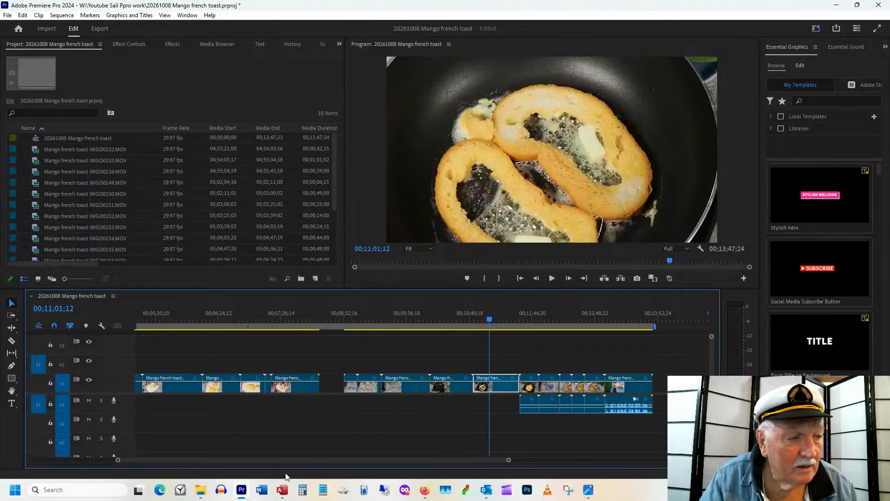
# - Review the flipping and plating clips and delete only the A1 audio of the five clips preceding the final clip
pyautogui.moveTo(297, 458); pyautogui.dragTo(330, 459)
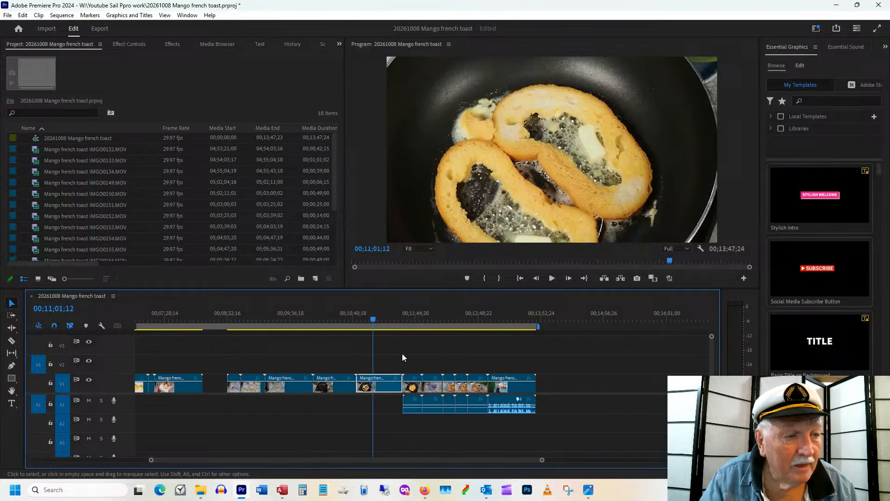
pyautogui.click(414, 319)
pyautogui.press('space')
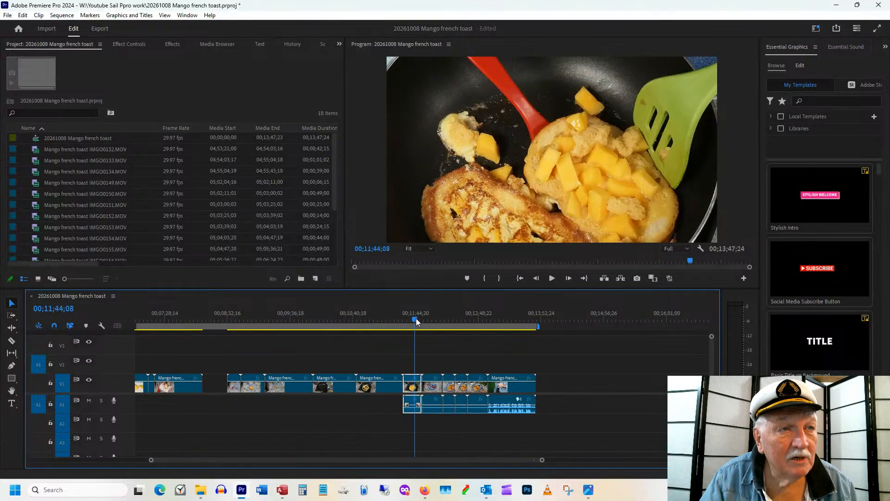
pyautogui.moveTo(417, 318); pyautogui.dragTo(445, 313)
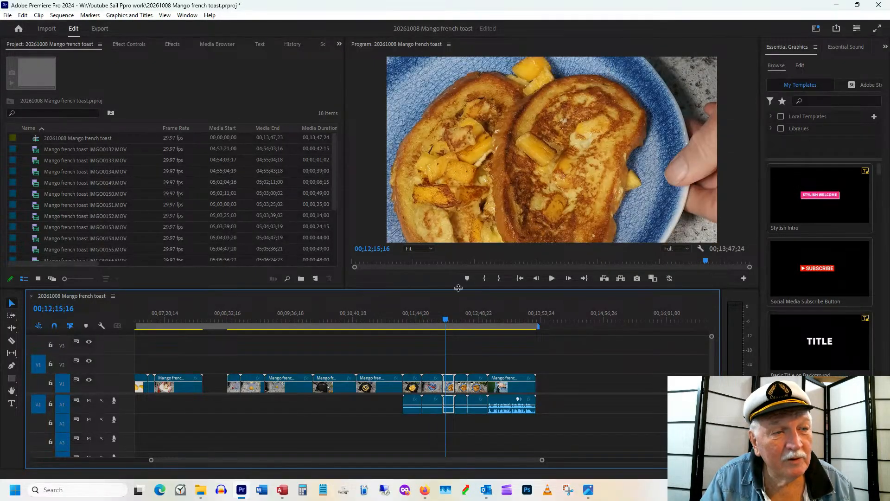
pyautogui.moveTo(451, 323); pyautogui.dragTo(457, 321)
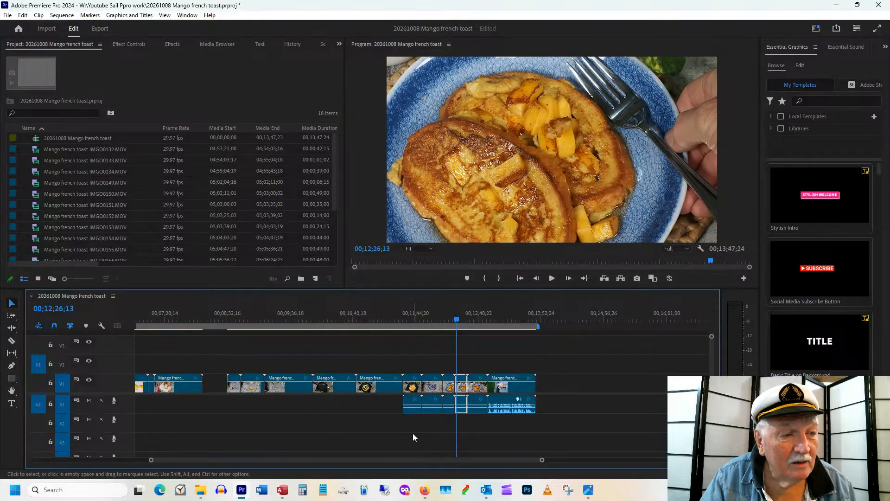
pyautogui.moveTo(414, 426); pyautogui.dragTo(479, 410)
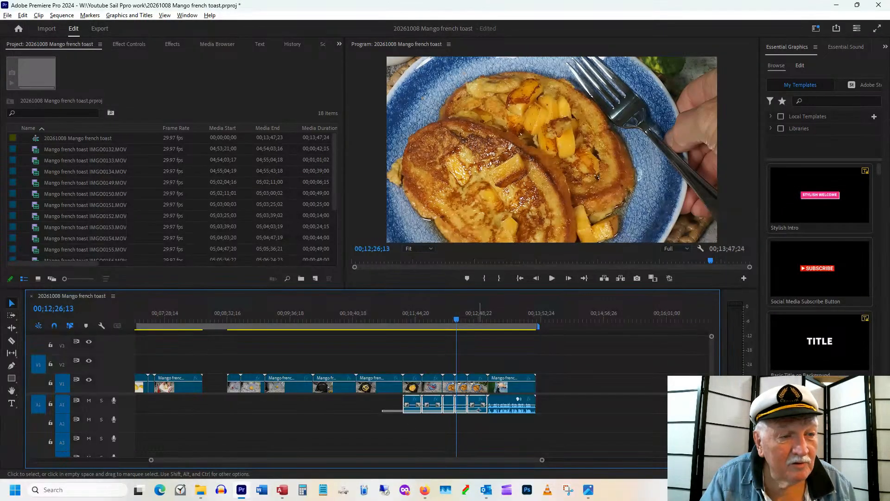
pyautogui.press('Delete')
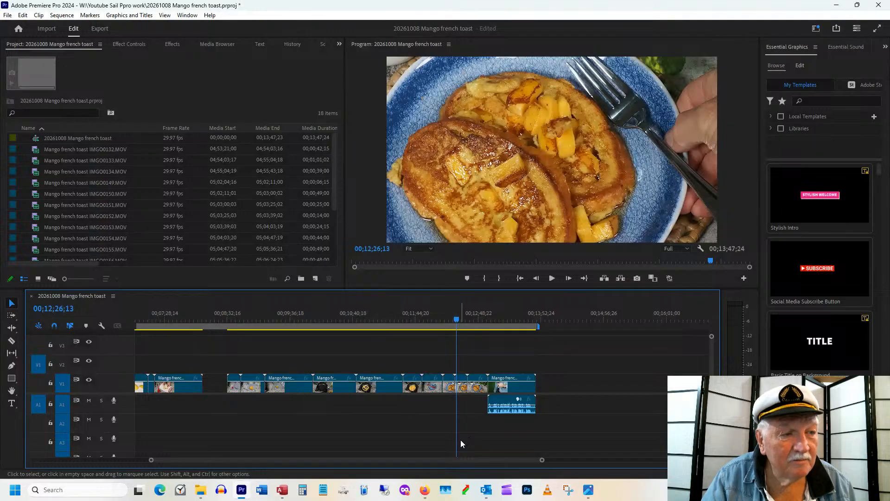
# - Review the flipping and plating footage from 00;11;37;20 to about 00;12;35;12, then check the earlier part of the sequence
pyautogui.click(410, 324)
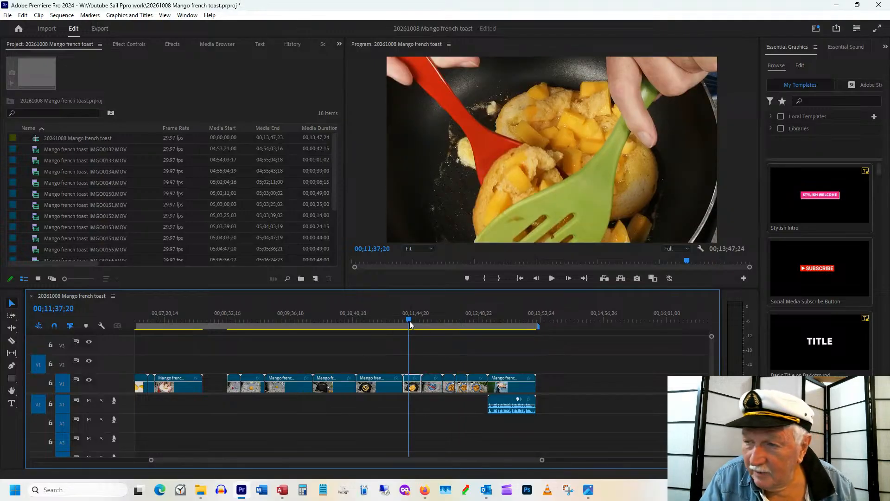
pyautogui.moveTo(410, 321); pyautogui.dragTo(504, 303)
pyautogui.moveTo(474, 318); pyautogui.dragTo(465, 318)
pyautogui.moveTo(241, 460); pyautogui.dragTo(172, 461)
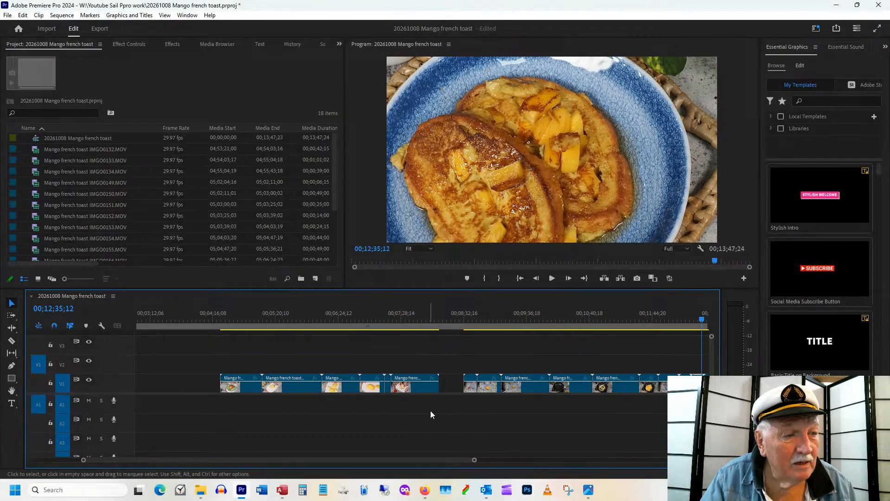
# - Ripple-delete the remaining V1 gap just before the empty-bowl clip
pyautogui.rightClick(450, 382)
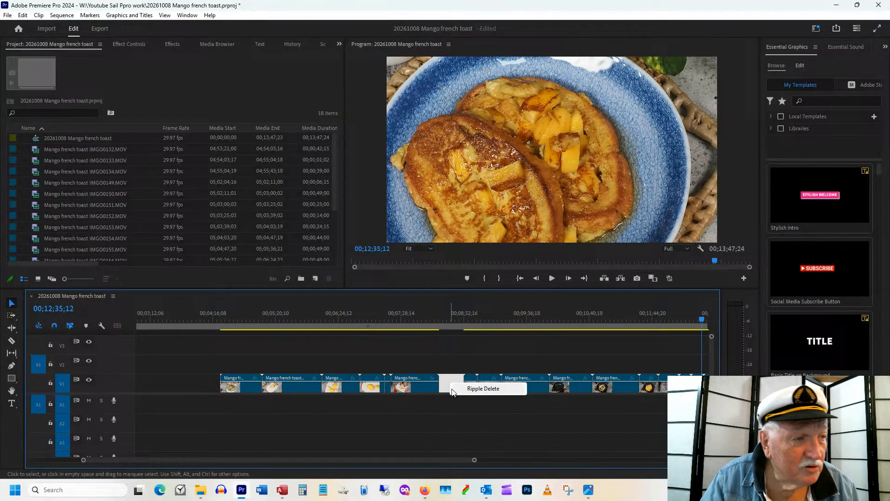
pyautogui.click(483, 389)
pyautogui.moveTo(376, 458); pyautogui.dragTo(447, 458)
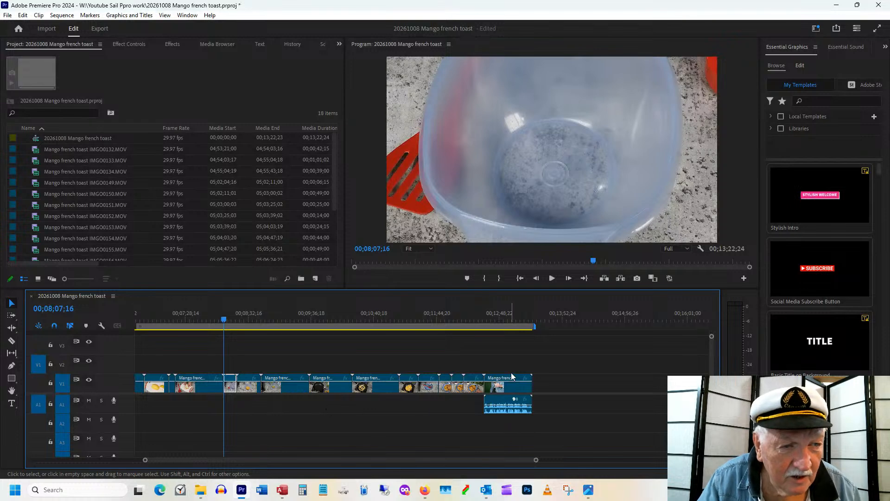
# - Find the plated toast clip with the fork, paste a copy beyond the sequence end and move it to the start of V2
pyautogui.moveTo(464, 325)
pyautogui.moveTo(464, 325); pyautogui.dragTo(439, 324)
pyautogui.moveTo(439, 325)
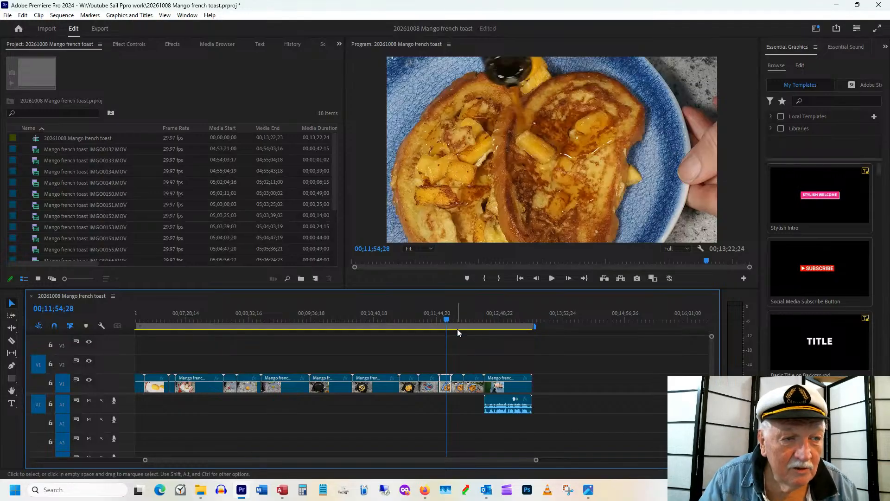
pyautogui.moveTo(455, 320); pyautogui.dragTo(475, 320)
pyautogui.press('space')
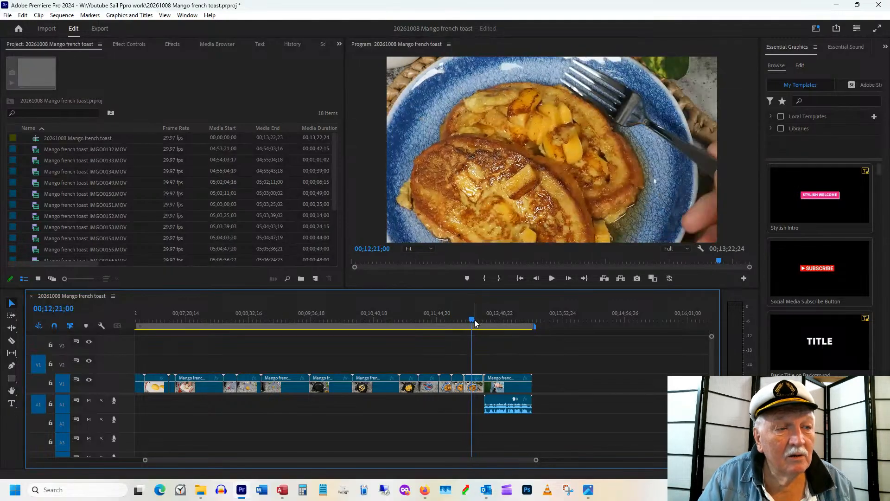
pyautogui.press('space')
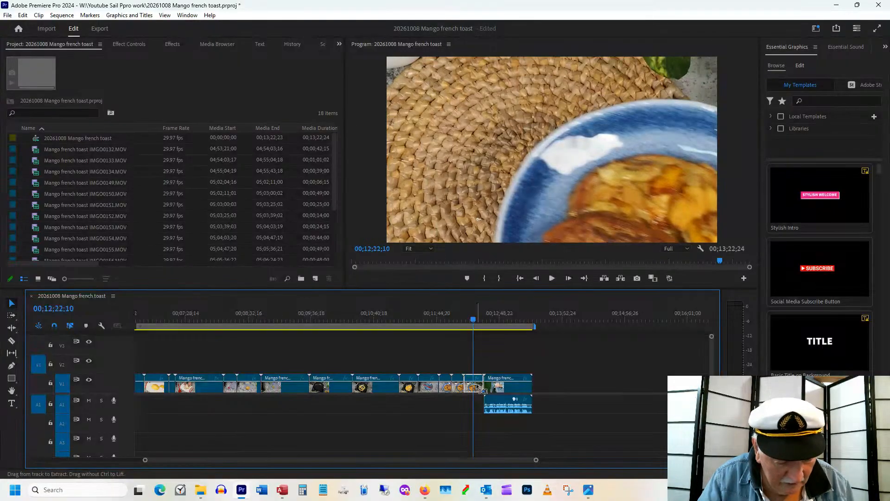
pyautogui.click(550, 316)
pyautogui.hotkey('ctrl', 'v')
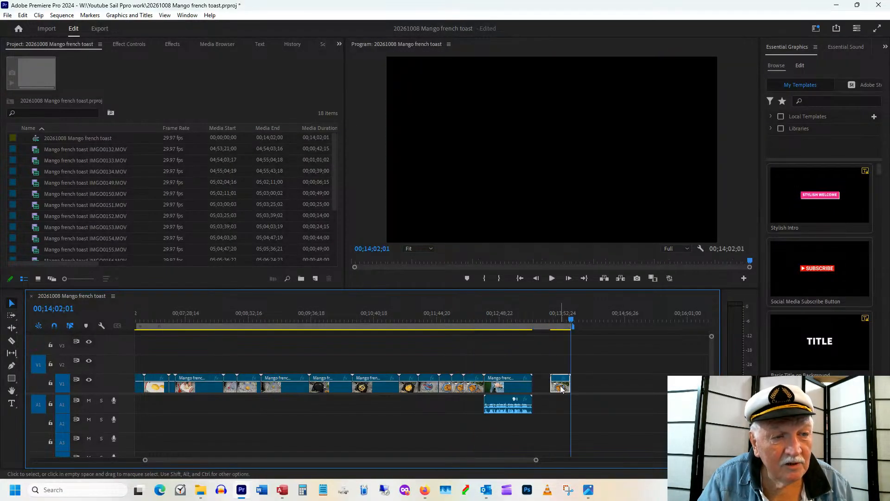
pyautogui.moveTo(561, 389); pyautogui.dragTo(144, 366)
pyautogui.click(142, 318)
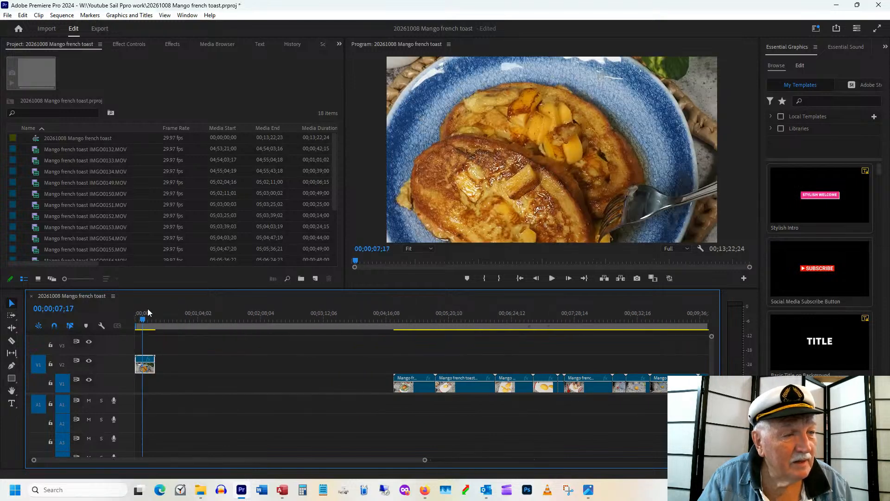
# - Review the footage from the mango-slicing clip through the frying clips to find another highlight for the opening
pyautogui.moveTo(459, 314); pyautogui.dragTo(480, 316)
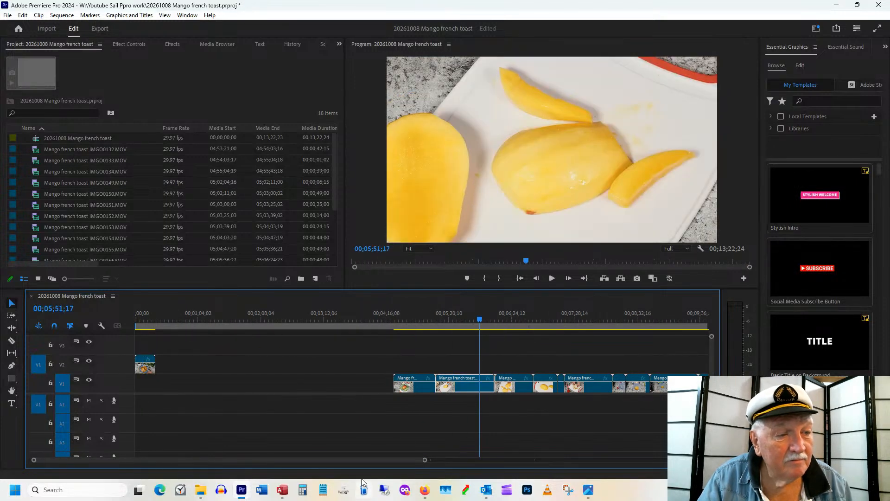
pyautogui.moveTo(376, 457); pyautogui.dragTo(429, 457)
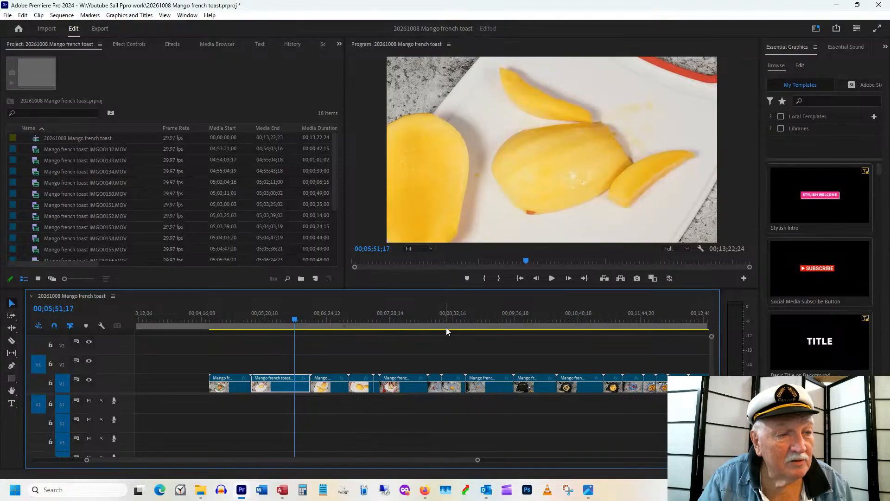
pyautogui.moveTo(467, 318); pyautogui.dragTo(572, 318)
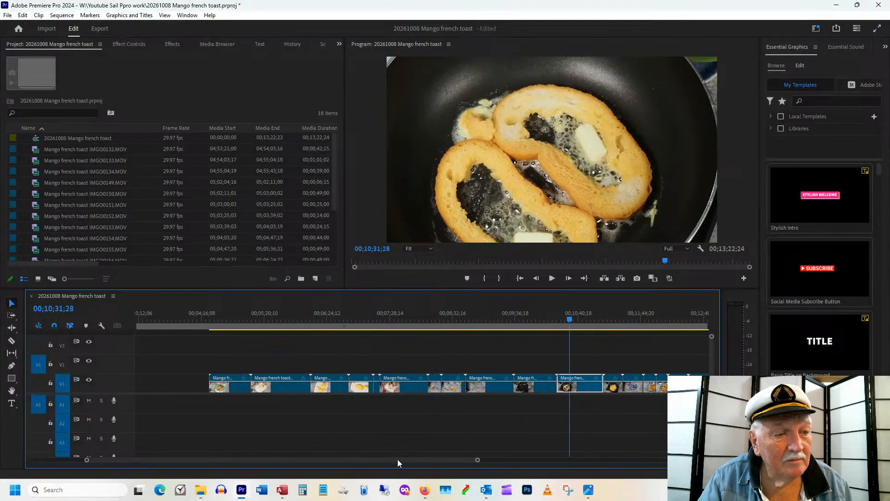
pyautogui.moveTo(397, 459); pyautogui.dragTo(434, 459)
pyautogui.click(489, 320)
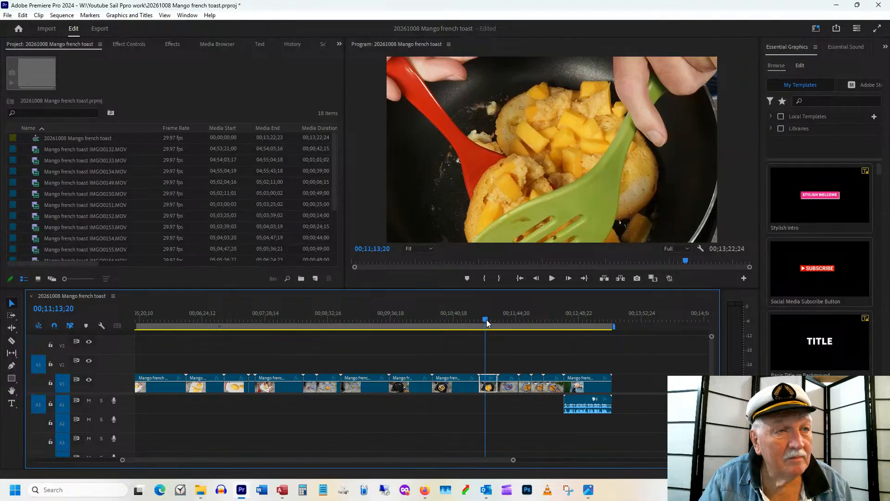
pyautogui.moveTo(490, 323); pyautogui.dragTo(456, 330)
pyautogui.press('space')
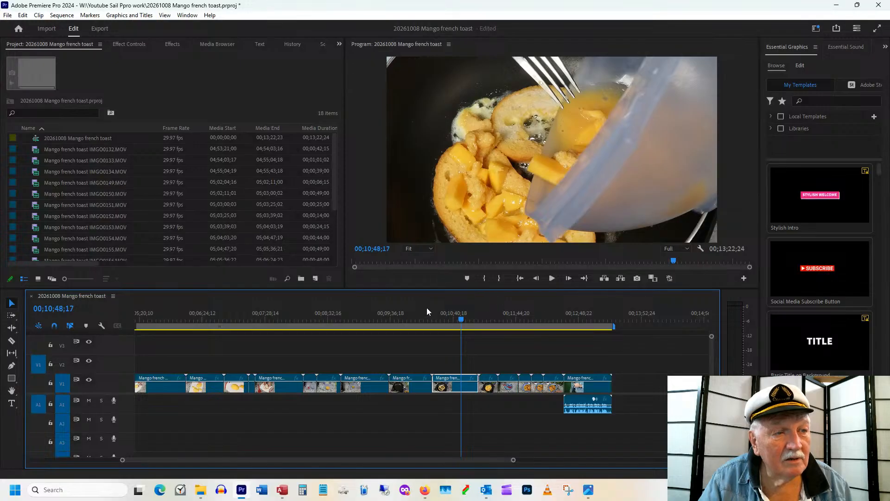
pyautogui.click(453, 317)
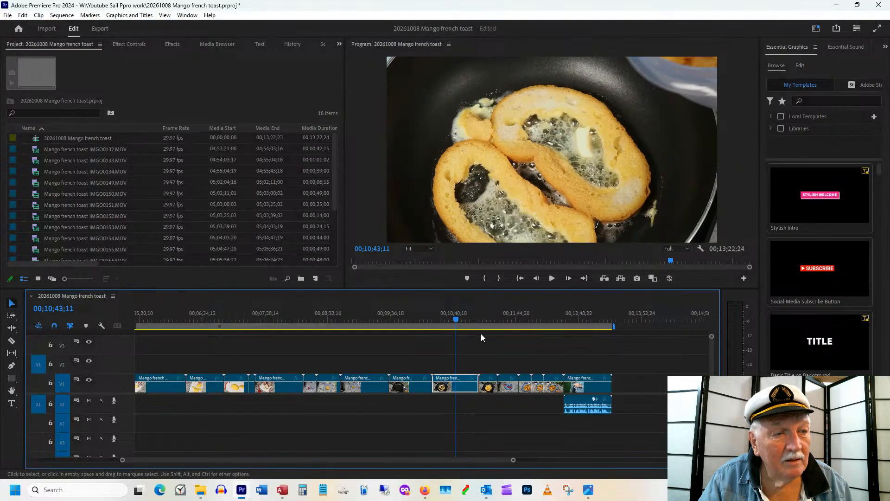
# - Place a copy of the two-spatula flipping clip on V2 near the sequence start and ripple-delete the gap between both V2 clips
pyautogui.click(487, 320)
pyautogui.press('j')
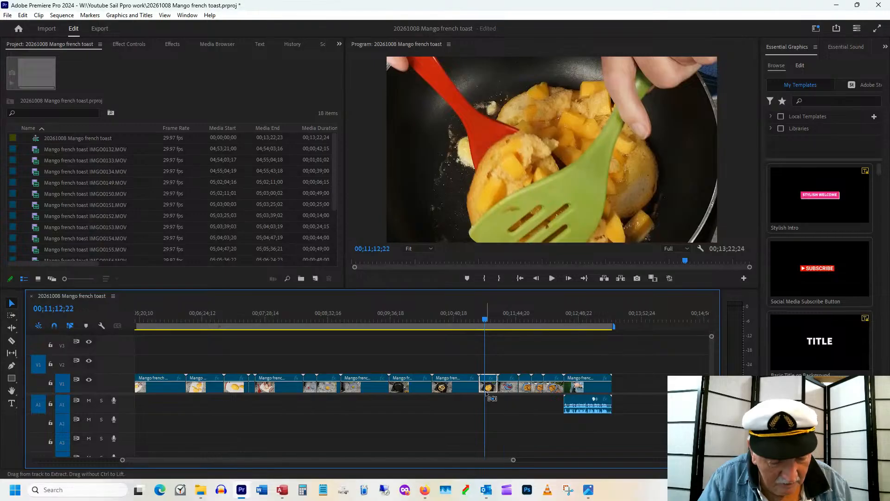
pyautogui.click(623, 319)
pyautogui.moveTo(422, 460); pyautogui.dragTo(265, 458)
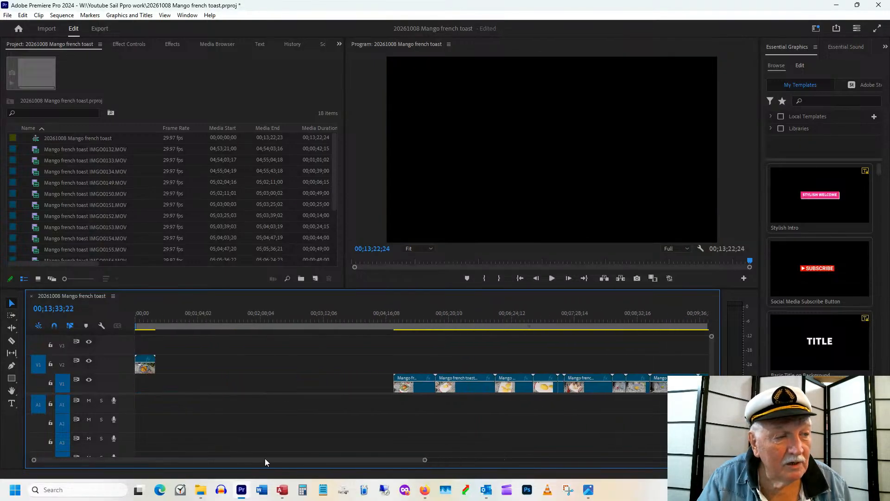
pyautogui.moveTo(188, 345); pyautogui.dragTo(181, 365)
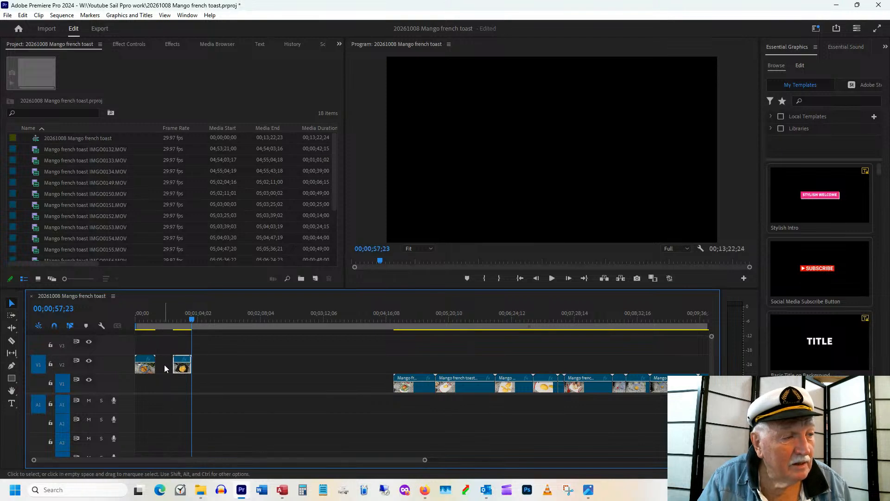
pyautogui.click(164, 365)
pyautogui.rightClick(162, 365)
pyautogui.click(195, 372)
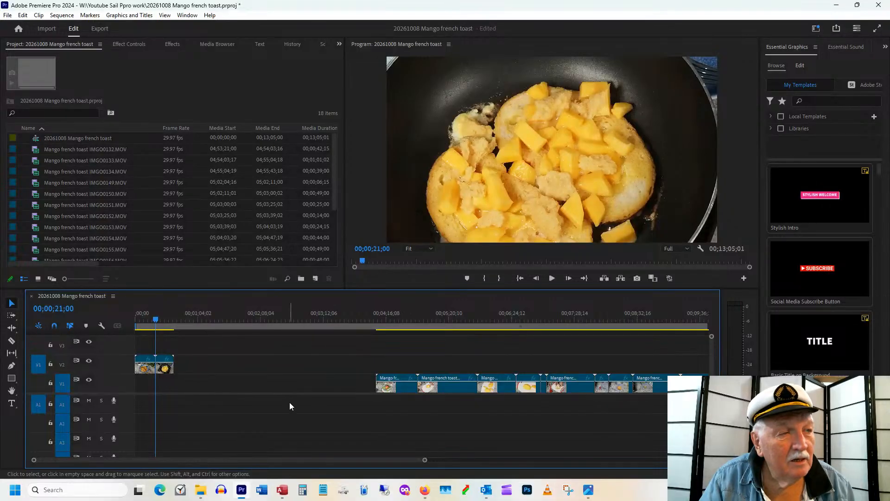
# - Move the flipping clip copy down to V1 and ripple-delete the large gap between it and the first mango clip
pyautogui.moveTo(151, 319); pyautogui.dragTo(147, 320)
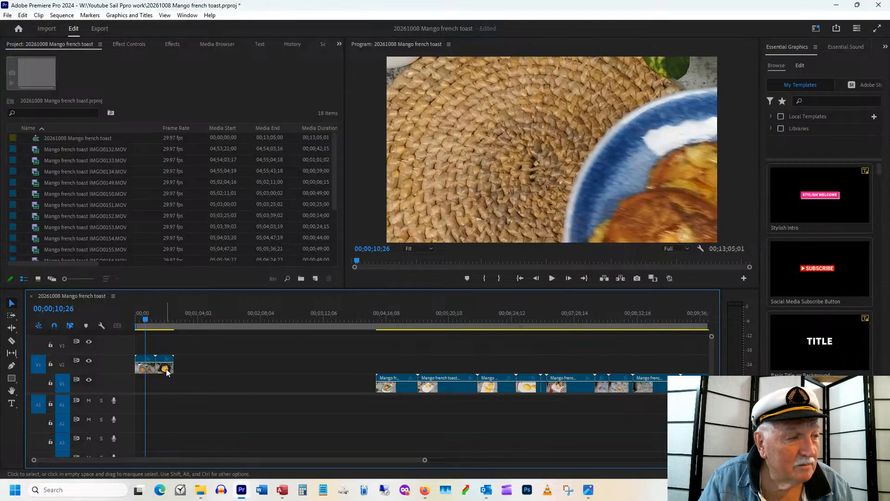
pyautogui.moveTo(168, 368); pyautogui.dragTo(168, 384)
pyautogui.click(201, 389)
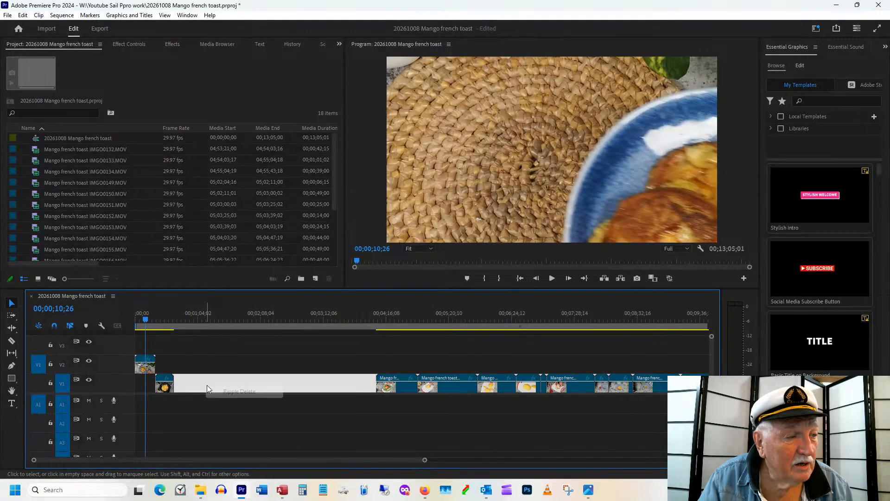
pyautogui.press('Delete')
pyautogui.press('Down')
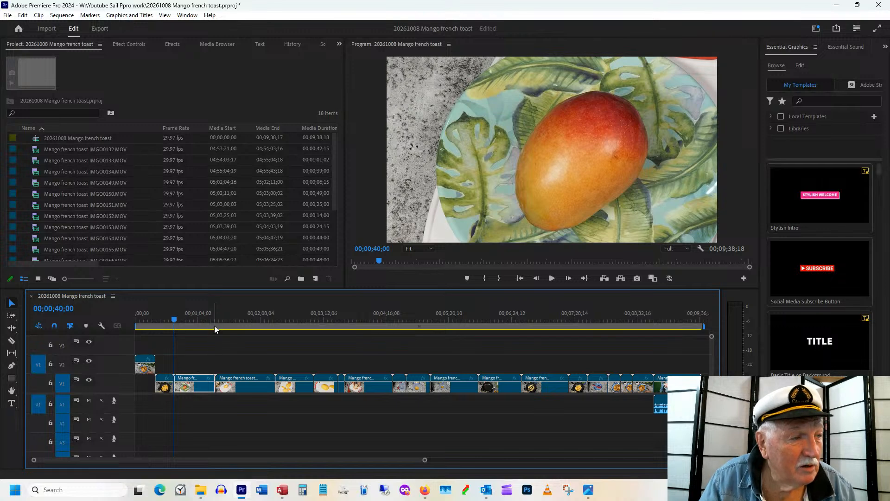
# - Move the flipping clip copy back up to V2, directly behind the plated toast clip
pyautogui.moveTo(214, 325)
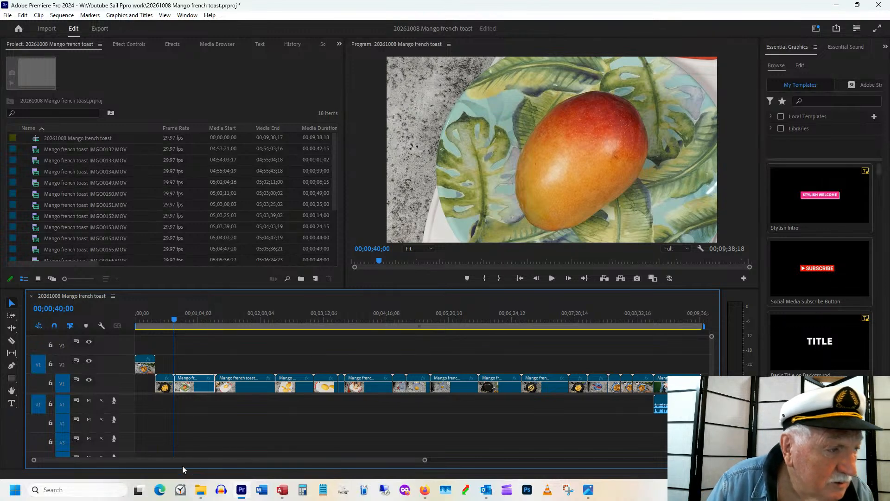
pyautogui.moveTo(160, 459)
pyautogui.mouseDown()
pyautogui.moveTo(224, 460)
pyautogui.moveTo(162, 462)
pyautogui.mouseUp()
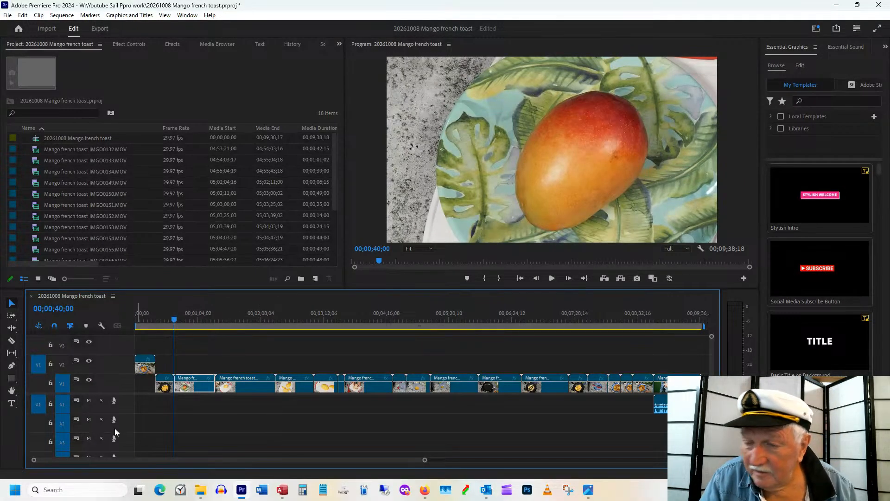
pyautogui.click(167, 383)
pyautogui.hotkey('alt', 'Up')
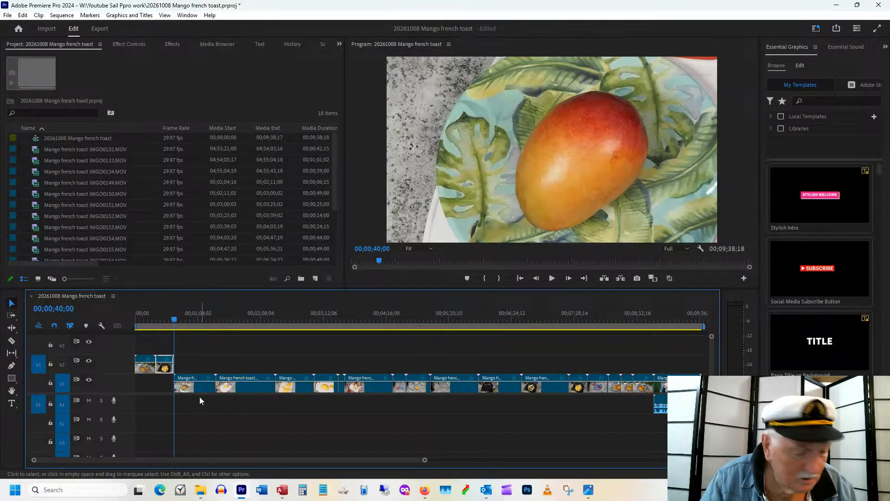
# - Set the mango-peeling clip IMGO0132.MOV to scale 87 and vertical position 762 to reframe it
pyautogui.click(177, 319)
pyautogui.press('=')
pyautogui.press('=')
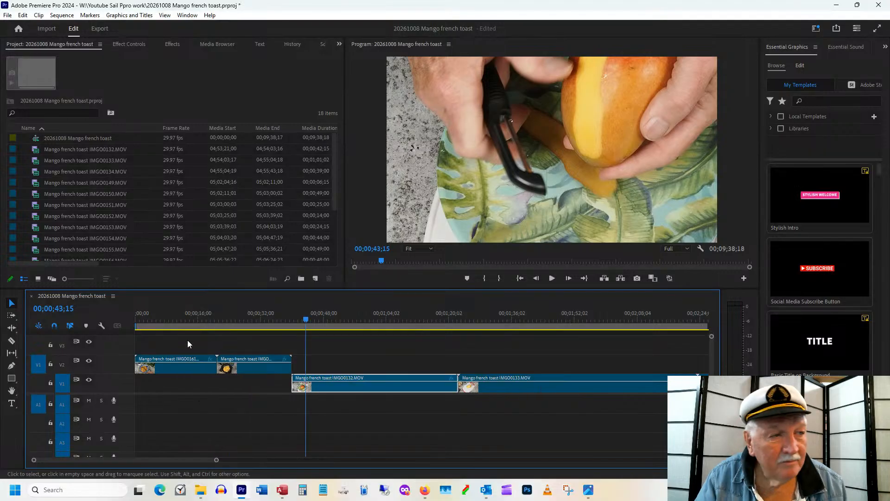
pyautogui.moveTo(197, 460); pyautogui.dragTo(213, 459)
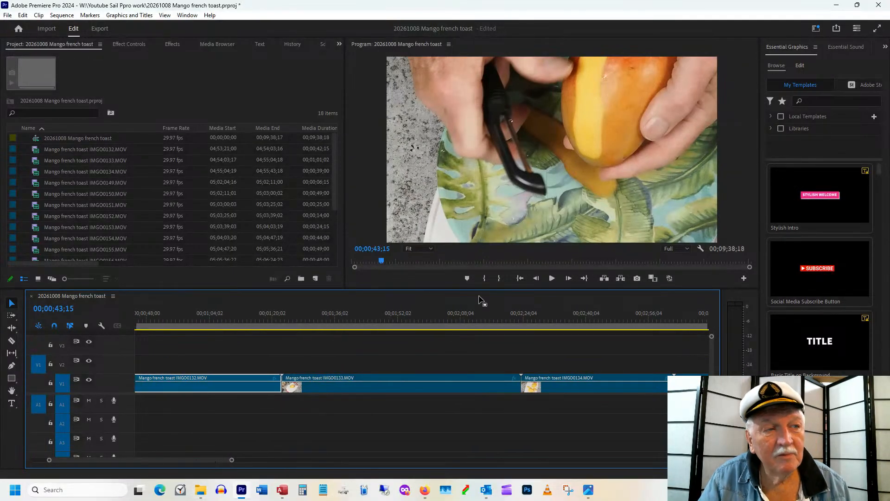
pyautogui.moveTo(207, 458); pyautogui.dragTo(191, 457)
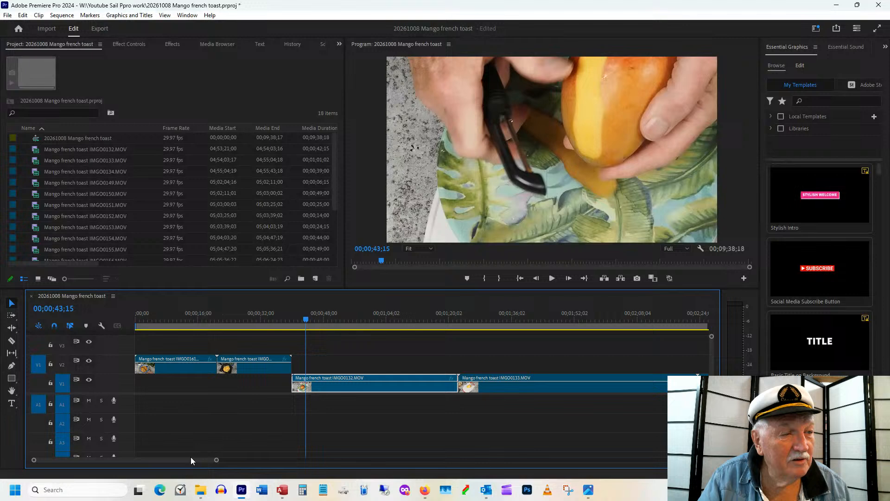
pyautogui.click(302, 318)
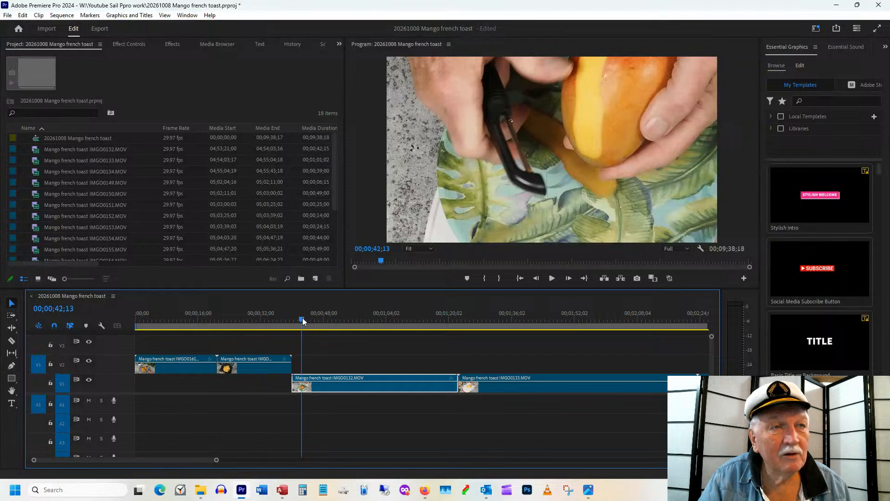
pyautogui.click(129, 44)
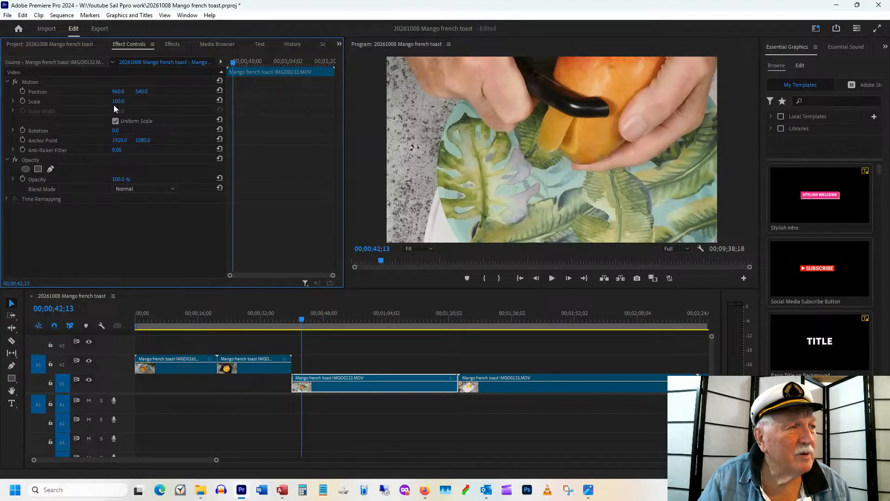
pyautogui.moveTo(119, 101); pyautogui.dragTo(247, 104)
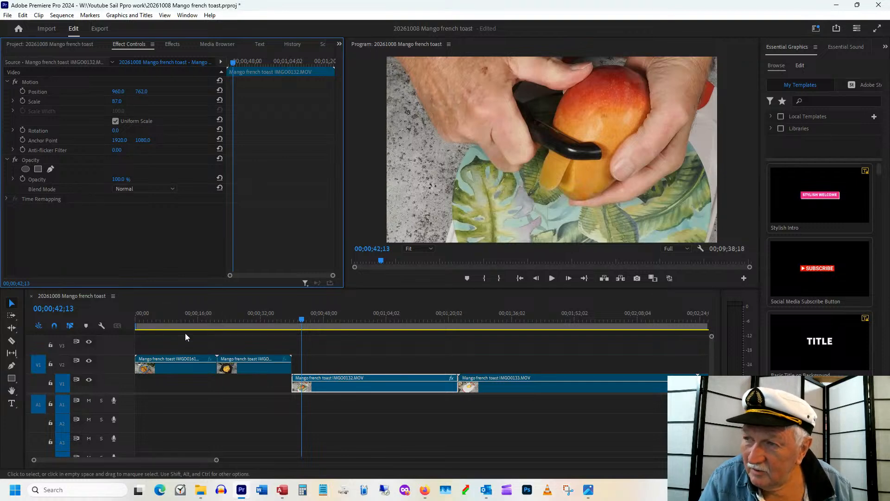
# - Set the plated toast clip IMGO0161.MOV on V2 to scale 73 and vertical position 432, and trim its start to 00;00;12;02
pyautogui.click(262, 317)
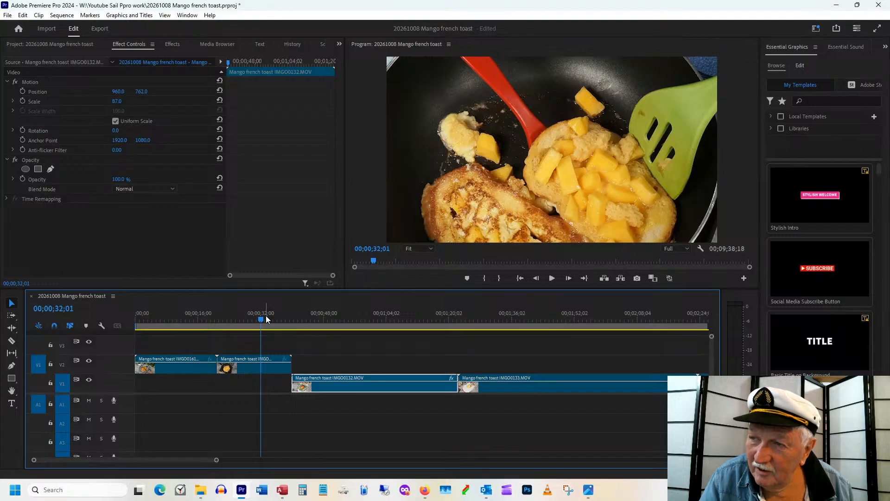
pyautogui.click(227, 317)
pyautogui.moveTo(221, 318); pyautogui.dragTo(186, 325)
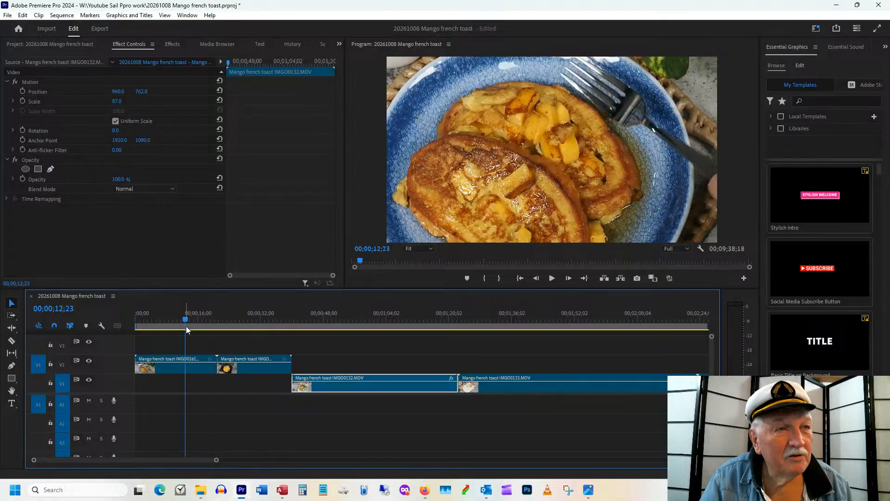
pyautogui.click(192, 367)
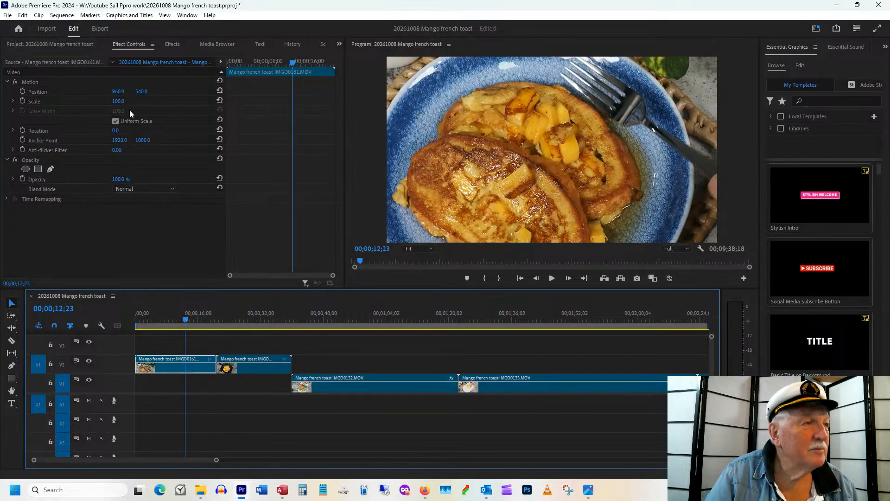
pyautogui.moveTo(122, 102)
pyautogui.mouseDown()
pyautogui.moveTo(111, 102)
pyautogui.moveTo(123, 92)
pyautogui.moveTo(94, 96)
pyautogui.moveTo(112, 101)
pyautogui.mouseUp()
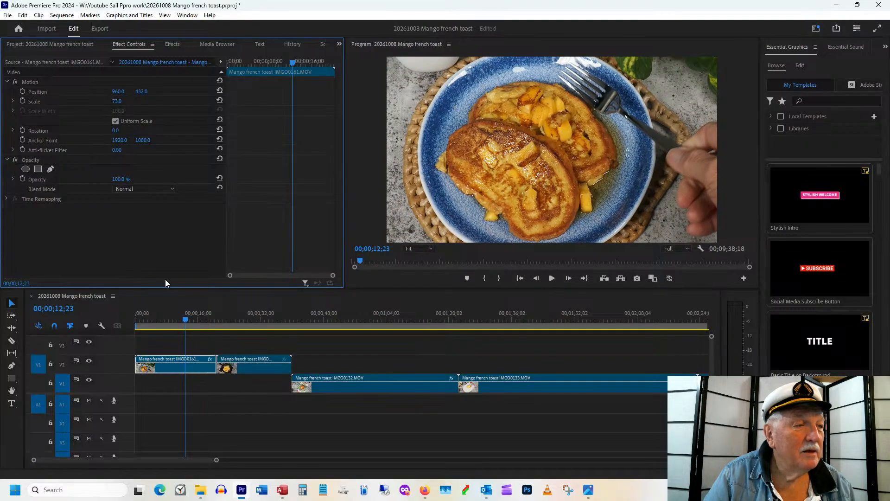
pyautogui.moveTo(185, 319)
pyautogui.mouseDown()
pyautogui.moveTo(138, 322)
pyautogui.moveTo(202, 315)
pyautogui.moveTo(184, 327)
pyautogui.mouseUp()
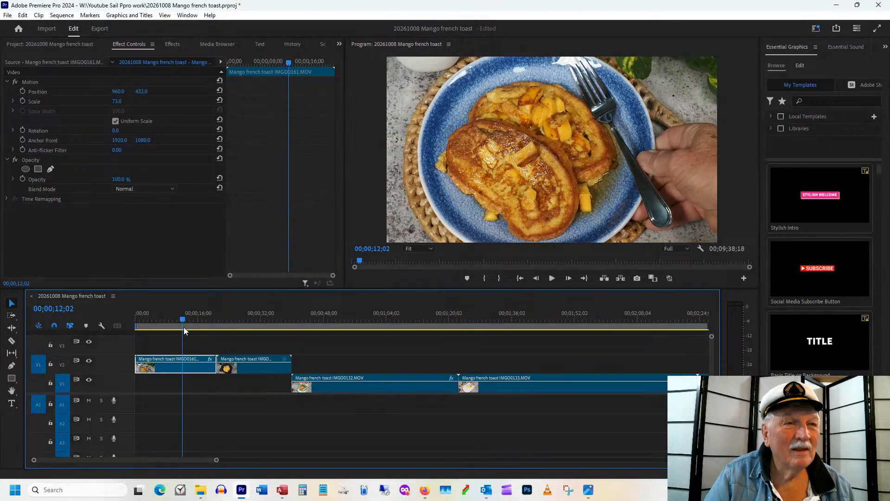
pyautogui.moveTo(136, 364); pyautogui.dragTo(183, 357)
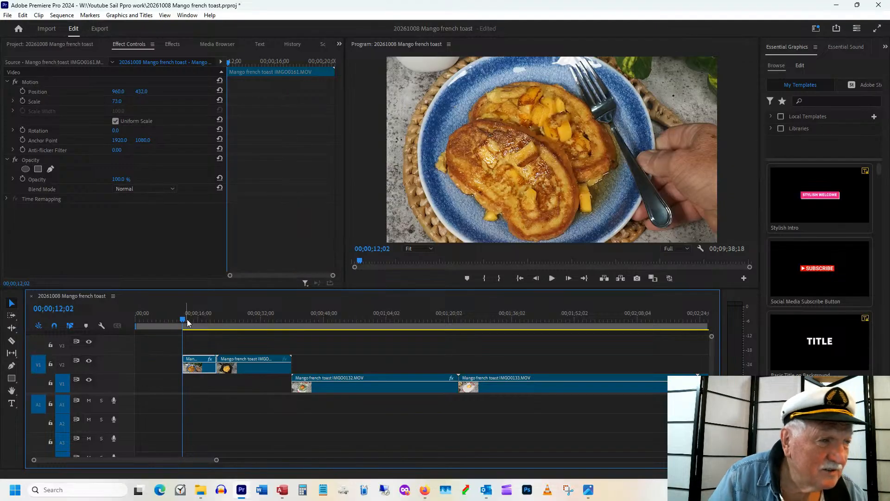
# - Trim the end of the plated toast clip IMGO0161.MOV on V2 to 00;00;18;13
pyautogui.moveTo(184, 321); pyautogui.dragTo(210, 317)
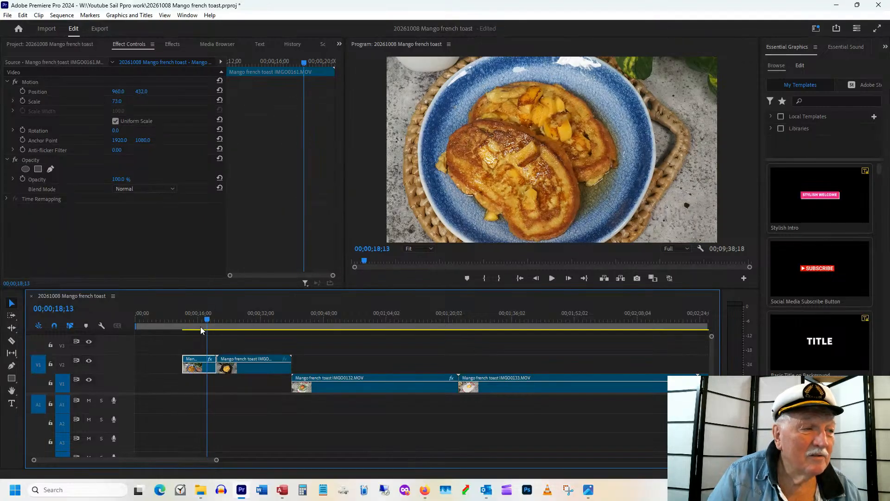
pyautogui.moveTo(216, 361); pyautogui.dragTo(210, 359)
# - Set the scale of the flipping clip IMGO0157.MOV on V2 to 73
pyautogui.click(225, 324)
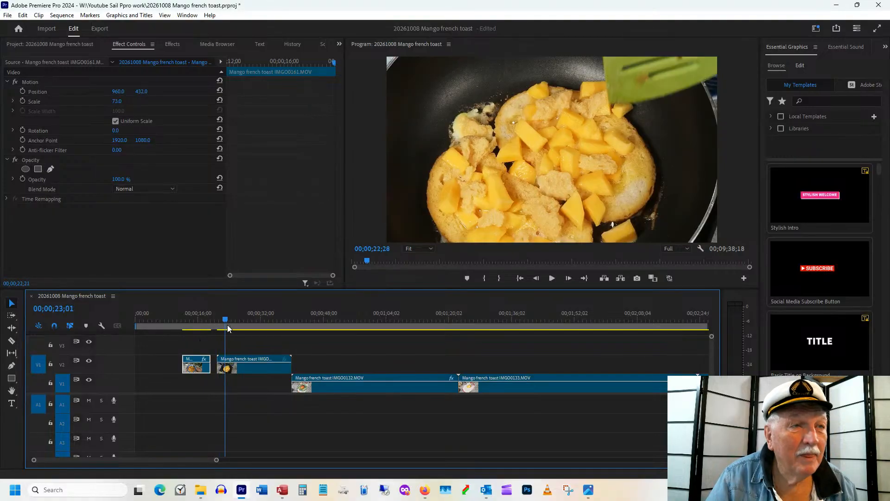
pyautogui.moveTo(227, 329); pyautogui.dragTo(233, 328)
pyautogui.click(239, 365)
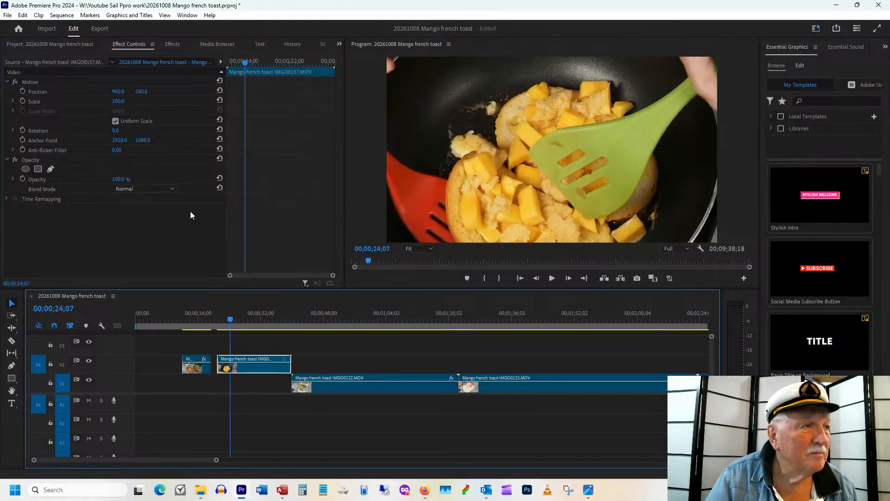
pyautogui.moveTo(126, 105); pyautogui.dragTo(112, 102)
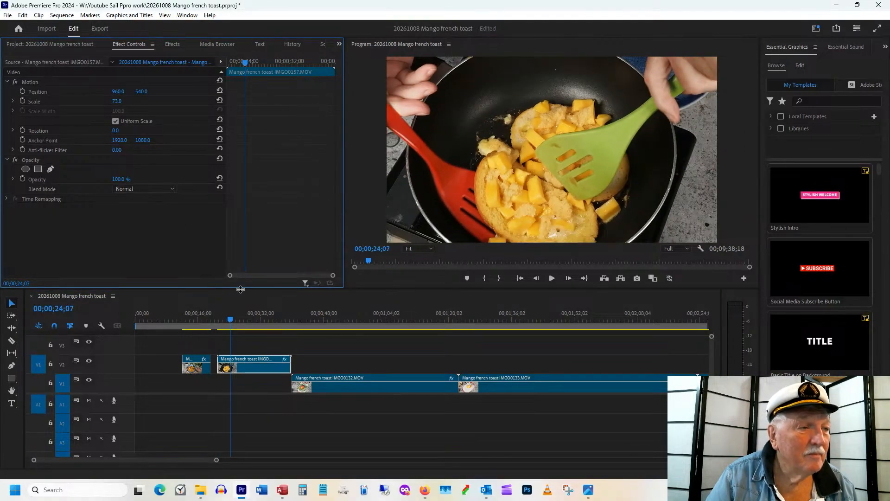
# - Trim the flipping clip on V2 so it runs from 00;00;26;11 to 00;00;33;06
pyautogui.moveTo(231, 319); pyautogui.dragTo(230, 319)
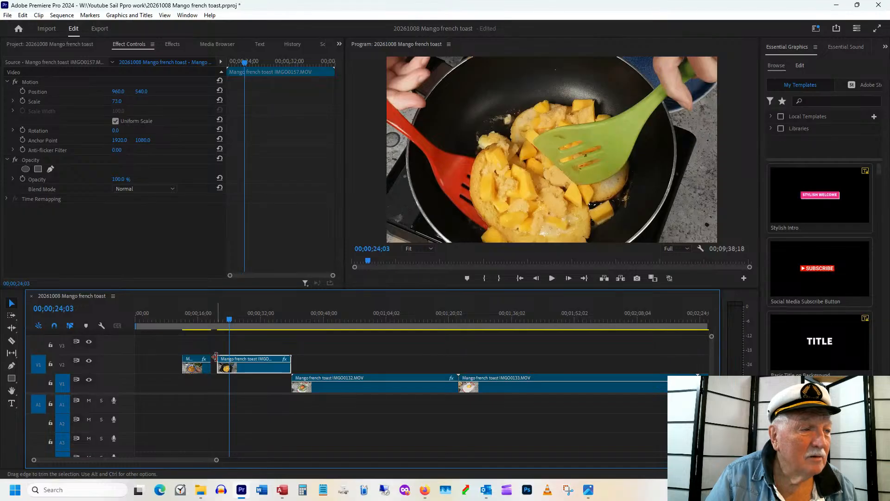
pyautogui.moveTo(215, 358); pyautogui.dragTo(229, 358)
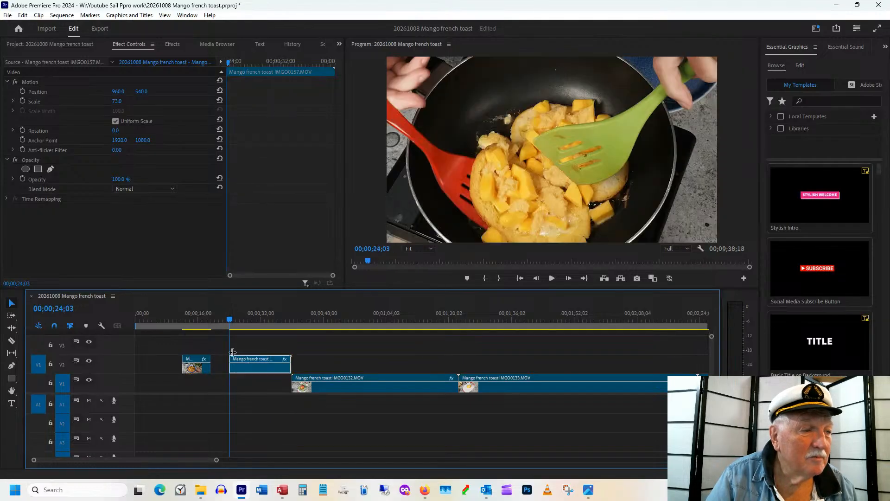
pyautogui.moveTo(229, 319)
pyautogui.mouseDown()
pyautogui.moveTo(253, 319)
pyautogui.moveTo(241, 323)
pyautogui.mouseUp()
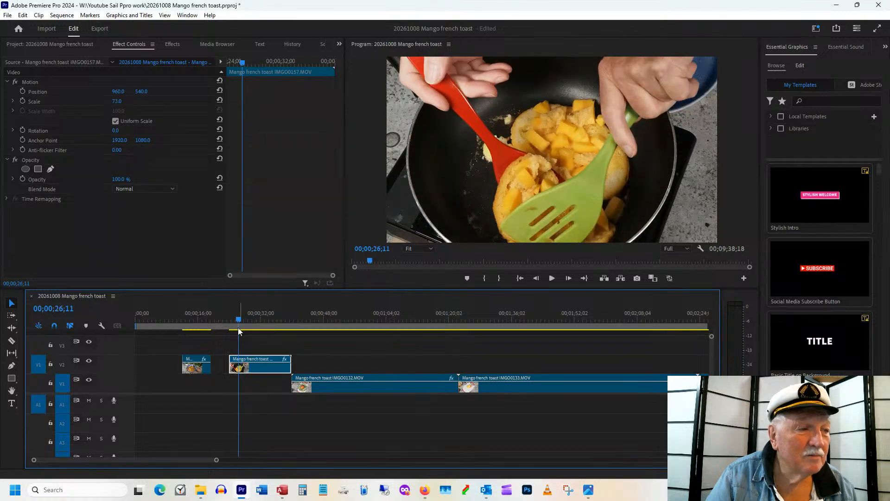
pyautogui.moveTo(230, 359); pyautogui.dragTo(239, 356)
pyautogui.moveTo(237, 316); pyautogui.dragTo(264, 319)
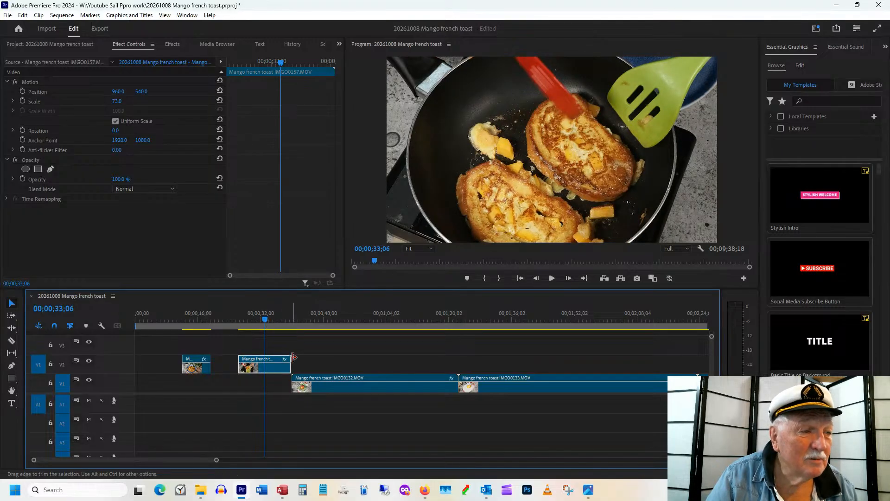
pyautogui.moveTo(289, 357); pyautogui.dragTo(265, 361)
# - Ripple-delete the empty gap on V2 before the plated toast clip
pyautogui.click(146, 361)
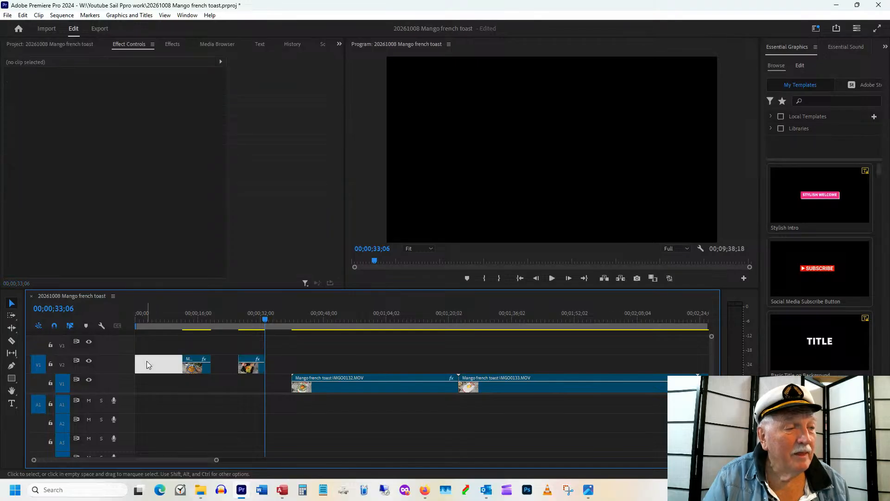
pyautogui.rightClick(146, 361)
pyautogui.click(181, 364)
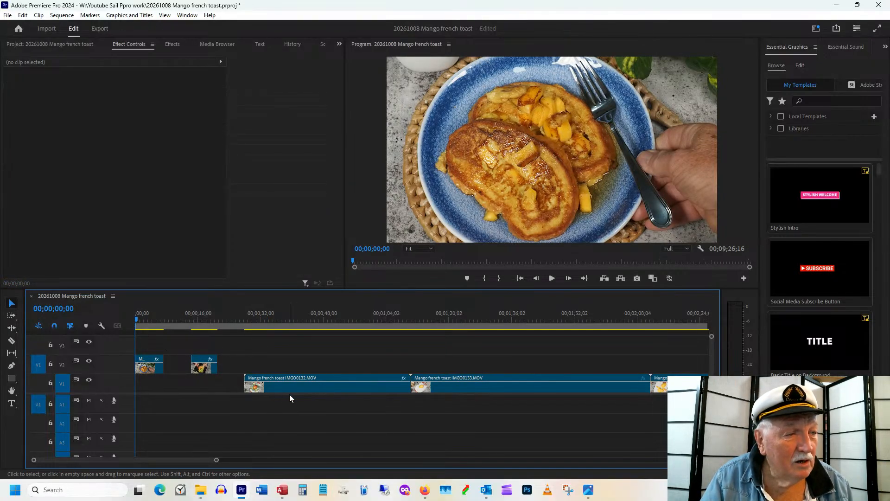
# - Trim the mango-peeling clip IMGO0132.MOV to run from 00;00;28;18 to 00;01;02;25 and move it on V1 directly behind the flipping clip
pyautogui.moveTo(248, 317); pyautogui.dragTo(382, 299)
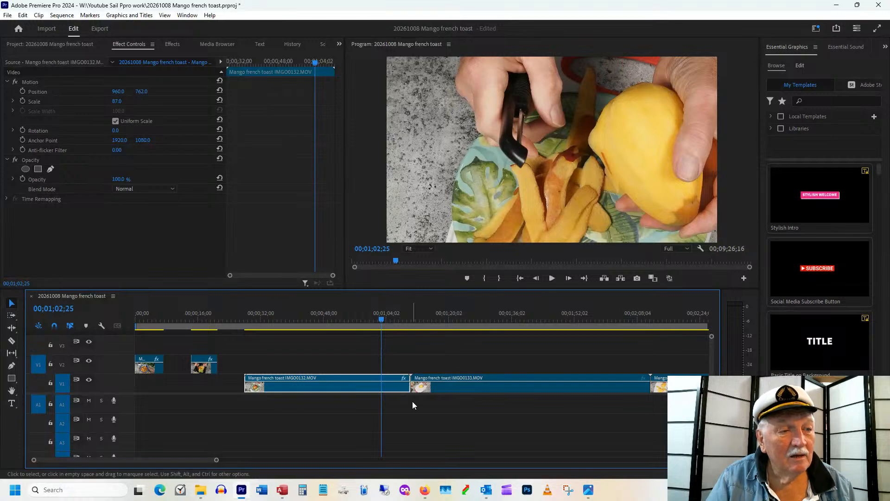
pyautogui.moveTo(409, 375); pyautogui.dragTo(380, 376)
pyautogui.moveTo(249, 324); pyautogui.dragTo(247, 326)
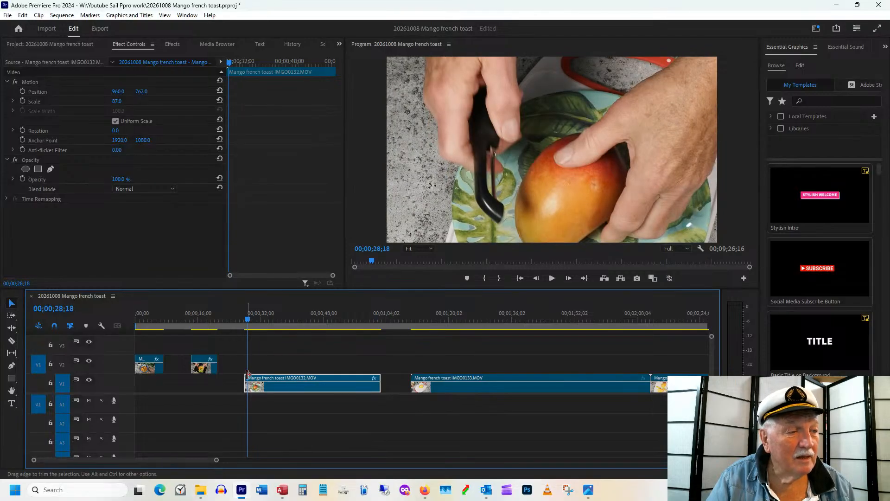
pyautogui.moveTo(246, 376); pyautogui.dragTo(269, 388)
# - Speed up the mango-peeling clip IMGO0132.MOV to 120% and play it back
pyautogui.press('space')
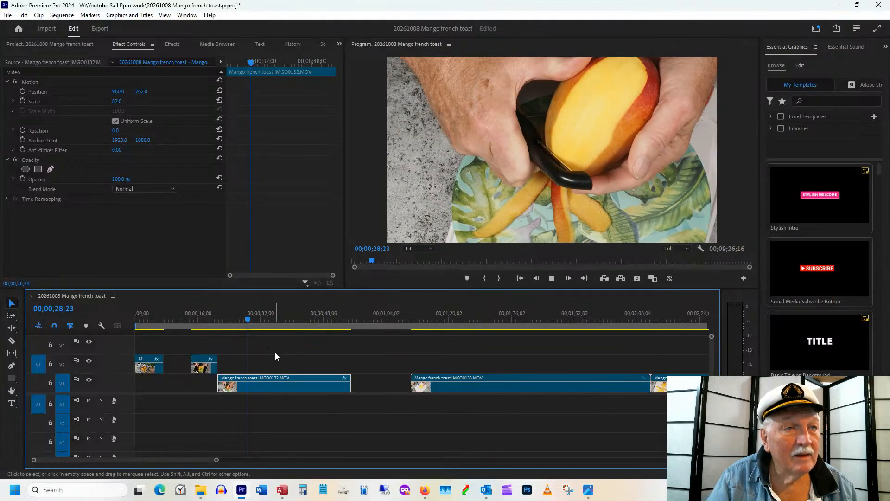
pyautogui.rightClick(276, 378)
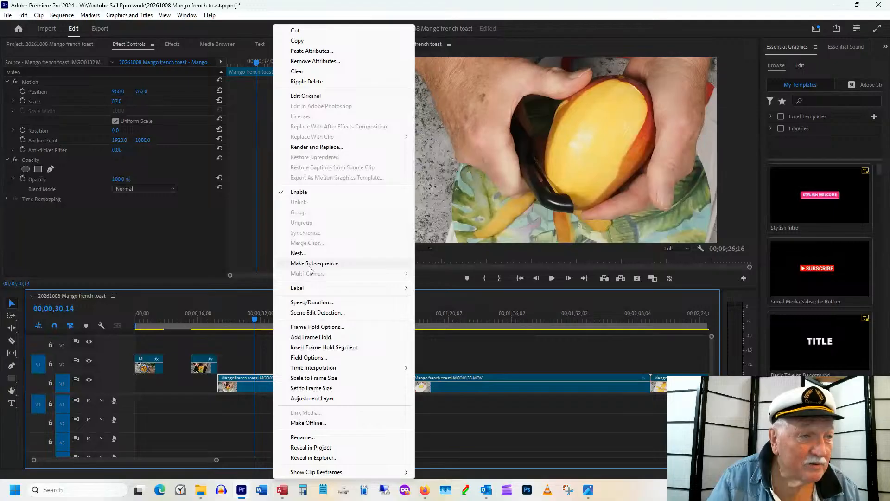
pyautogui.click(310, 302)
pyautogui.write('12')
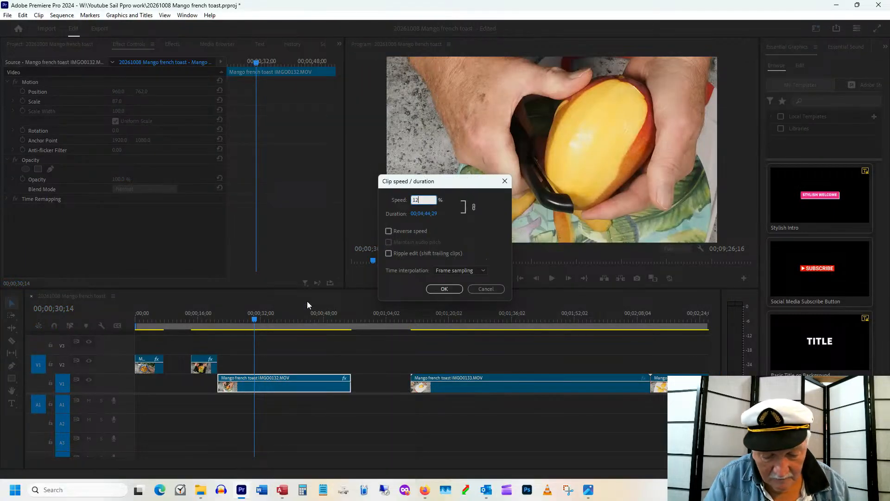
pyautogui.write('0')
pyautogui.press('Return')
pyautogui.press('space')
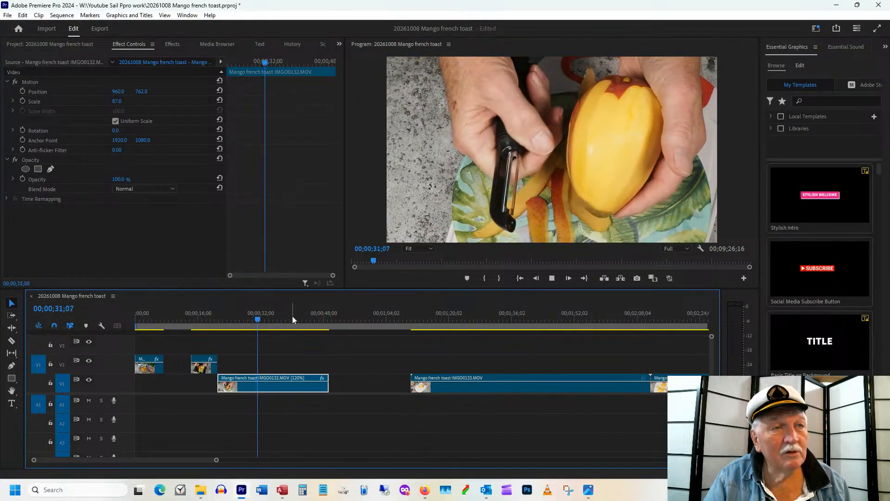
pyautogui.press('space')
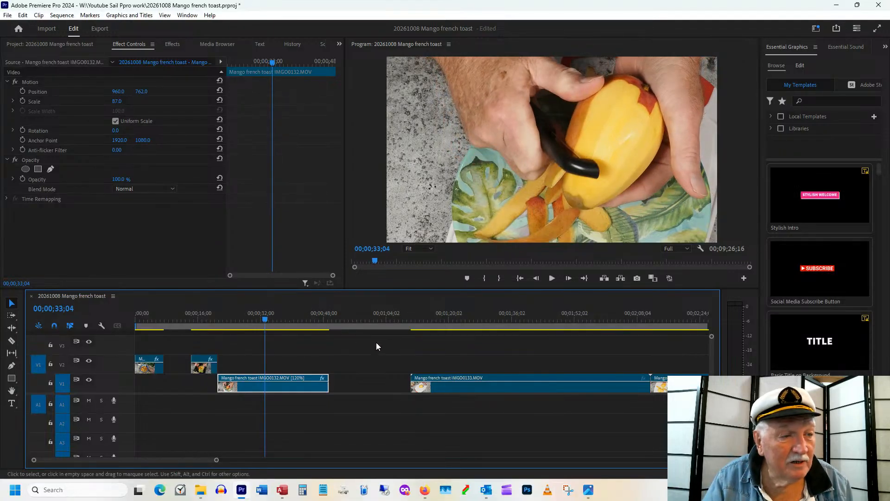
# - Trim the start of IMGO0133.MOV to 00;01;17;11 and move the clip directly behind the mango-peeling clip on V1
pyautogui.moveTo(416, 312); pyautogui.dragTo(440, 322)
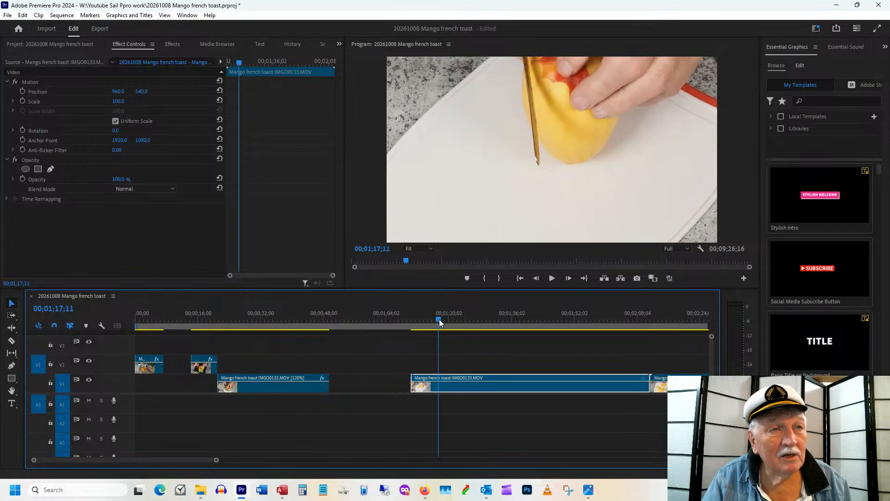
pyautogui.click(411, 377)
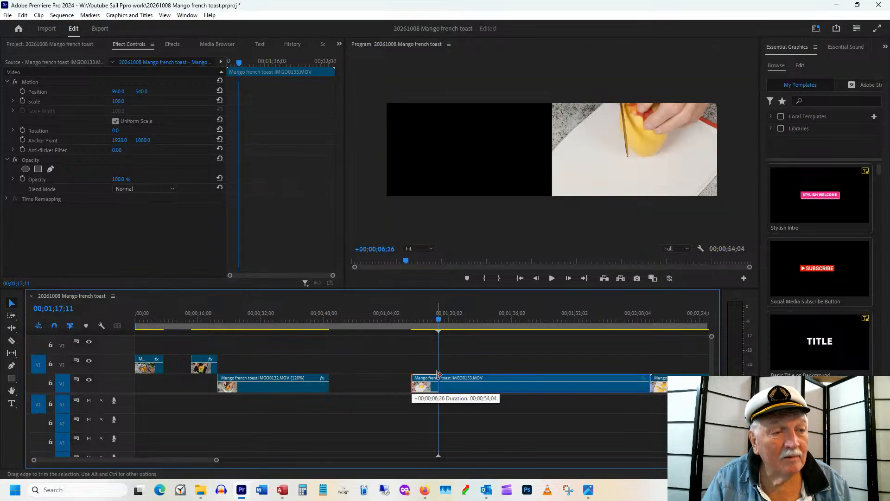
pyautogui.press('e')
pyautogui.moveTo(502, 388); pyautogui.dragTo(395, 387)
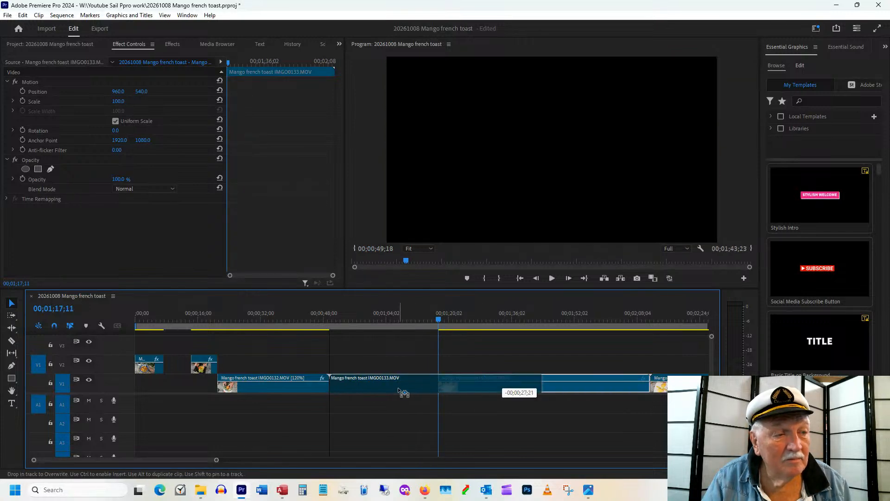
# - Split IMGO0133.MOV at 00;01;07;20 and delete the part after the cut
pyautogui.moveTo(334, 321); pyautogui.dragTo(403, 341)
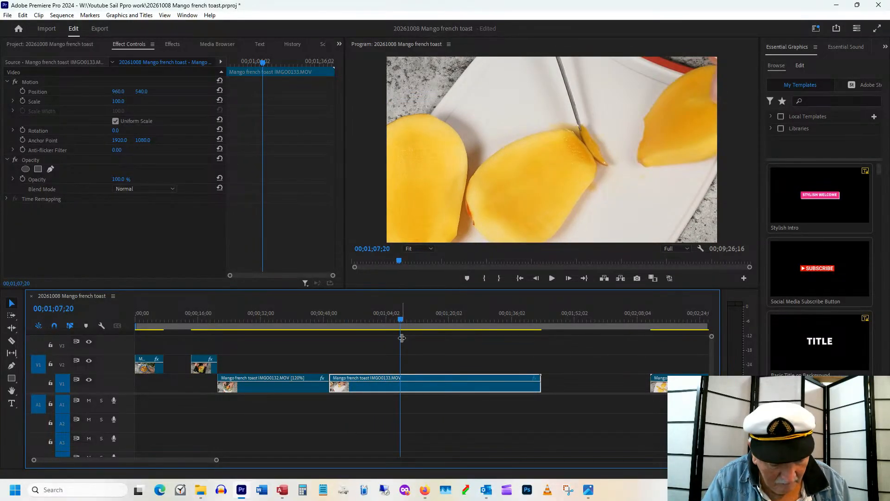
pyautogui.hotkey('ctrl', 'k')
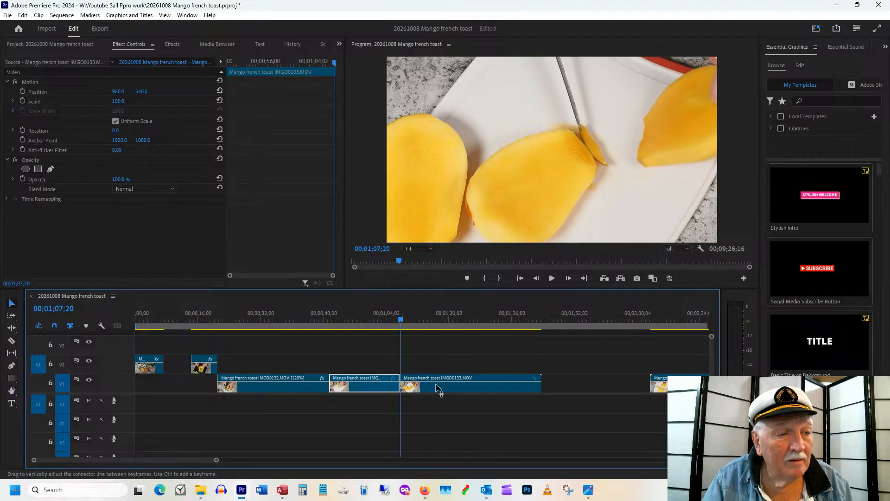
pyautogui.click(437, 385)
pyautogui.press('Delete')
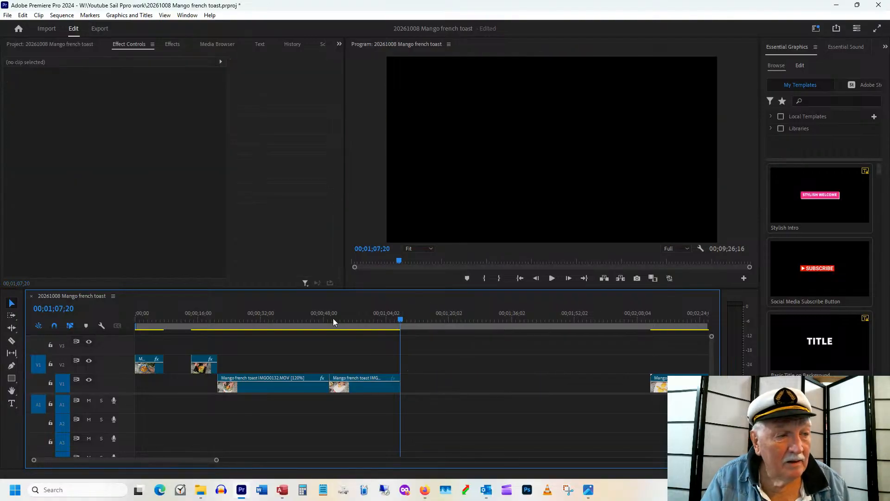
# - Play the transition into IMGO0133.MOV, adjust that clip's vertical position to reframe the mango, and check the framing through the clip
pyautogui.click(329, 318)
pyautogui.click(327, 319)
pyautogui.press('space')
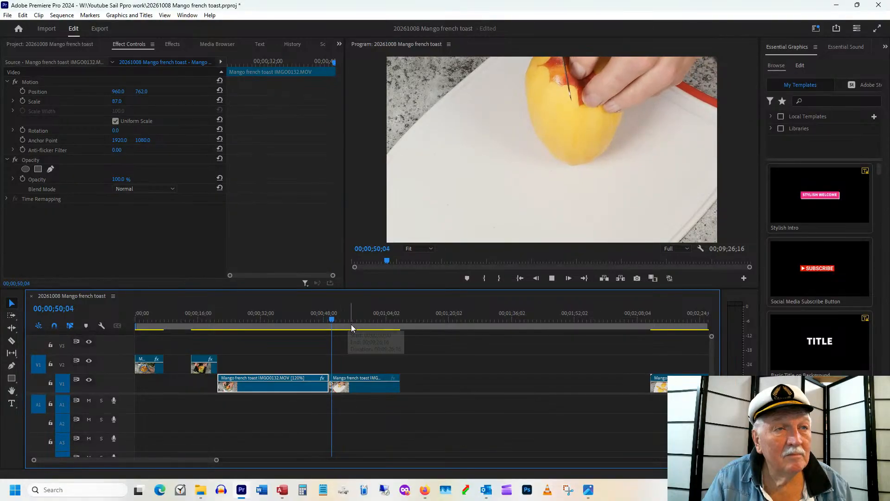
pyautogui.press('space')
pyautogui.moveTo(139, 92); pyautogui.dragTo(257, 101)
pyautogui.moveTo(279, 320); pyautogui.dragTo(366, 321)
# - Ripple-delete the gap on V1 between IMGO0133.MOV and IMGO0134.MOV
pyautogui.rightClick(455, 381)
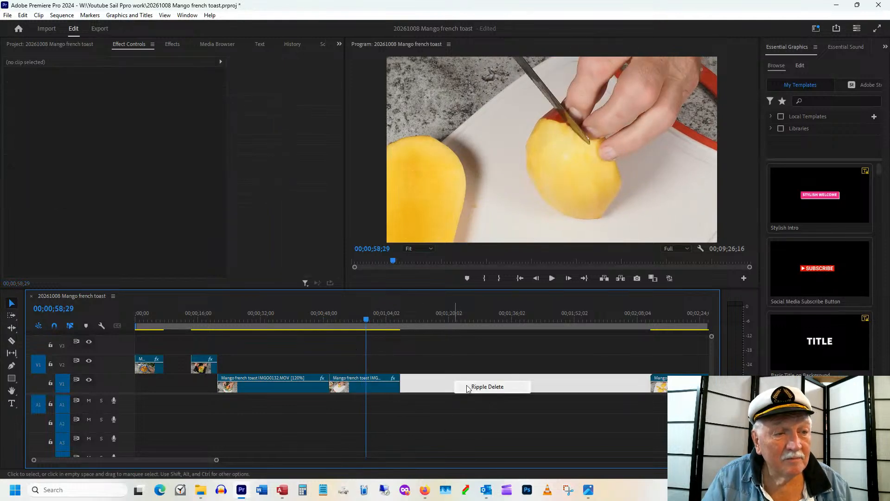
pyautogui.click(458, 385)
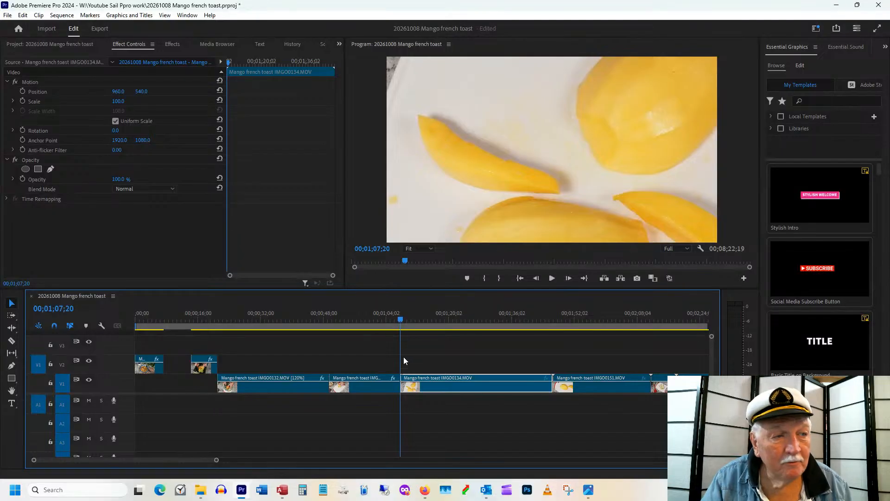
# - Review IMGO0134.MOV and IMGO0151.MOV, then delete IMGO0151.MOV from the project together with its use in the sequence
pyautogui.click(393, 320)
pyautogui.moveTo(394, 318); pyautogui.dragTo(490, 338)
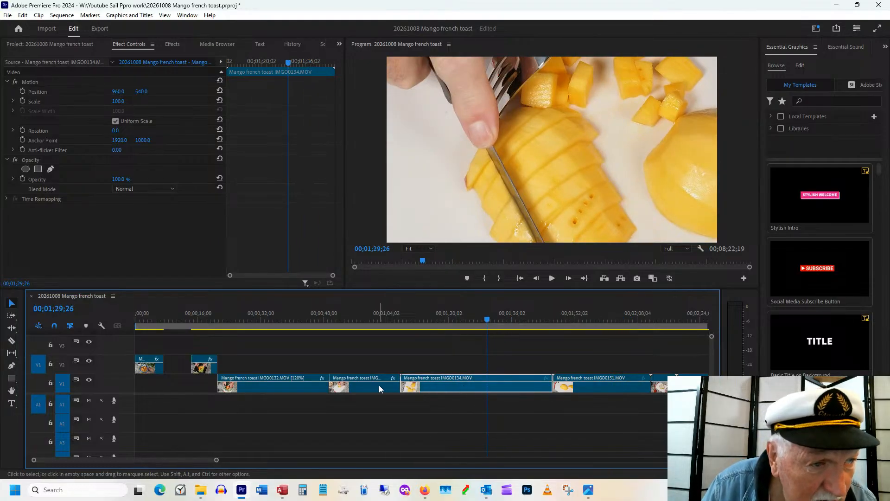
pyautogui.moveTo(385, 314); pyautogui.dragTo(638, 313)
pyautogui.rightClick(610, 386)
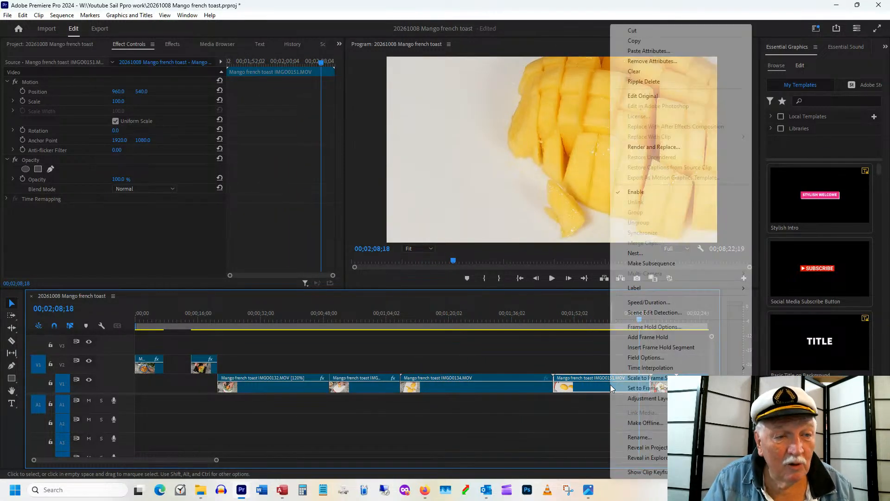
pyautogui.click(646, 448)
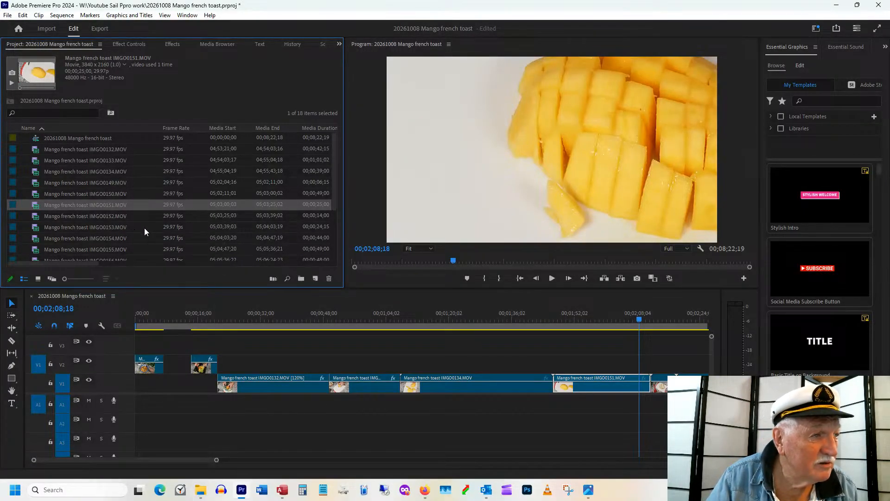
pyautogui.press('Delete')
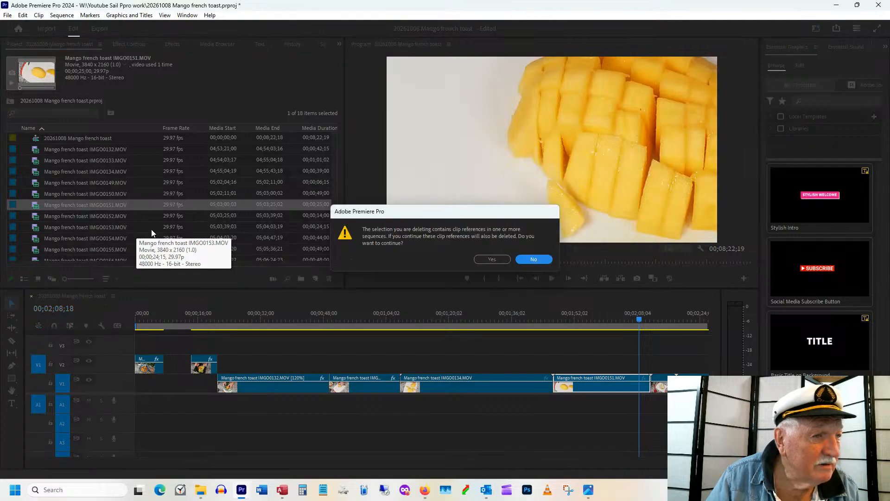
pyautogui.click(492, 259)
# - Switch to File Explorer, add the prefix z to the file name of Mango french toast IMGO0151.MOV, and return to Premiere Pro
pyautogui.click(201, 490)
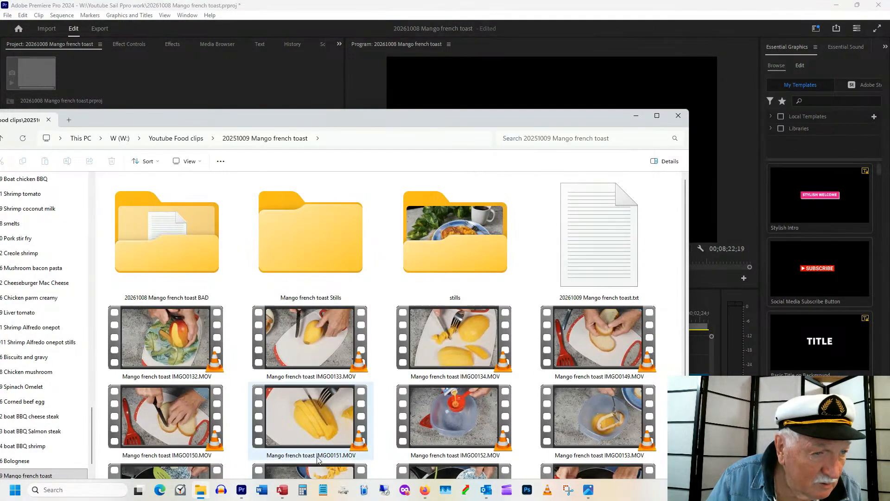
pyautogui.click(296, 458)
pyautogui.click(267, 458)
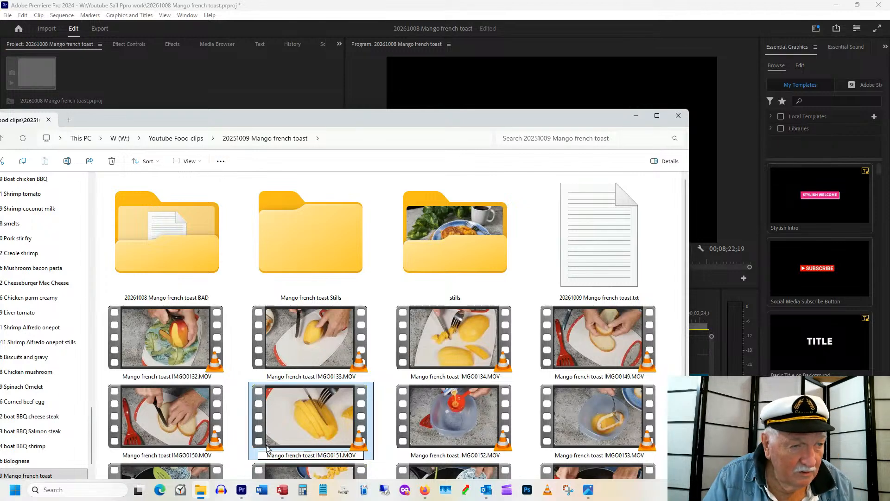
pyautogui.write('z')
pyautogui.click(386, 384)
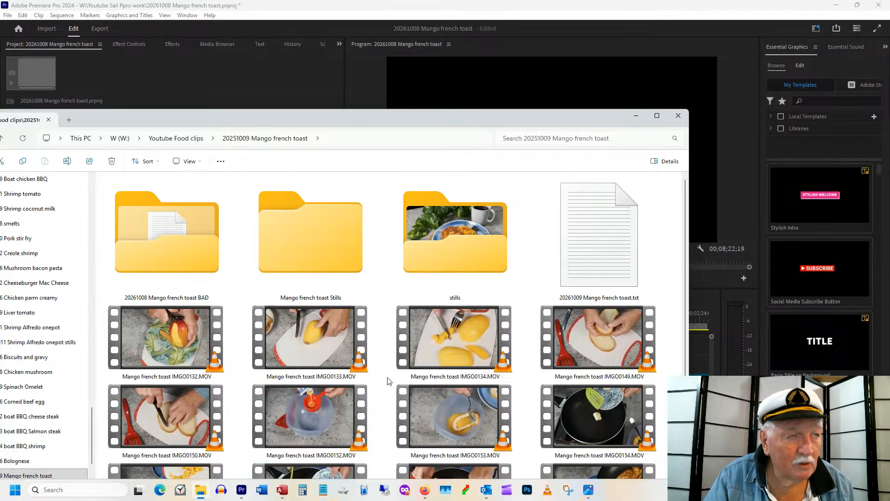
pyautogui.click(362, 5)
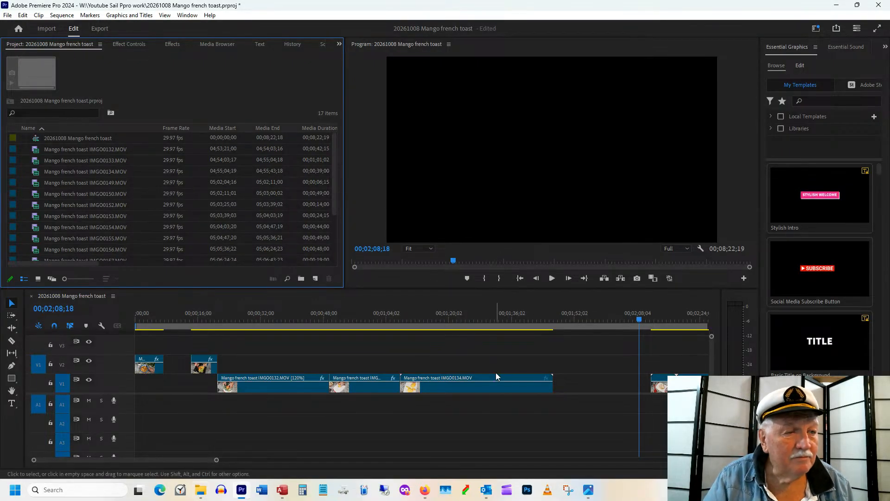
pyautogui.moveTo(185, 460); pyautogui.dragTo(199, 460)
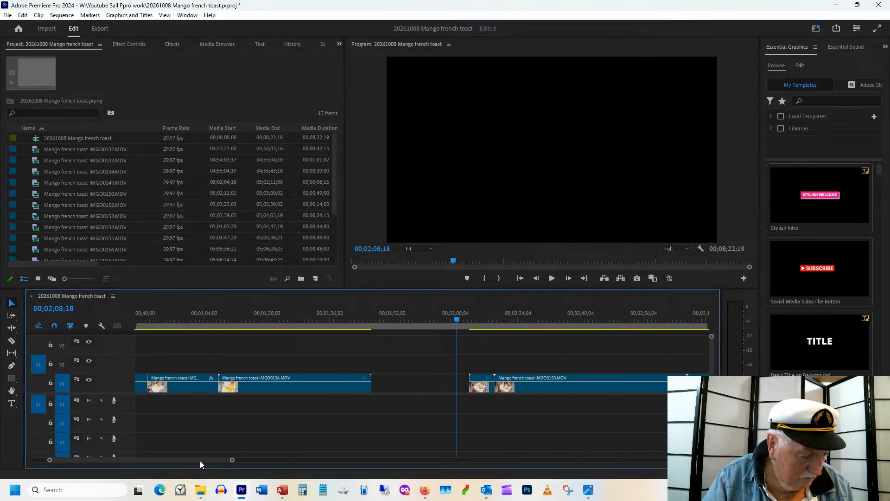
# - Ripple-delete the gap after IMGO0134.MOV on V1, and trim that clip's end back to 00;01;42;12
pyautogui.rightClick(405, 379)
pyautogui.click(431, 383)
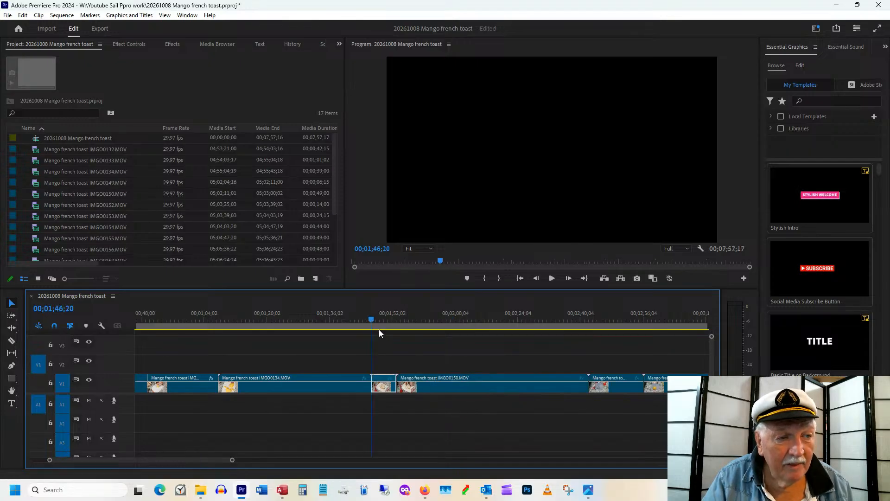
pyautogui.click(356, 319)
pyautogui.click(356, 323)
pyautogui.moveTo(356, 323)
pyautogui.mouseDown()
pyautogui.moveTo(316, 317)
pyautogui.moveTo(367, 323)
pyautogui.moveTo(324, 320)
pyautogui.moveTo(355, 320)
pyautogui.mouseUp()
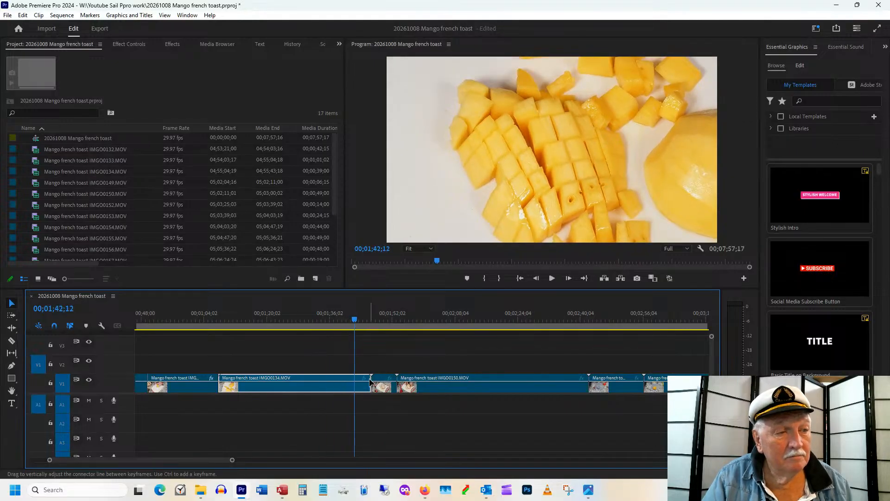
pyautogui.moveTo(367, 375); pyautogui.dragTo(353, 376)
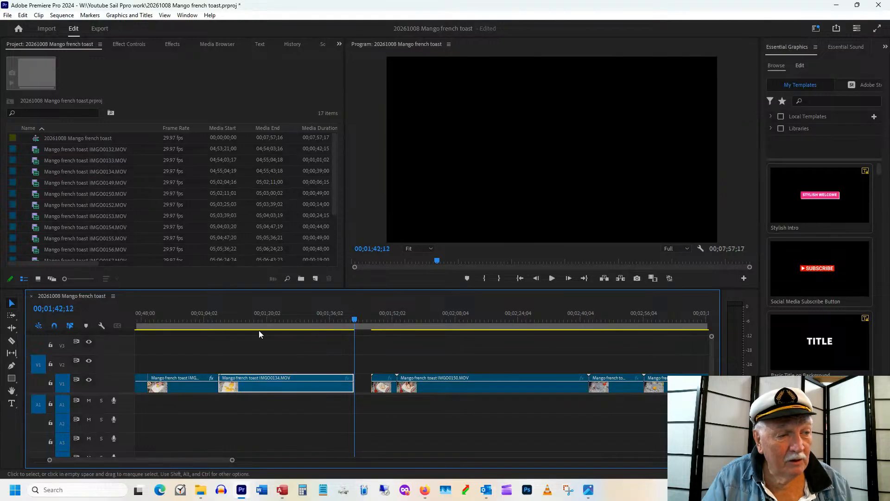
# - Trim the start of IMGO0134.MOV to 00;01;09;27 and ripple-delete the gap left before it
pyautogui.click(212, 322)
pyautogui.moveTo(213, 322); pyautogui.dragTo(229, 333)
pyautogui.moveTo(216, 386); pyautogui.dragTo(223, 385)
pyautogui.click(222, 386)
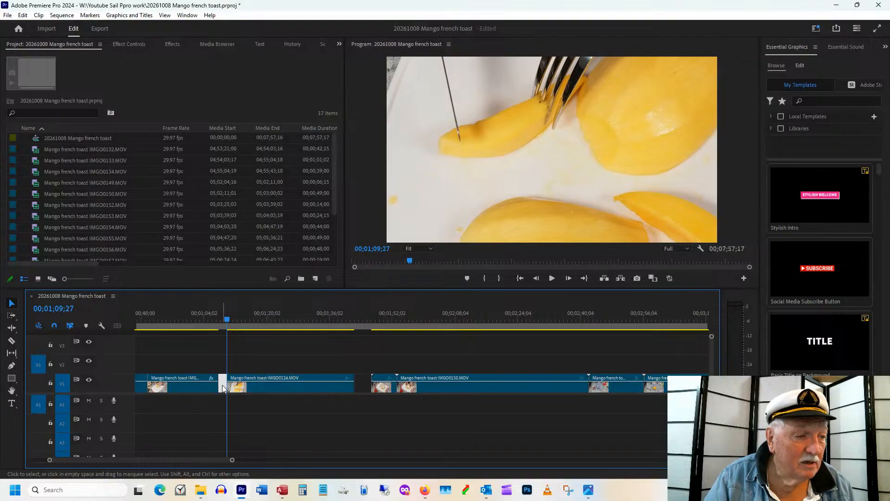
pyautogui.rightClick(223, 386)
pyautogui.click(248, 391)
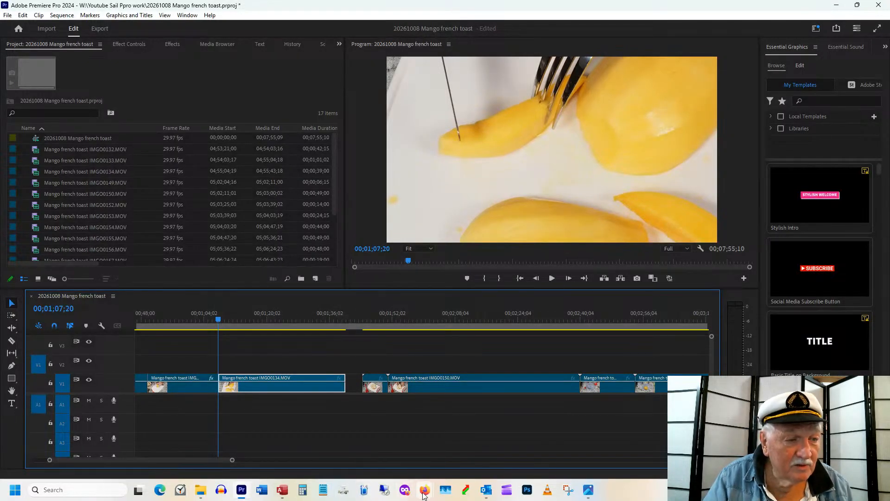
# - Switch to the Shutterstock contributor dashboard in Firefox and open the earnings summary to view the daily October 2025 rows
pyautogui.moveTo(423, 494)
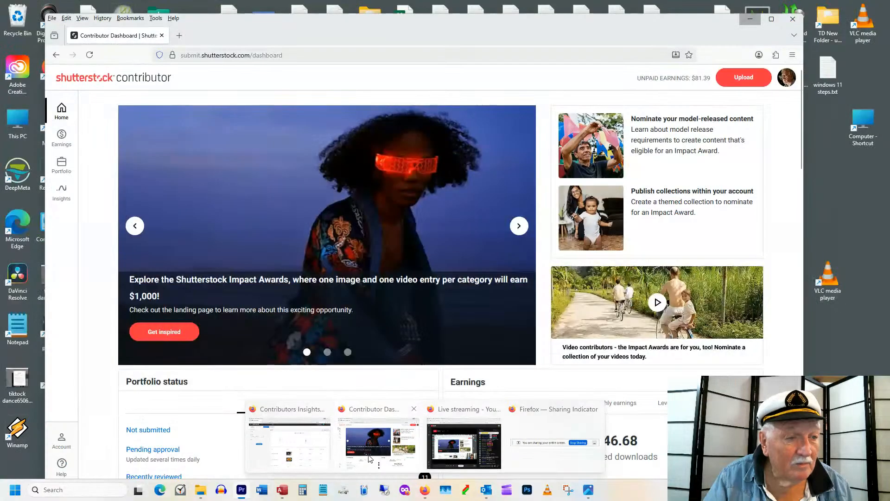
pyautogui.click(370, 458)
pyautogui.scroll(-2, 328, 366)
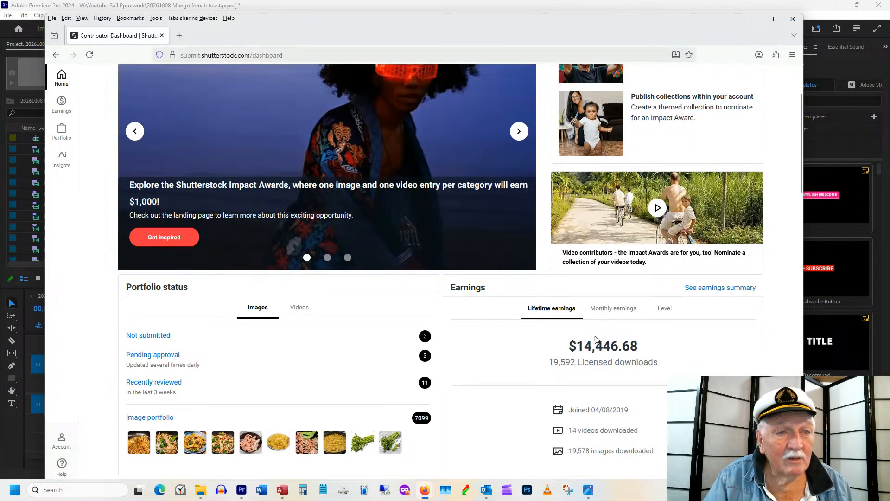
pyautogui.click(715, 289)
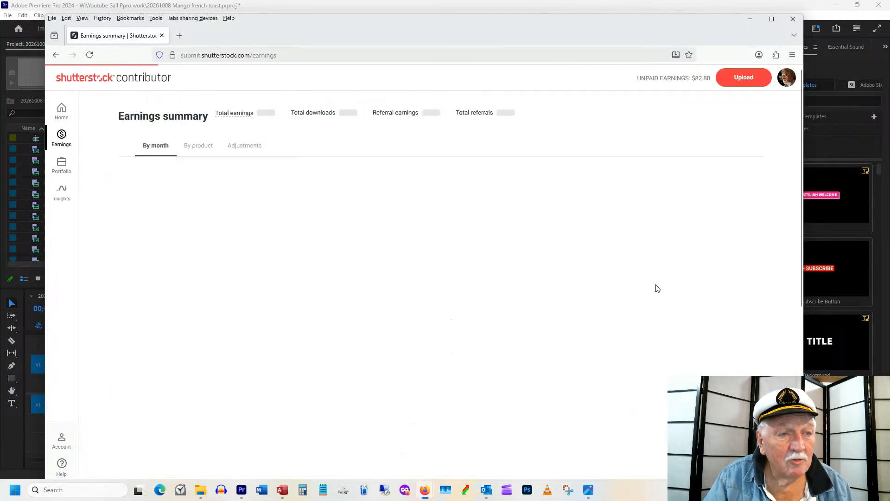
pyautogui.scroll(-3, 204, 365)
pyautogui.scroll(-4, 204, 365)
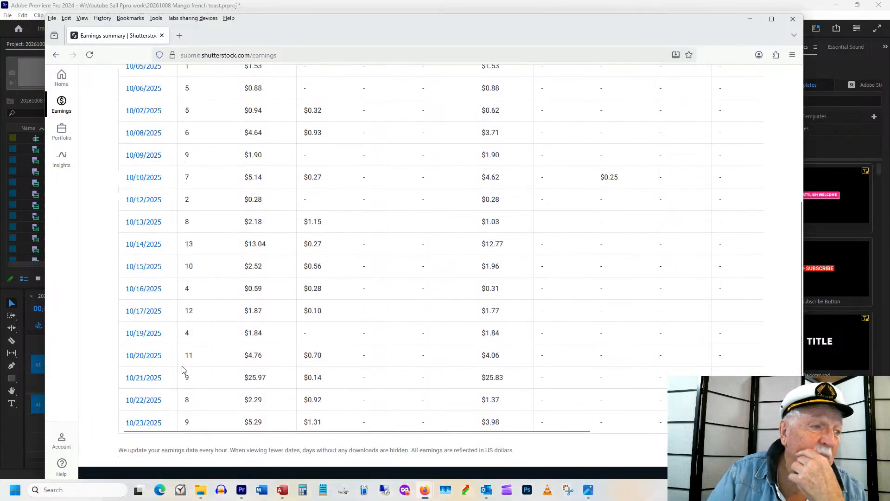
# - Review the assets licensed on 10/22/2025 and 10/21/2025, including the Single & other downloads for each day
pyautogui.click(143, 315)
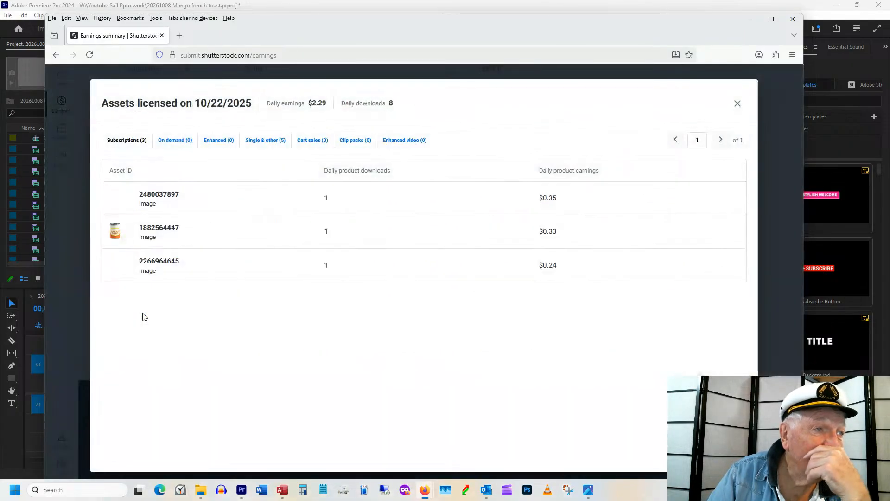
pyautogui.click(262, 143)
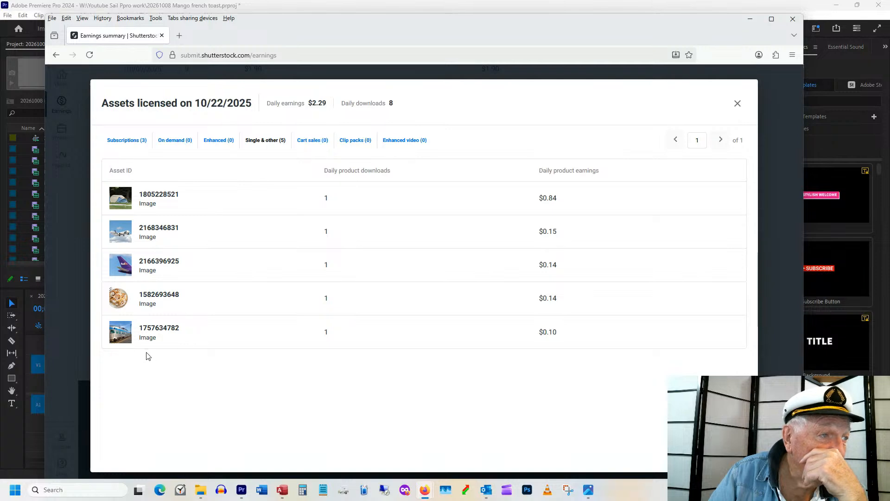
pyautogui.click(736, 104)
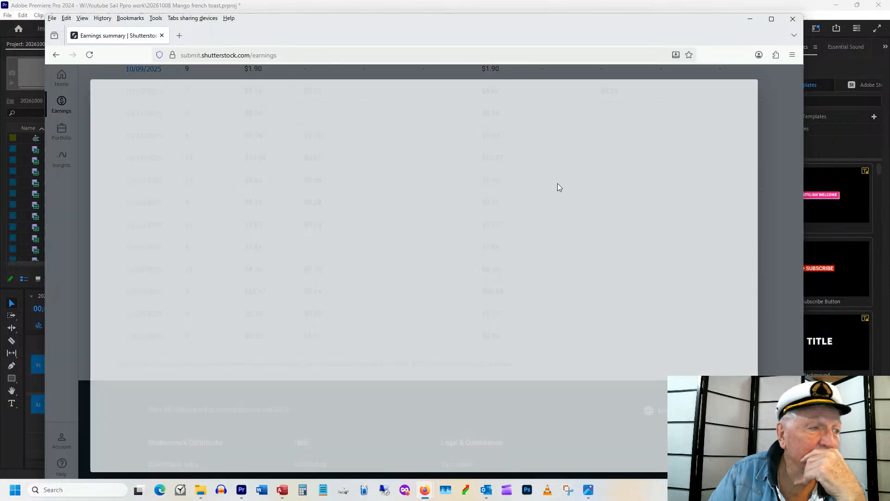
pyautogui.click(143, 292)
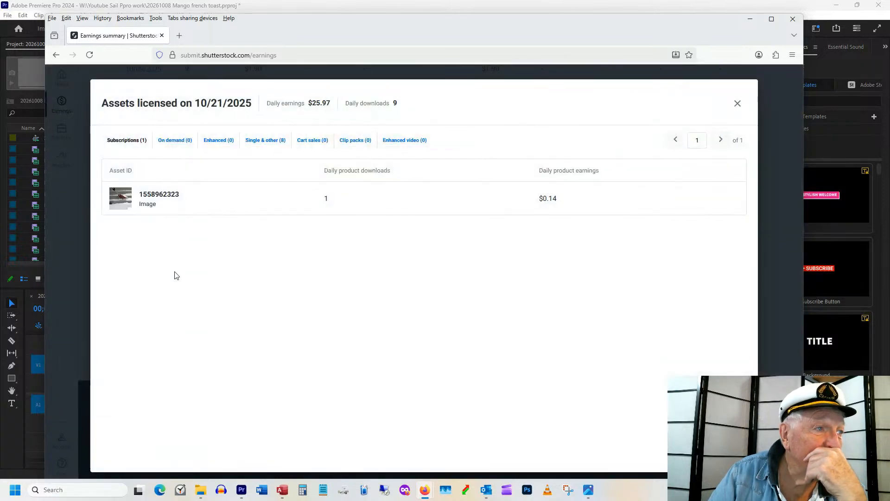
pyautogui.click(266, 143)
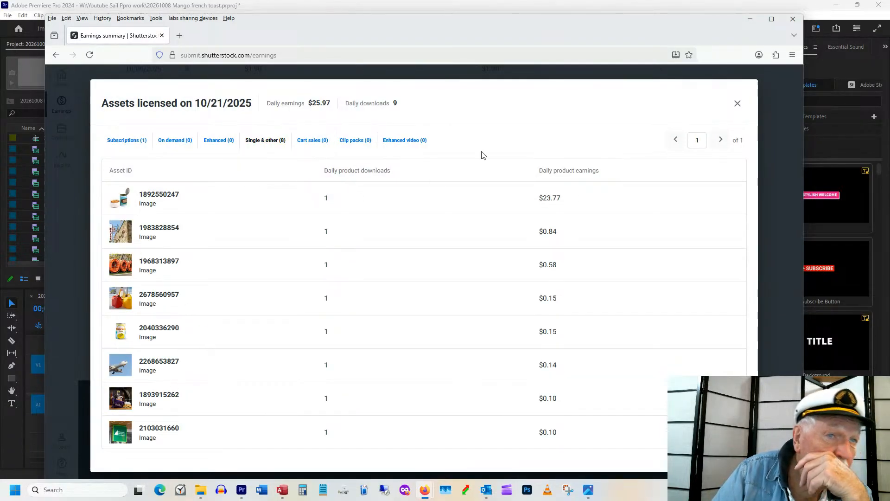
pyautogui.click(737, 104)
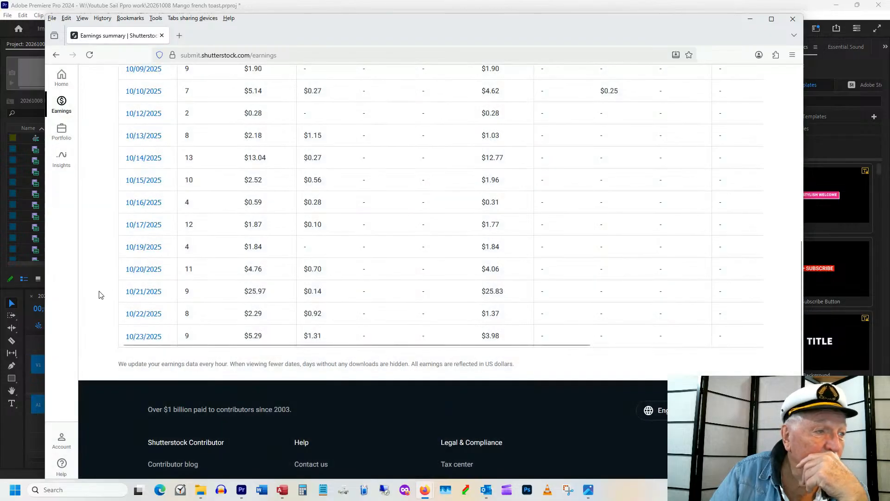
# - Review the Single & other assets licensed on 10/20/2025, inspect the Brussels sprouts image page with its full description, and return to Premiere Pro
pyautogui.click(144, 269)
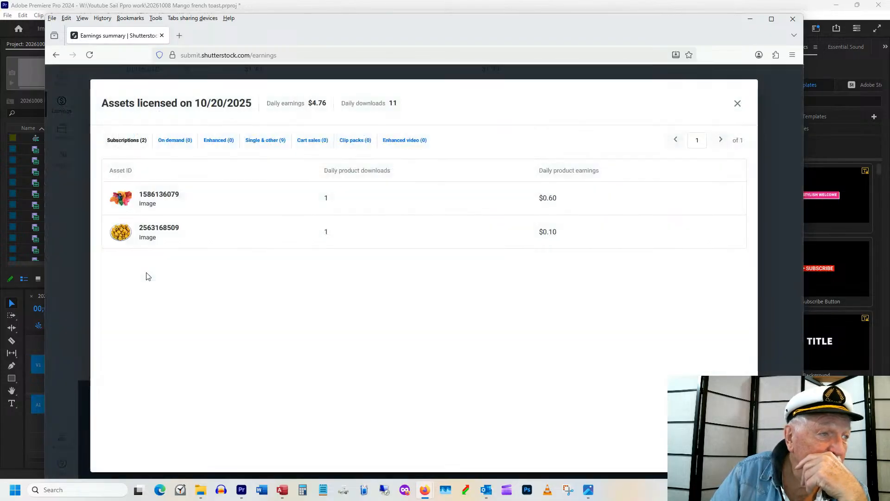
pyautogui.click(268, 145)
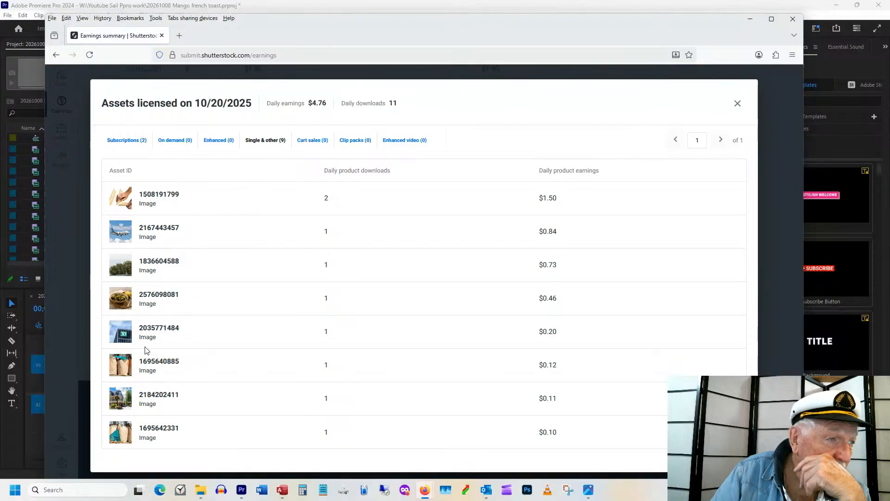
pyautogui.click(132, 306)
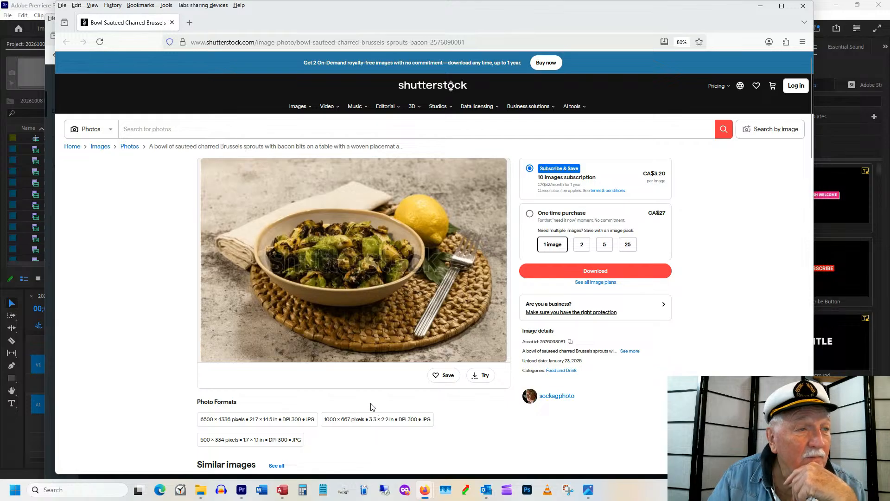
pyautogui.click(630, 351)
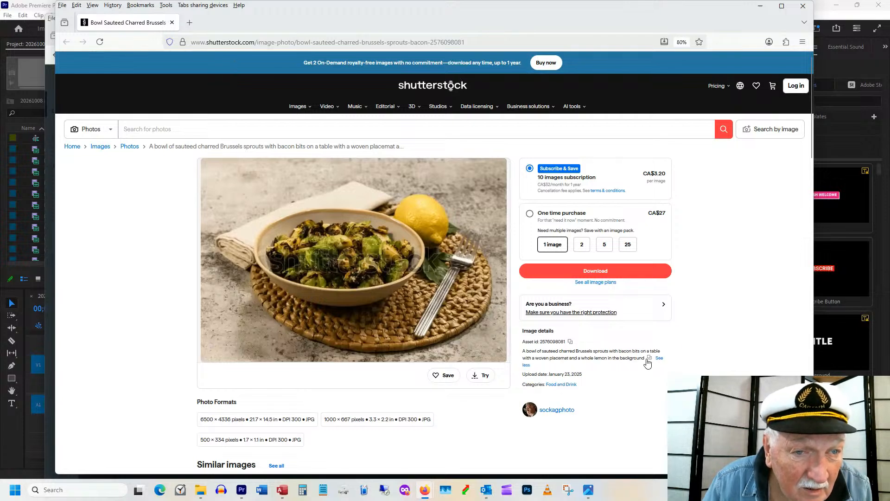
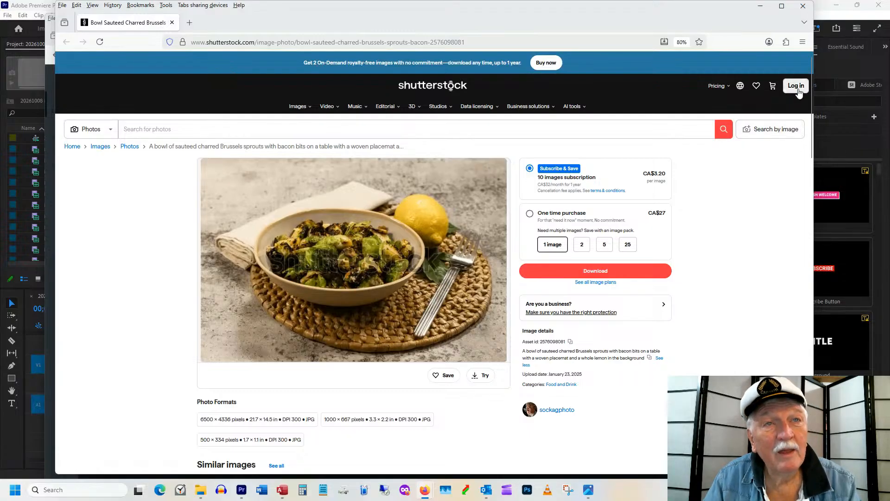
pyautogui.click(761, 6)
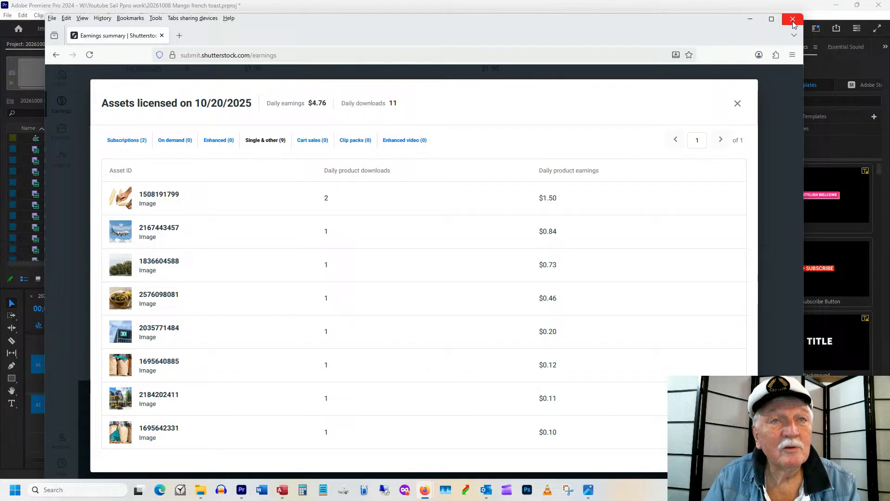
pyautogui.click(750, 19)
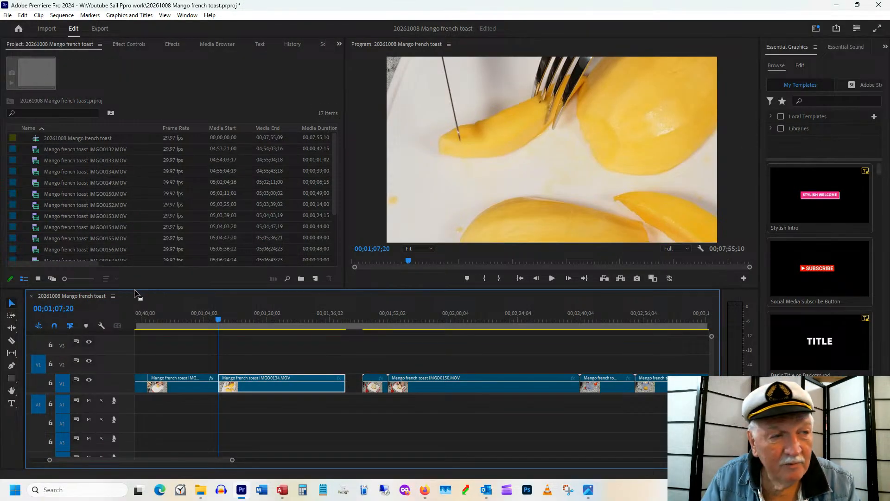
# - Trim the short bread clip before IMGO0150.MOV to start at 00;01;45;21 and end at 00;01;46;20
pyautogui.moveTo(254, 319); pyautogui.dragTo(298, 344)
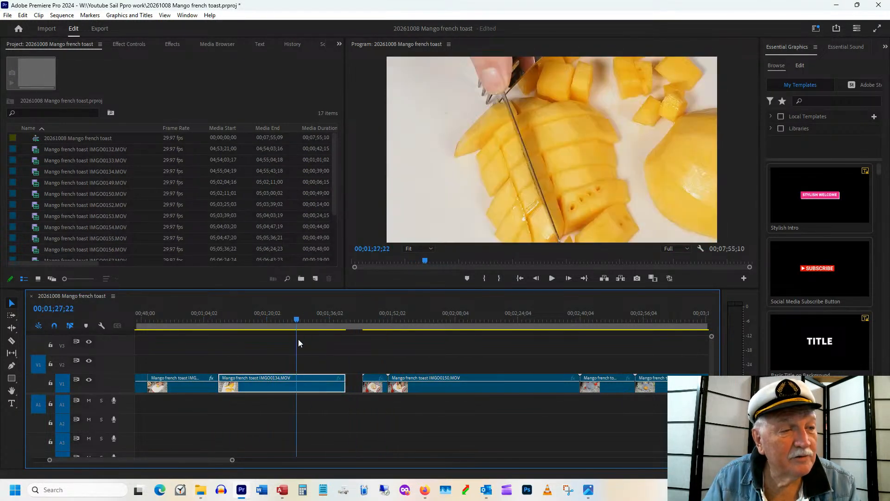
pyautogui.click(369, 326)
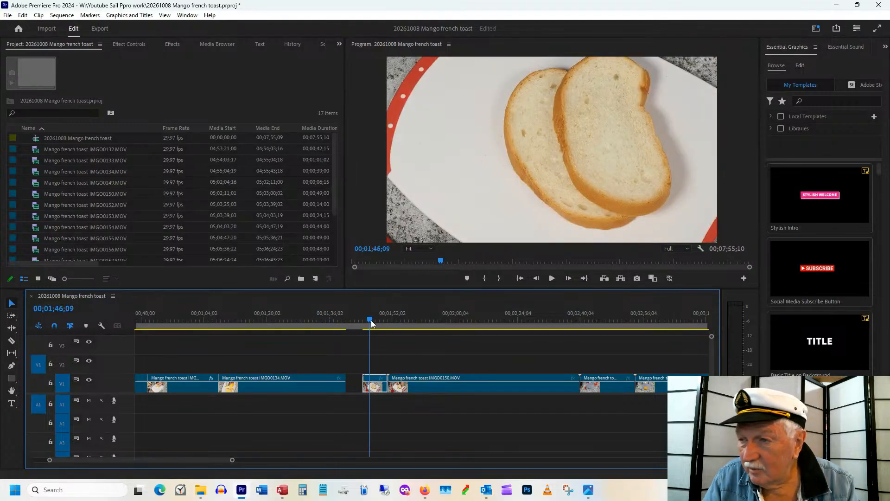
pyautogui.click(369, 326)
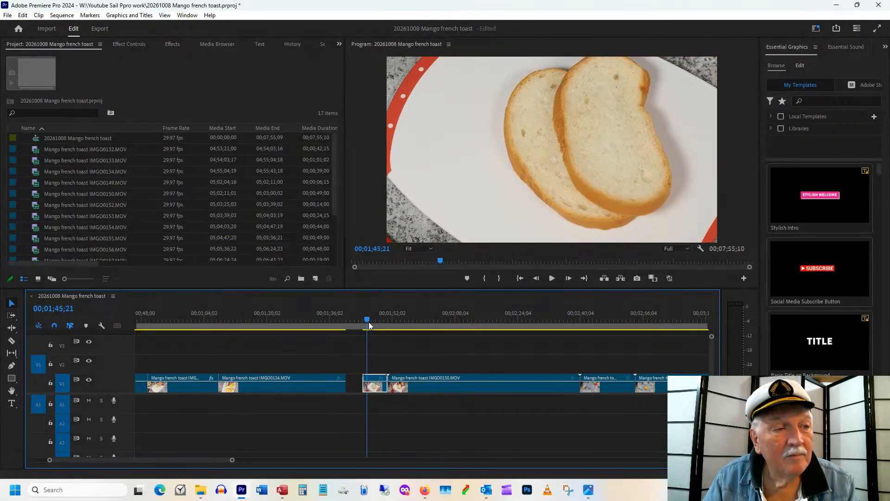
pyautogui.moveTo(361, 374); pyautogui.dragTo(367, 374)
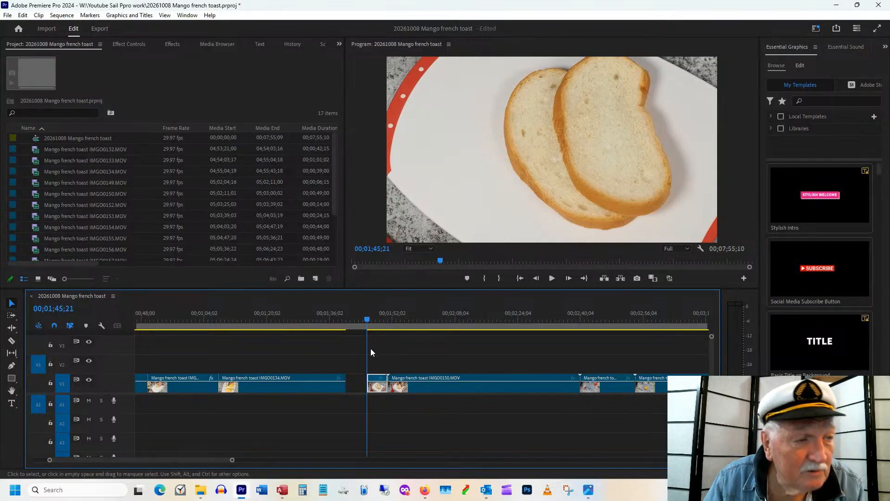
pyautogui.moveTo(369, 320); pyautogui.dragTo(372, 341)
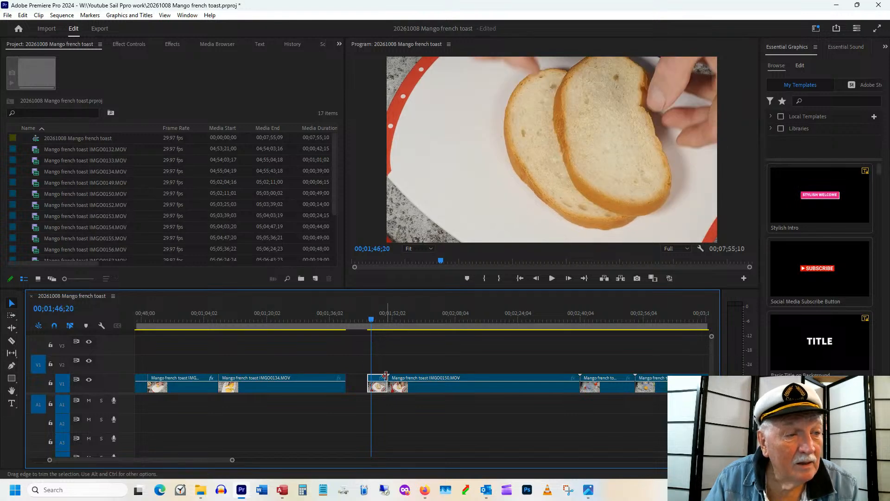
pyautogui.moveTo(387, 383); pyautogui.dragTo(370, 382)
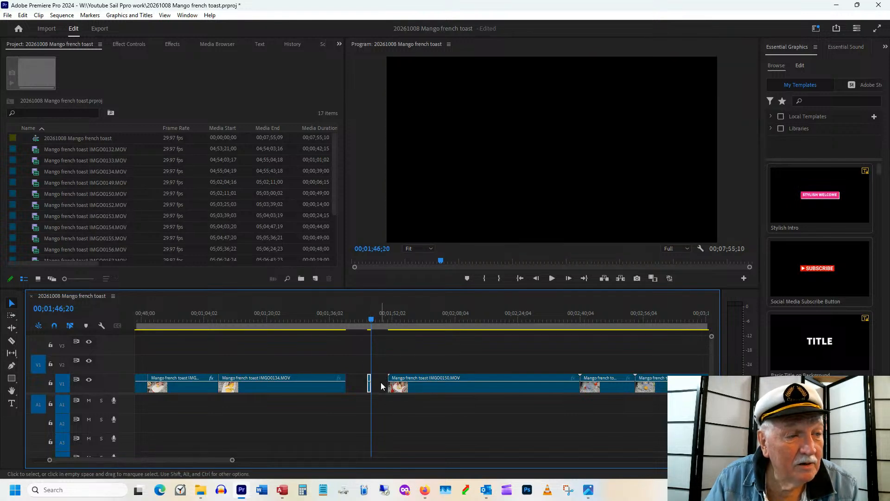
# - Trim the start of IMGO0150.MOV to 00;01;52;06 and ripple-delete the gap between it and the short bread clip
pyautogui.moveTo(388, 321); pyautogui.dragTo(394, 323)
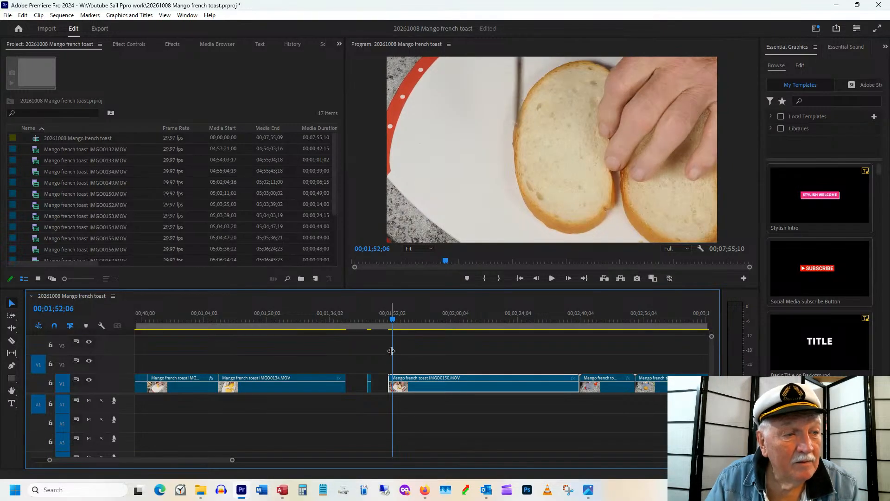
pyautogui.moveTo(391, 378); pyautogui.dragTo(393, 381)
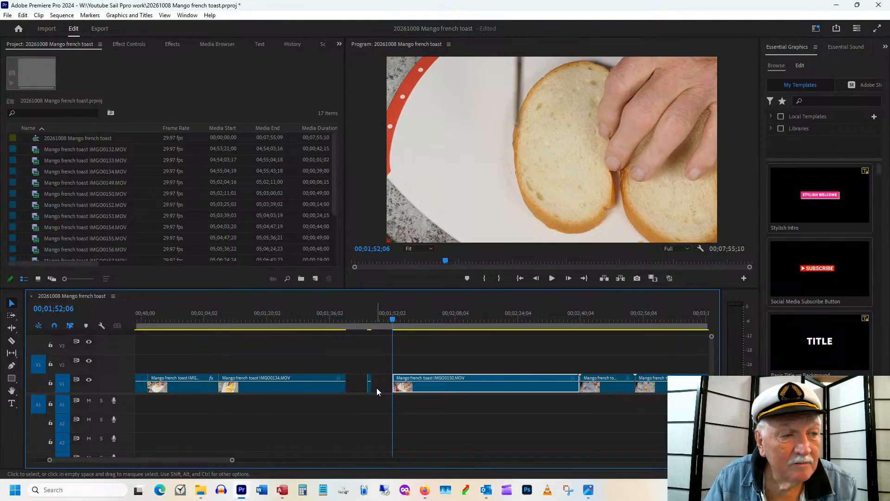
pyautogui.click(379, 387)
pyautogui.rightClick(385, 390)
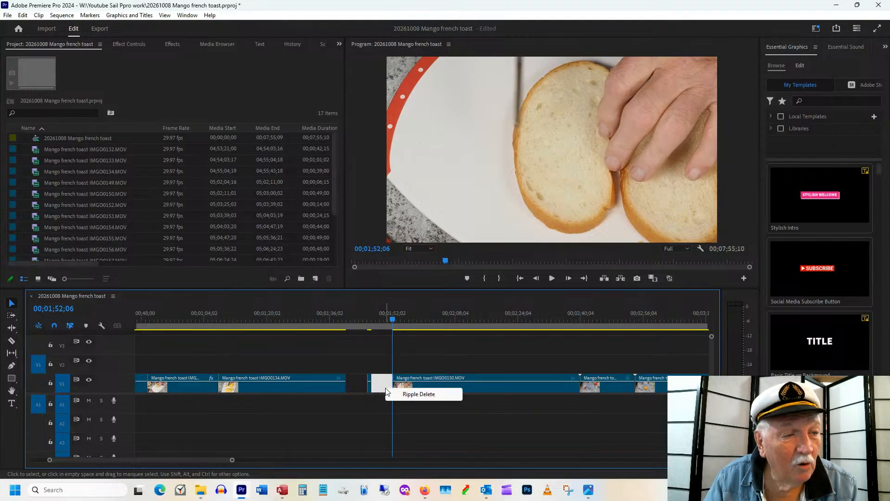
pyautogui.click(404, 396)
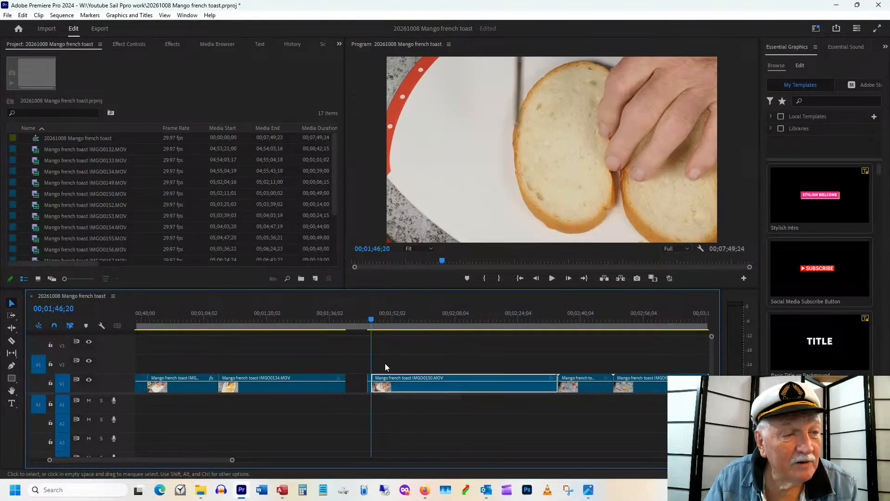
# - Play the cut from the short bread clip into IMGO0150.MOV and return the playhead to just before it
pyautogui.click(371, 321)
pyautogui.moveTo(370, 323)
pyautogui.mouseDown()
pyautogui.moveTo(378, 323)
pyautogui.moveTo(363, 324)
pyautogui.mouseUp()
pyautogui.press('space')
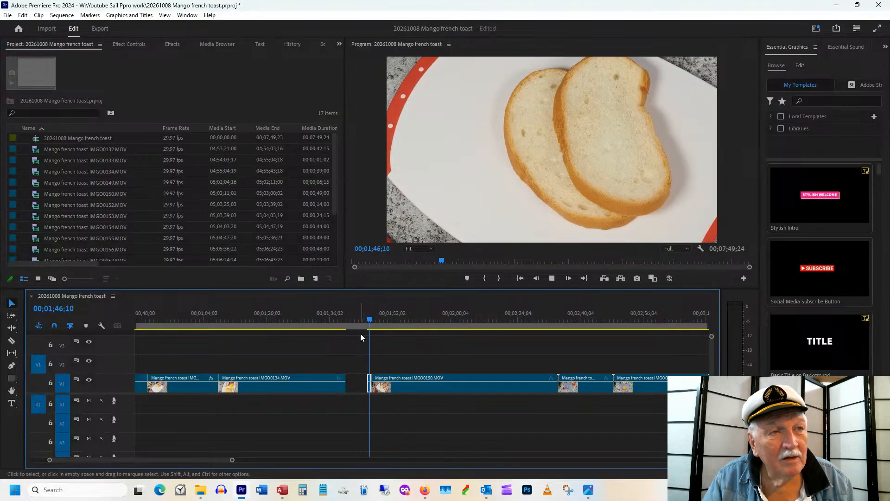
pyautogui.press('space')
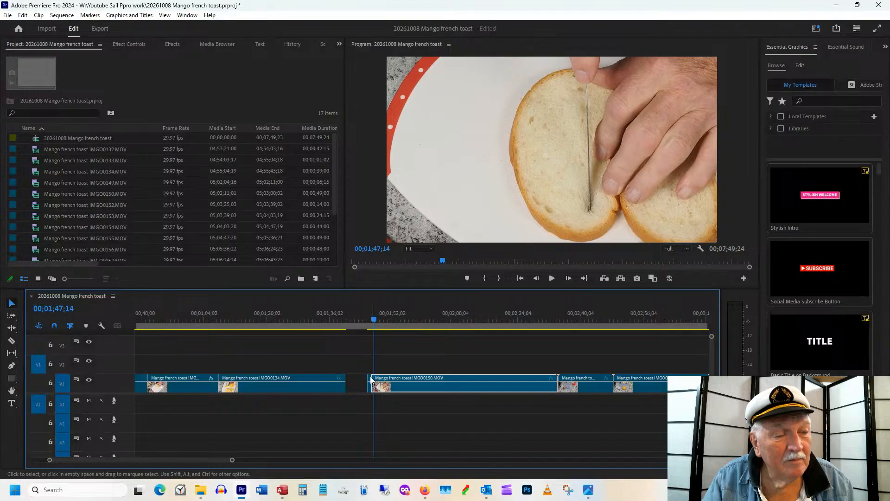
pyautogui.click(367, 322)
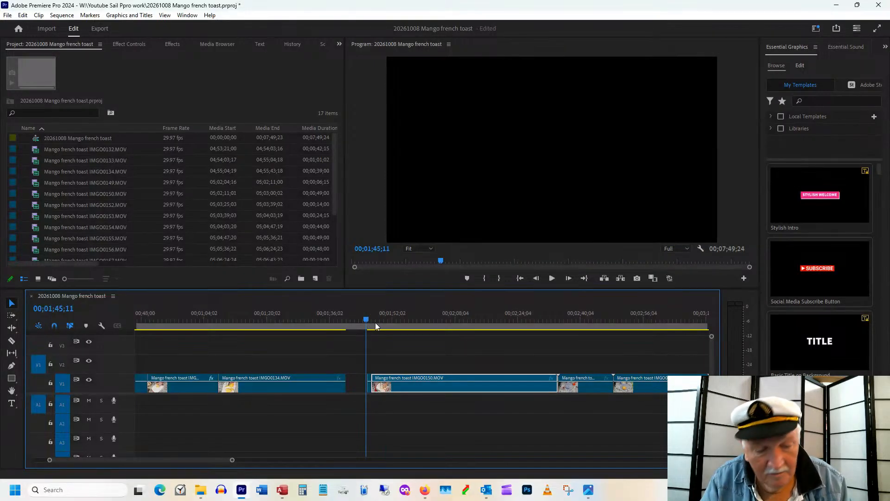
# - Ripple-delete the gap between IMGO0134.MOV and the short bread clip, and check the cut into IMGO0150.MOV
pyautogui.press('=')
pyautogui.press('=')
pyautogui.press('=')
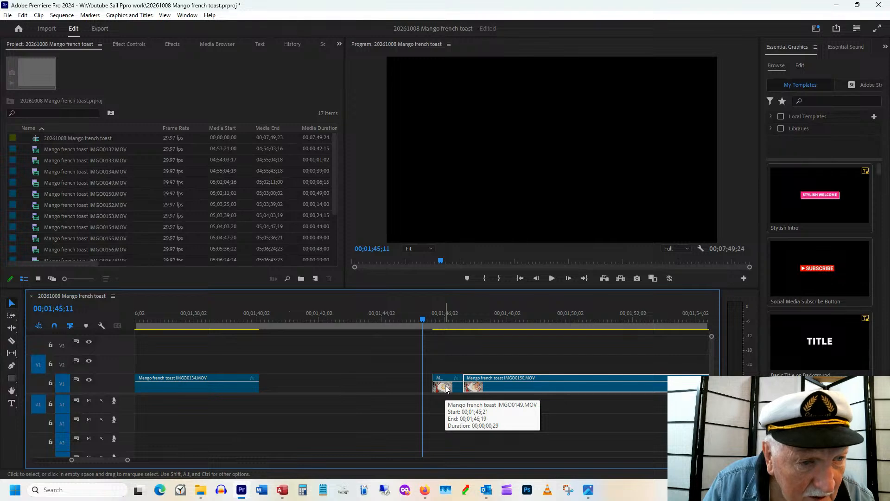
pyautogui.click(448, 319)
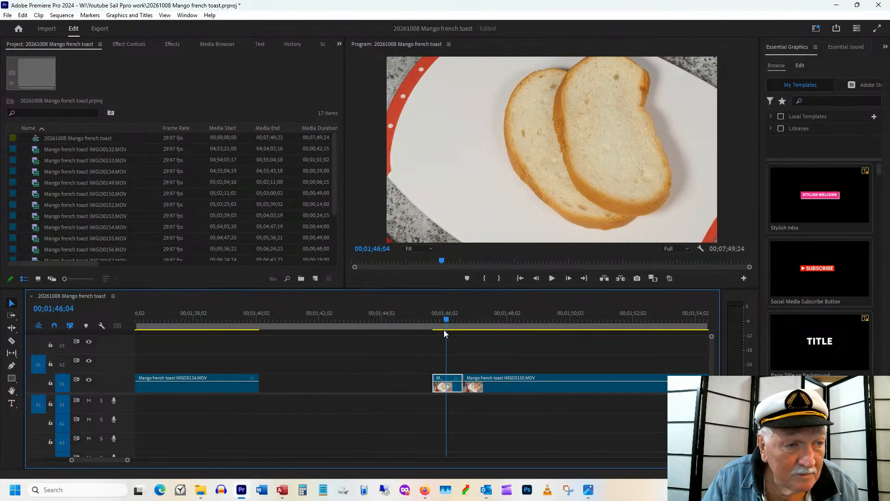
pyautogui.moveTo(452, 319)
pyautogui.mouseDown()
pyautogui.moveTo(469, 318)
pyautogui.moveTo(452, 319)
pyautogui.mouseUp()
pyautogui.click(324, 377)
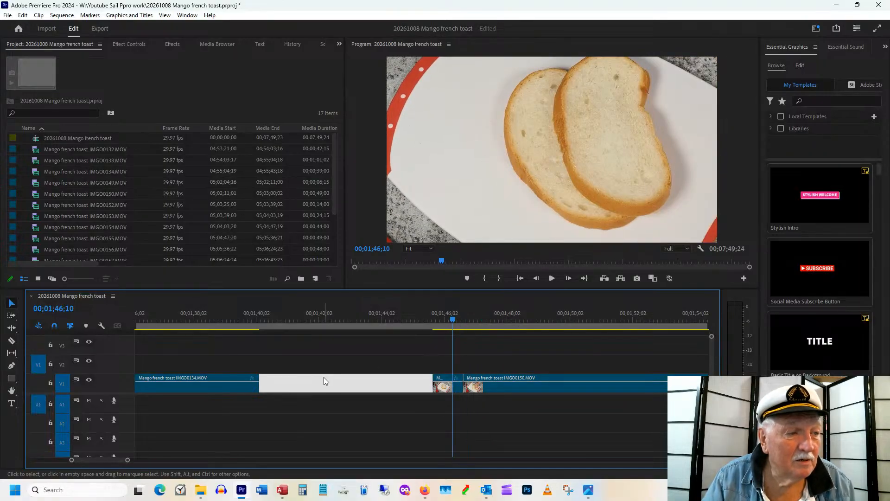
pyautogui.rightClick(325, 382)
pyautogui.click(343, 388)
pyautogui.moveTo(262, 319); pyautogui.dragTo(302, 319)
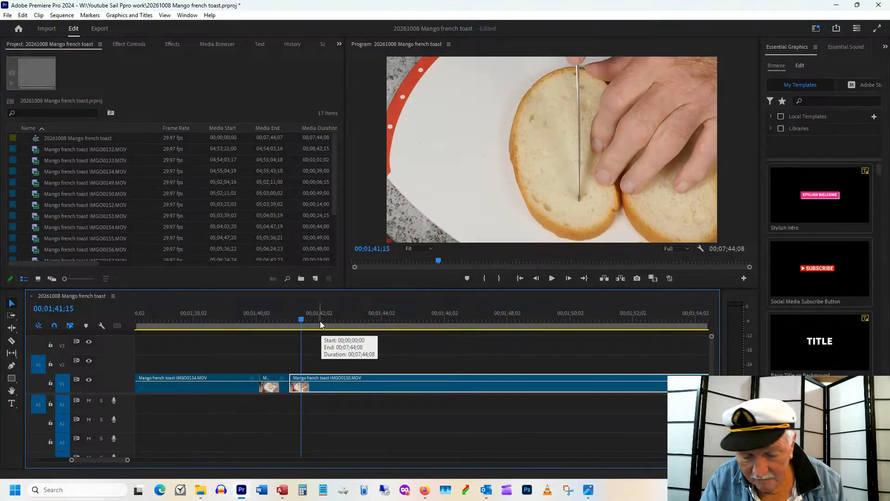
# - Try to trim the end of IMGO0150.MOV to 00;02;21;00, review the remaining footage, and undo the trim
pyautogui.press('-')
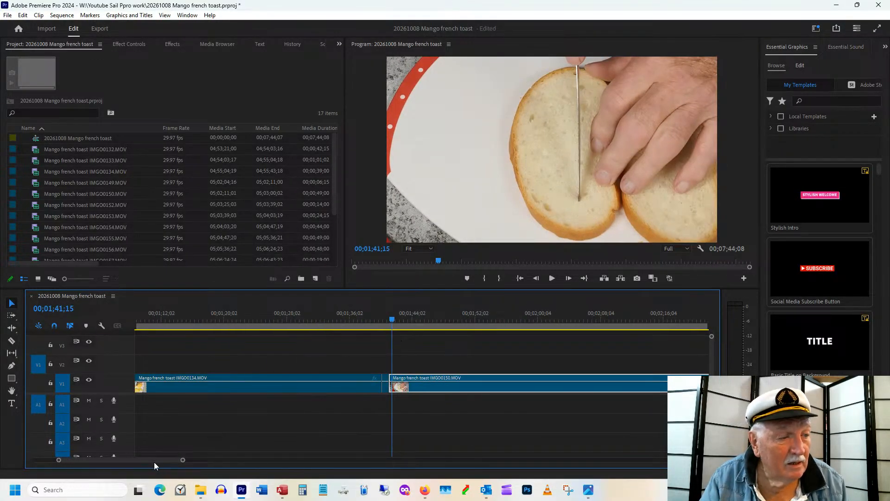
pyautogui.press('-')
pyautogui.press('-')
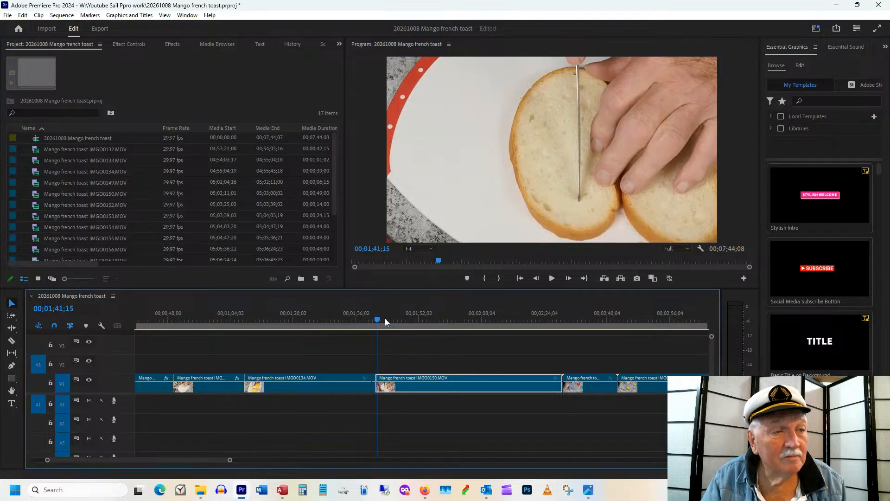
pyautogui.moveTo(382, 319); pyautogui.dragTo(533, 342)
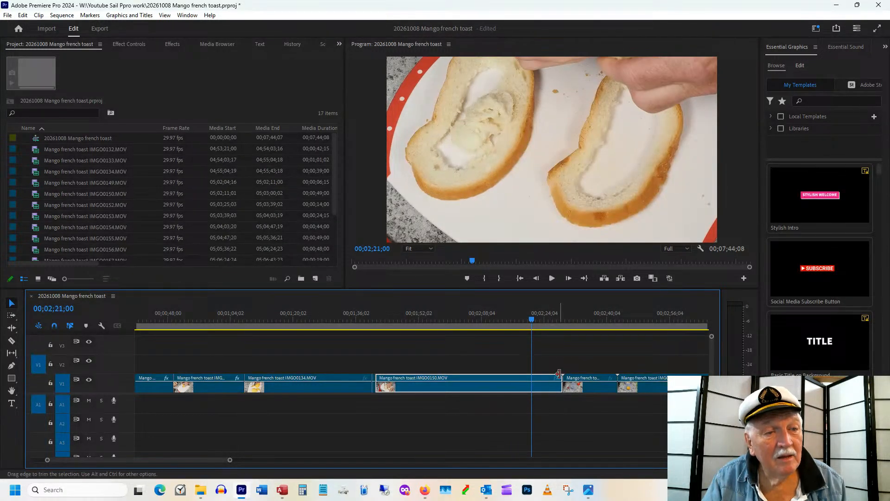
pyautogui.moveTo(559, 377); pyautogui.dragTo(531, 384)
pyautogui.moveTo(466, 318); pyautogui.dragTo(497, 317)
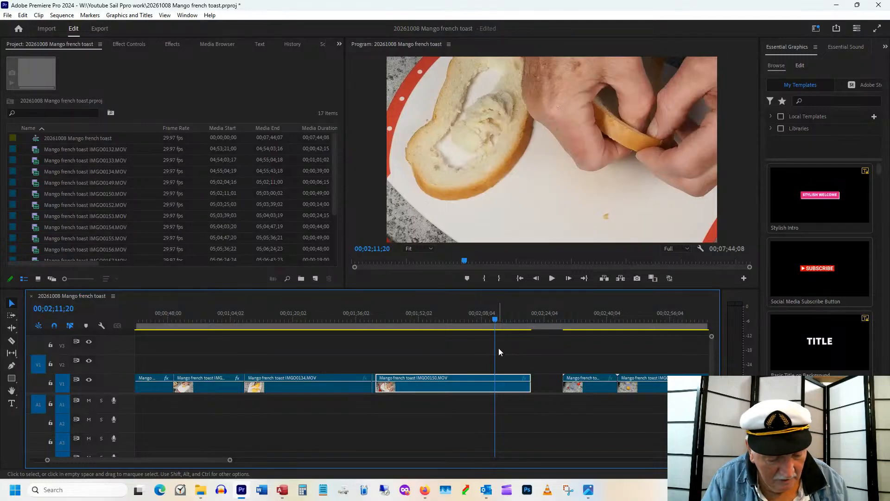
pyautogui.hotkey('ctrl', 'z')
# - Reframe IMGO0152.MOV with a scale of 79 and a vertical position of 699 while previewing the pouring shot
pyautogui.moveTo(539, 317); pyautogui.dragTo(564, 305)
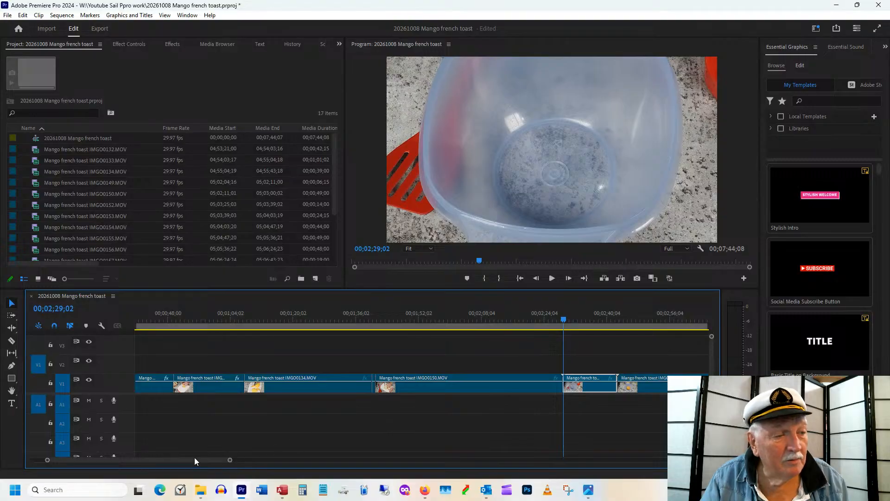
pyautogui.moveTo(194, 458); pyautogui.dragTo(200, 458)
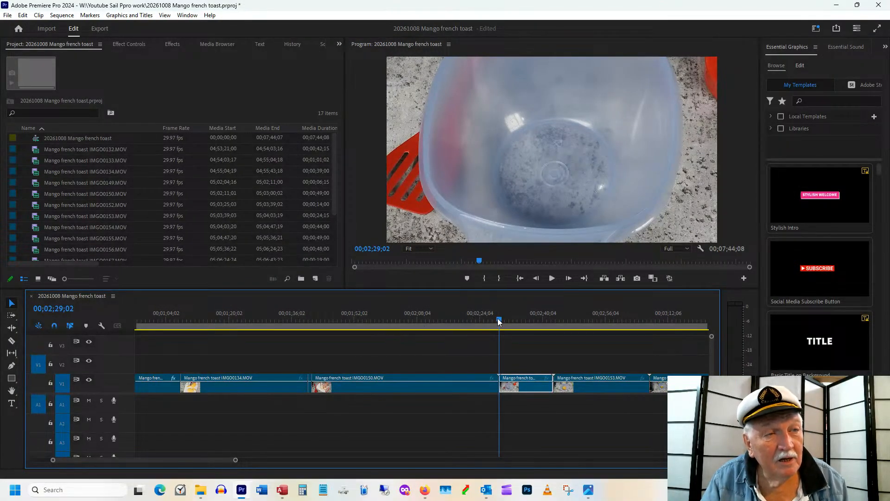
pyautogui.moveTo(499, 320); pyautogui.dragTo(516, 323)
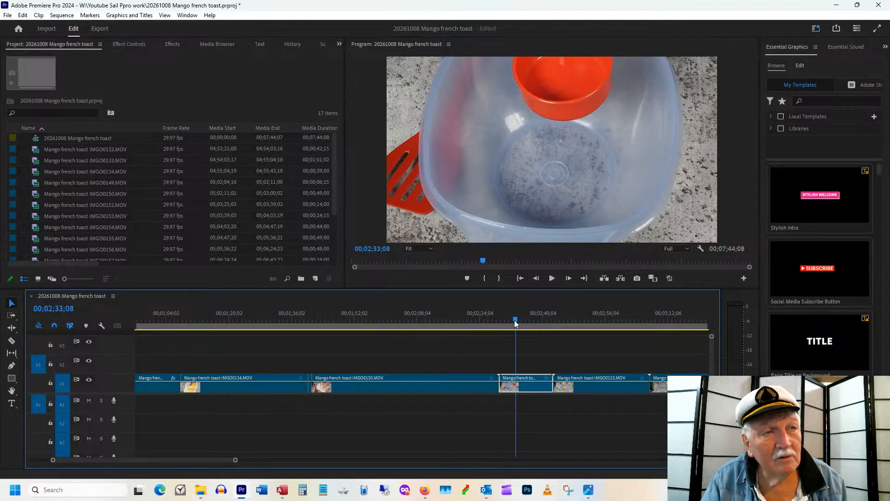
pyautogui.click(128, 45)
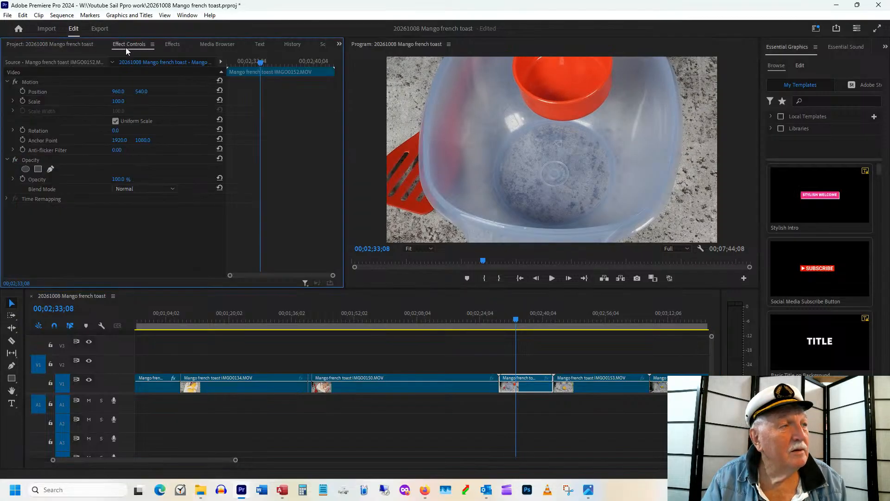
pyautogui.moveTo(121, 103); pyautogui.dragTo(225, 99)
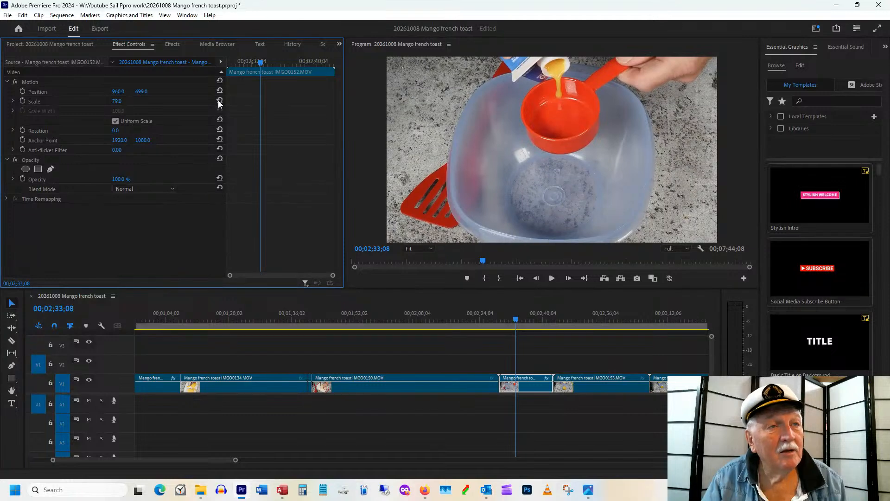
# - Trim the start of IMGO0152.MOV to 00;02;33;01 and ripple-delete the gap after IMGO0150.MOV
pyautogui.moveTo(499, 322); pyautogui.dragTo(516, 321)
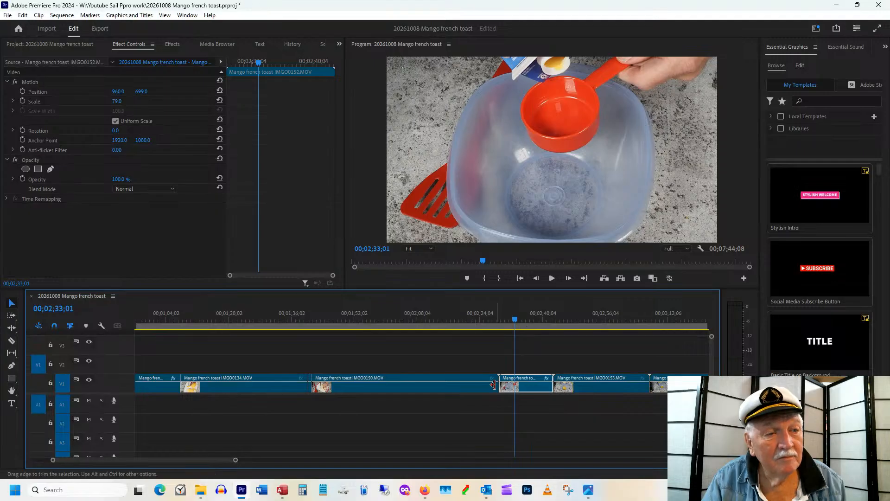
pyautogui.moveTo(501, 374); pyautogui.dragTo(514, 383)
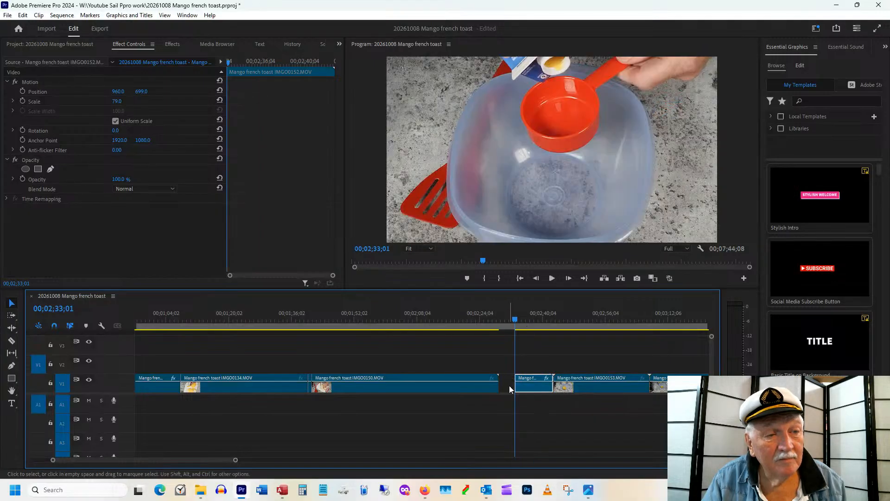
pyautogui.rightClick(503, 386)
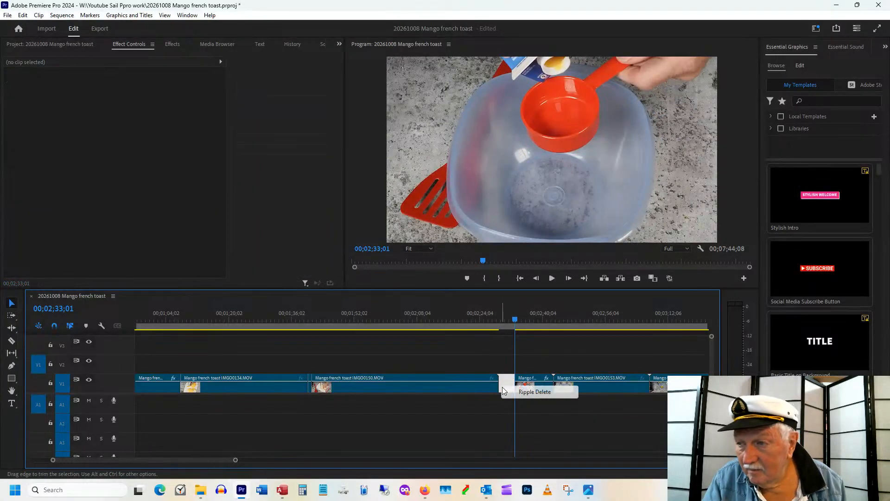
pyautogui.click(532, 392)
# - Trim the end of IMGO0152.MOV to 00;02;36;00
pyautogui.moveTo(500, 319); pyautogui.dragTo(527, 316)
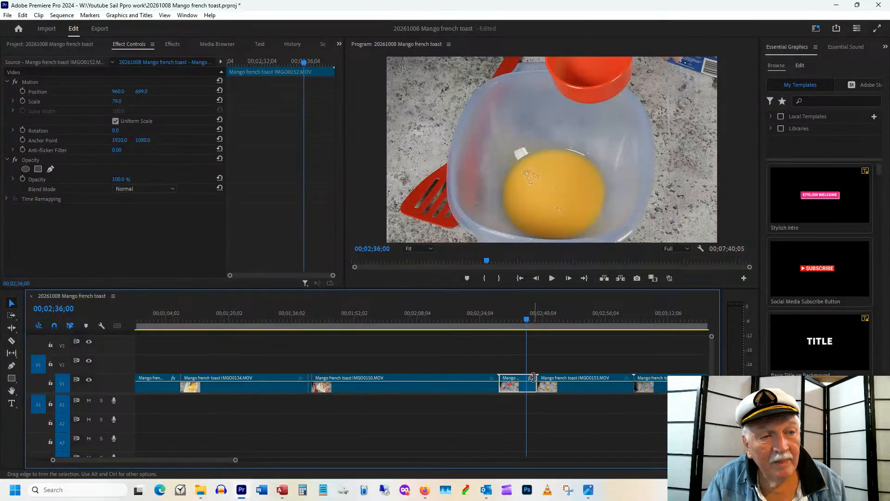
pyautogui.moveTo(534, 375); pyautogui.dragTo(525, 375)
pyautogui.click(514, 319)
# - Reframe IMGO0153.MOV with a scale of 72 and a position of 632, 725
pyautogui.moveTo(516, 319); pyautogui.dragTo(562, 315)
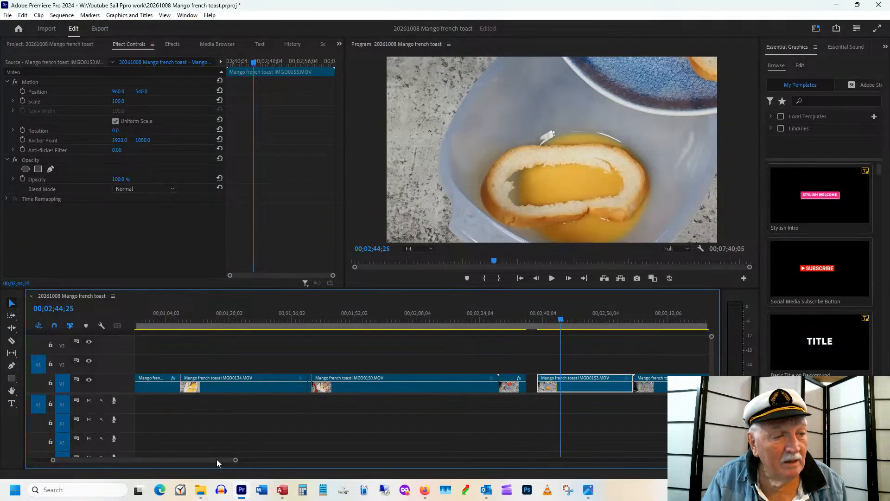
pyautogui.moveTo(216, 459); pyautogui.dragTo(228, 458)
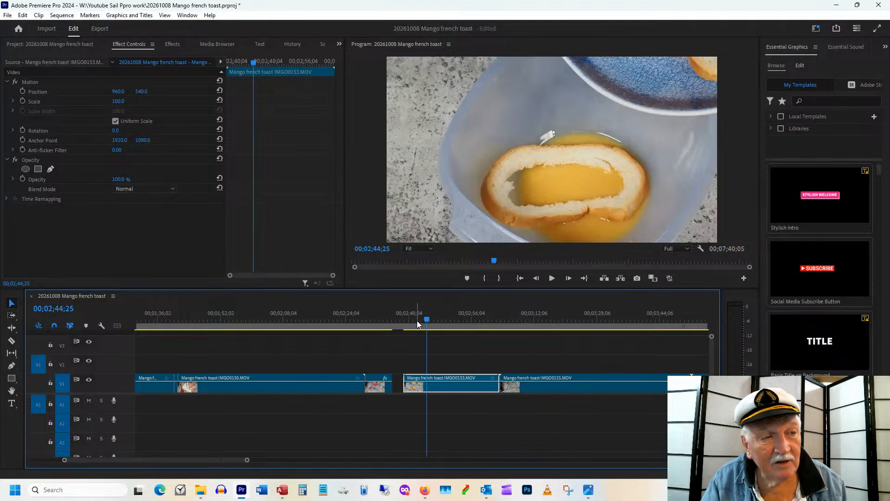
pyautogui.moveTo(349, 328); pyautogui.dragTo(417, 319)
pyautogui.click(418, 373)
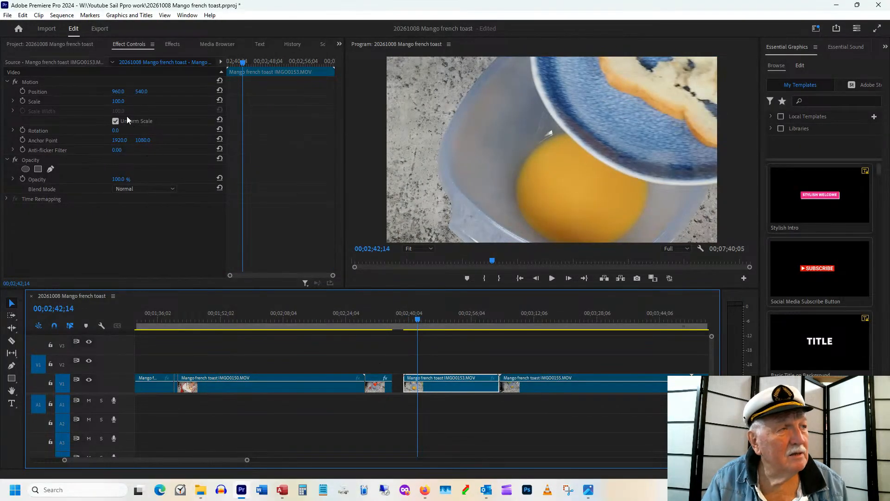
pyautogui.moveTo(121, 101); pyautogui.dragTo(230, 101)
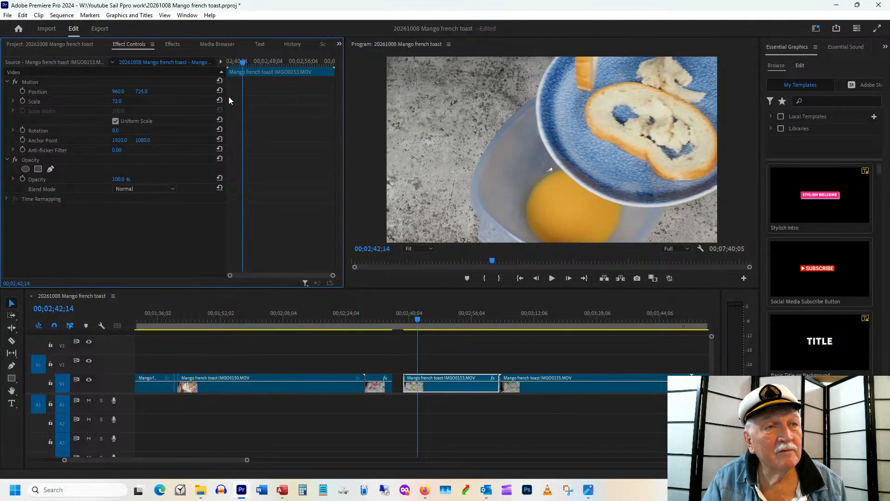
pyautogui.moveTo(115, 93); pyautogui.dragTo(76, 97)
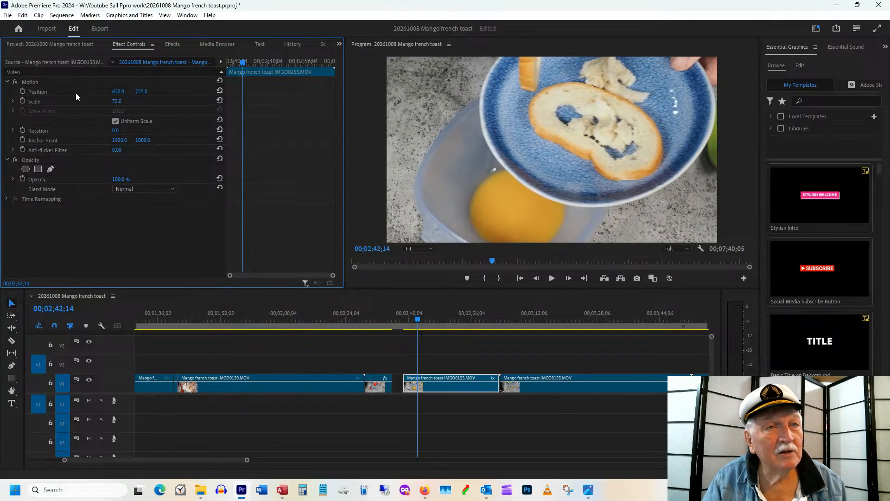
# - Trim IMGO0153.MOV to run from 00;02;41;16 to 00;03;01;28 and ripple-delete the gap before it
pyautogui.moveTo(424, 321)
pyautogui.mouseDown()
pyautogui.moveTo(408, 318)
pyautogui.moveTo(416, 317)
pyautogui.mouseUp()
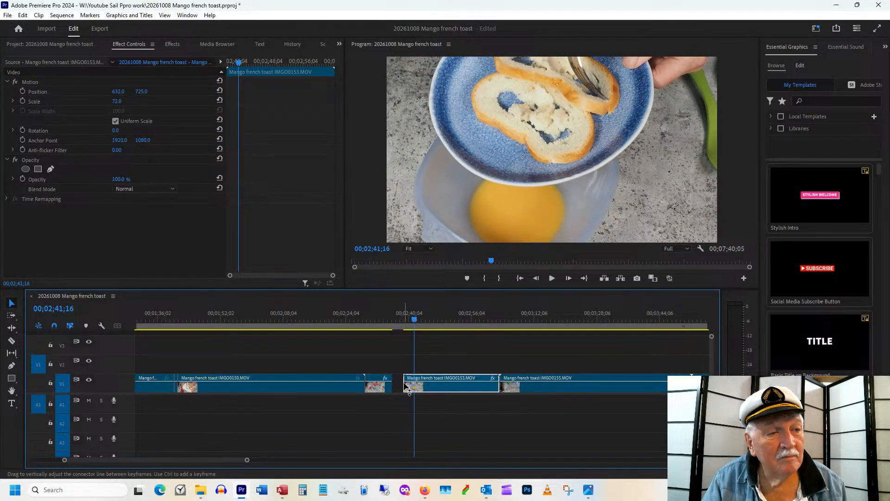
pyautogui.moveTo(405, 378); pyautogui.dragTo(416, 377)
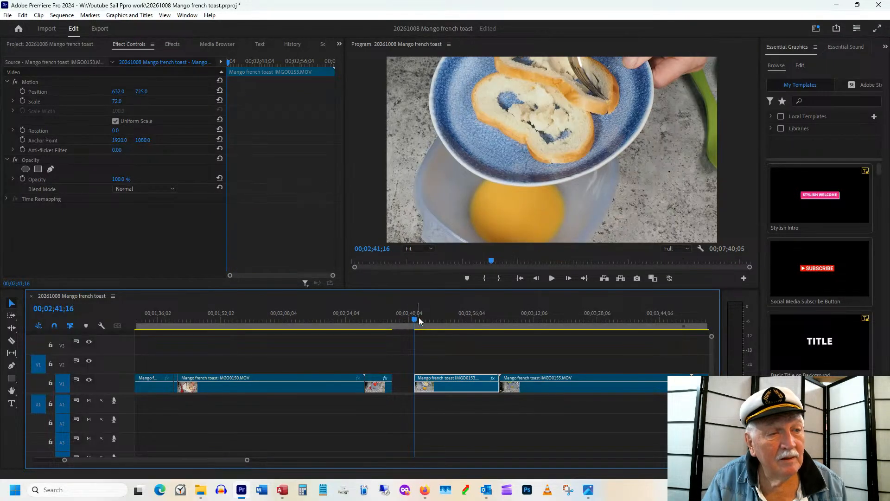
pyautogui.moveTo(414, 319); pyautogui.dragTo(492, 377)
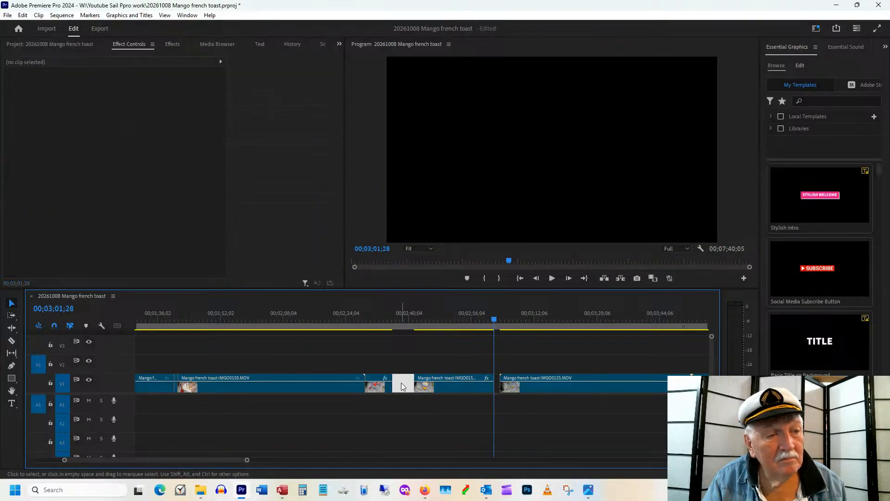
pyautogui.rightClick(401, 383)
pyautogui.click(429, 389)
# - Review IMGO0155.MOV and IMGO0154.MOV, and insert IMGO0154.MOV between IMGO0153.MOV and IMGO0155.MOV
pyautogui.moveTo(400, 319); pyautogui.dragTo(508, 312)
pyautogui.press('-')
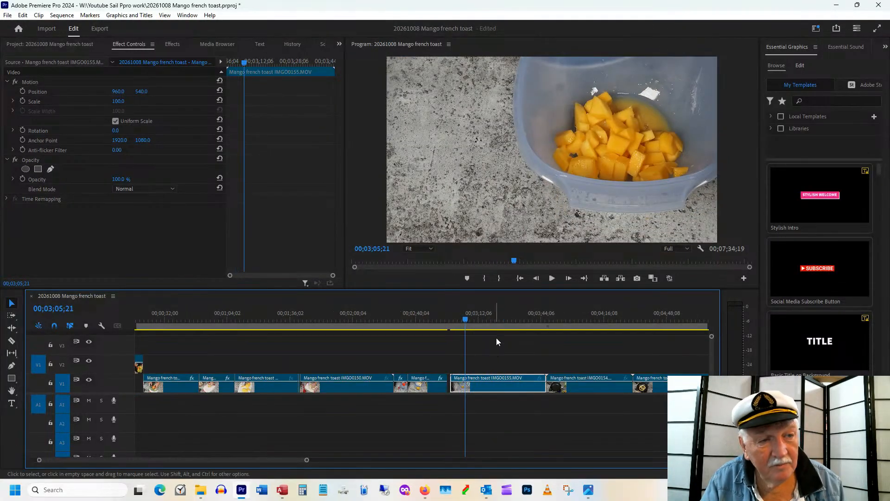
pyautogui.click(522, 317)
pyautogui.moveTo(474, 327)
pyautogui.mouseDown()
pyautogui.moveTo(428, 317)
pyautogui.moveTo(473, 314)
pyautogui.mouseUp()
pyautogui.moveTo(577, 319); pyautogui.dragTo(623, 314)
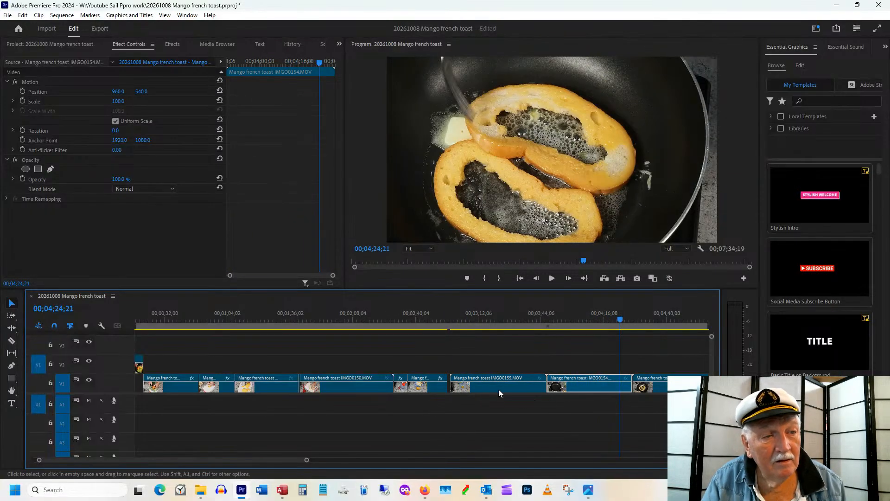
pyautogui.moveTo(575, 387); pyautogui.dragTo(478, 394)
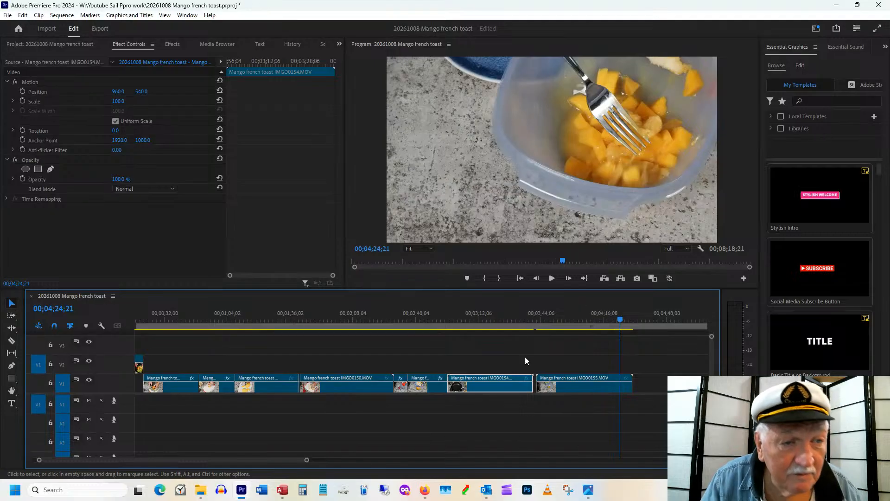
# - Scrub from IMGO0153.MOV into IMGO0154.MOV and split IMGO0154.MOV at 00;03;27;06
pyautogui.click(429, 320)
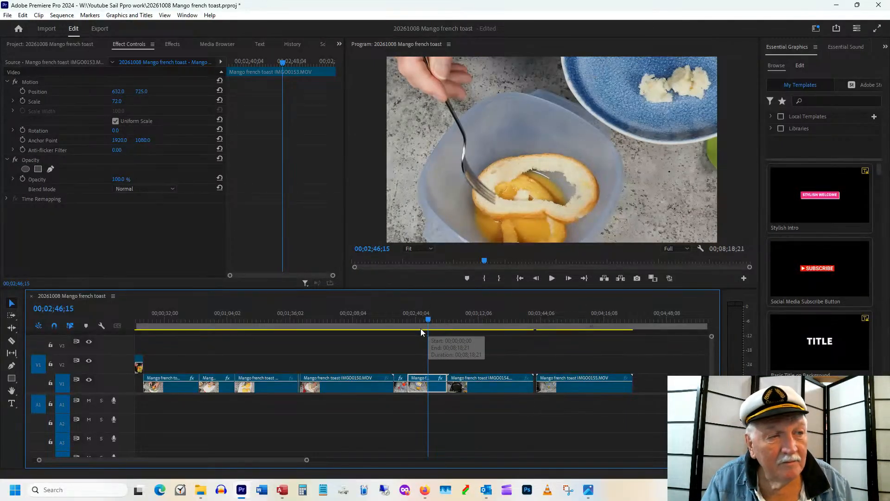
pyautogui.moveTo(413, 319); pyautogui.dragTo(508, 310)
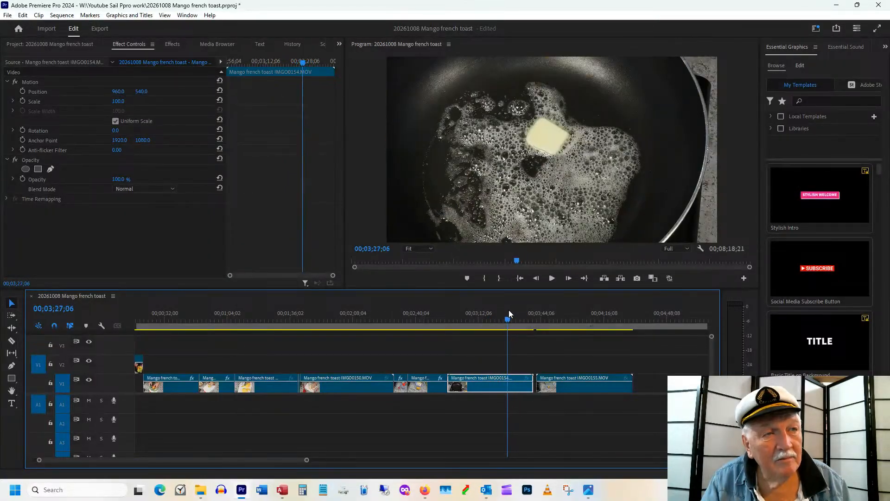
pyautogui.press('c')
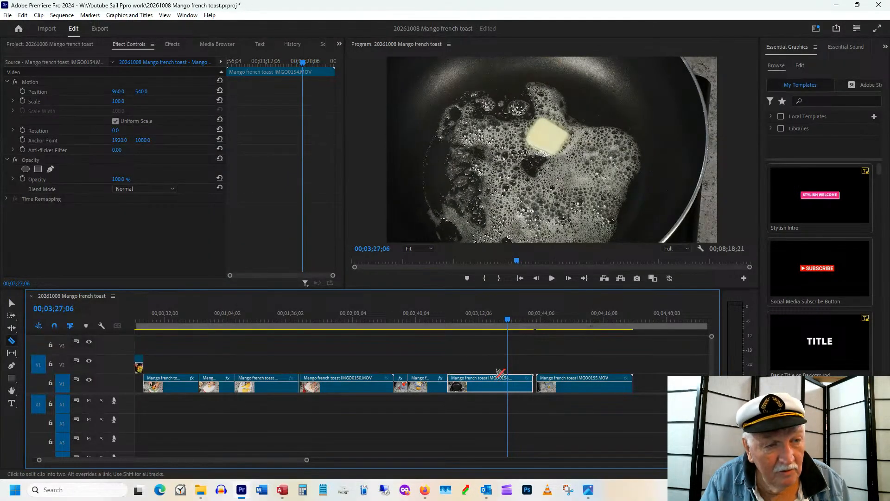
pyautogui.click(509, 383)
pyautogui.press('v')
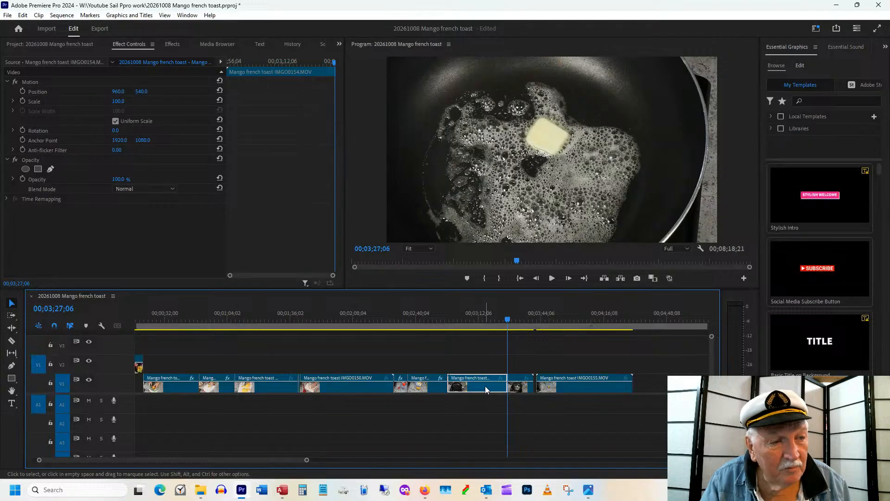
# - Move the first part of the split IMGO0154.MOV to directly after IMGO0150.MOV, ahead of IMGO0152.MOV
pyautogui.moveTo(485, 386); pyautogui.dragTo(451, 389)
pyautogui.moveTo(400, 319); pyautogui.dragTo(430, 335)
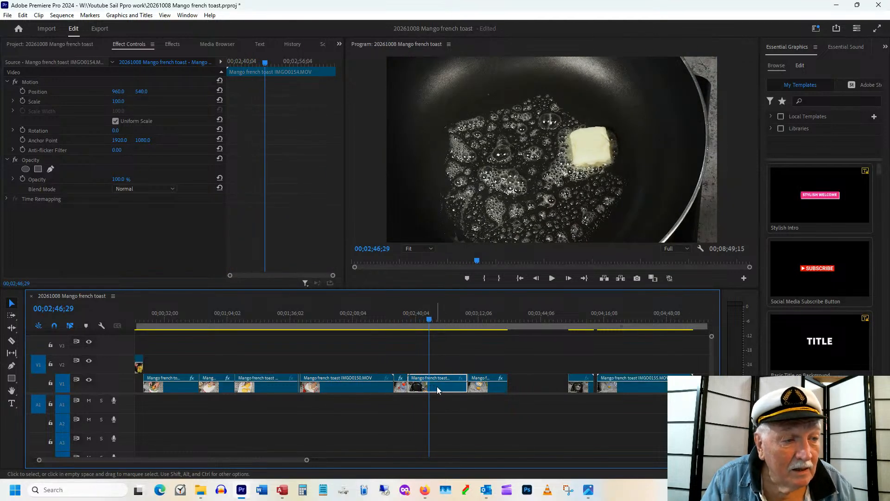
pyautogui.moveTo(437, 390); pyautogui.dragTo(476, 387)
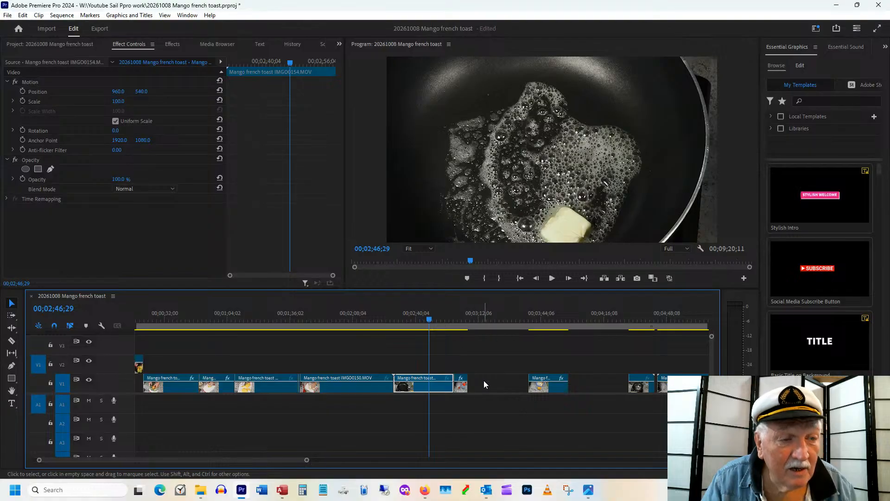
# - Ripple-delete the gap between IMGO0152.MOV and IMGO0153.MOV and place the playhead near the end of IMGO0150.MOV
pyautogui.rightClick(484, 381)
pyautogui.click(493, 388)
pyautogui.click(394, 318)
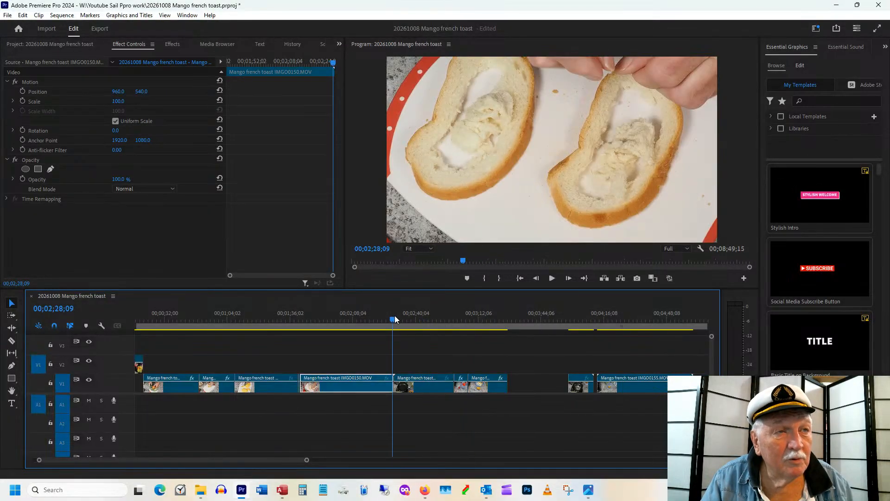
# - Ripple-delete the gap in front of the remaining part of IMGO0154.MOV, placing the playhead just after the preceding clip
pyautogui.moveTo(395, 317); pyautogui.dragTo(512, 327)
pyautogui.click(546, 382)
pyautogui.rightClick(547, 383)
pyautogui.click(584, 390)
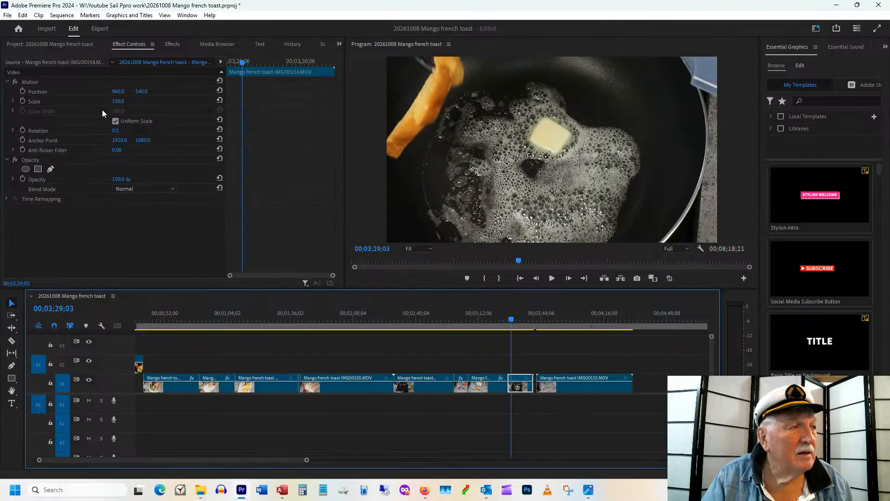
# - Reframe the second IMGO0154.MOV part with scale 81 and horizontal position 1143, and check the framing near its end
pyautogui.moveTo(117, 104); pyautogui.dragTo(204, 92)
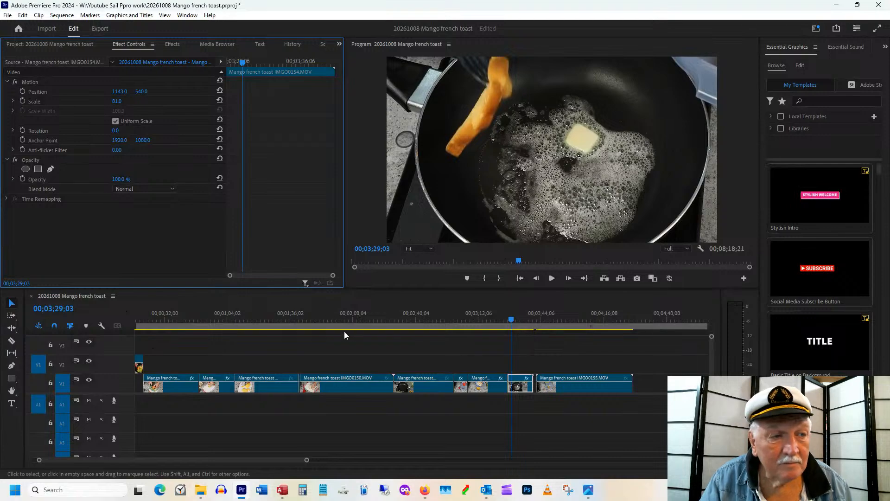
pyautogui.moveTo(492, 316); pyautogui.dragTo(531, 322)
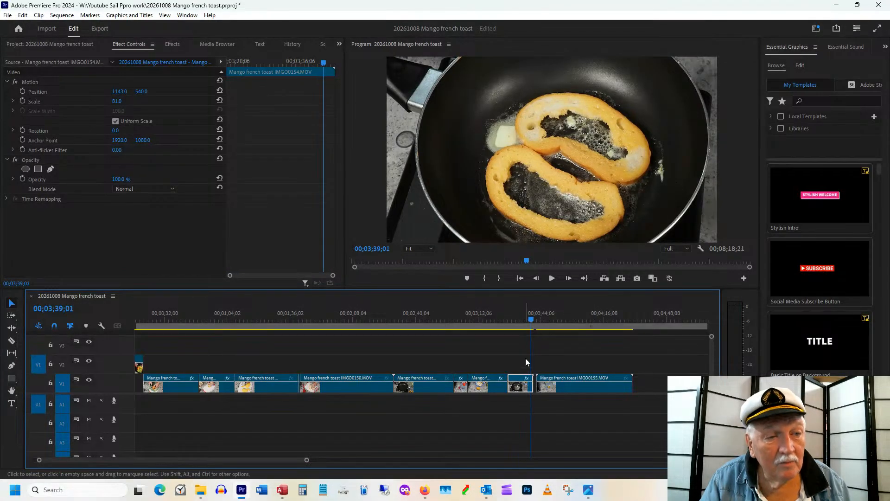
# - Find where the mango is about to be added to the bowl and trim the start of IMGO0155.MOV to 00;03;44;21
pyautogui.click(544, 326)
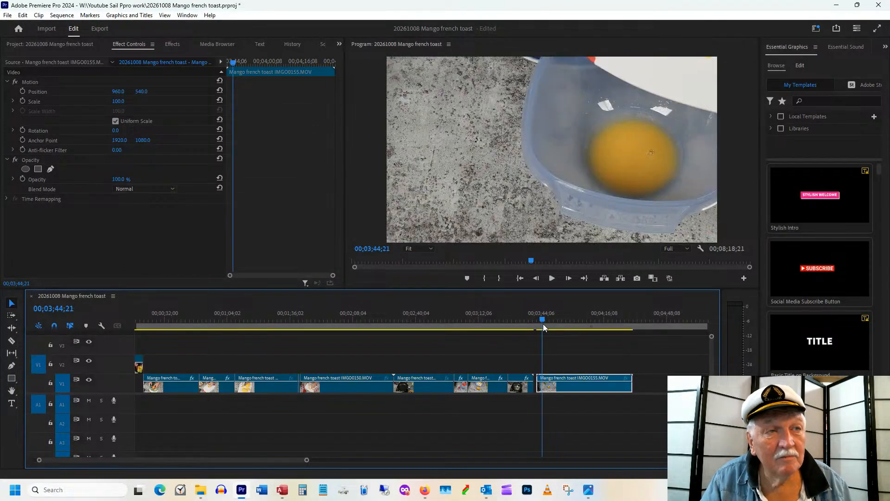
pyautogui.moveTo(545, 327); pyautogui.dragTo(547, 324)
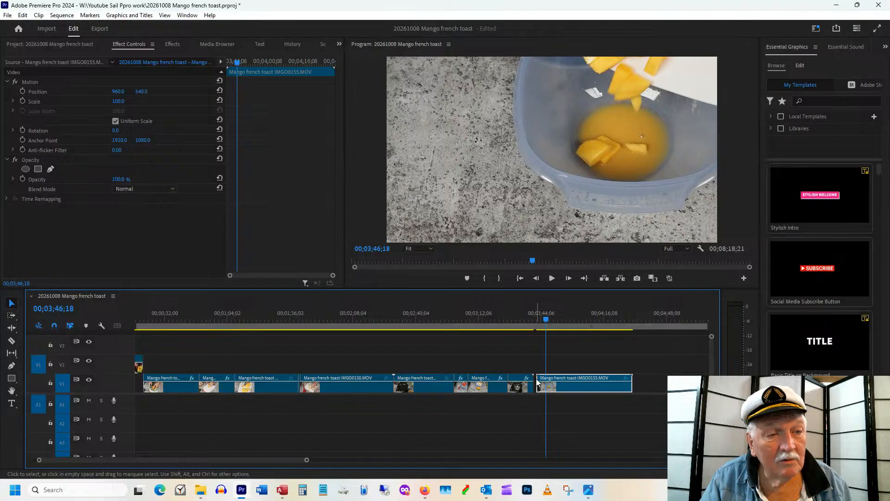
pyautogui.moveTo(540, 316); pyautogui.dragTo(544, 315)
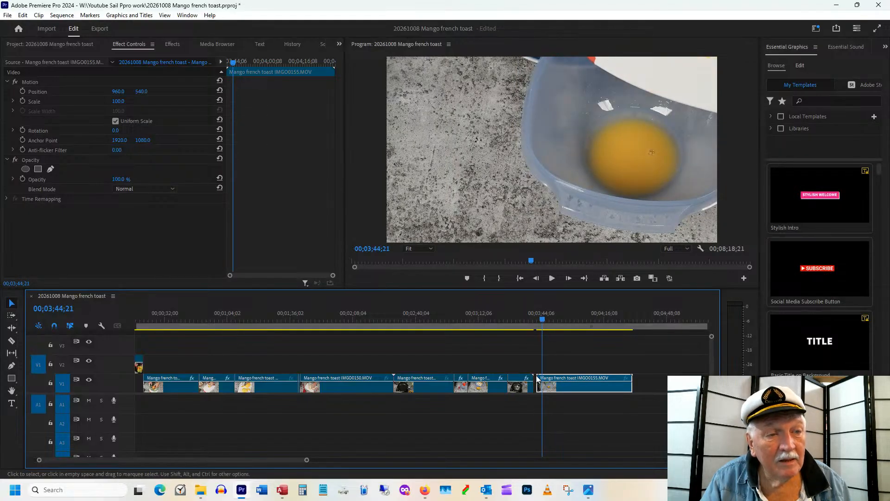
pyautogui.moveTo(540, 376); pyautogui.dragTo(547, 374)
# - Reposition the IMGO0155.MOV footage to 527, 744 so the bowl sits centrally in the frame
pyautogui.click(557, 320)
pyautogui.moveTo(142, 91); pyautogui.dragTo(238, 96)
pyautogui.moveTo(117, 91); pyautogui.dragTo(34, 102)
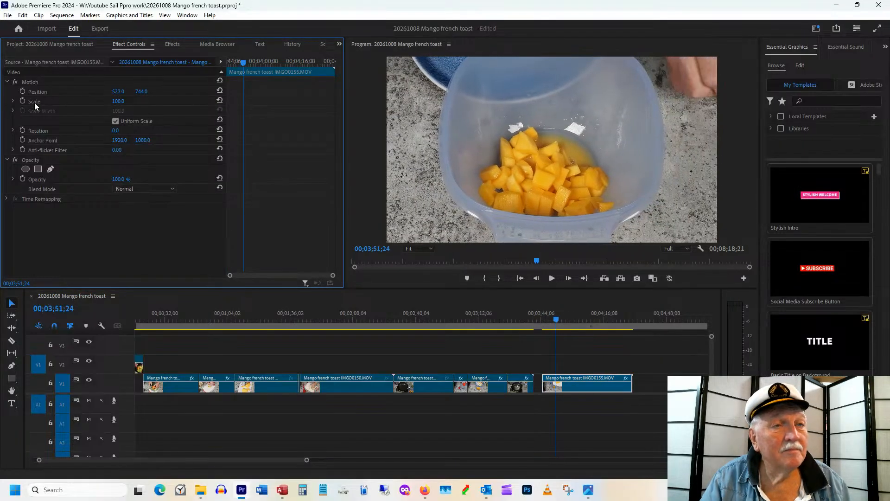
# - Scrub to the end of the mashing in IMGO0155.MOV and trim the clip's end to 00;04;29;06
pyautogui.moveTo(549, 320); pyautogui.dragTo(631, 308)
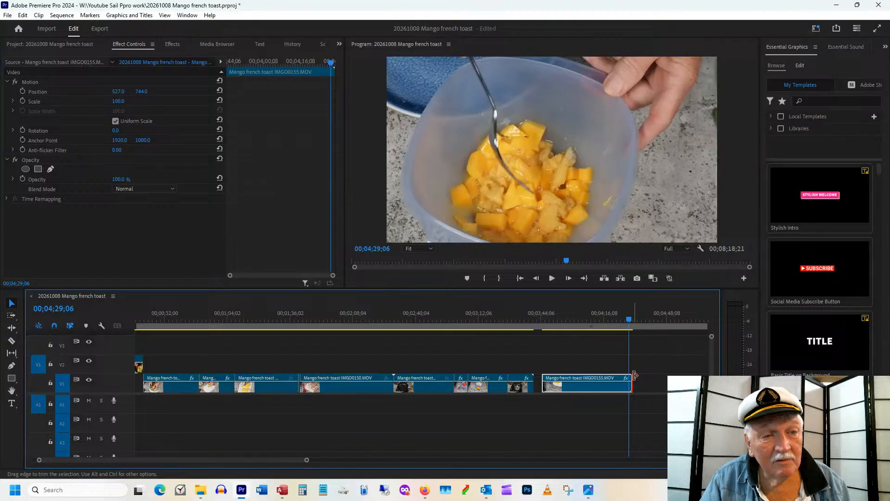
pyautogui.moveTo(635, 375); pyautogui.dragTo(629, 377)
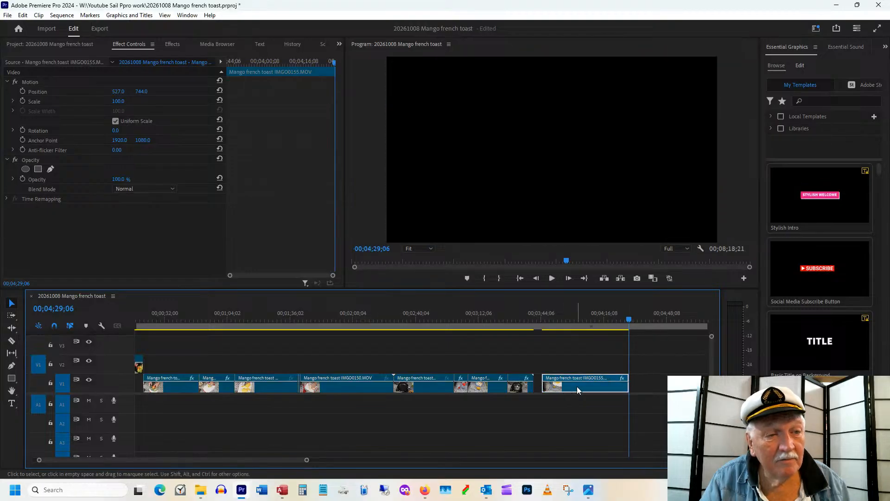
# - Move IMGO0155.MOV directly against the end of IMGO0154.MOV to close the gap, and play back across the join
pyautogui.moveTo(579, 391); pyautogui.dragTo(570, 391)
pyautogui.click(527, 318)
pyautogui.press('space')
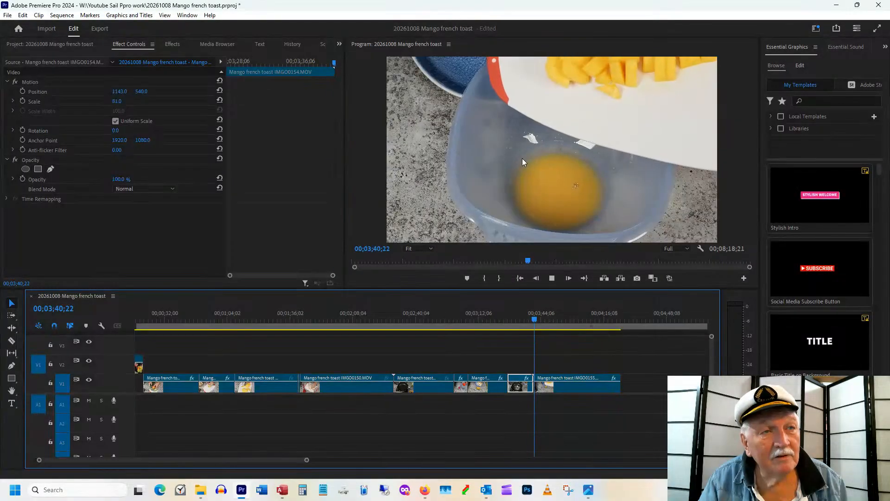
# - Stop playback and ripple delete the empty gap between clips IMGO0155 and IMGO0156 on the video track
pyautogui.press('space')
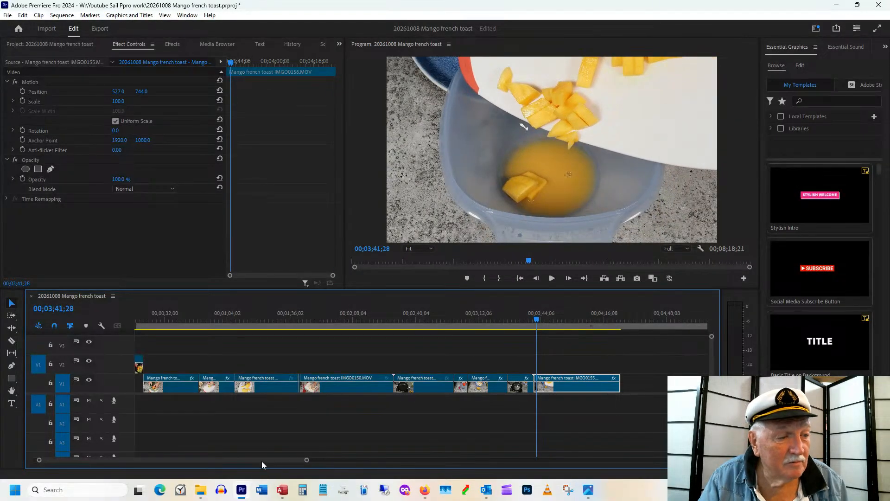
pyautogui.moveTo(262, 461); pyautogui.dragTo(283, 460)
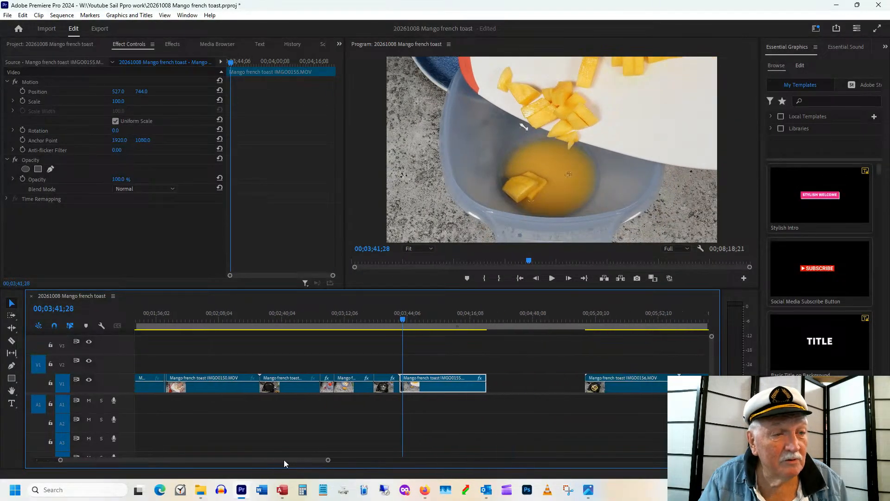
pyautogui.rightClick(509, 382)
pyautogui.click(527, 385)
# - Trim the end of clip IMGO0156 to 00;05;10;20 and ripple delete the gap before clip IMGO0157
pyautogui.moveTo(487, 319); pyautogui.dragTo(575, 304)
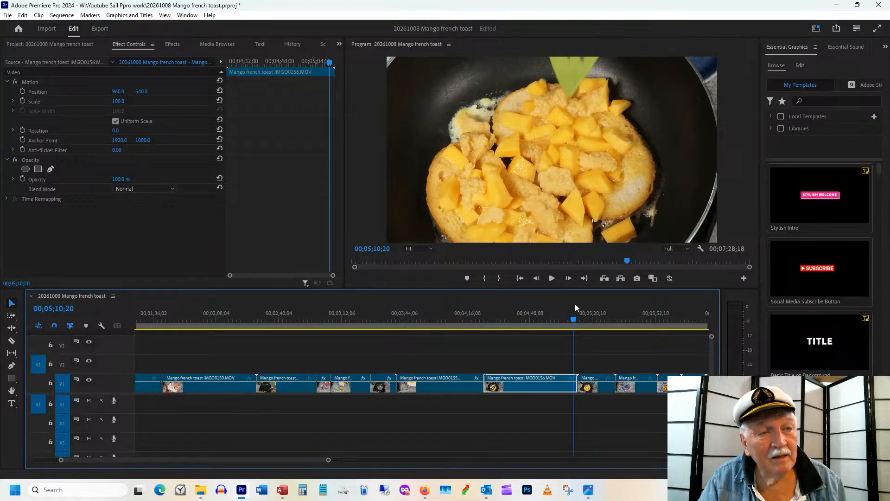
pyautogui.moveTo(576, 377); pyautogui.dragTo(572, 381)
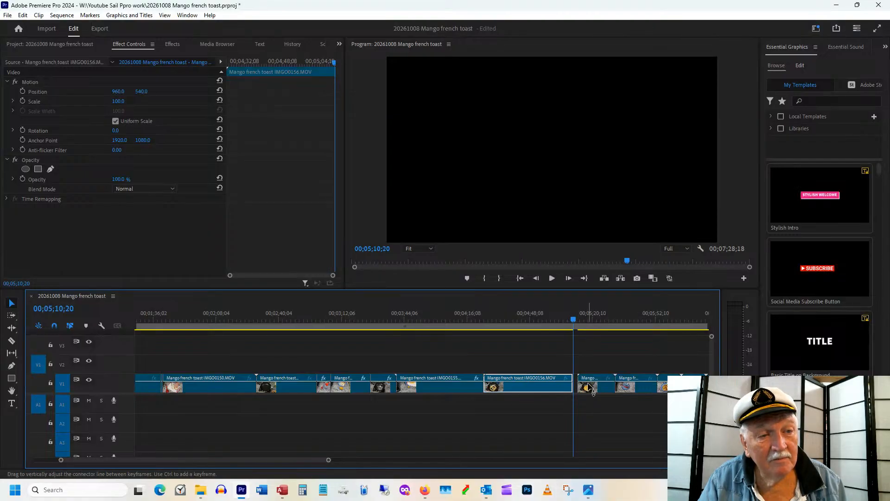
pyautogui.moveTo(586, 322); pyautogui.dragTo(595, 319)
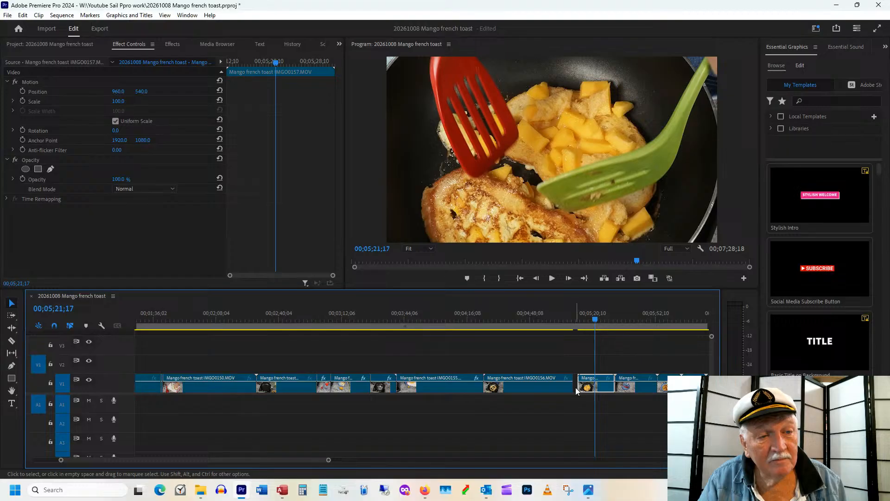
pyautogui.rightClick(577, 391)
pyautogui.click(585, 394)
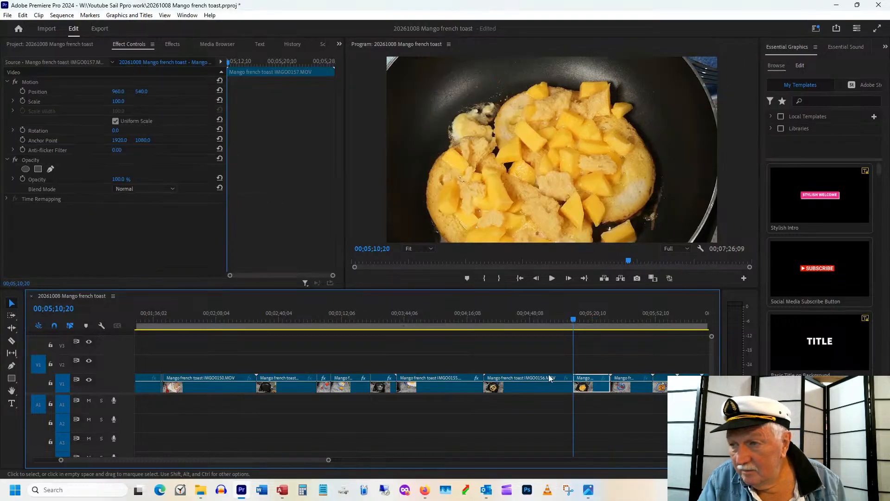
# - Trim the start of clip IMGO0157 to 00;05;12;06 to cut its opening frames
pyautogui.scroll(-5, 215, 460)
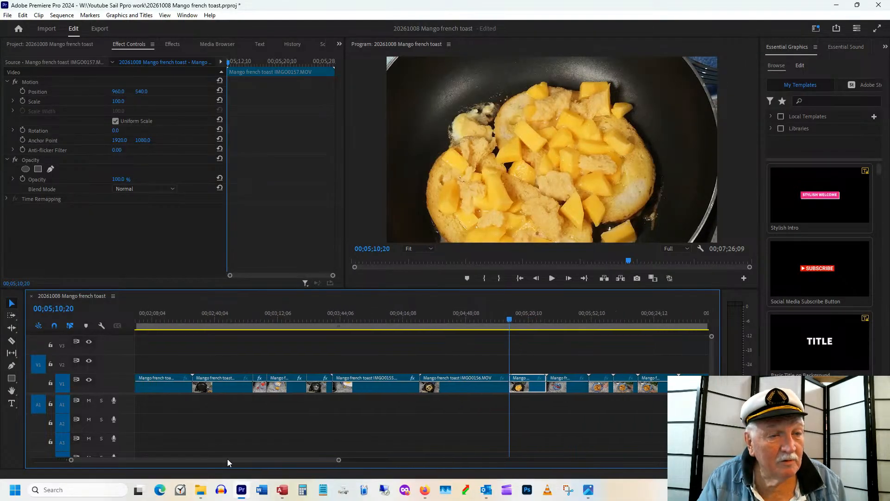
pyautogui.moveTo(388, 318); pyautogui.dragTo(397, 332)
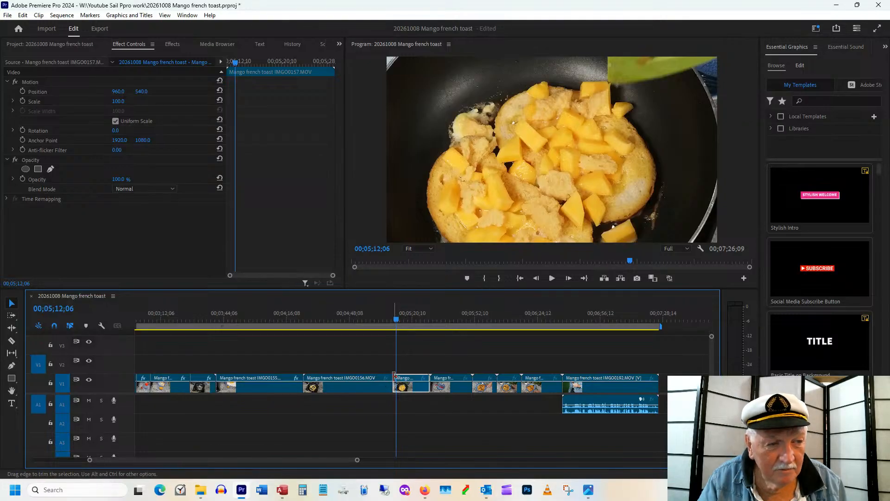
pyautogui.moveTo(395, 377); pyautogui.dragTo(398, 380)
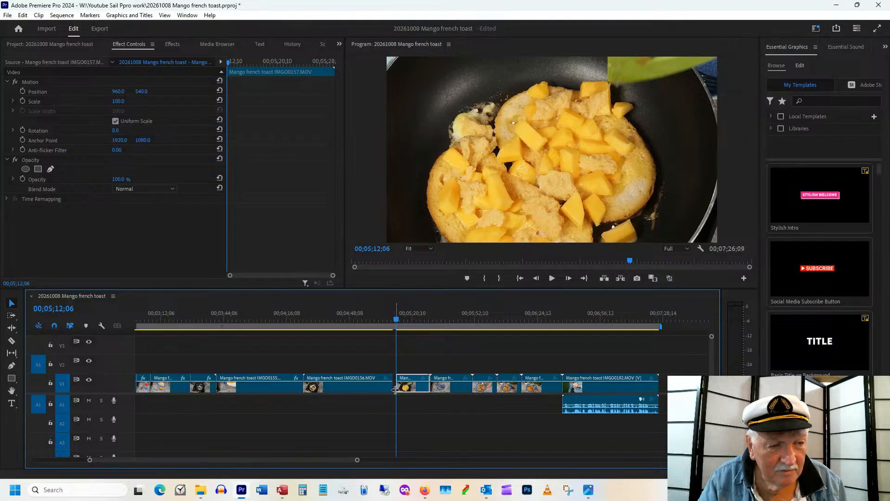
# - Ripple delete the small gap between clips IMGO0156 and IMGO0157 and compare the frames on either side of the cut
pyautogui.rightClick(393, 388)
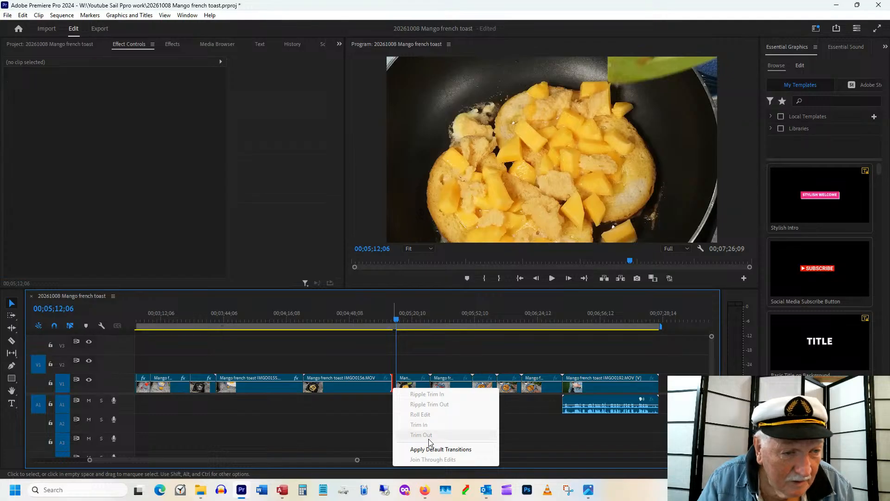
pyautogui.click(382, 424)
pyautogui.click(405, 318)
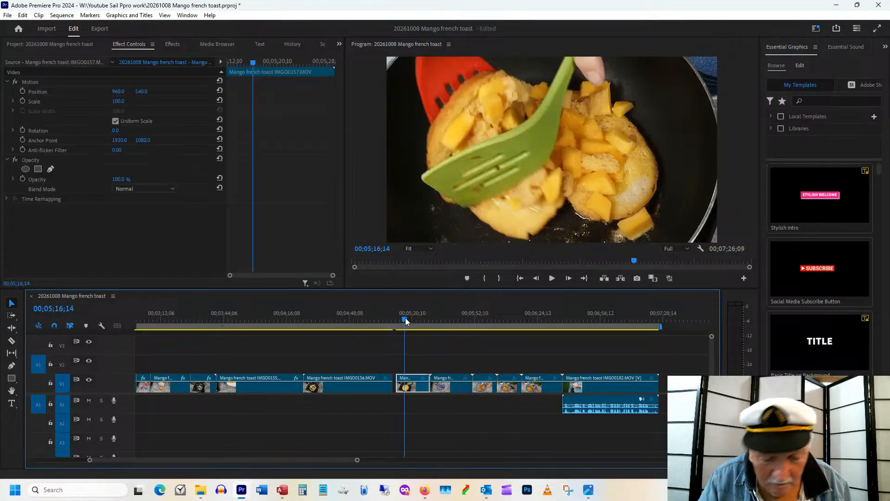
pyautogui.press('=')
pyautogui.press('=')
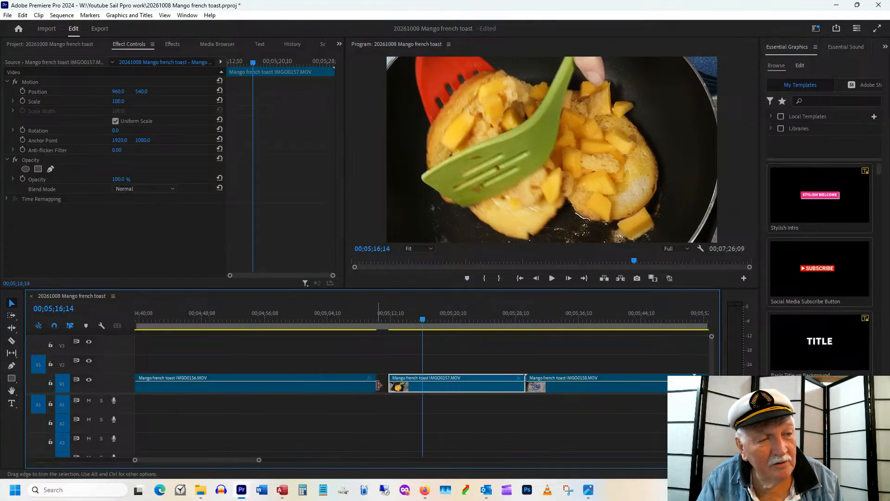
pyautogui.click(383, 387)
pyautogui.rightClick(383, 386)
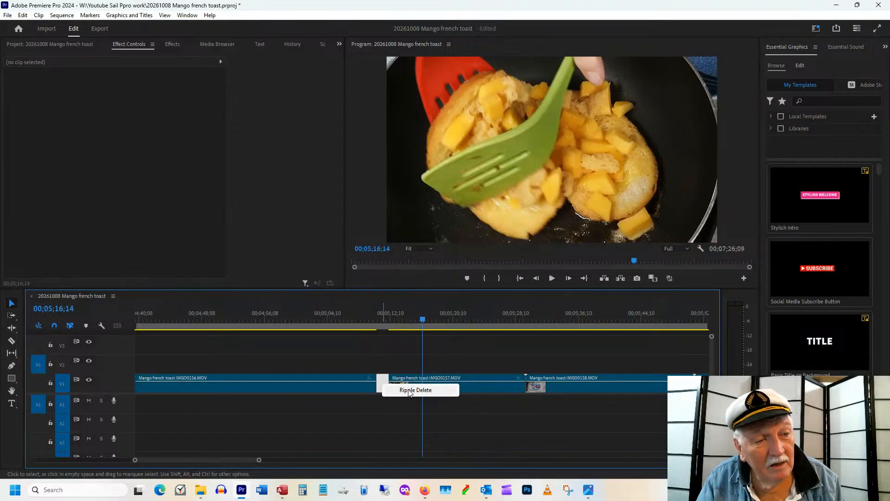
pyautogui.click(408, 390)
pyautogui.click(374, 320)
pyautogui.click(380, 320)
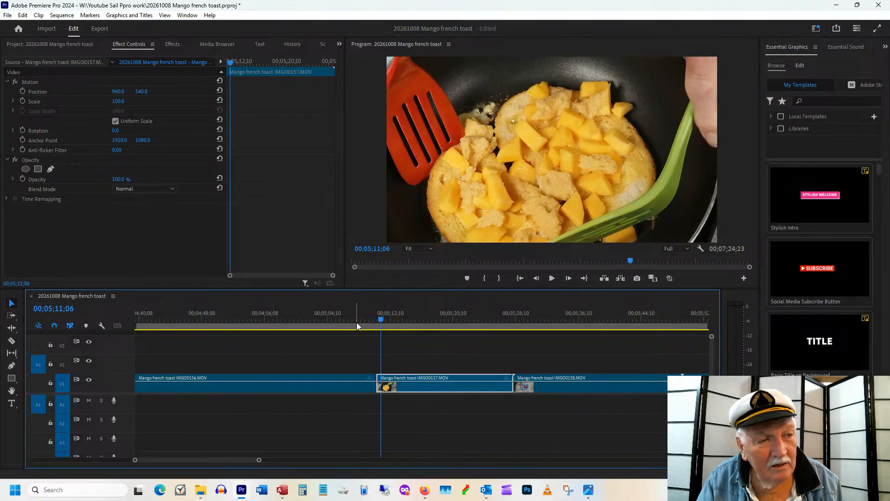
pyautogui.click(372, 320)
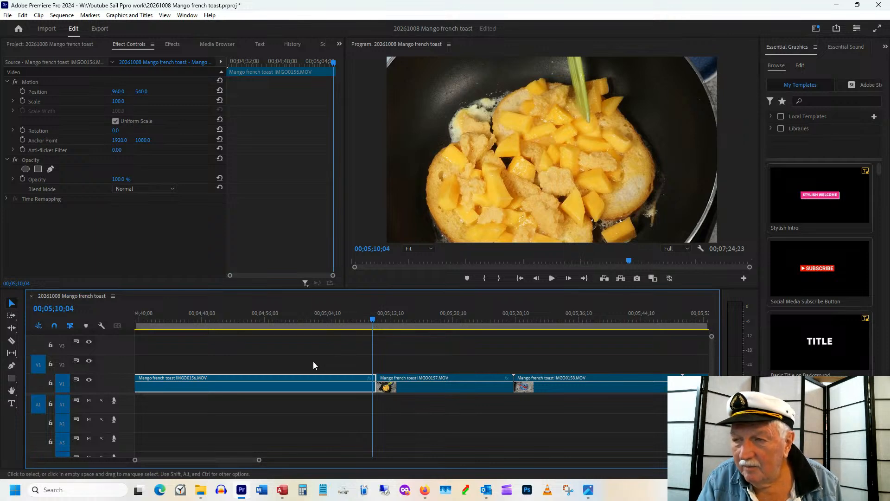
pyautogui.click(382, 320)
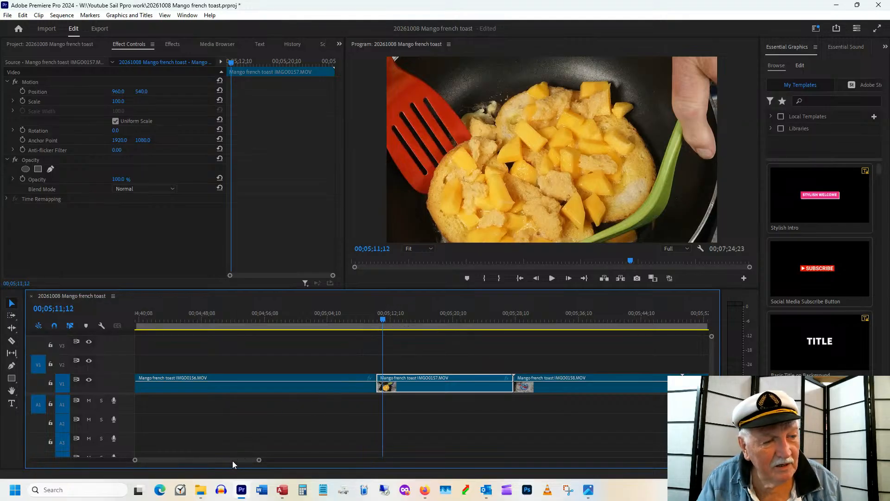
# - Trim the end of clip IMGO0157 to 00;05;23;22, after the toast has been flipped
pyautogui.moveTo(232, 461); pyautogui.dragTo(239, 461)
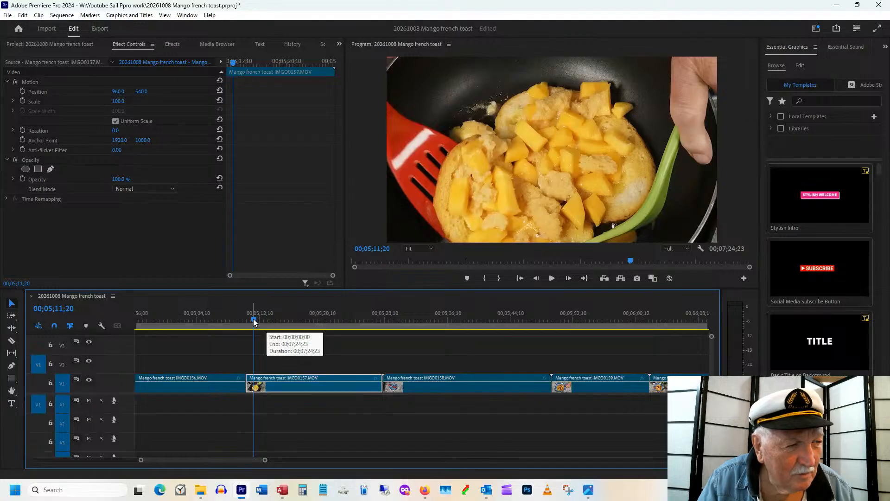
pyautogui.moveTo(254, 323); pyautogui.dragTo(349, 316)
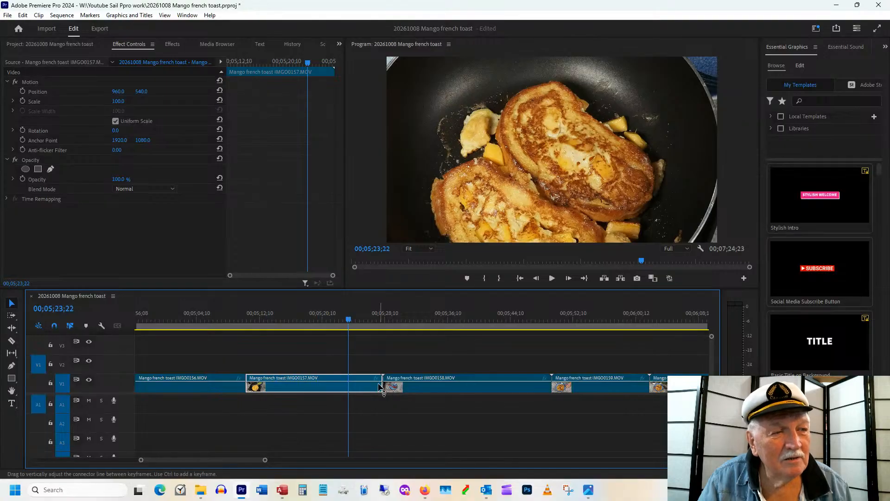
pyautogui.moveTo(381, 387); pyautogui.dragTo(349, 386)
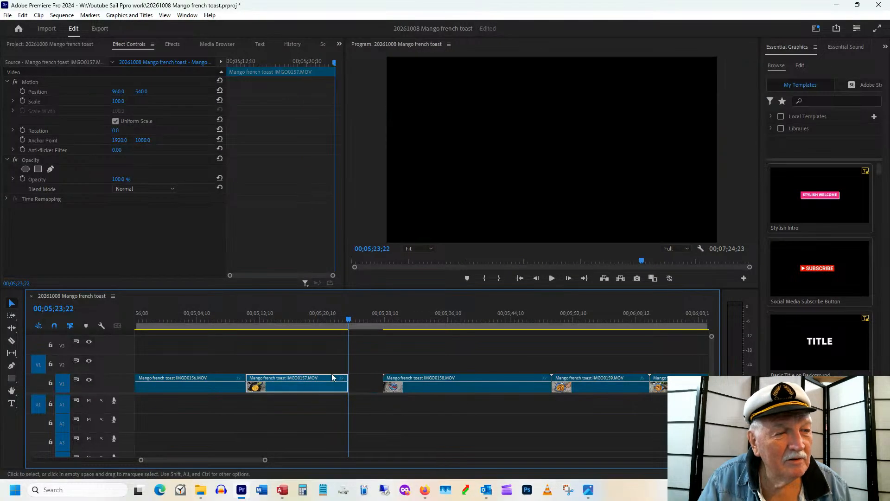
# - Set the vertical position of clip IMGO0156 to 430 to shift its picture upward
pyautogui.moveTo(298, 317); pyautogui.dragTo(225, 319)
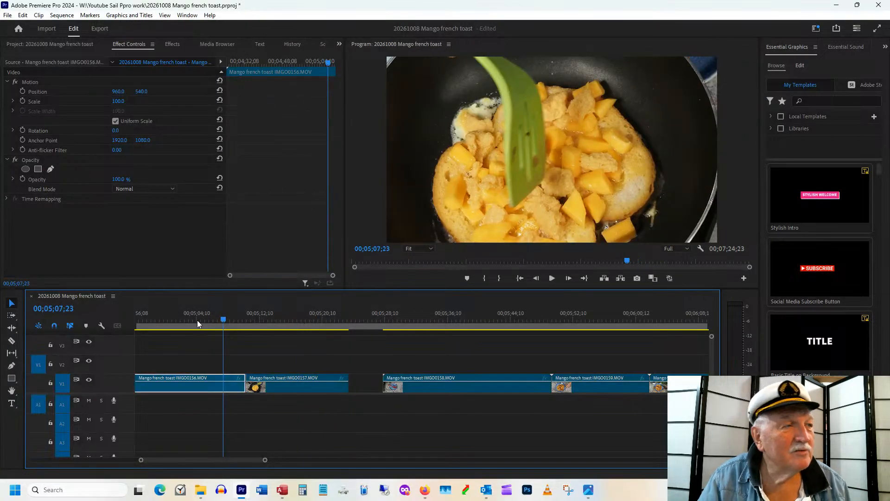
pyautogui.moveTo(141, 92); pyautogui.dragTo(146, 91)
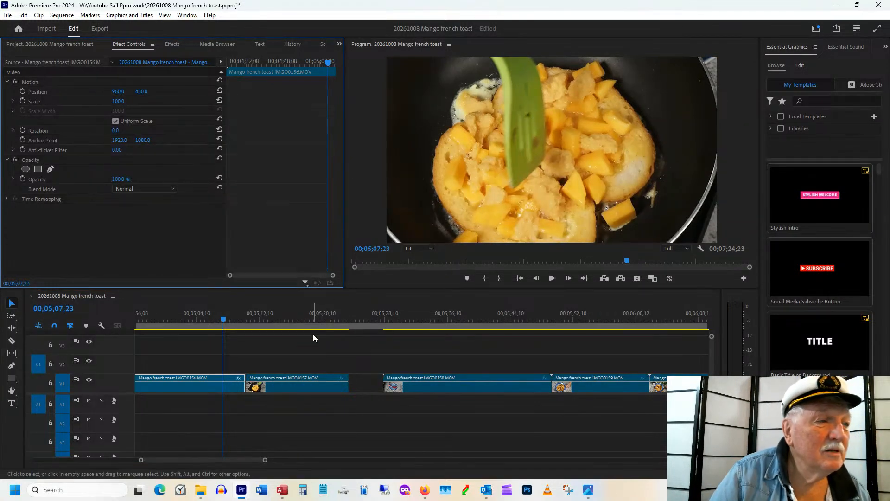
# - Adjust the vertical position of clip IMGO0157 to 410 so its framing matches clip IMGO0156 across the cut
pyautogui.click(258, 315)
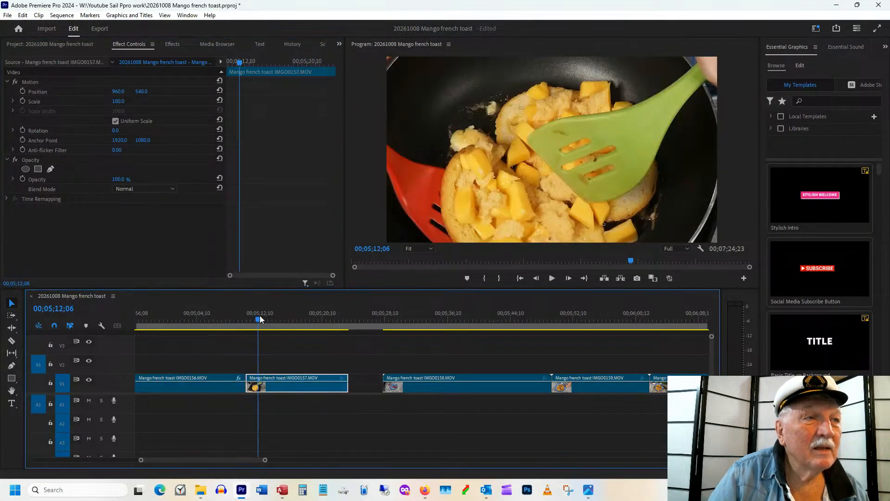
pyautogui.click(141, 92)
pyautogui.write('450')
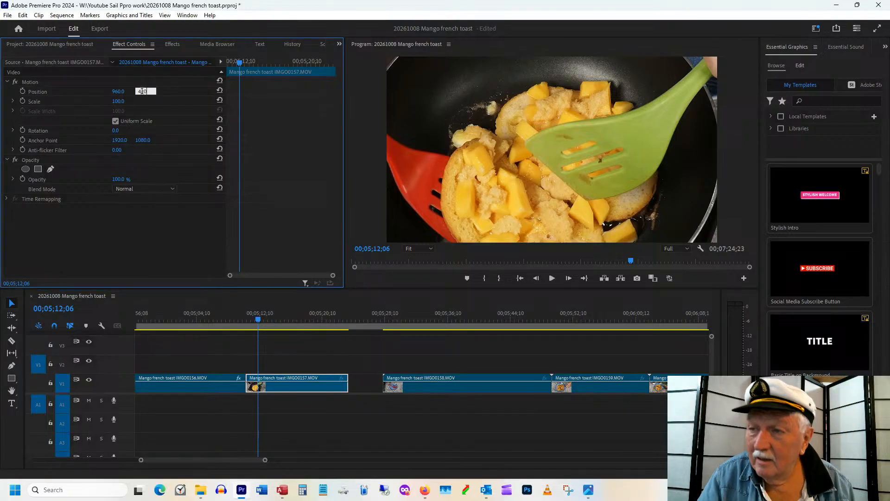
pyautogui.press('Return')
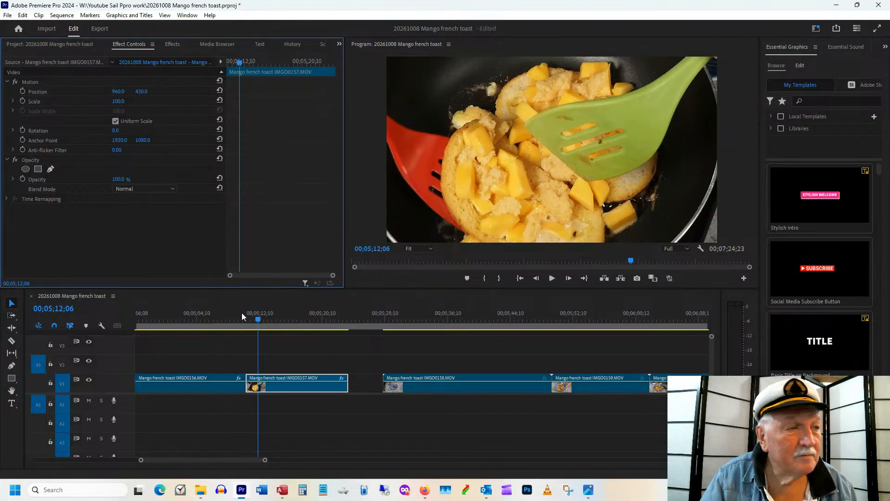
pyautogui.moveTo(242, 313)
pyautogui.mouseDown()
pyautogui.moveTo(221, 318)
pyautogui.moveTo(255, 326)
pyautogui.mouseUp()
pyautogui.moveTo(135, 91); pyautogui.dragTo(141, 91)
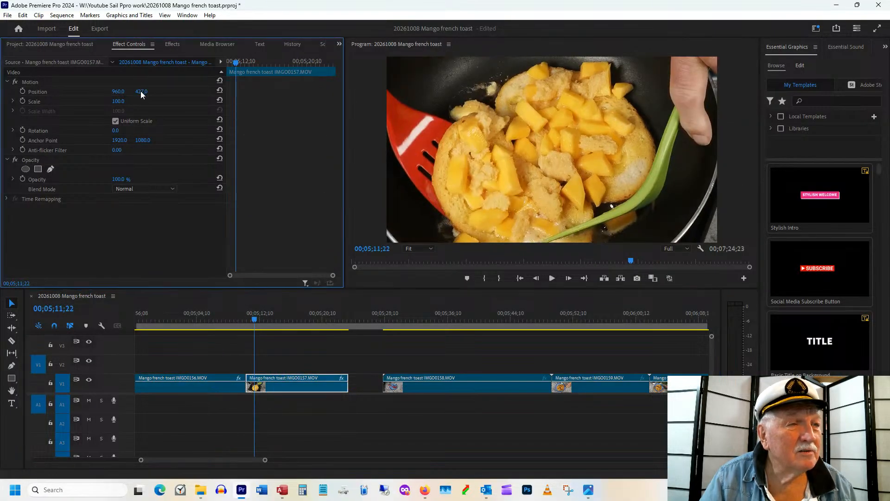
pyautogui.moveTo(238, 325); pyautogui.dragTo(251, 325)
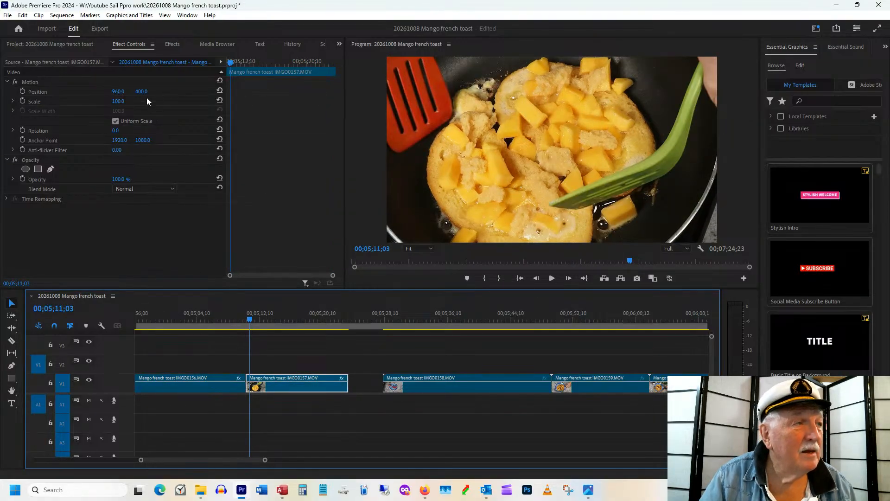
pyautogui.moveTo(141, 92); pyautogui.dragTo(152, 93)
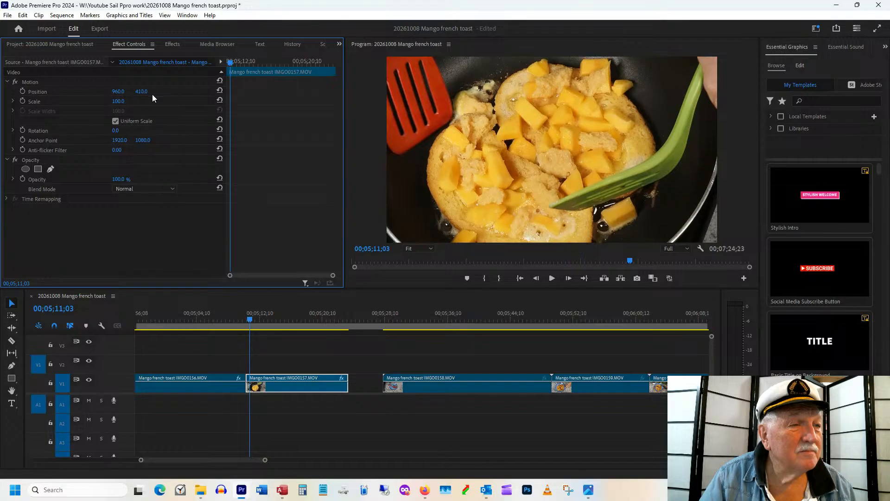
pyautogui.click(236, 322)
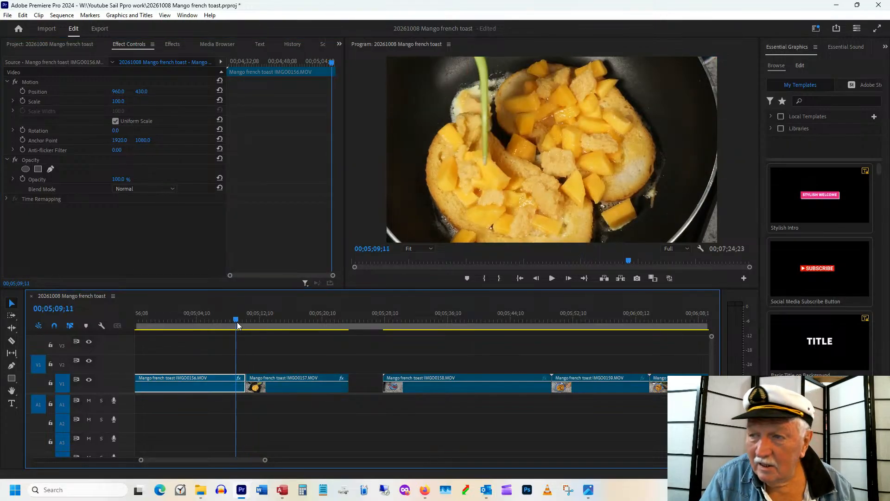
# - Trim the start of clip IMGO0158 to 00;05;32;25 and ripple delete the gap after clip IMGO0157
pyautogui.moveTo(238, 322); pyautogui.dragTo(420, 323)
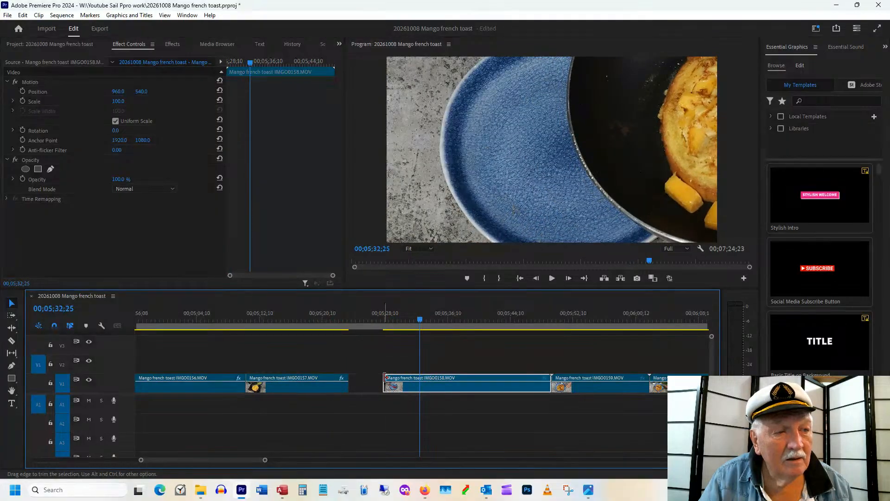
pyautogui.moveTo(385, 378); pyautogui.dragTo(420, 377)
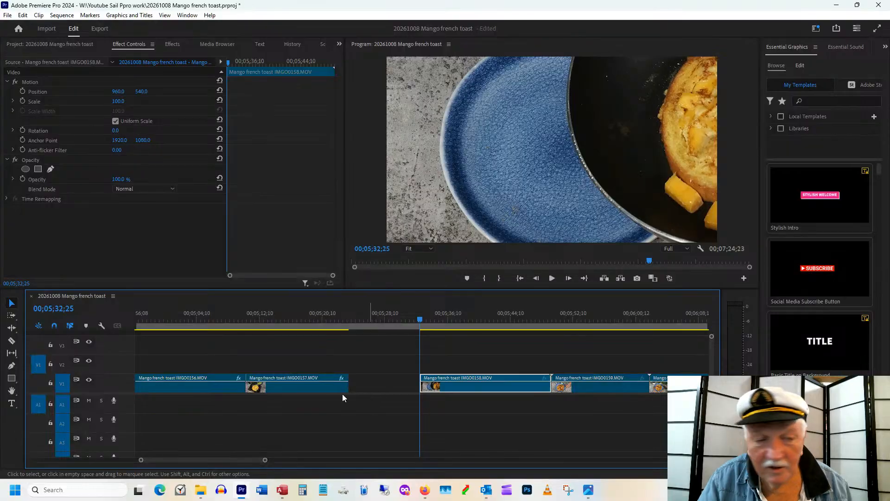
pyautogui.rightClick(370, 386)
pyautogui.click(400, 387)
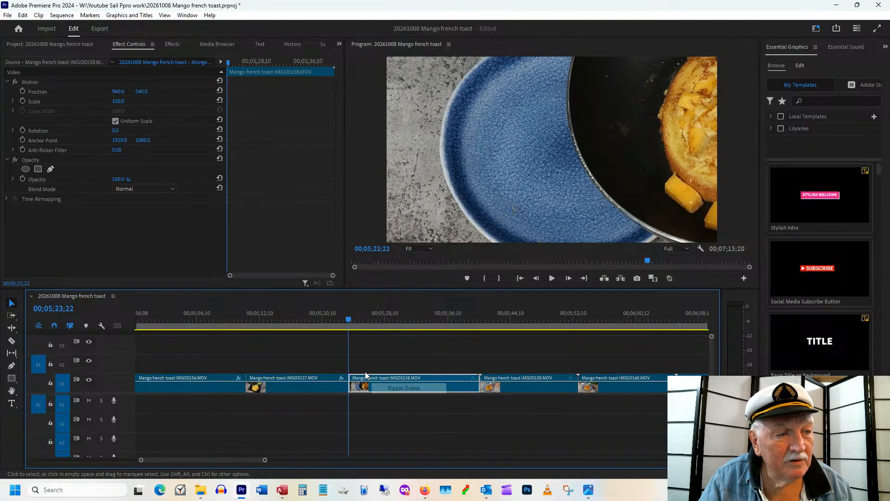
# - Trim the end of clip IMGO0158 to 00;05;36;04, once both toast slices are on the plate
pyautogui.moveTo(337, 324); pyautogui.dragTo(448, 327)
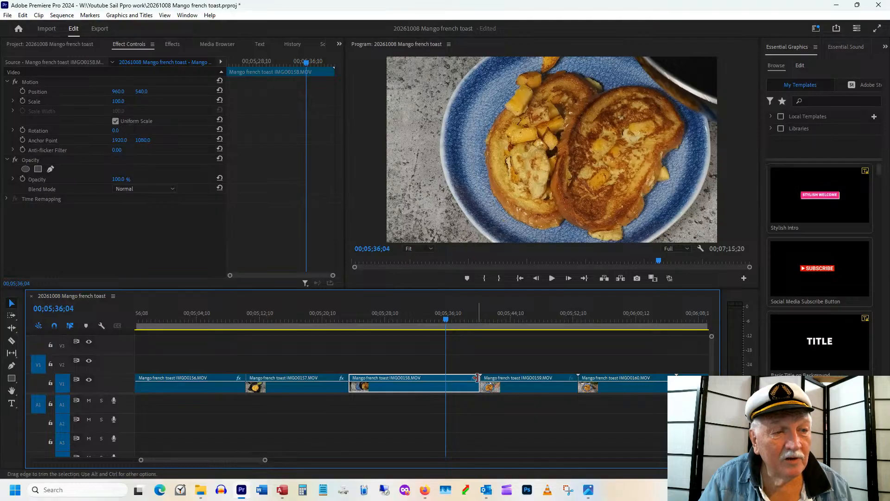
pyautogui.moveTo(479, 381); pyautogui.dragTo(445, 381)
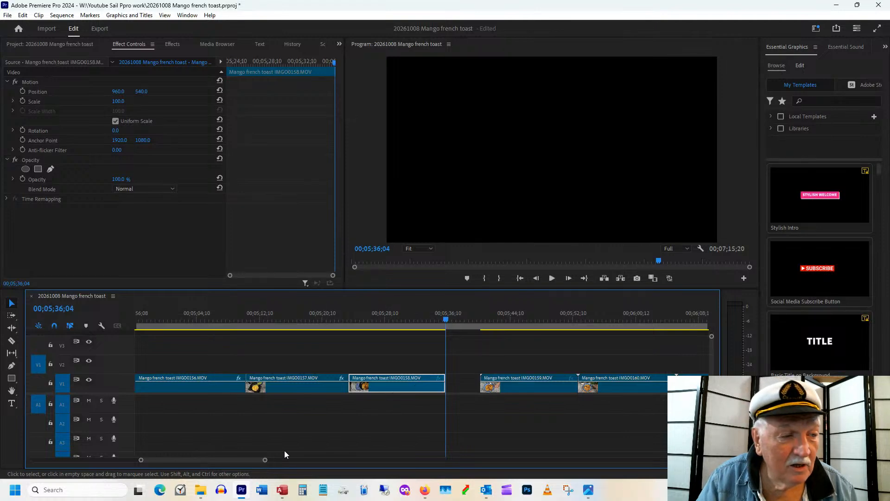
# - Trim about three seconds off the start of clip IMGO0159 and move the playhead to 00;05;46;05 within it
pyautogui.moveTo(234, 459); pyautogui.dragTo(240, 459)
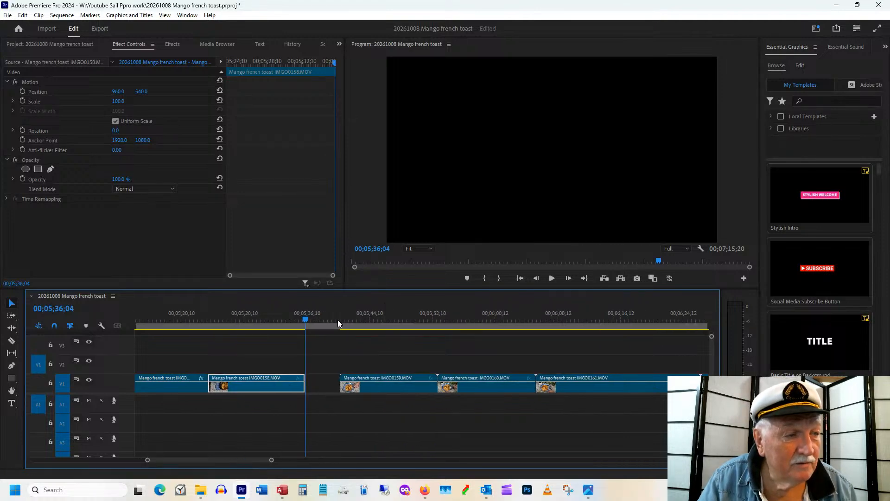
pyautogui.moveTo(338, 320); pyautogui.dragTo(367, 329)
pyautogui.moveTo(346, 382); pyautogui.dragTo(366, 383)
pyautogui.click(384, 319)
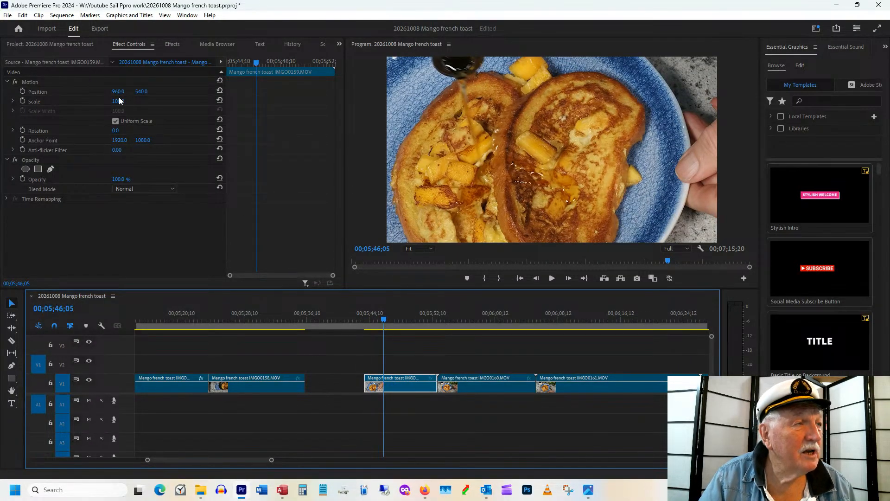
# - Reframe clip IMGO0159 with scale 61 and horizontal position 1061, and trim its end to 00;05;51;11
pyautogui.moveTo(122, 100)
pyautogui.mouseDown()
pyautogui.moveTo(102, 106)
pyautogui.moveTo(165, 90)
pyautogui.moveTo(238, 94)
pyautogui.moveTo(118, 102)
pyautogui.mouseUp()
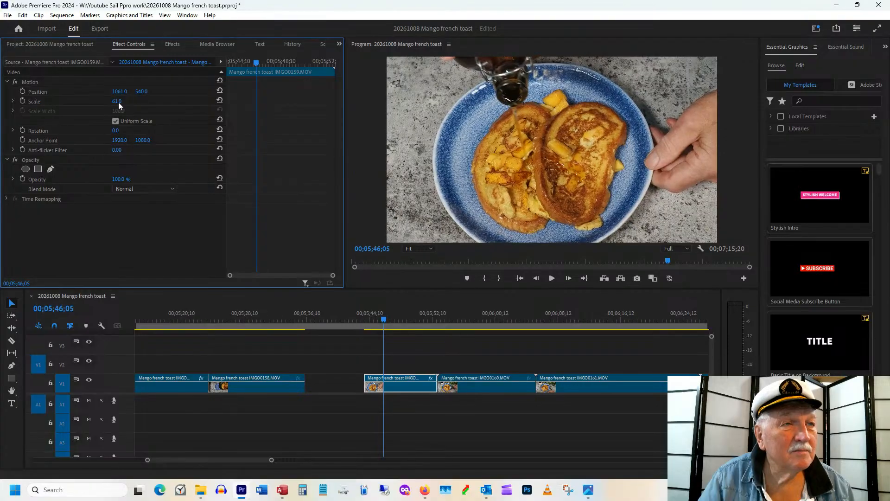
pyautogui.moveTo(358, 318); pyautogui.dragTo(426, 302)
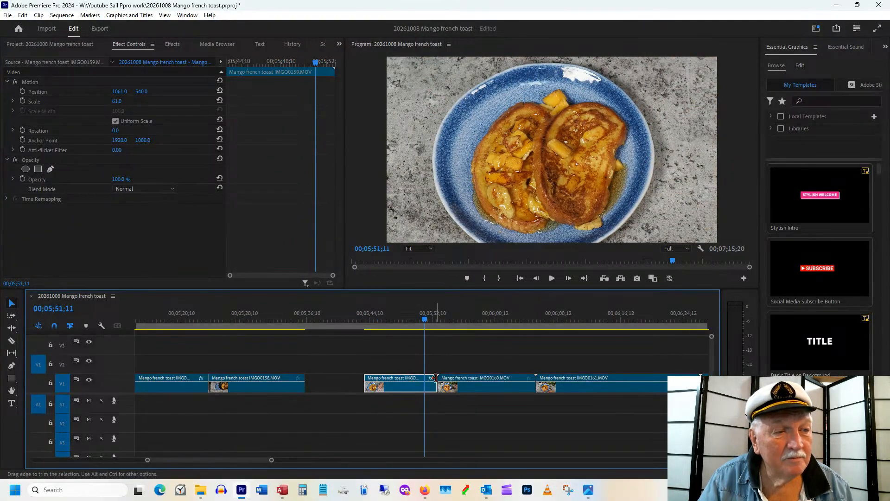
pyautogui.moveTo(435, 375); pyautogui.dragTo(424, 376)
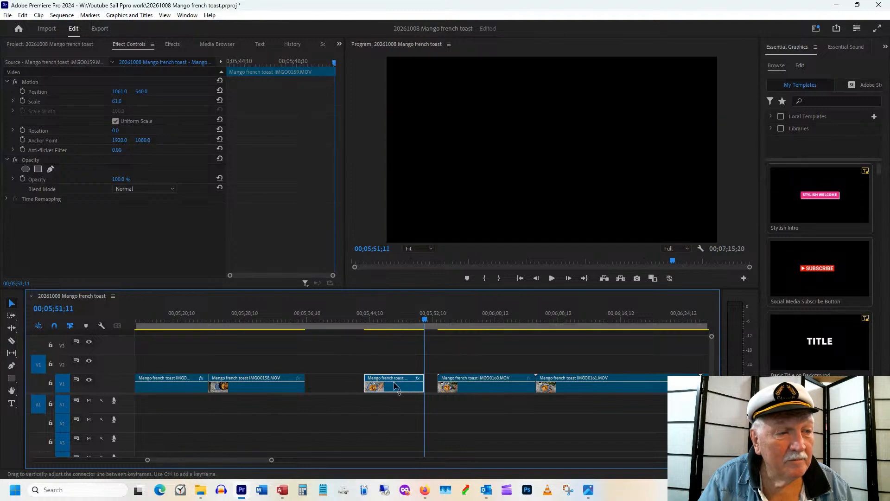
# - Ripple delete the gap between clips IMGO0158 and IMGO0159 and move the playhead to 00;06;02;15 within clip IMGO0161
pyautogui.rightClick(332, 383)
pyautogui.click(365, 388)
pyautogui.moveTo(305, 320); pyautogui.dragTo(512, 315)
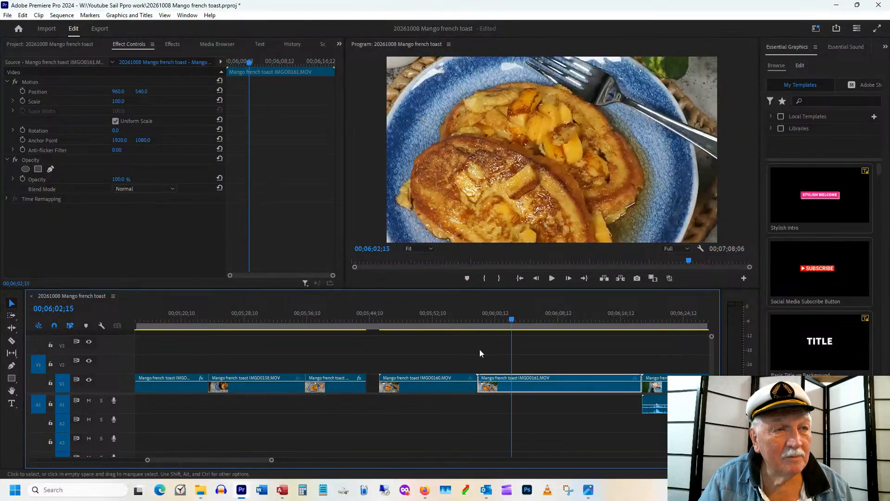
# - Reveal clip IMGO0160 in the project and delete it there, together with its use in the sequence
pyautogui.rightClick(424, 385)
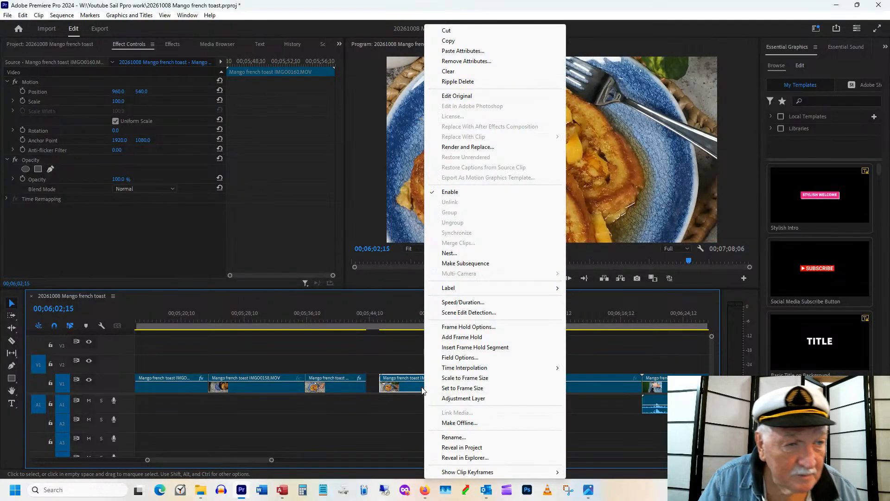
pyautogui.click(462, 446)
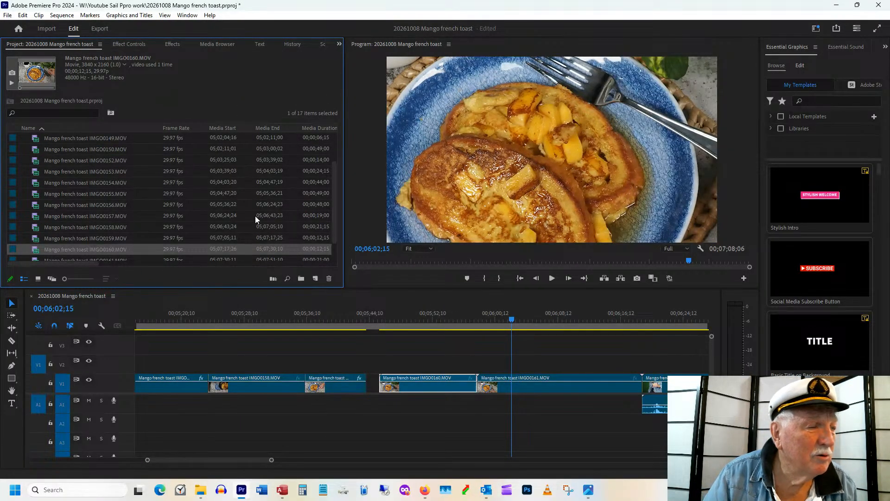
pyautogui.press('Delete')
pyautogui.click(492, 260)
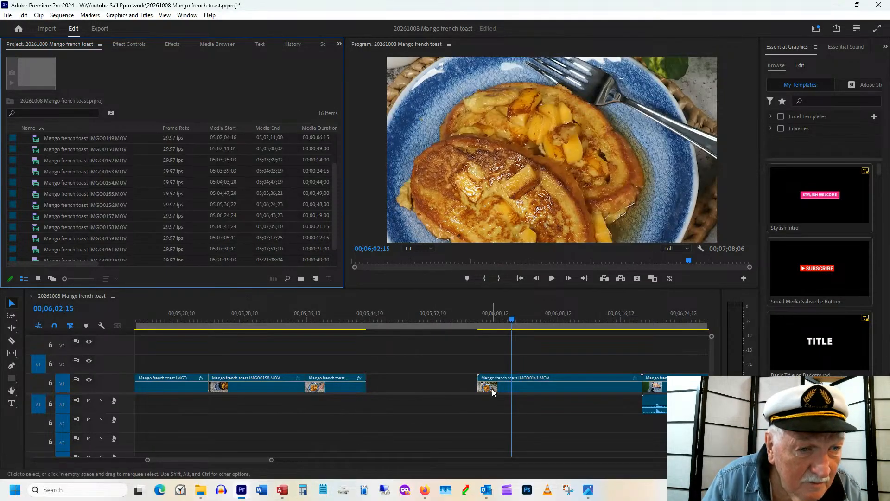
# - Switch to File Explorer and rename Mango french toast IMGO0160.MOV as z Mango french toast IMGO0160.MOV
pyautogui.click(197, 494)
pyautogui.scroll(-5, 422, 358)
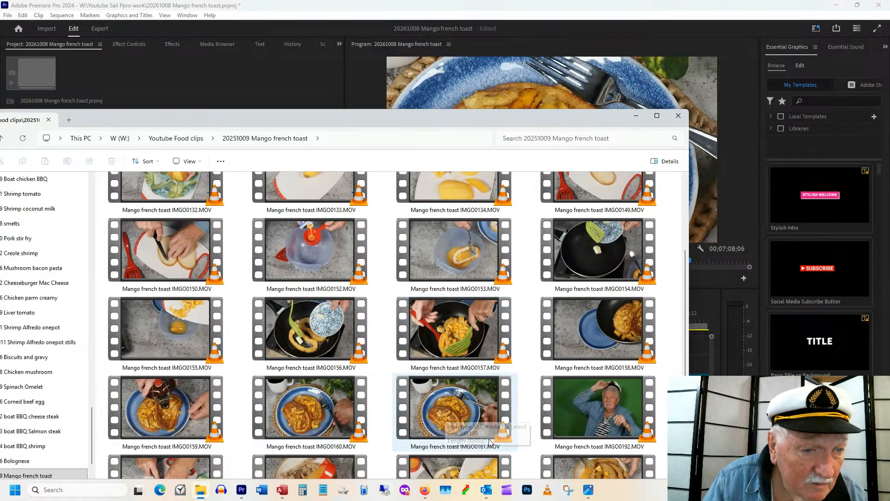
pyautogui.click(300, 447)
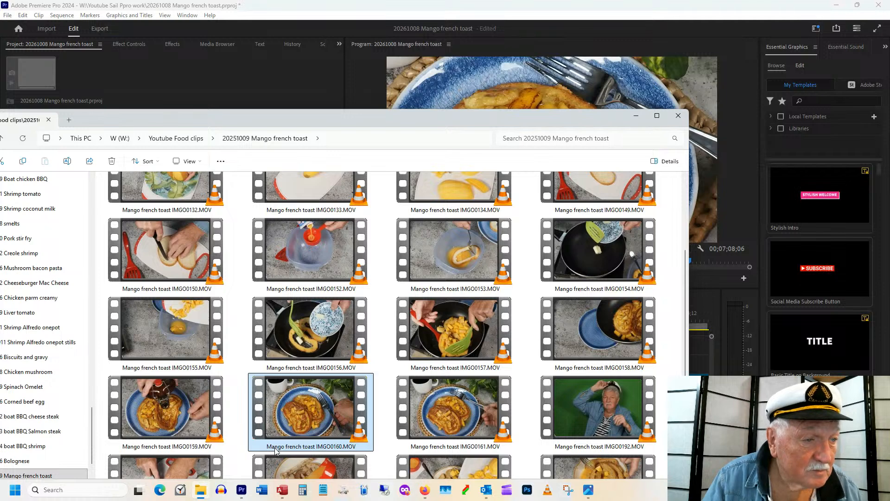
pyautogui.click(271, 446)
pyautogui.click(268, 447)
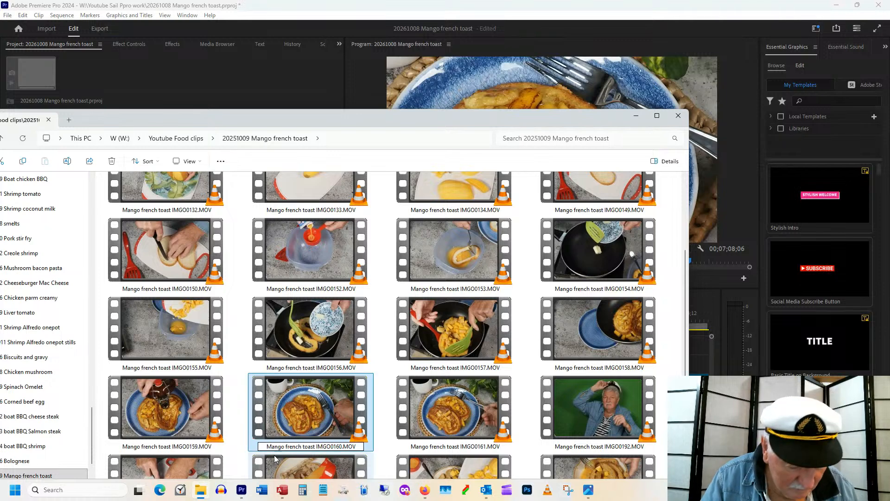
pyautogui.write('z')
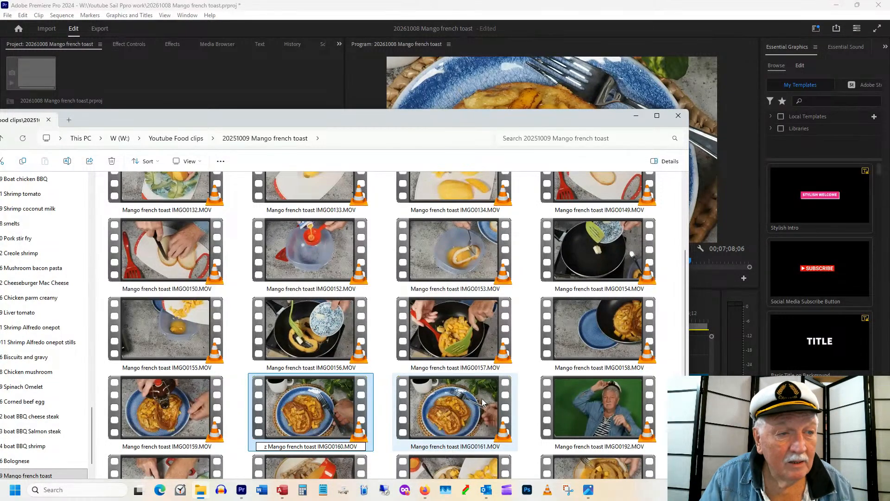
pyautogui.press('Return')
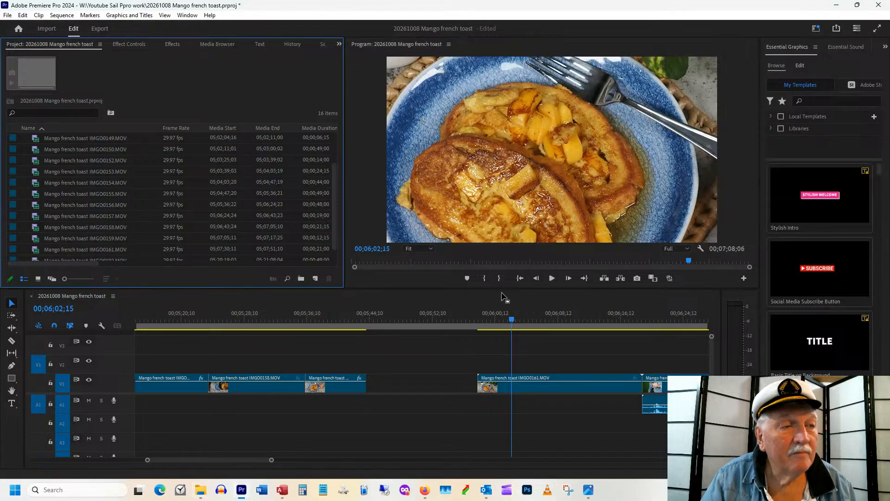
# - Back in Premiere Pro, ripple delete the gap between clips IMGO0159 and IMGO0161
pyautogui.click(402, 388)
pyautogui.rightClick(402, 389)
pyautogui.click(408, 395)
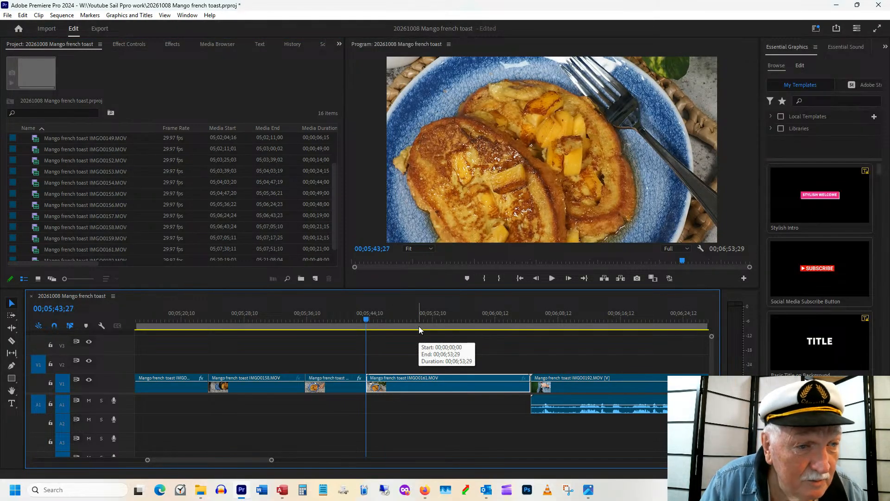
# - Trim the start of clip IMGO0161 to 00;05;53;08 and ripple delete the gap this leaves before it
pyautogui.click(371, 320)
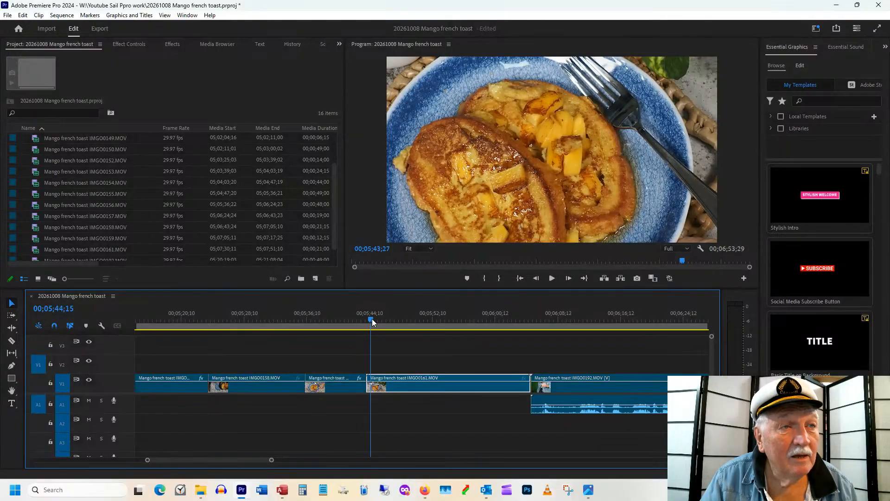
pyautogui.moveTo(372, 319); pyautogui.dragTo(441, 326)
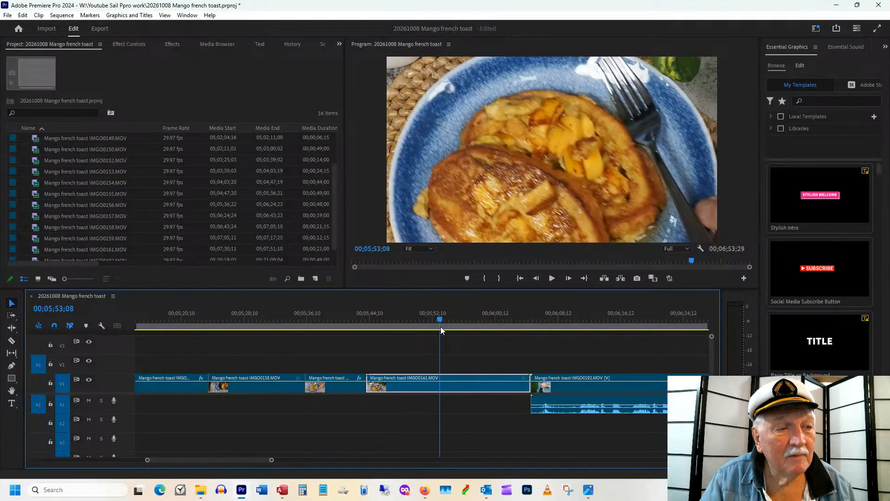
pyautogui.moveTo(371, 378); pyautogui.dragTo(440, 374)
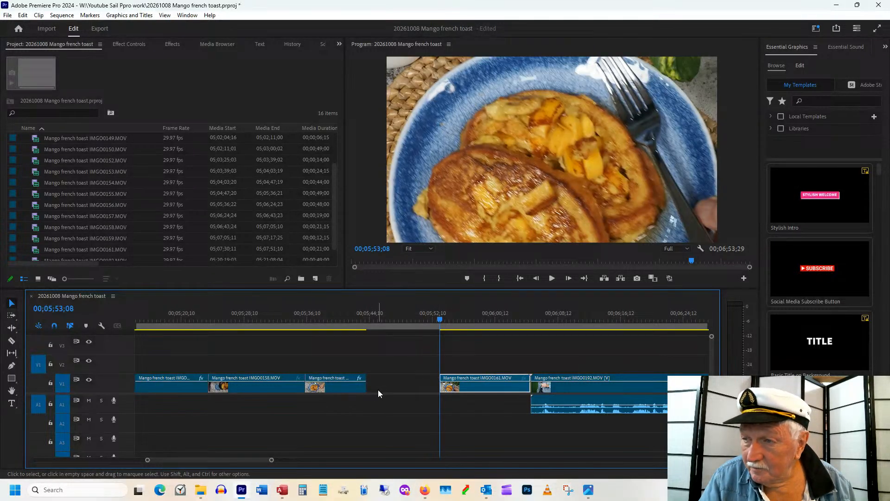
pyautogui.rightClick(404, 386)
pyautogui.click(422, 392)
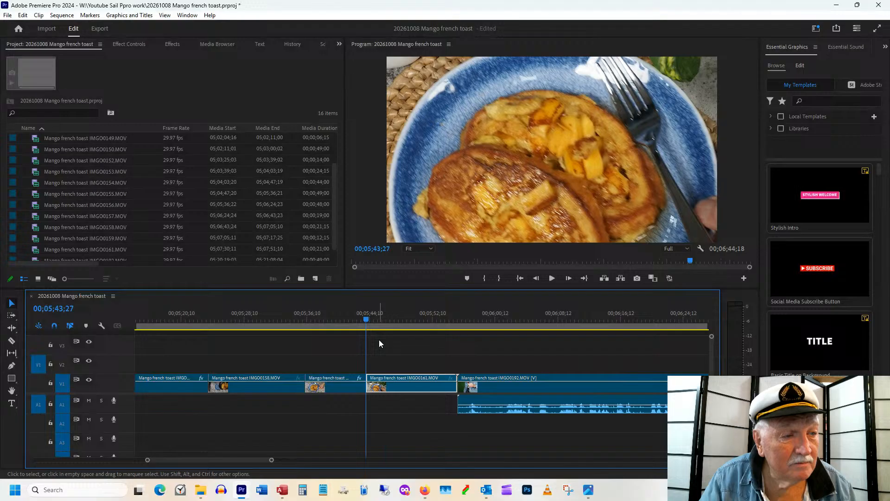
# - Check clip IMGO0161 at 00;05;47;09 and set its position to 1087, 418 to reframe the plate
pyautogui.click(365, 319)
pyautogui.moveTo(365, 319); pyautogui.dragTo(392, 323)
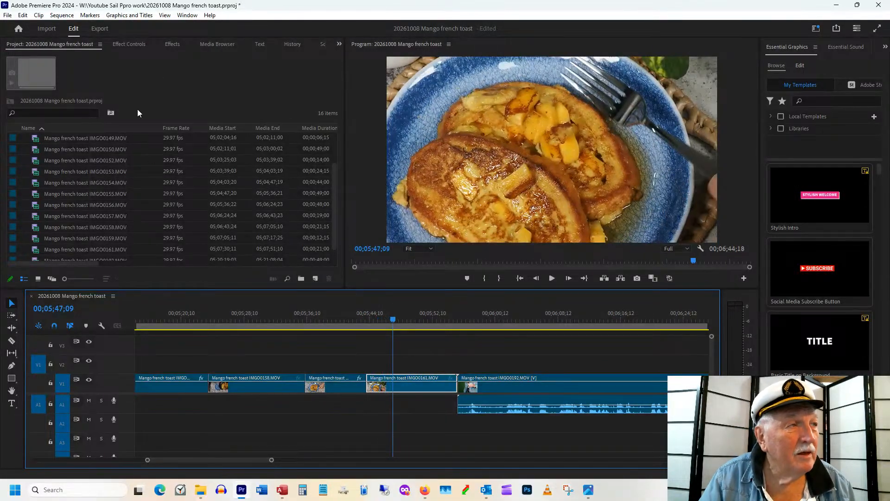
pyautogui.click(130, 45)
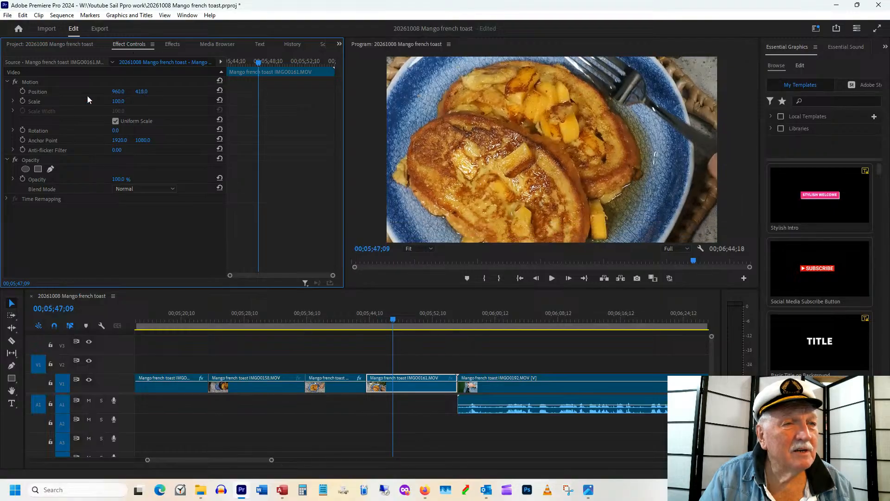
pyautogui.moveTo(117, 93); pyautogui.dragTo(135, 101)
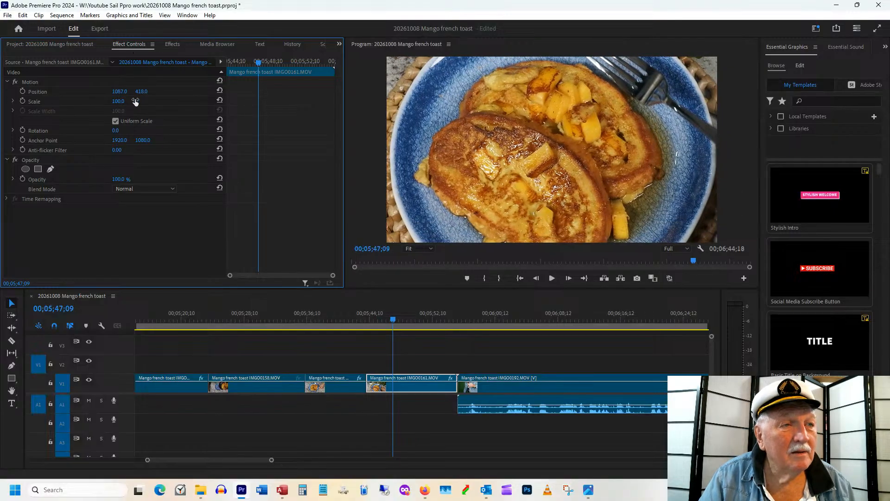
# - Trim the start of clip IMGO0161 to 00;05;45;14 and ripple delete the gap after clip IMGO0159
pyautogui.moveTo(387, 324)
pyautogui.mouseDown()
pyautogui.moveTo(359, 324)
pyautogui.moveTo(380, 329)
pyautogui.mouseUp()
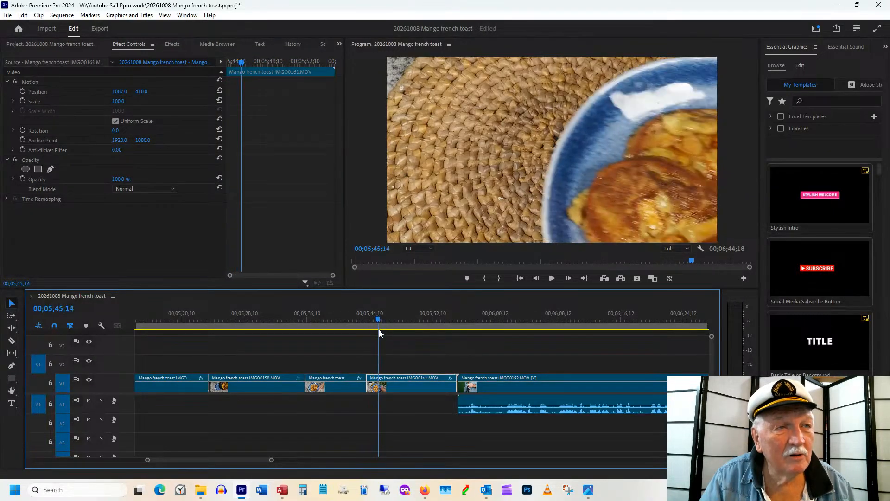
pyautogui.moveTo(369, 377); pyautogui.dragTo(379, 376)
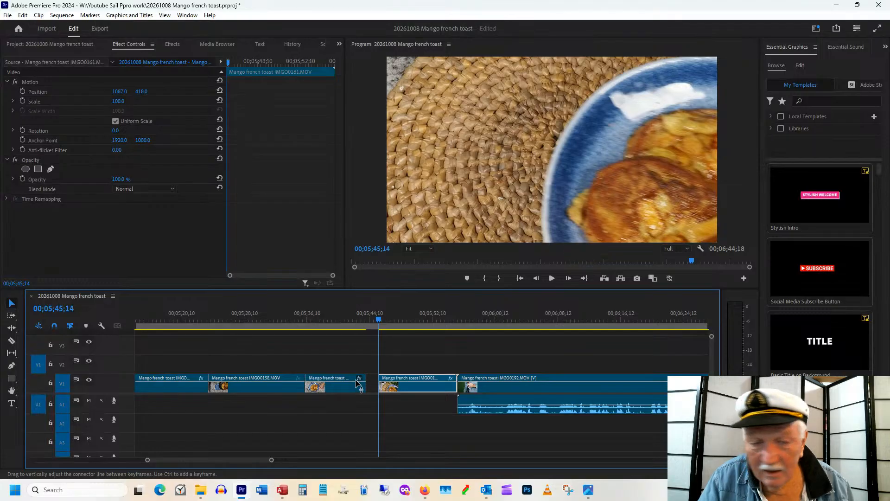
pyautogui.rightClick(373, 386)
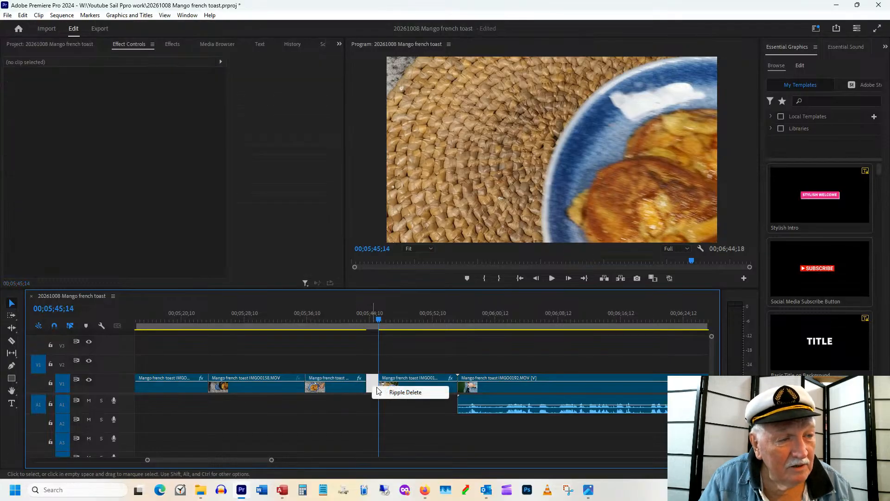
pyautogui.click(405, 392)
# - Trim the end of clip IMGO0161 to 00;05;50;18 and check the frame at 00;05;49;13
pyautogui.moveTo(358, 318); pyautogui.dragTo(375, 320)
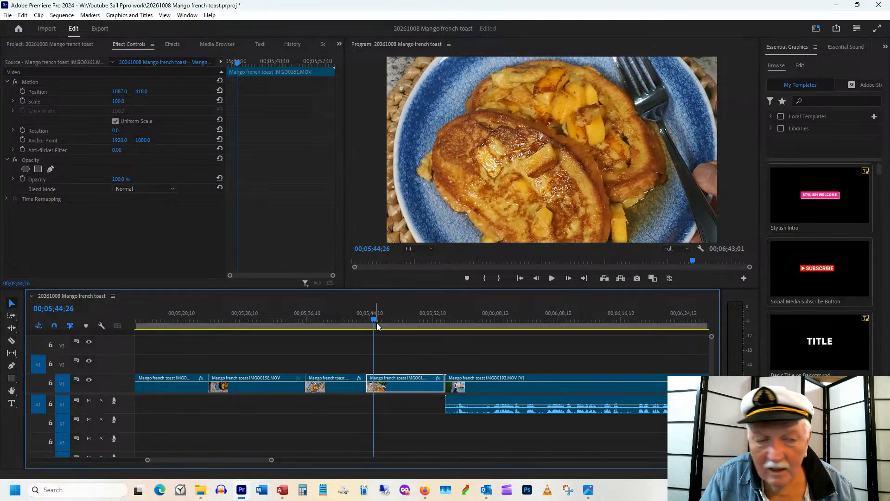
pyautogui.moveTo(381, 323); pyautogui.dragTo(420, 318)
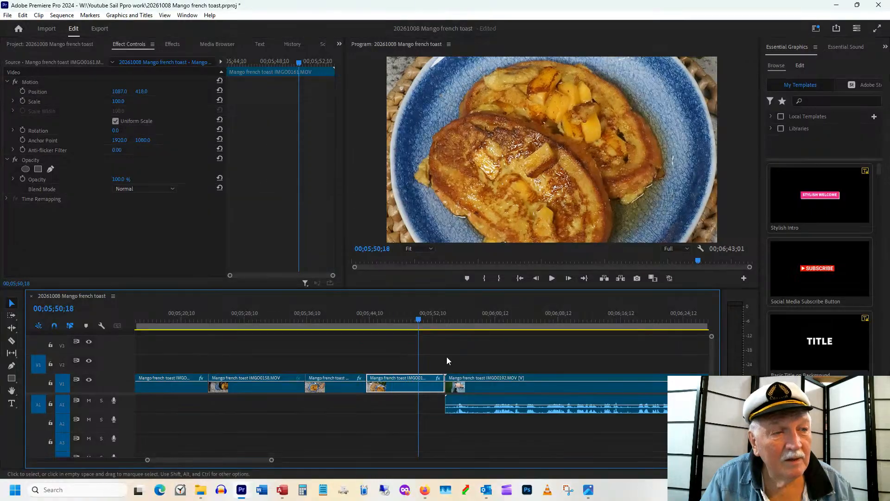
pyautogui.moveTo(442, 379); pyautogui.dragTo(419, 385)
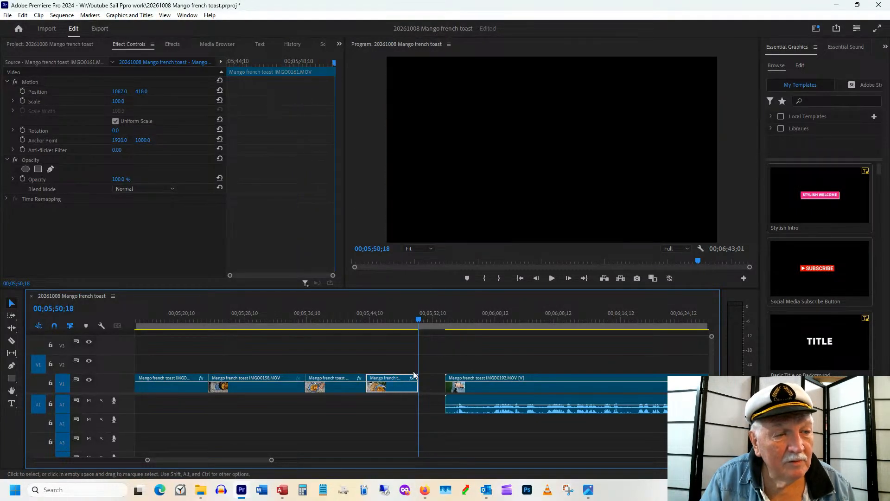
pyautogui.click(410, 311)
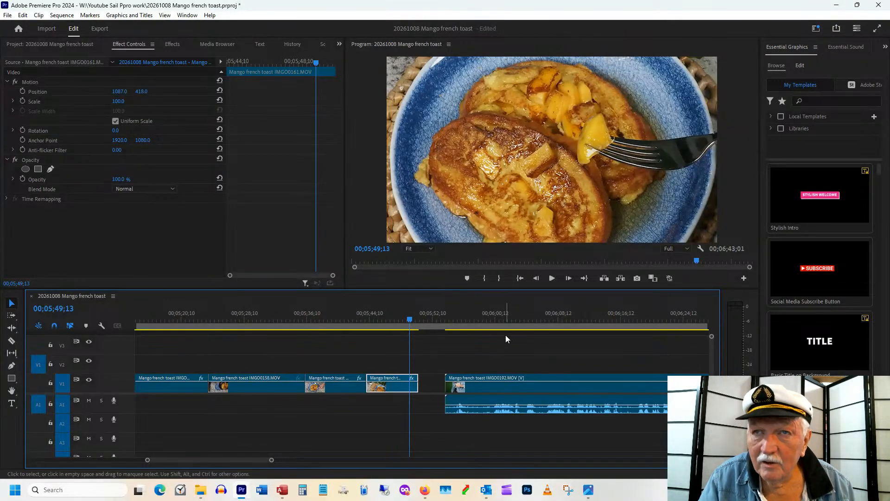
# - Trim the unwanted opening of green-screen clip IMGO0192, first to 00;05;59;25 and after playback to about 00;06;06;20
pyautogui.moveTo(454, 321); pyautogui.dragTo(491, 321)
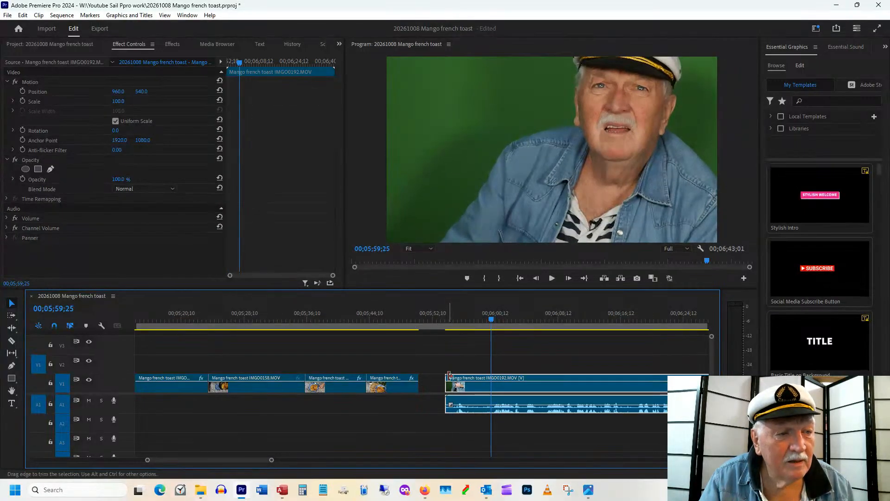
pyautogui.moveTo(447, 378); pyautogui.dragTo(492, 373)
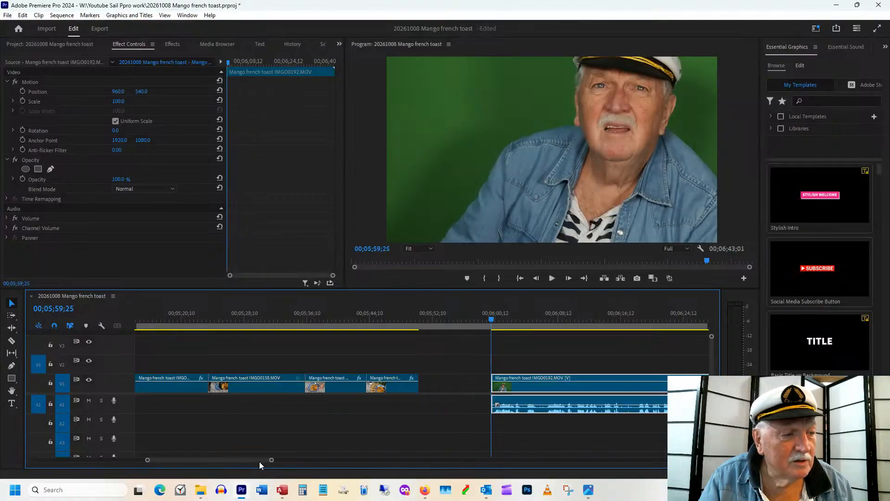
pyautogui.moveTo(246, 458); pyautogui.dragTo(259, 458)
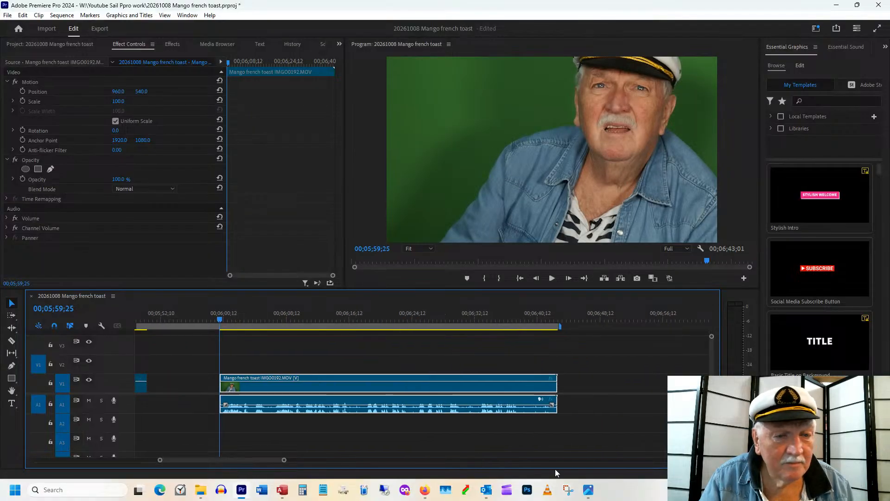
pyautogui.press('space')
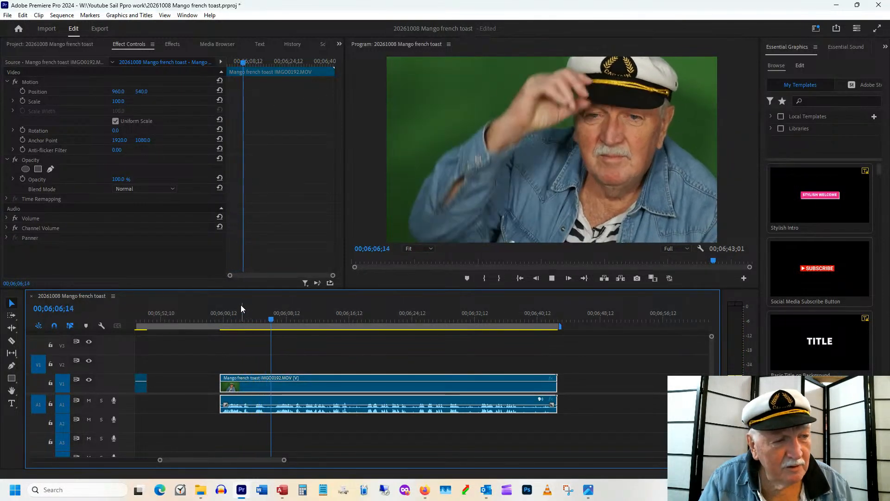
pyautogui.press('space')
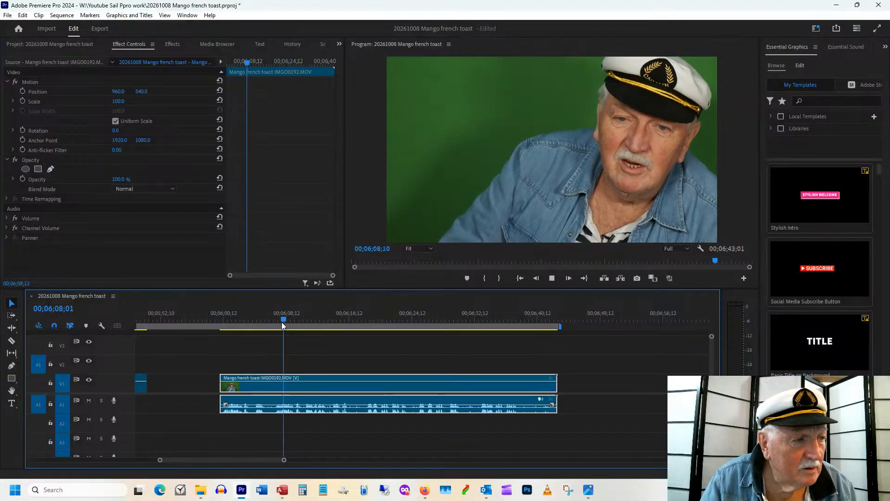
pyautogui.moveTo(222, 378); pyautogui.dragTo(273, 377)
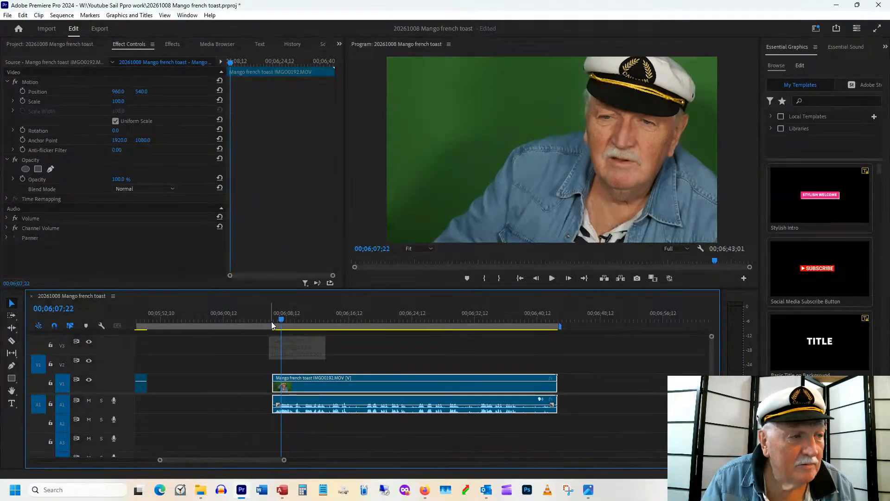
# - Play through green-screen clip IMGO0192 from its start and trim its end to 00;06;38;03
pyautogui.click(271, 321)
pyautogui.press('space')
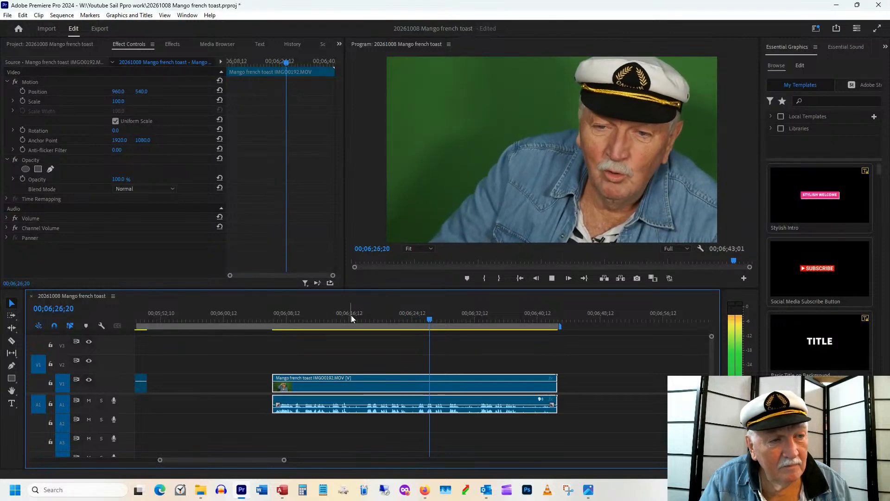
pyautogui.click(479, 322)
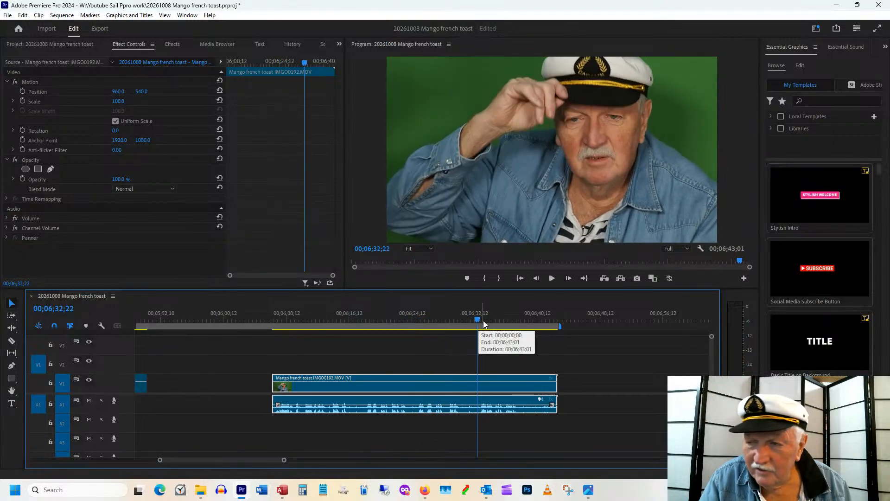
pyautogui.press('space')
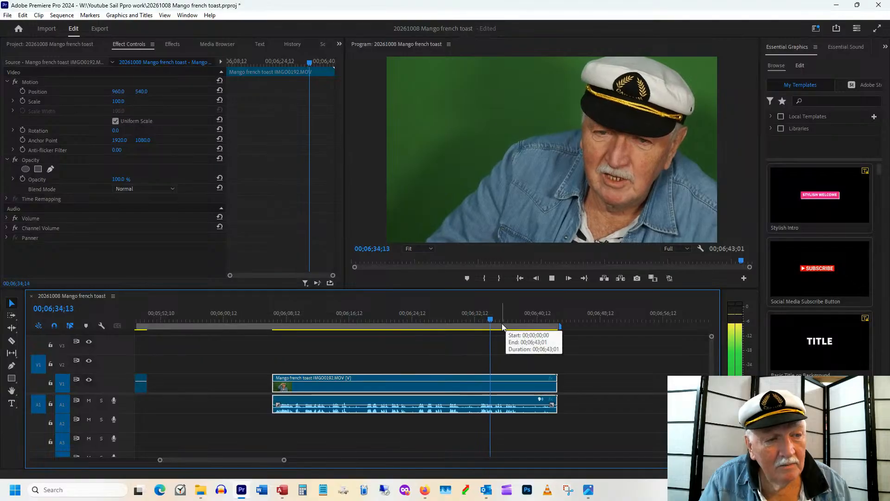
pyautogui.click(504, 322)
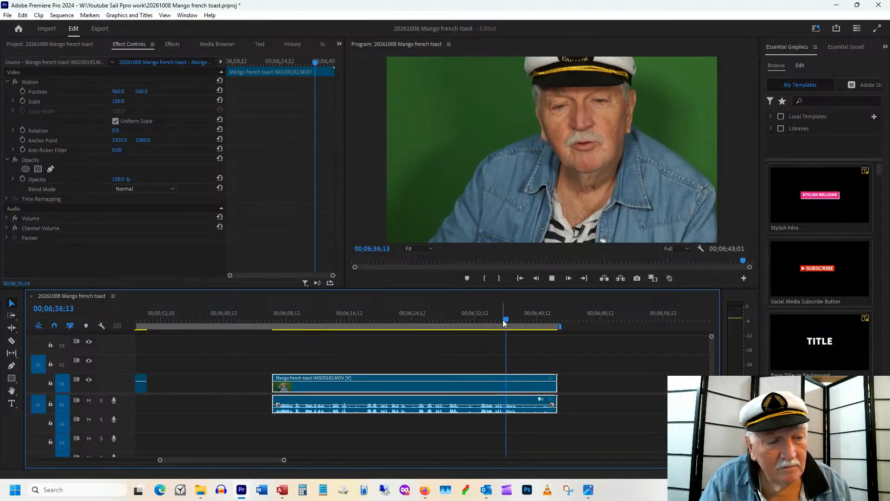
pyautogui.press('space')
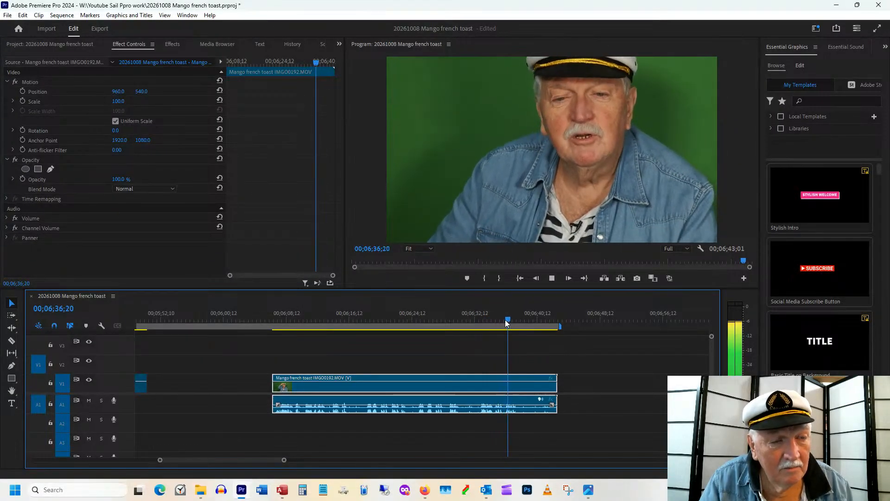
pyautogui.press('space')
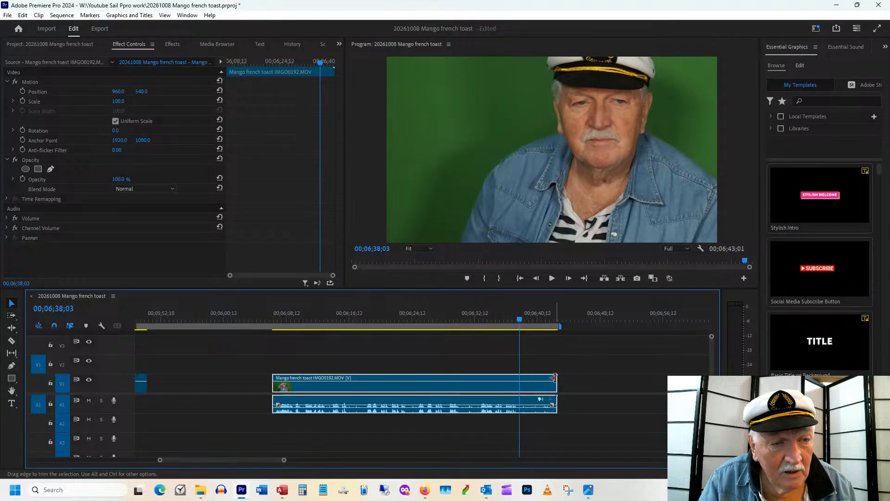
pyautogui.moveTo(556, 378); pyautogui.dragTo(520, 378)
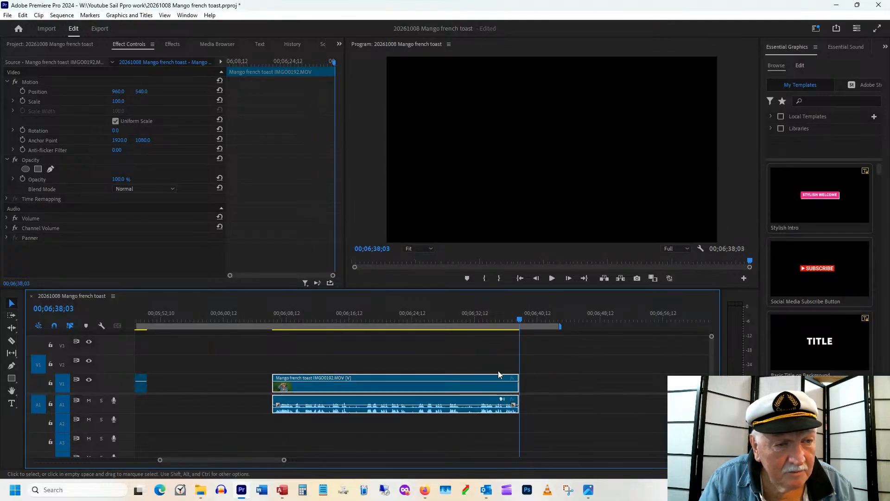
# - Play clip IMGO0192 from about 00;06;15;15 to find the pause and split the clip at 00;06;16;23
pyautogui.click(341, 318)
pyautogui.press('space')
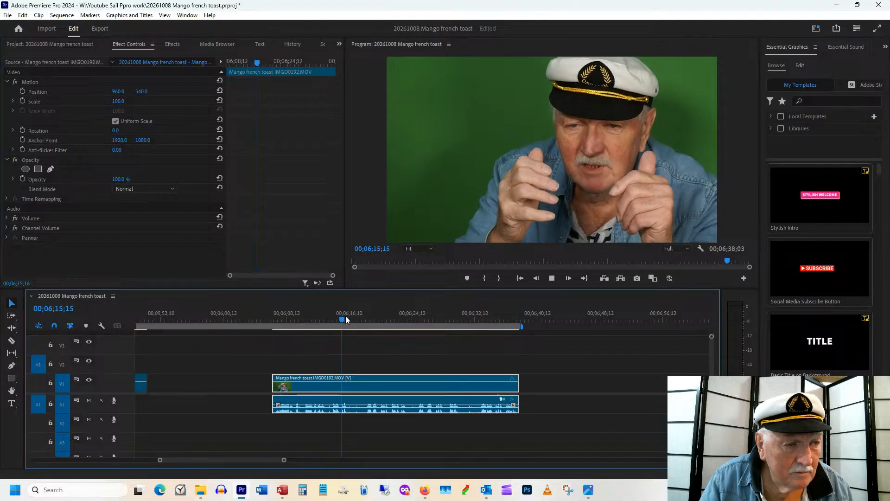
pyautogui.press('space')
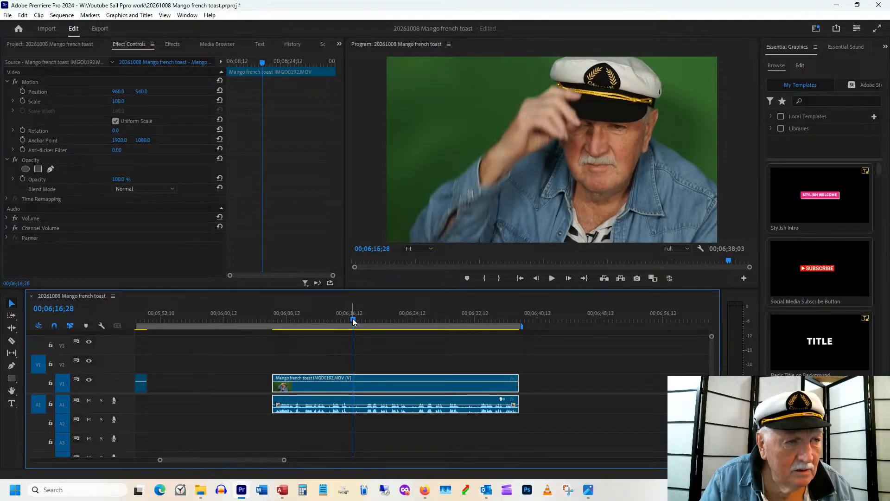
pyautogui.click(352, 319)
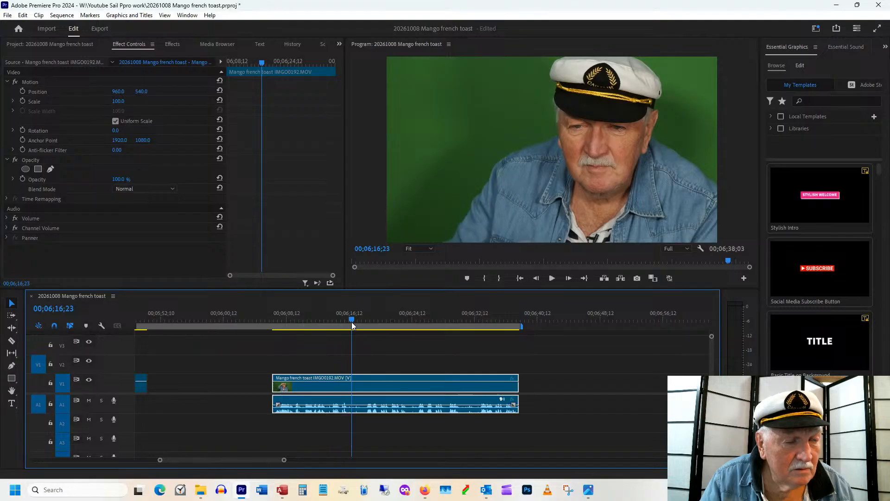
pyautogui.press('c')
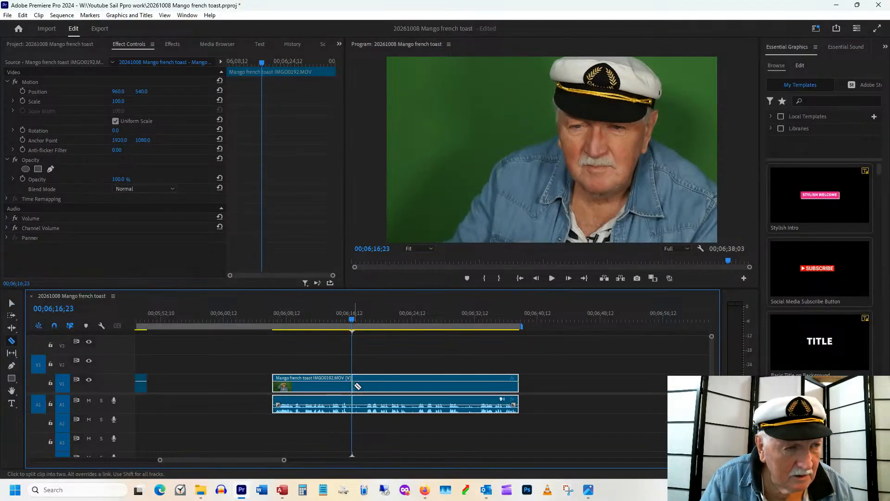
pyautogui.click(357, 386)
pyautogui.press('v')
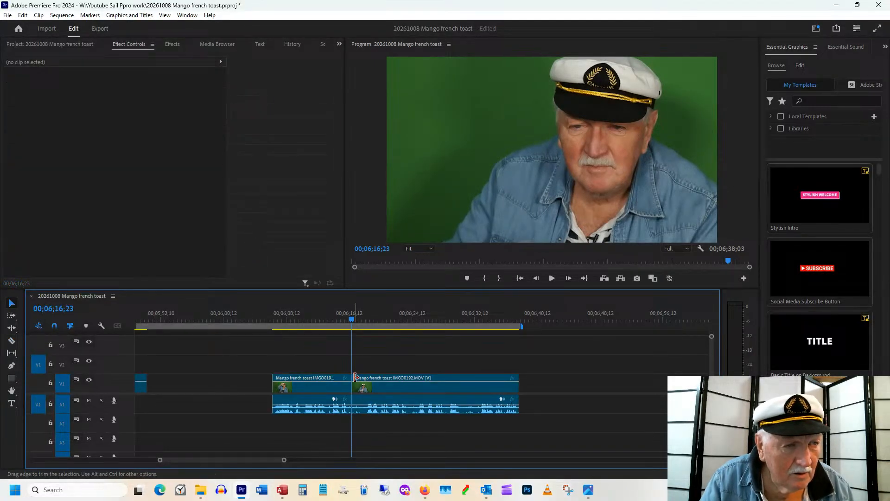
# - Shorten the second part of split clip IMGO0192 from its start and move both parts up to track V2
pyautogui.moveTo(354, 377); pyautogui.dragTo(376, 364)
pyautogui.moveTo(329, 381); pyautogui.dragTo(333, 366)
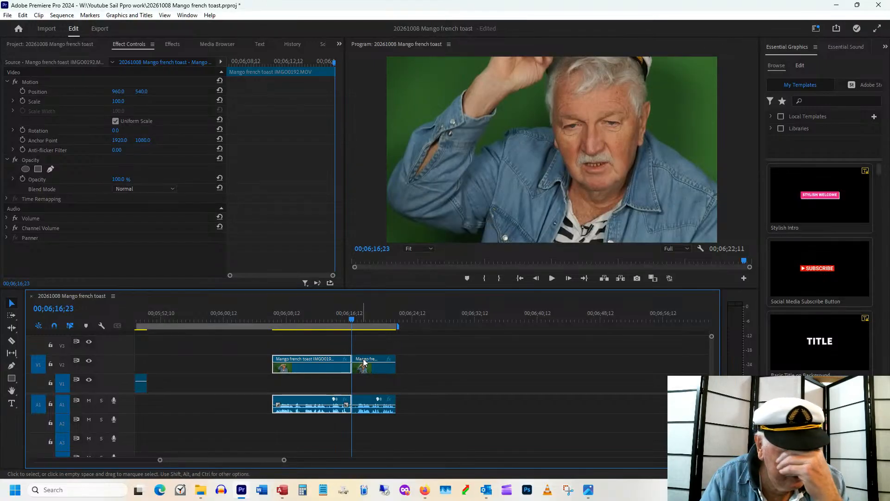
# - Apply the Ultra Key effect to the first part of clip IMGO0192 and choose the Aggressive setting
pyautogui.click(308, 320)
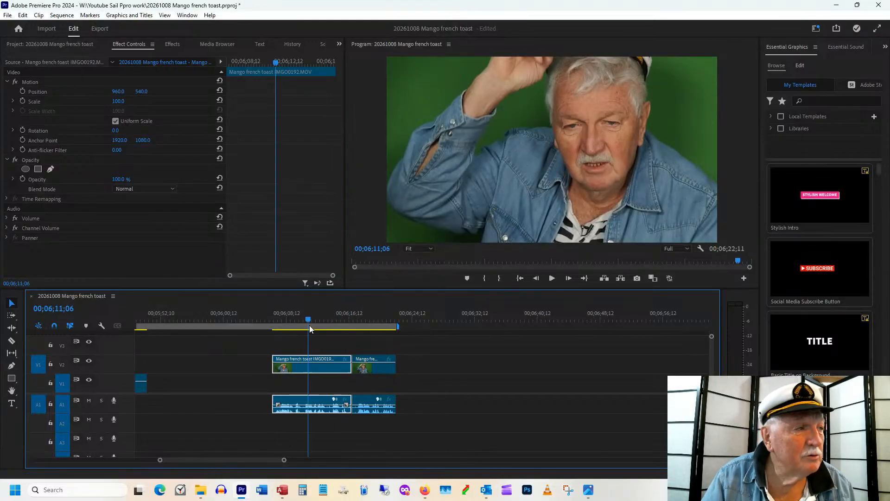
pyautogui.click(172, 43)
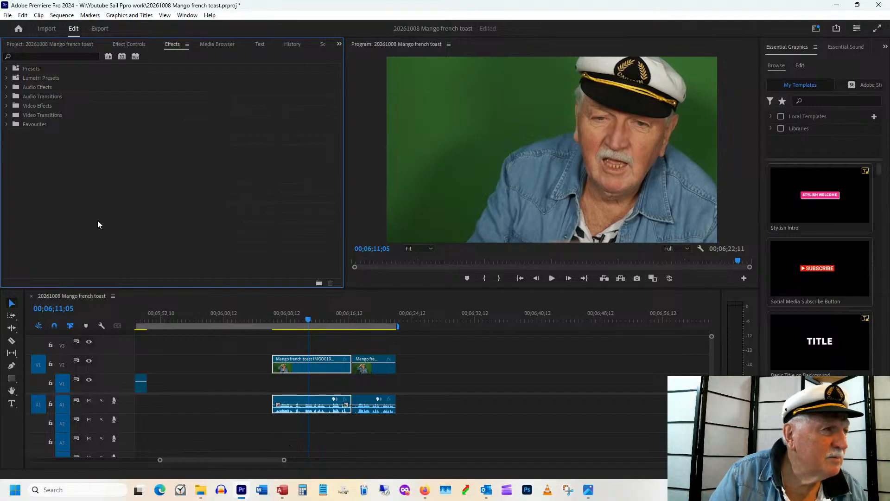
pyautogui.click(6, 124)
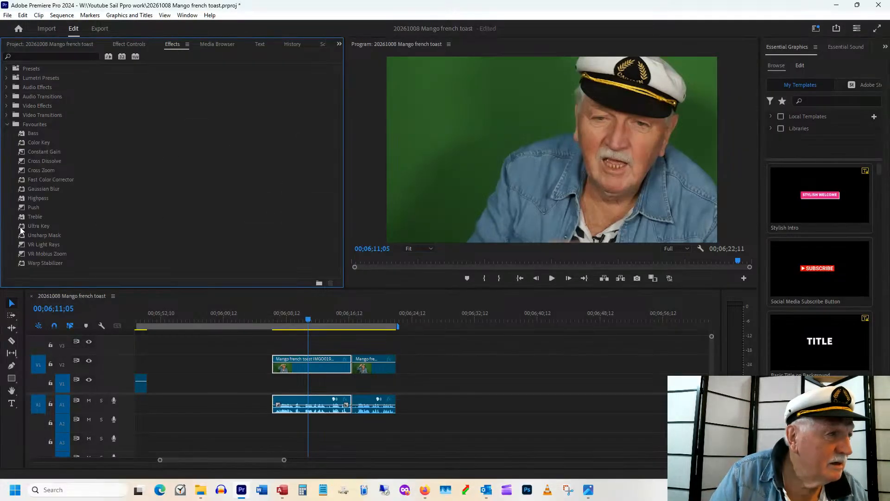
pyautogui.moveTo(22, 223); pyautogui.dragTo(310, 368)
pyautogui.click(134, 44)
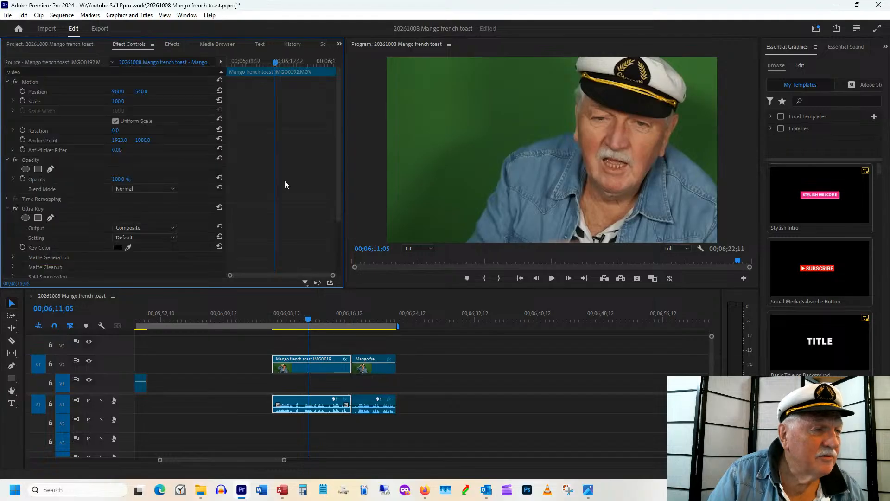
pyautogui.click(311, 321)
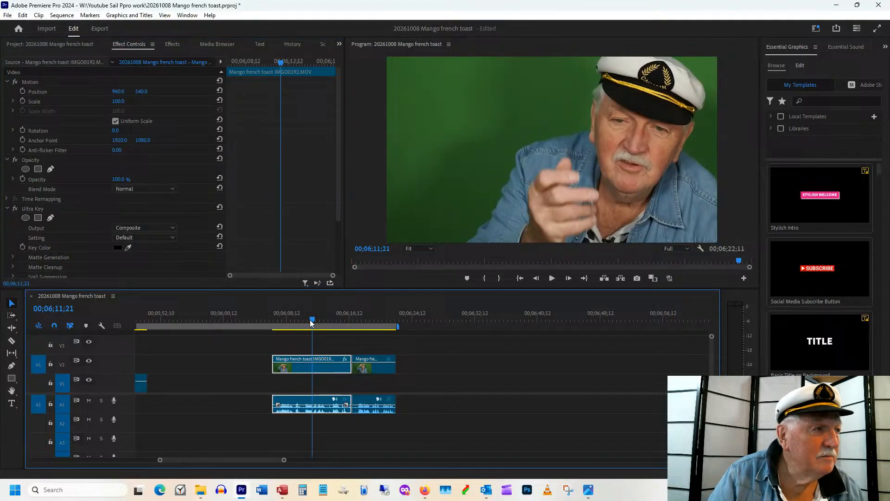
pyautogui.click(173, 237)
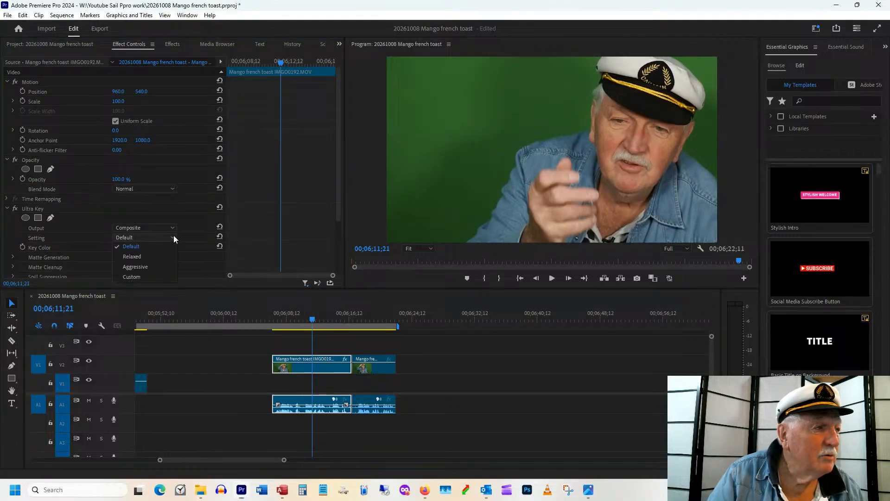
pyautogui.click(139, 266)
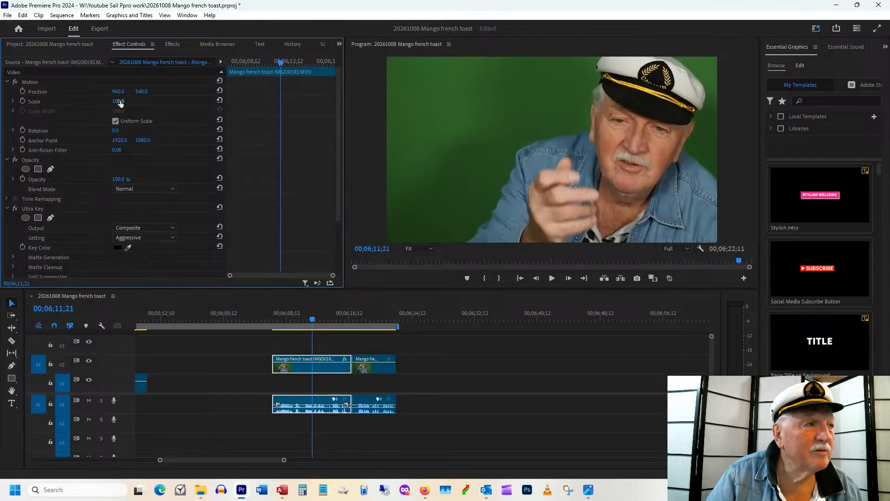
# - Set the first part's horizontal position to 617 and scale to 82, and sample the green background as the Ultra Key colour
pyautogui.moveTo(117, 103); pyautogui.dragTo(56, 99)
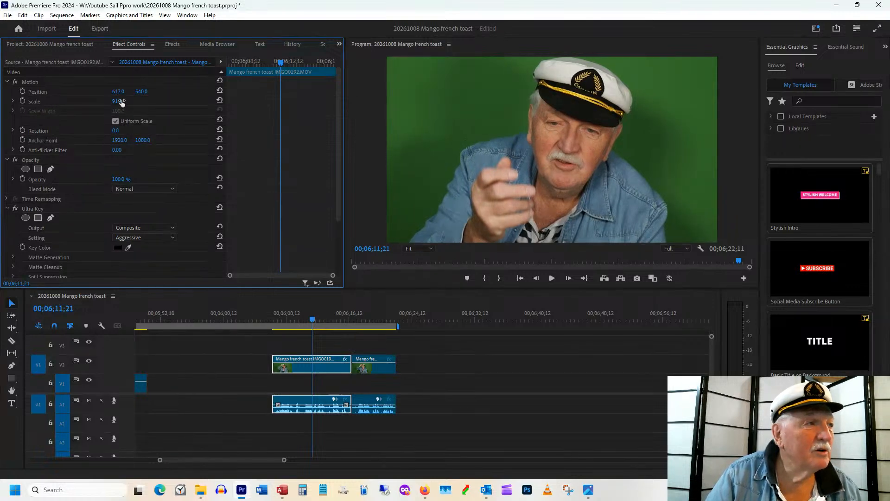
pyautogui.moveTo(121, 101); pyautogui.dragTo(115, 102)
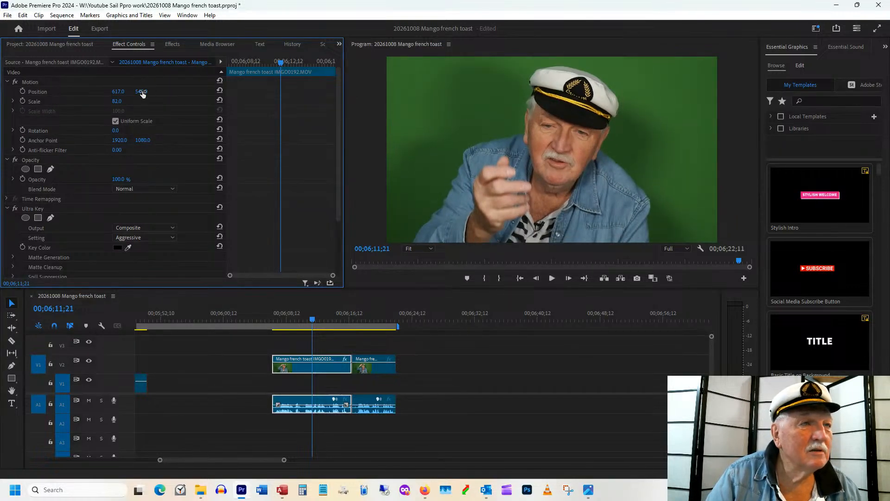
pyautogui.click(129, 247)
pyautogui.click(499, 130)
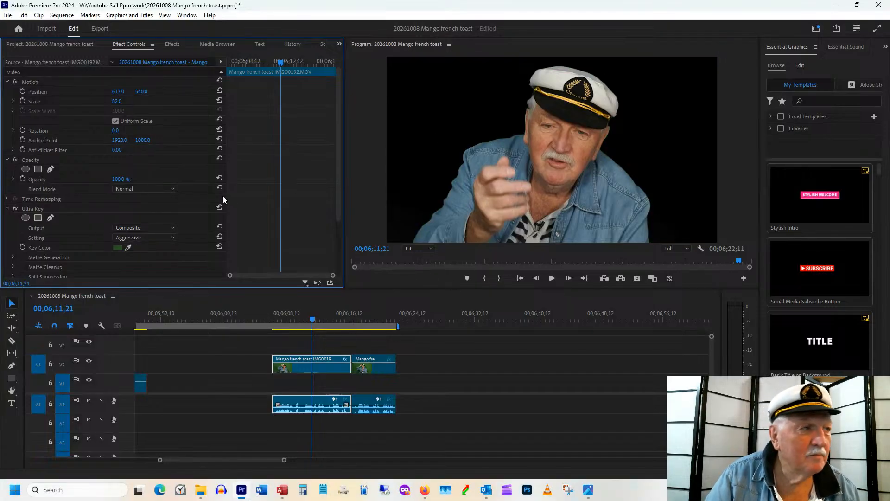
# - Check the key in Alpha Channel output, set the Matte Generation Pedestal to 100 and return the output to Composite
pyautogui.click(175, 228)
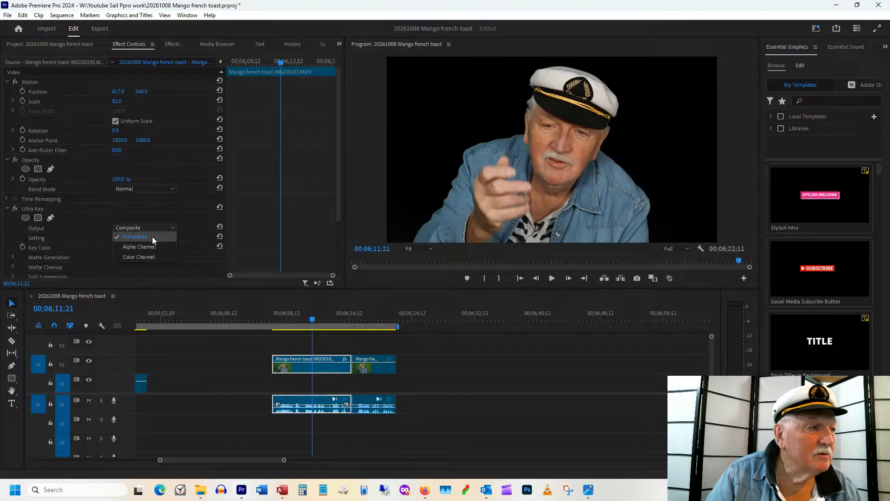
pyautogui.click(146, 247)
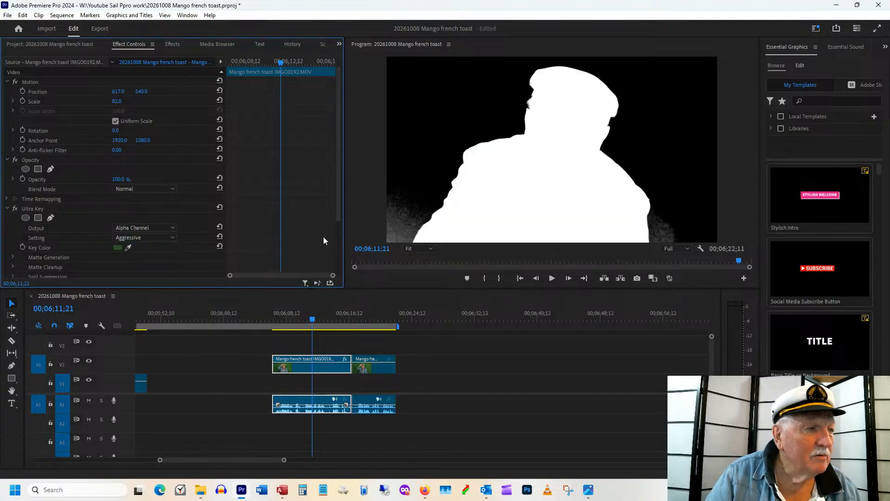
pyautogui.moveTo(342, 211); pyautogui.dragTo(340, 247)
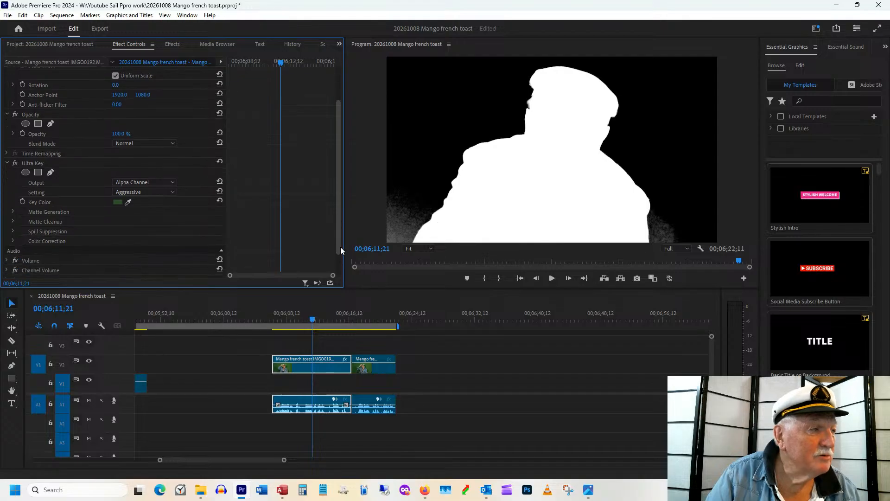
pyautogui.click(14, 211)
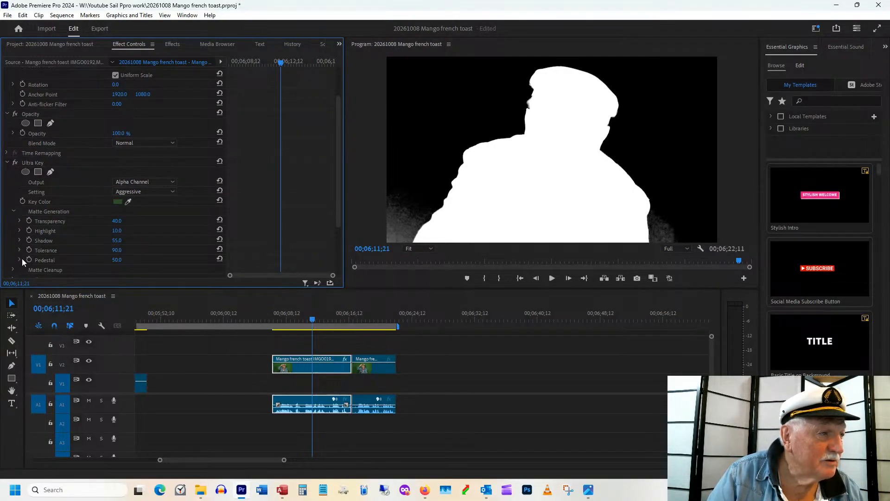
pyautogui.moveTo(117, 259); pyautogui.dragTo(143, 259)
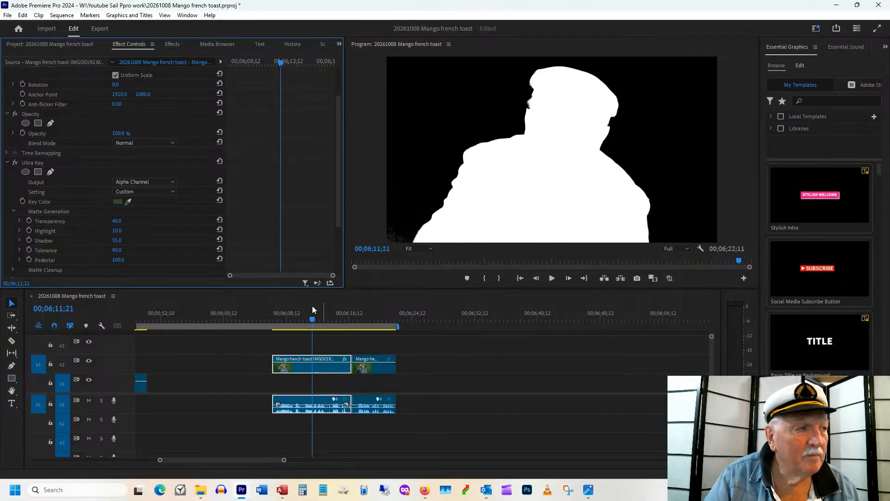
pyautogui.click(173, 181)
pyautogui.click(151, 189)
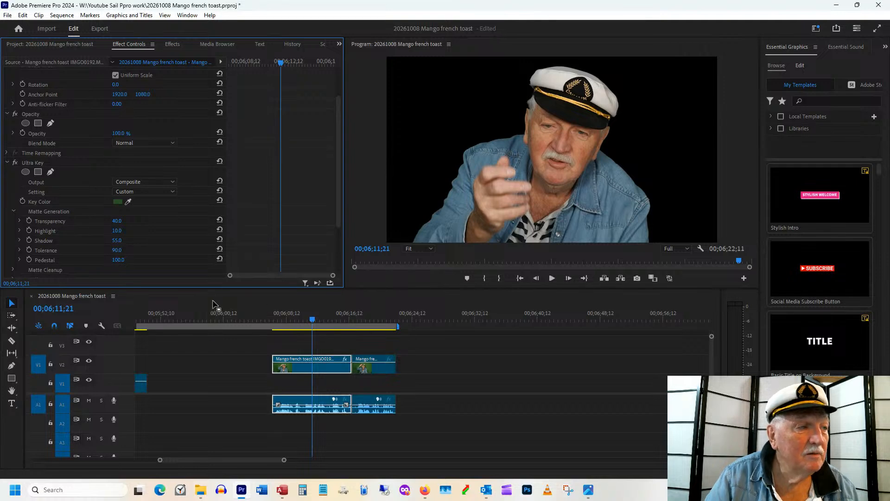
# - Raise the Lumetri Color exposure to 1.0 on the first part of clip IMGO0192
pyautogui.click(32, 163)
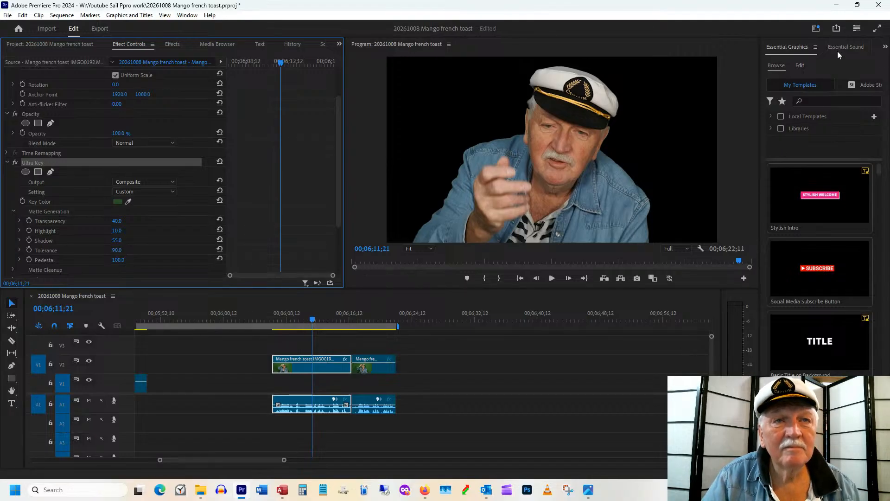
pyautogui.click(885, 48)
pyautogui.click(861, 81)
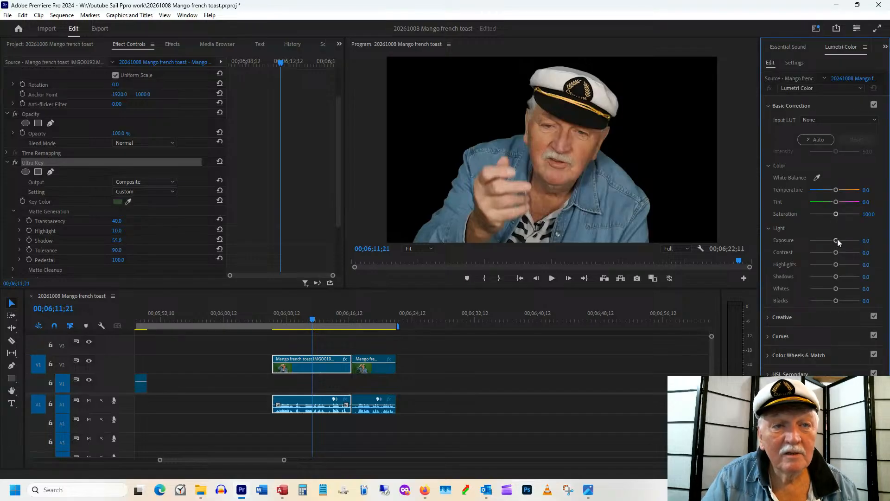
pyautogui.moveTo(836, 241); pyautogui.dragTo(839, 241)
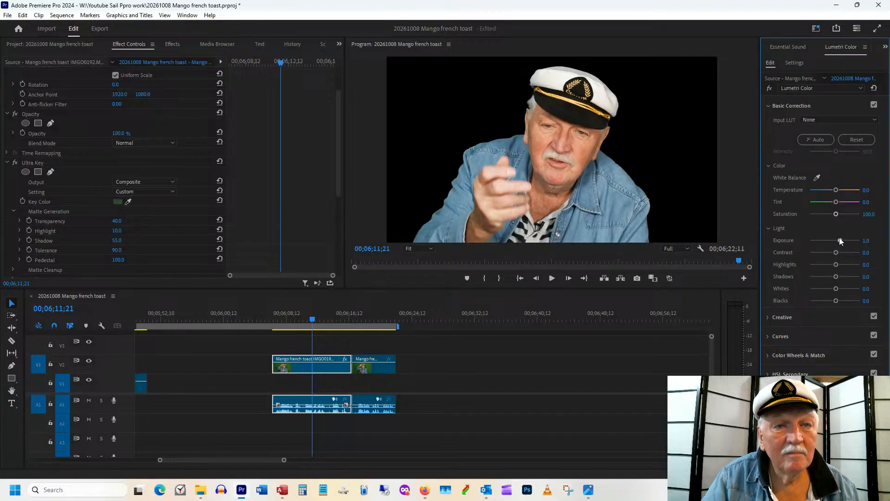
# - Copy the Ultra Key effect from the first part of clip IMGO0192 to its second part
pyautogui.click(8, 163)
pyautogui.click(6, 175)
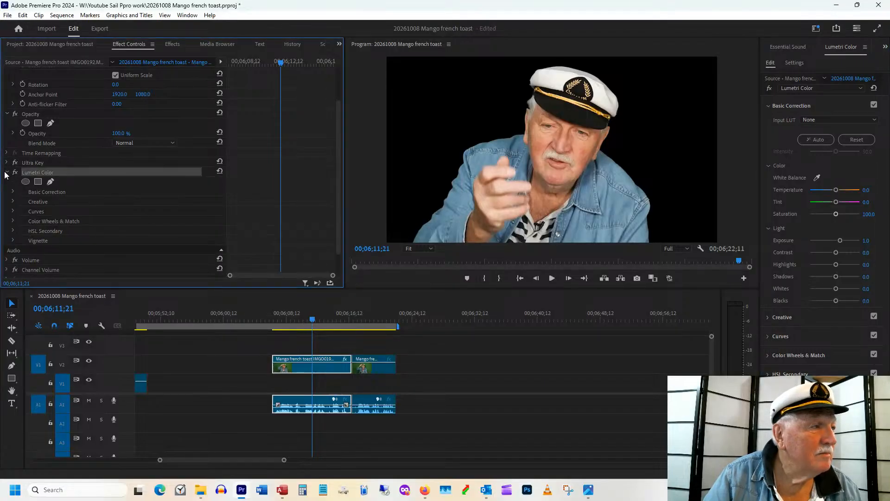
pyautogui.click(33, 163)
pyautogui.click(34, 174)
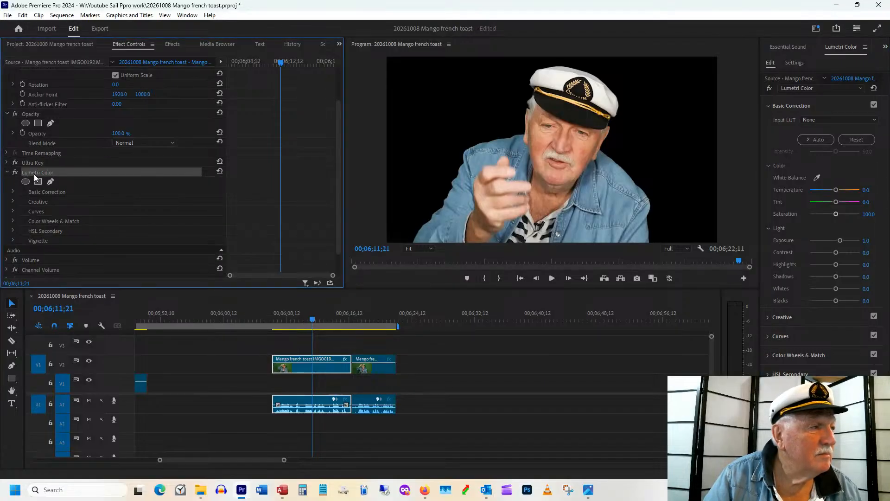
pyautogui.click(35, 163)
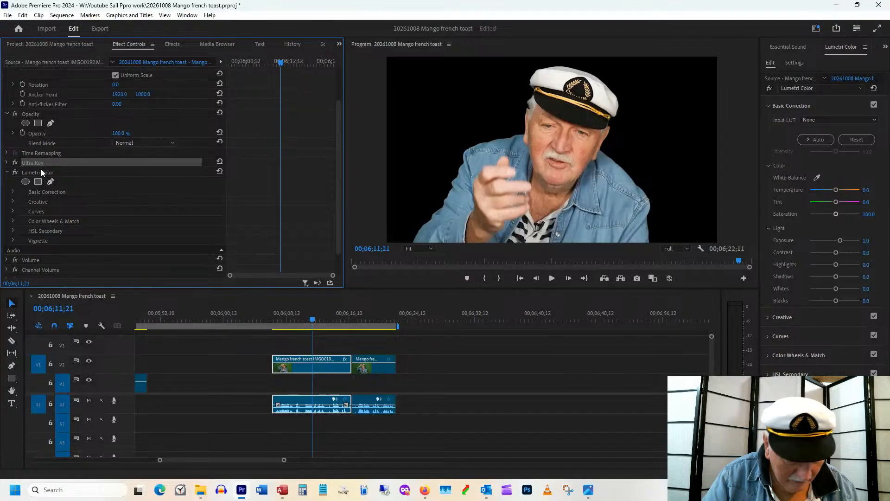
pyautogui.click(382, 319)
pyautogui.click(385, 369)
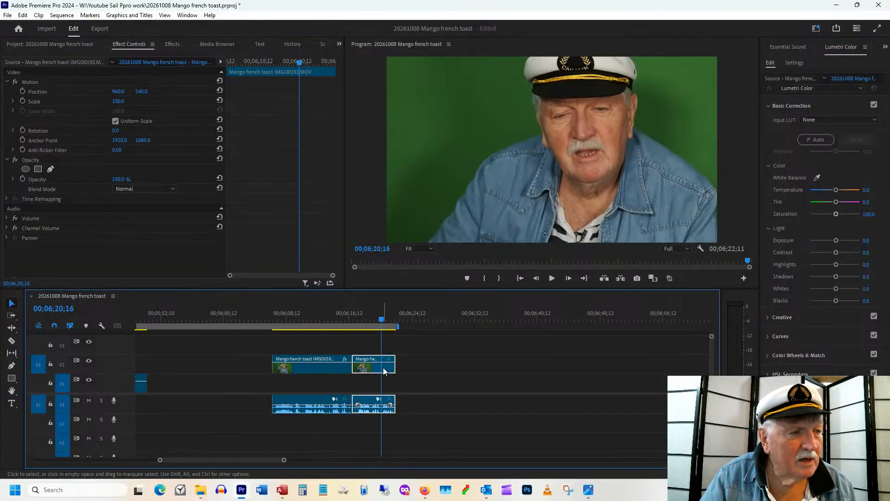
pyautogui.hotkey('ctrl', 'v')
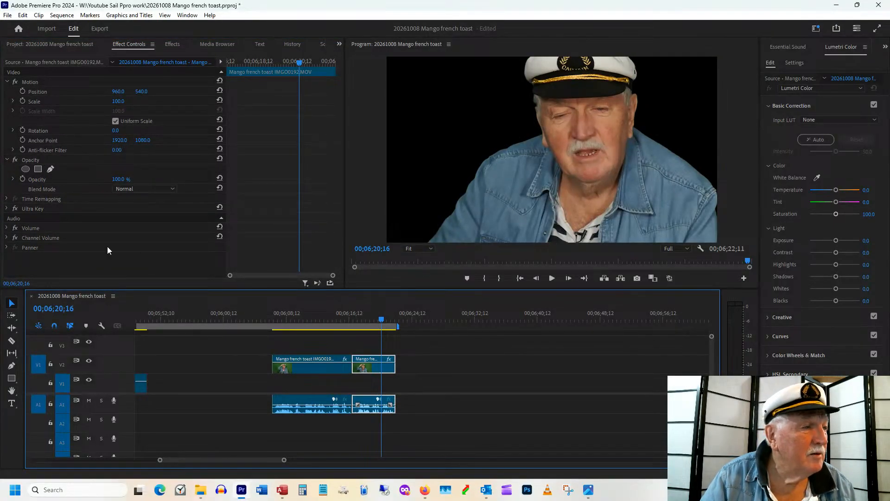
# - Copy the Lumetri Color effect from the first part of clip IMGO0192 to its second part
pyautogui.click(327, 366)
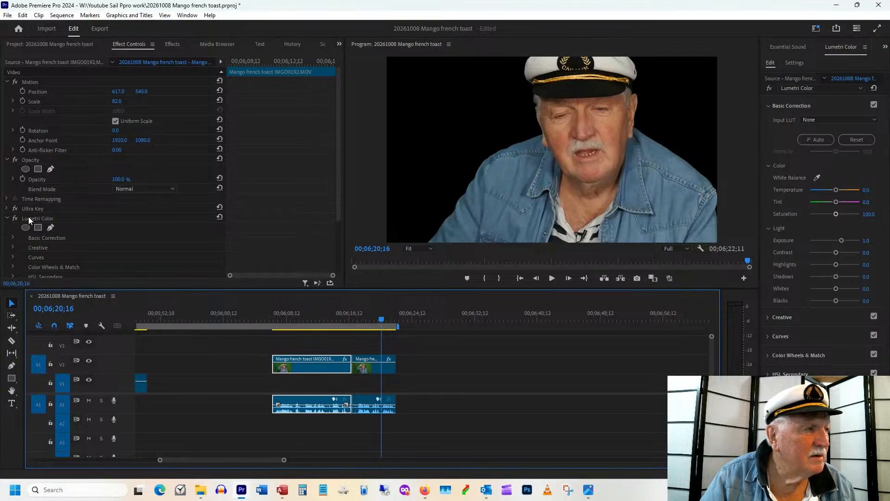
pyautogui.click(46, 218)
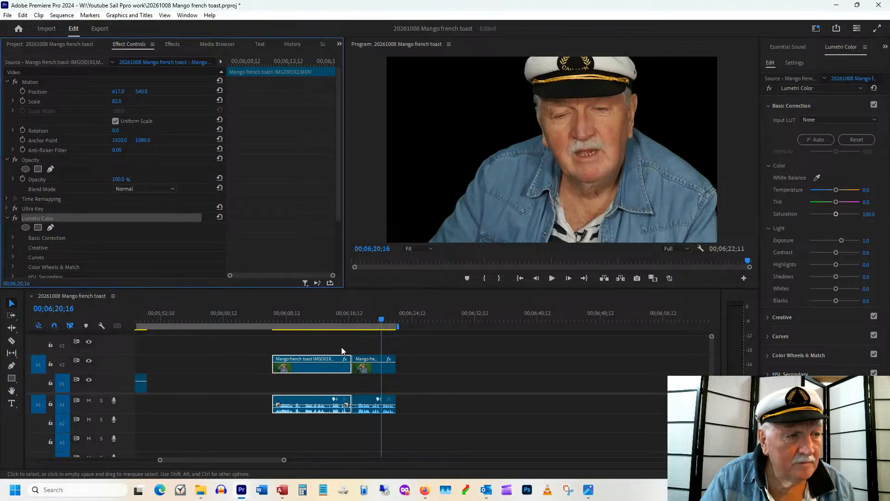
pyautogui.click(379, 366)
pyautogui.click(375, 318)
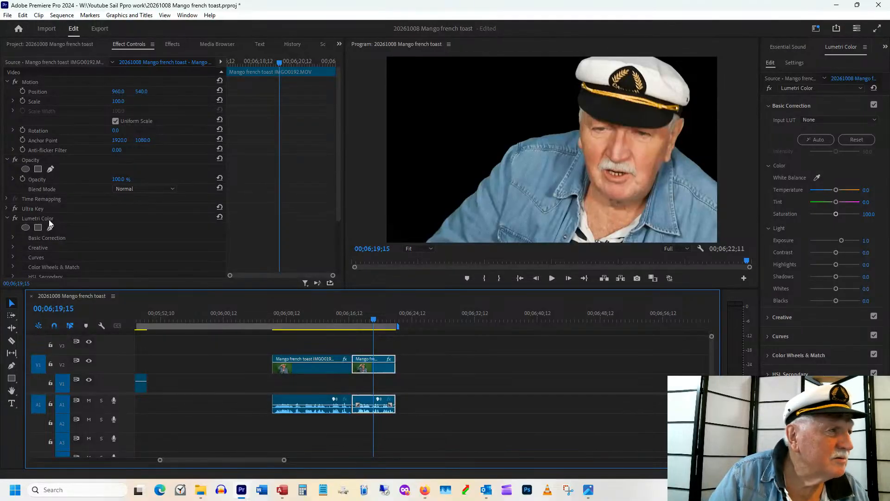
# - Set the second part's scale to 77 and horizontal position to 781, matching its framing to the first part
pyautogui.click(325, 320)
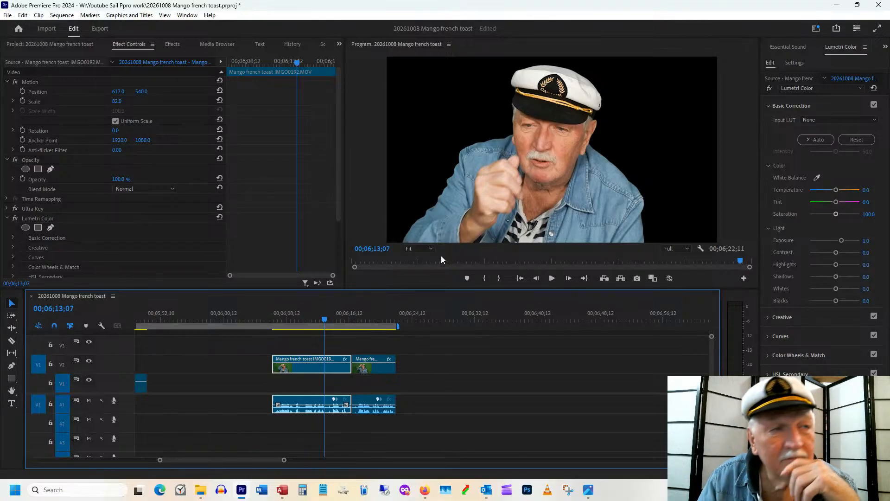
pyautogui.moveTo(328, 321); pyautogui.dragTo(363, 314)
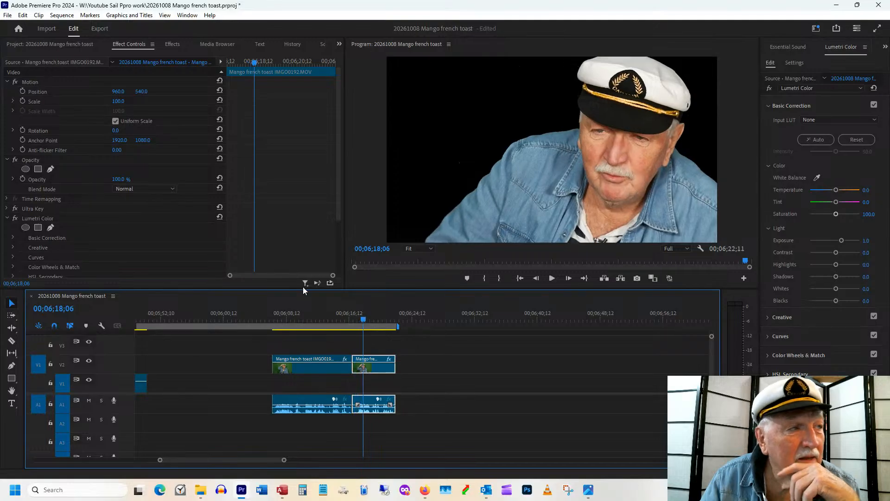
pyautogui.moveTo(119, 104); pyautogui.dragTo(92, 91)
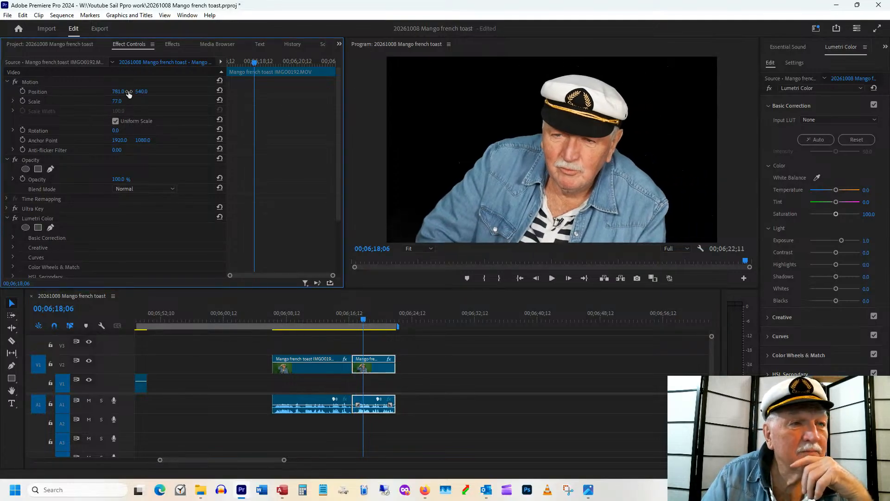
pyautogui.moveTo(329, 325); pyautogui.dragTo(370, 320)
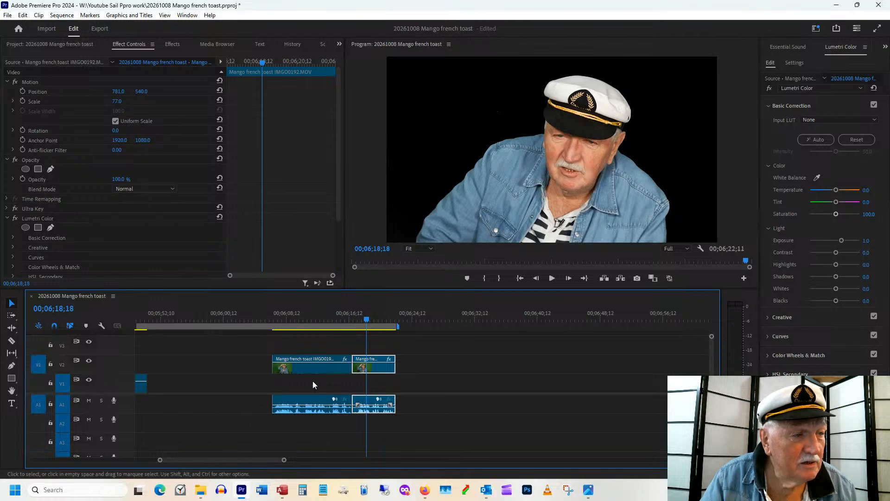
# - Place the second part of IMGO0192 directly after the last food clip and the first part right after the opening clip, on track V1
pyautogui.moveTo(377, 369); pyautogui.dragTo(179, 374)
pyautogui.moveTo(139, 321); pyautogui.dragTo(174, 328)
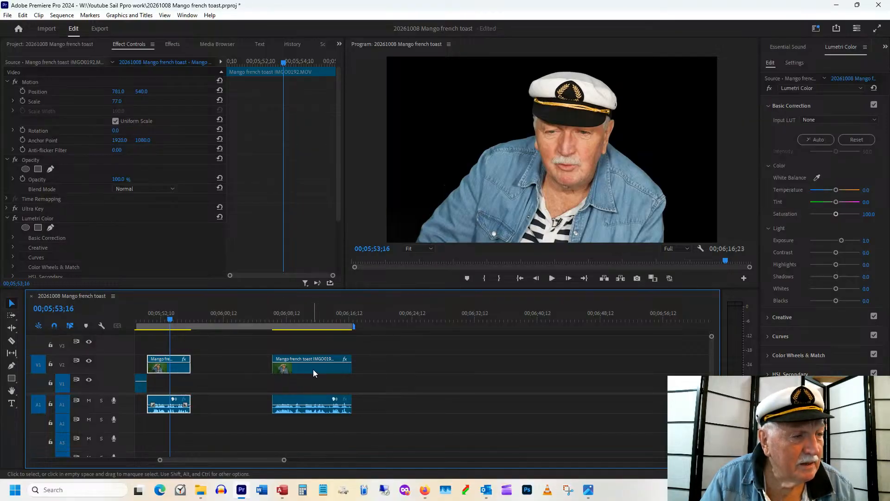
pyautogui.moveTo(313, 369); pyautogui.dragTo(229, 395)
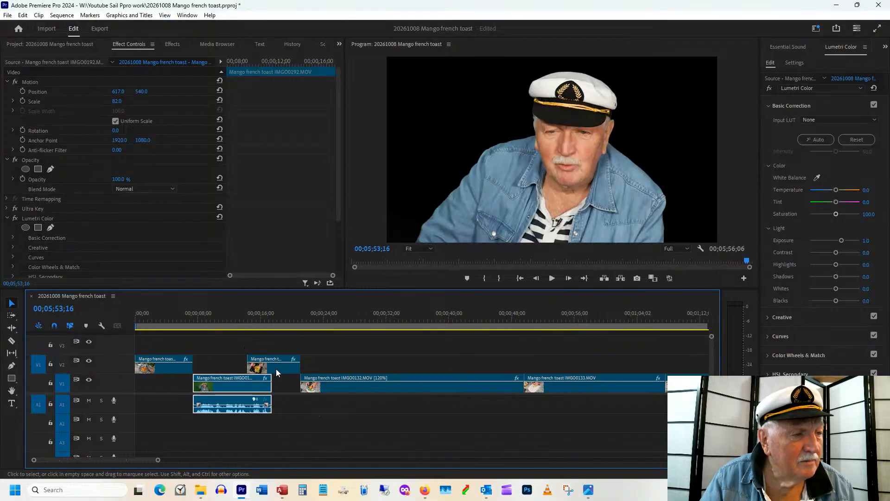
# - Shift clip IMGO0157 earlier so it ends together with the first part of IMGO0192, and play back the transition from the opening clip
pyautogui.moveTo(283, 370); pyautogui.dragTo(258, 372)
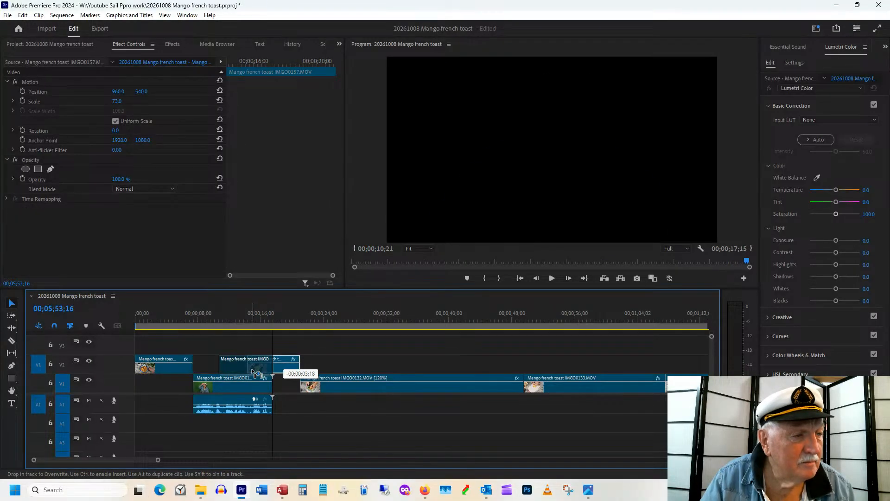
pyautogui.moveTo(207, 324); pyautogui.dragTo(193, 320)
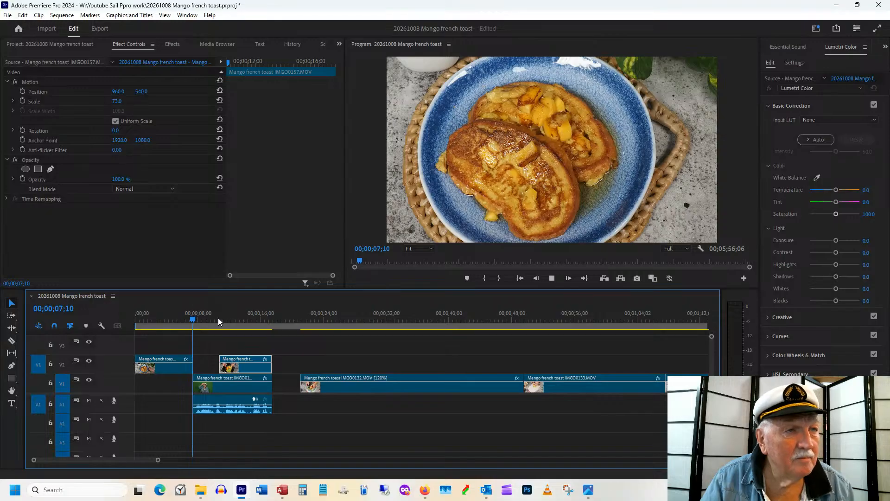
pyautogui.press('space')
pyautogui.press('space')
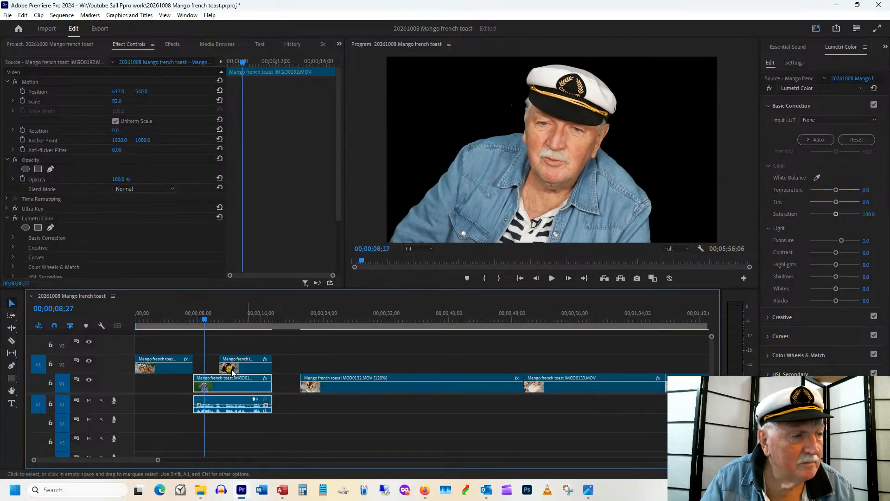
# - Raise clip IMGO0157 to track V3 and the first part of IMGO0192 to track V2
pyautogui.click(163, 358)
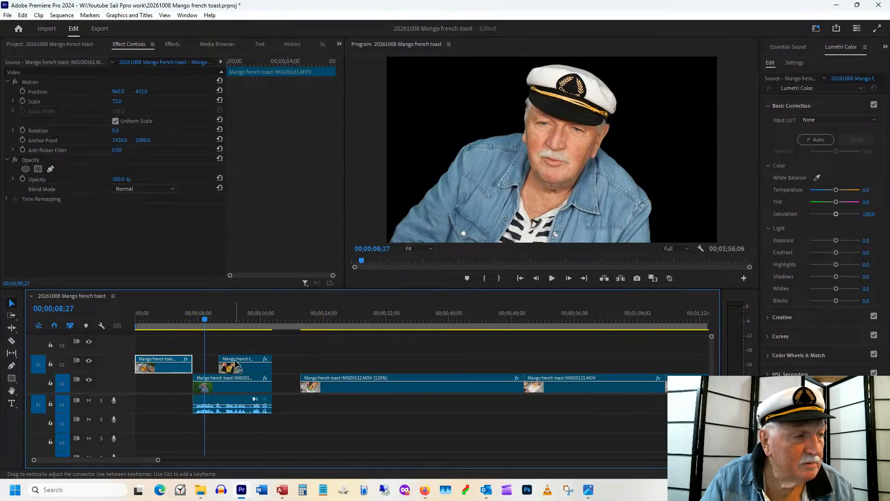
pyautogui.moveTo(235, 366); pyautogui.dragTo(234, 346)
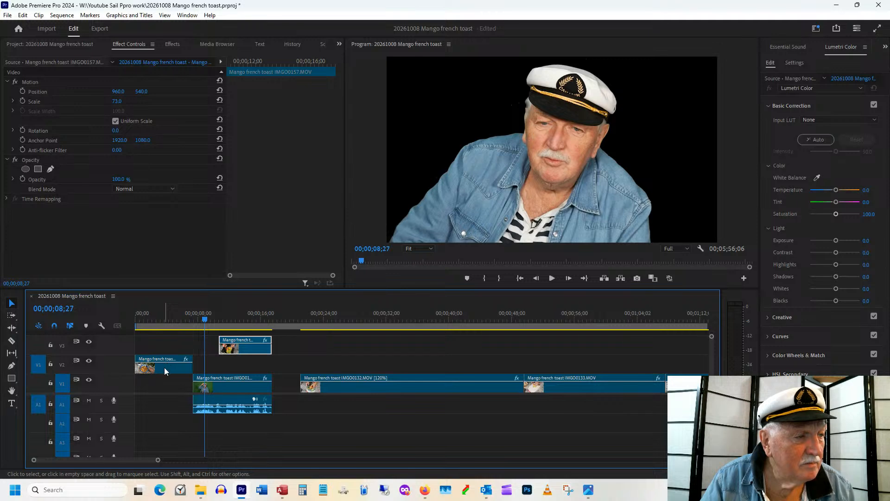
pyautogui.click(222, 376)
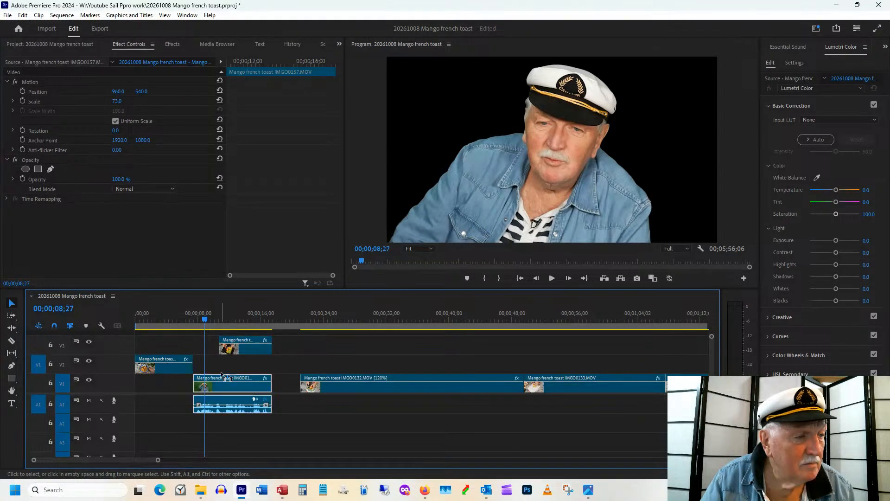
pyautogui.moveTo(226, 378); pyautogui.dragTo(221, 366)
# - Play the end of the introduction and trim the end of IMGO0157 so the speaker returns before the introduction clip finishes
pyautogui.moveTo(172, 324); pyautogui.dragTo(265, 338)
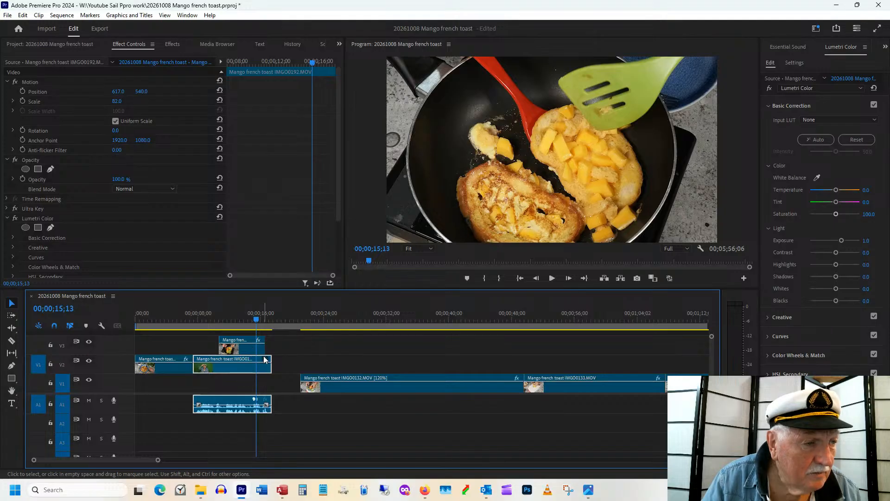
pyautogui.press('space')
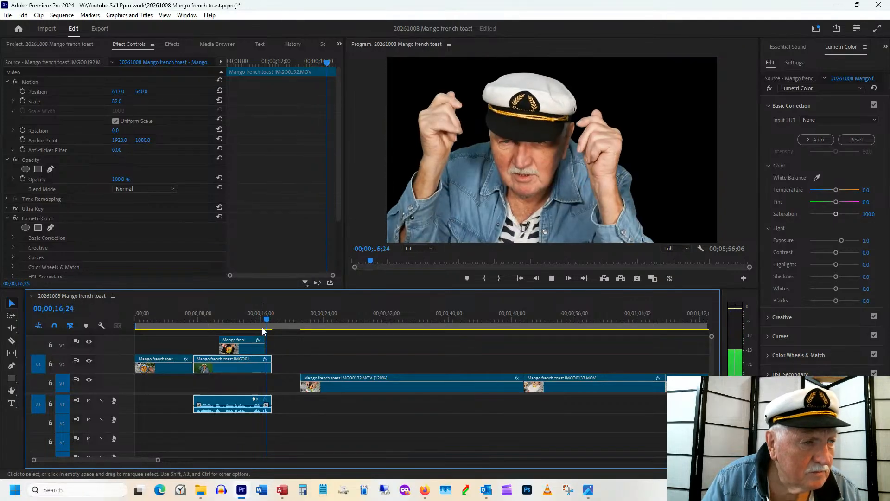
pyautogui.press('space')
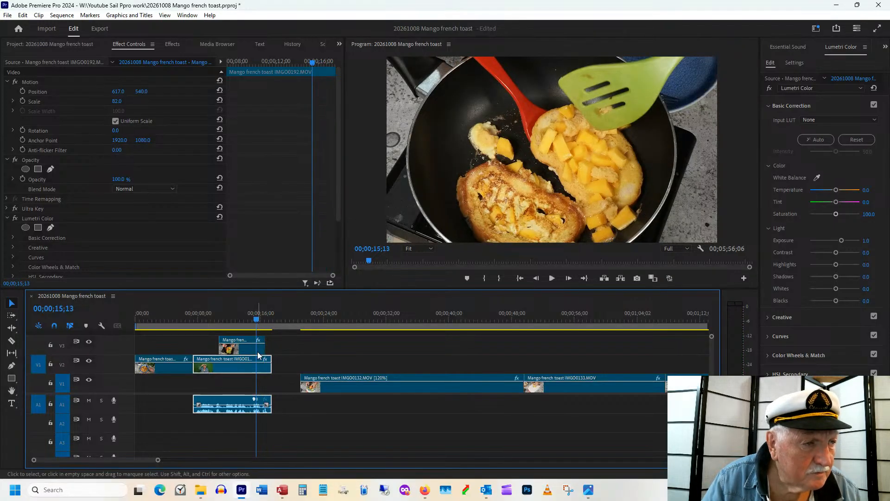
pyautogui.moveTo(267, 342); pyautogui.dragTo(261, 341)
pyautogui.moveTo(214, 318); pyautogui.dragTo(237, 319)
# - Close the gaps before clips IMGO0132, IMGO0133 and IMGO0134, raise IMGO0132 to track V2, and check the sequence through to its end
pyautogui.moveTo(338, 388); pyautogui.dragTo(309, 392)
pyautogui.hotkey('alt', 'Up')
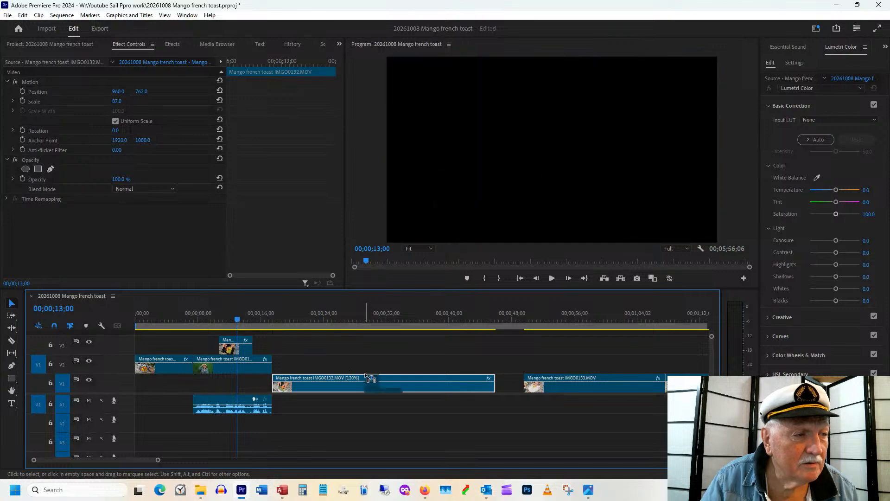
pyautogui.moveTo(555, 395); pyautogui.dragTo(526, 394)
pyautogui.moveTo(670, 387); pyautogui.dragTo(643, 387)
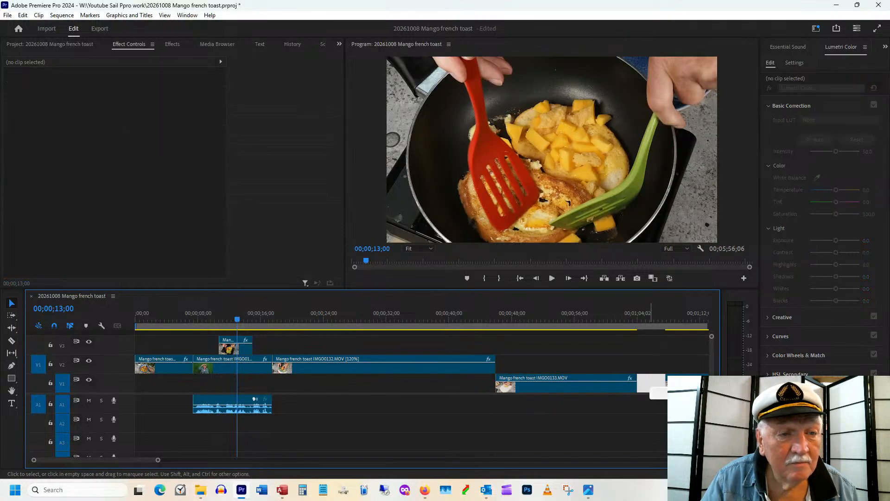
pyautogui.click(637, 319)
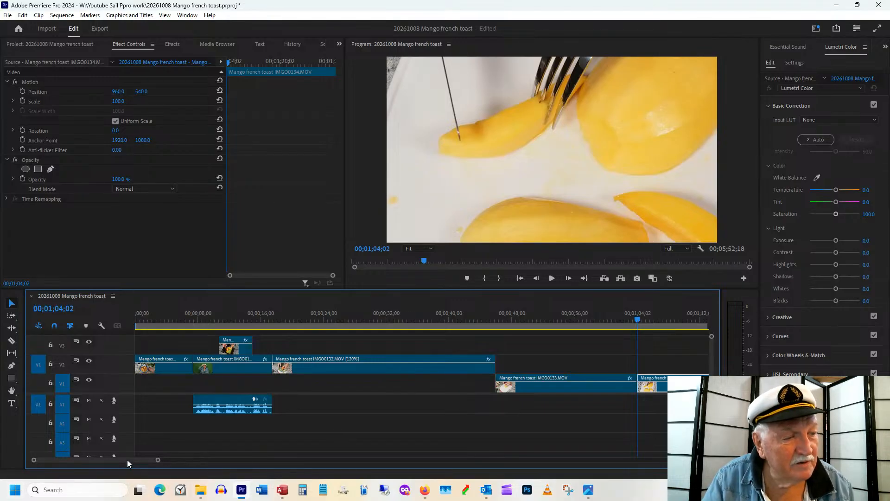
pyautogui.moveTo(127, 460); pyautogui.dragTo(241, 480)
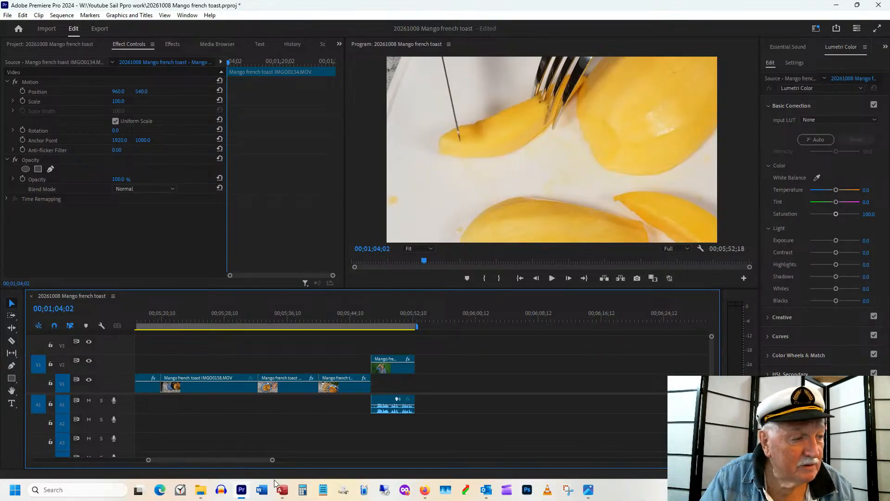
pyautogui.moveTo(248, 459); pyautogui.dragTo(121, 463)
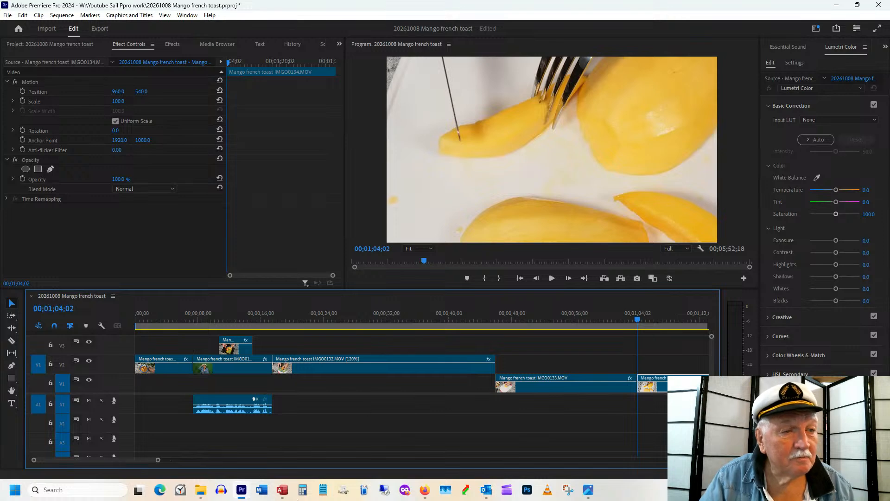
# - Set the vertical position of clip IMGO0133 to 847
pyautogui.click(367, 319)
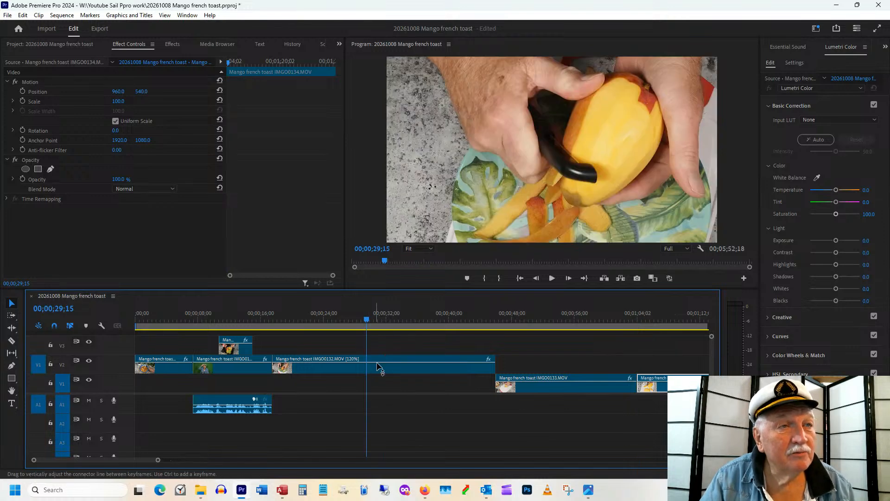
pyautogui.click(530, 317)
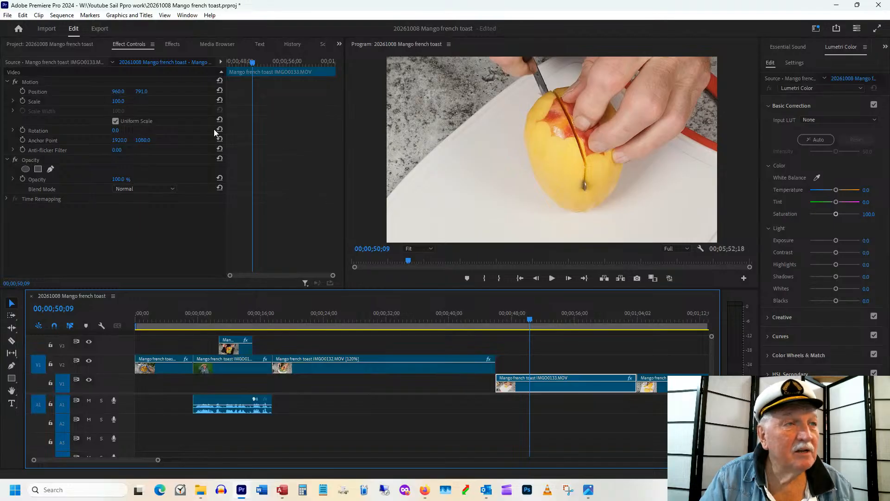
pyautogui.moveTo(140, 96); pyautogui.dragTo(167, 94)
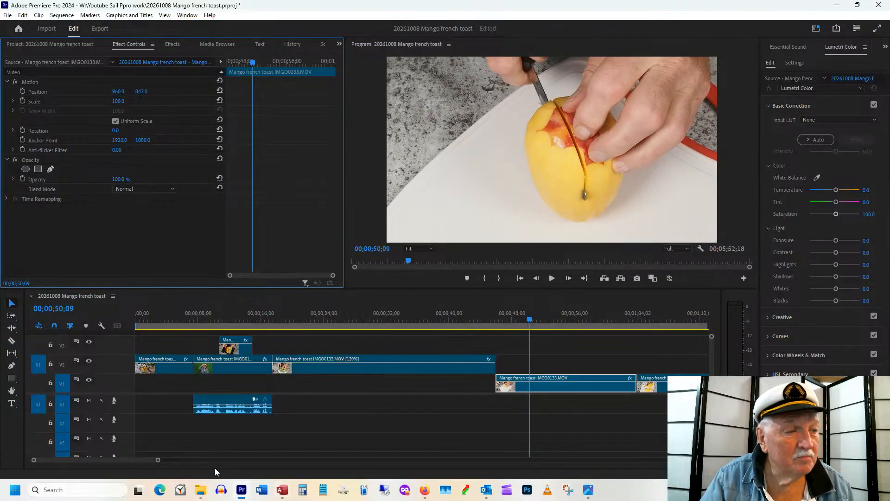
# - Set the scale of clip IMGO0134 to 67 and check the framing up to the end of the clip
pyautogui.moveTo(136, 459); pyautogui.dragTo(146, 458)
pyautogui.click(439, 317)
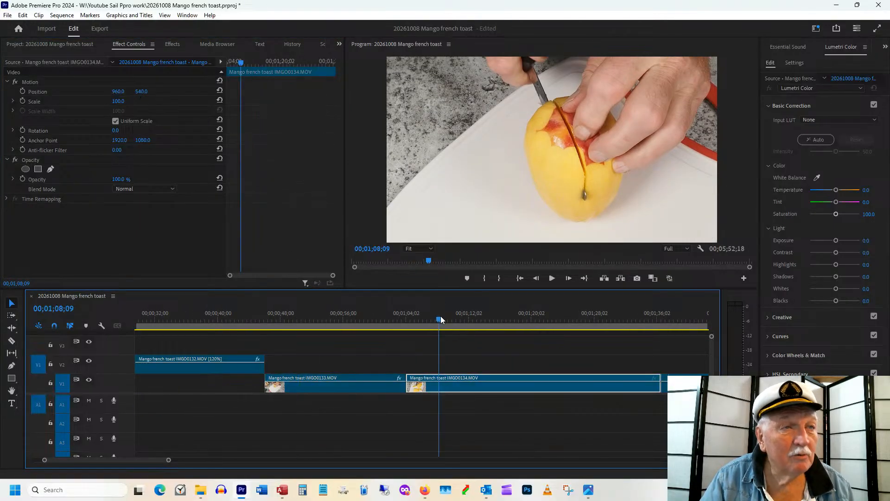
pyautogui.moveTo(125, 104); pyautogui.dragTo(107, 107)
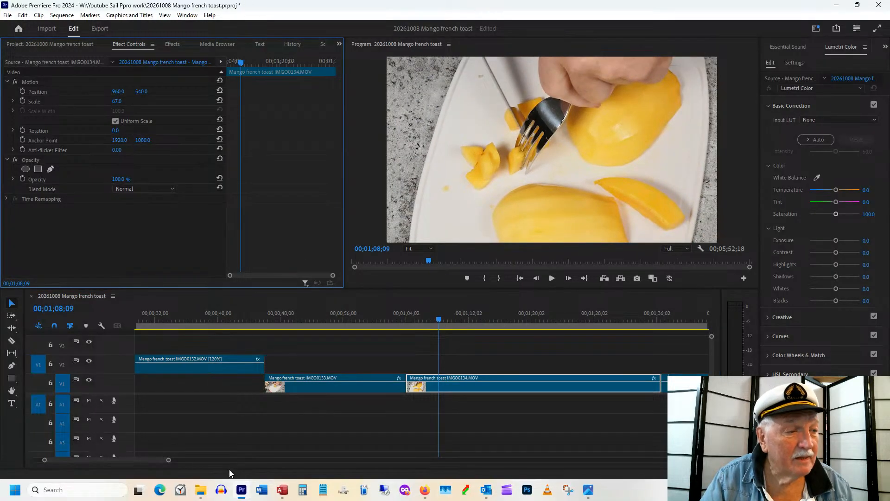
pyautogui.click(137, 459)
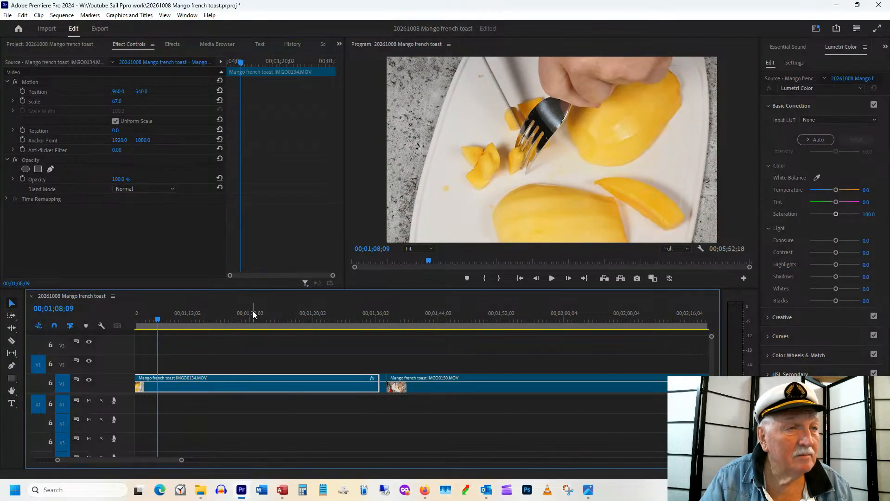
pyautogui.moveTo(253, 313); pyautogui.dragTo(375, 339)
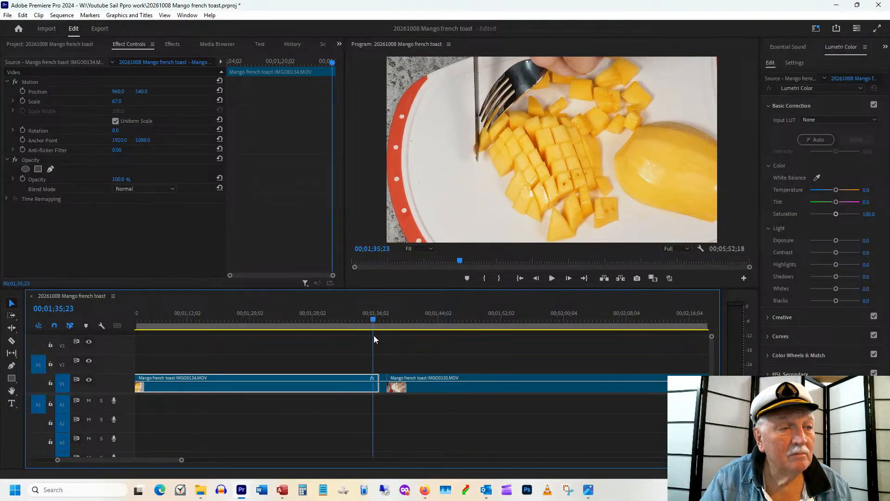
# - Trim the end of IMGO0134 to 00;01;35;23, close the gap before IMGO0150, check its opening and save the project
pyautogui.moveTo(375, 378); pyautogui.dragTo(376, 384)
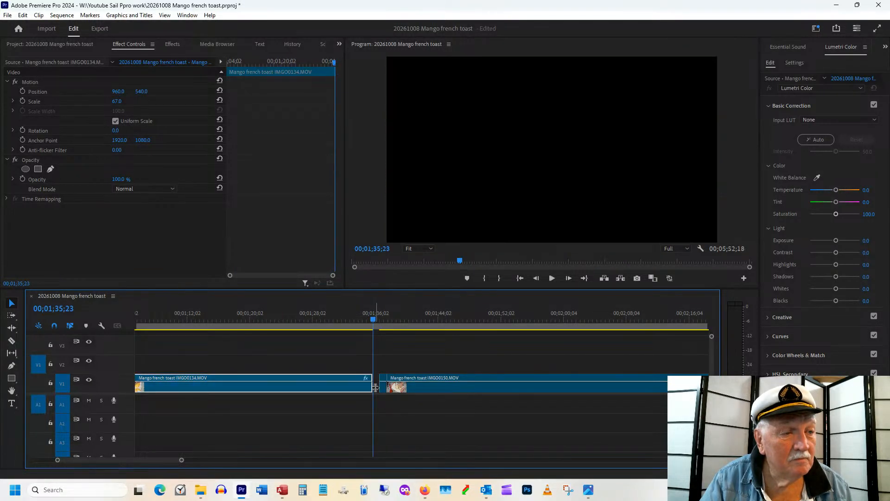
pyautogui.rightClick(376, 388)
pyautogui.click(383, 393)
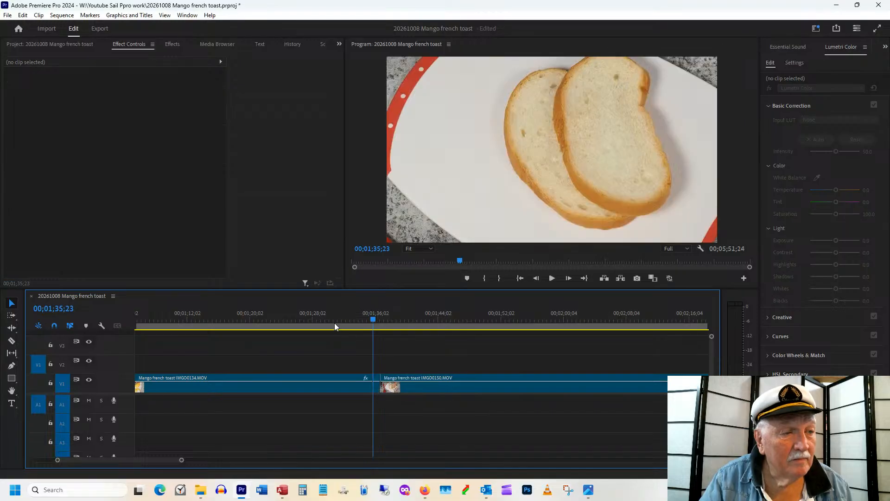
pyautogui.moveTo(342, 323); pyautogui.dragTo(389, 330)
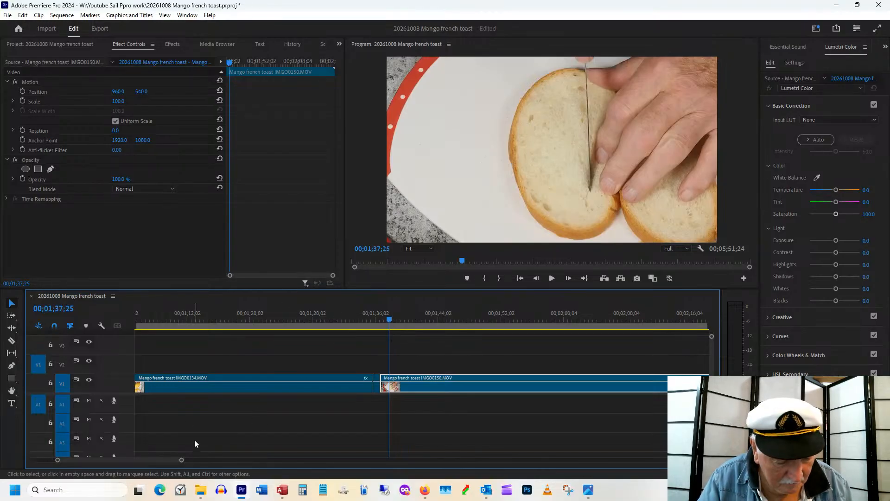
pyautogui.hotkey('ctrl', 's')
# - Examine the whole sequence at its end, in the keyed closing clip IMGO0192 and in the bread-cutting clip IMGO0150
pyautogui.click(356, 325)
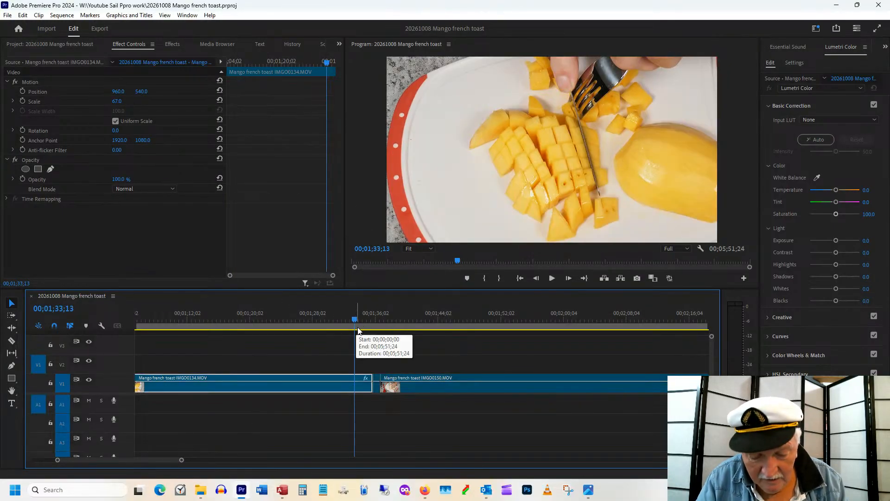
pyautogui.press('-')
pyautogui.press('-')
pyautogui.click(470, 316)
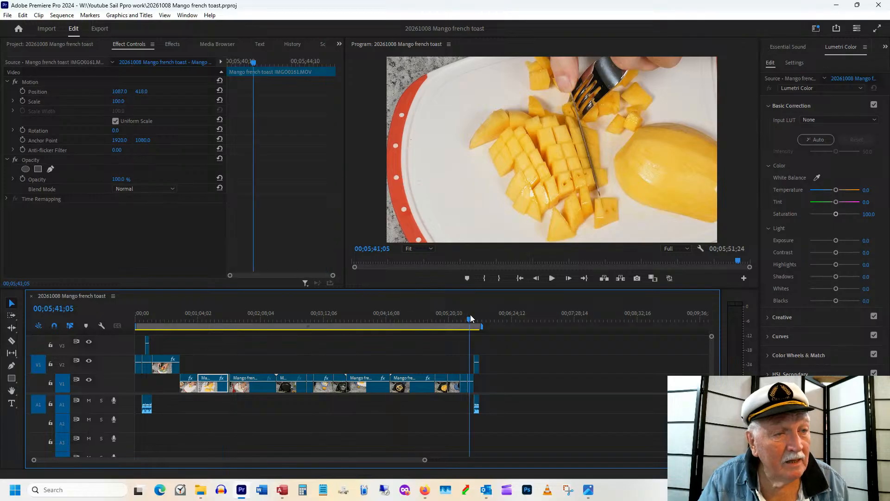
pyautogui.moveTo(471, 314); pyautogui.dragTo(477, 315)
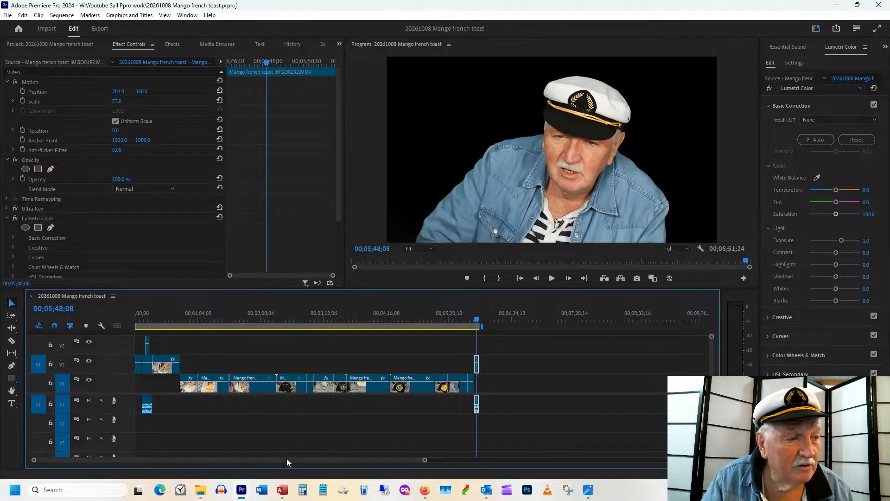
pyautogui.click(248, 316)
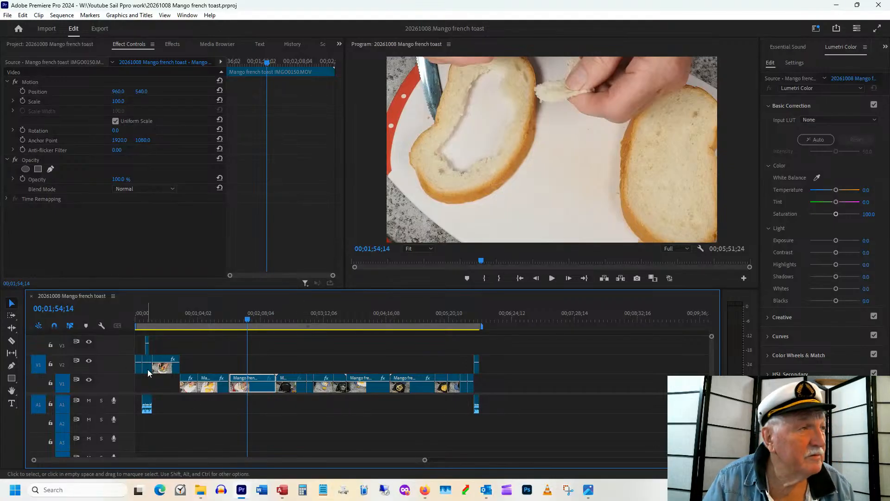
# - Open the recent project 20251009 Paella and select its Ingredients title, graphic, and the background clips at the end of the sequence
pyautogui.click(7, 16)
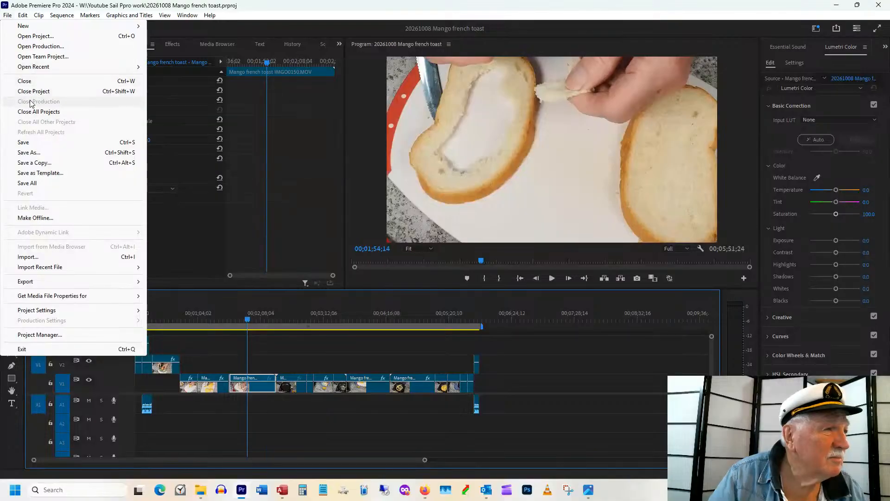
pyautogui.moveTo(33, 68)
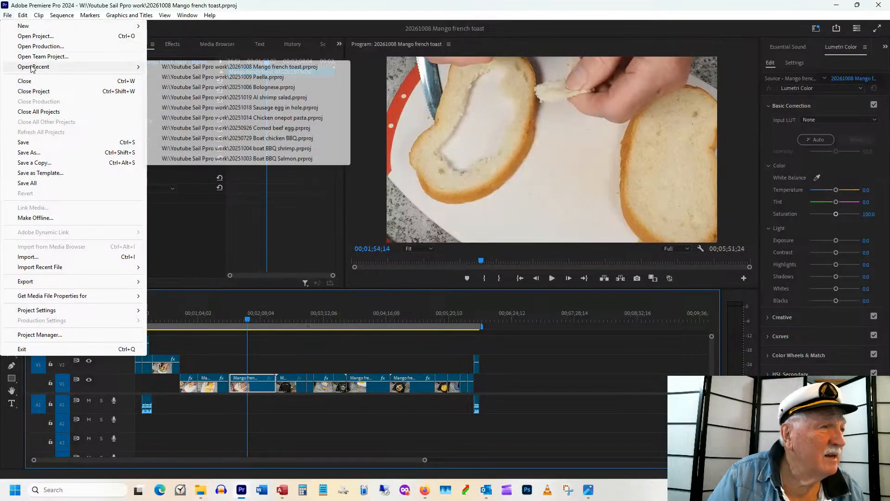
pyautogui.click(244, 78)
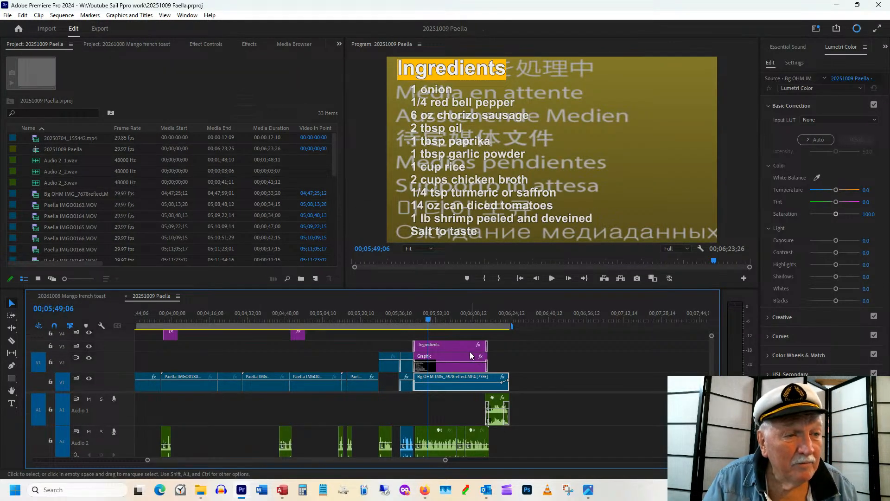
pyautogui.click(457, 367)
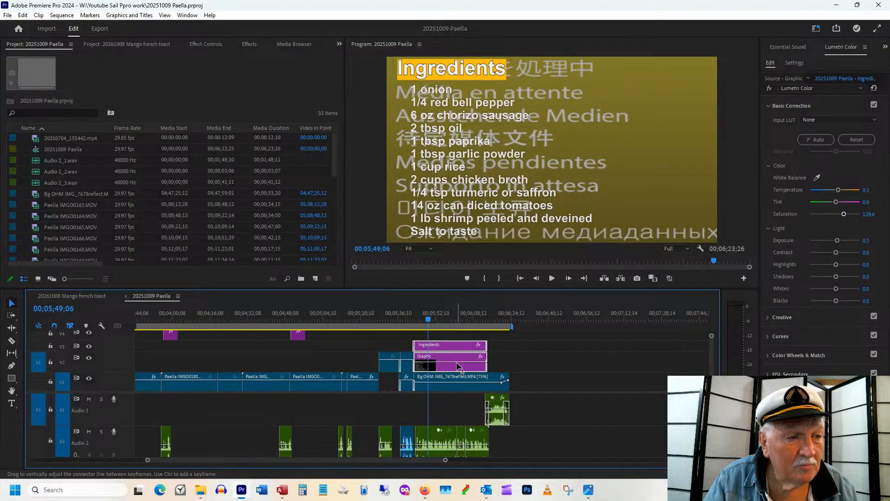
pyautogui.keyDown('shift'); pyautogui.click(406, 385); pyautogui.keyUp('shift')
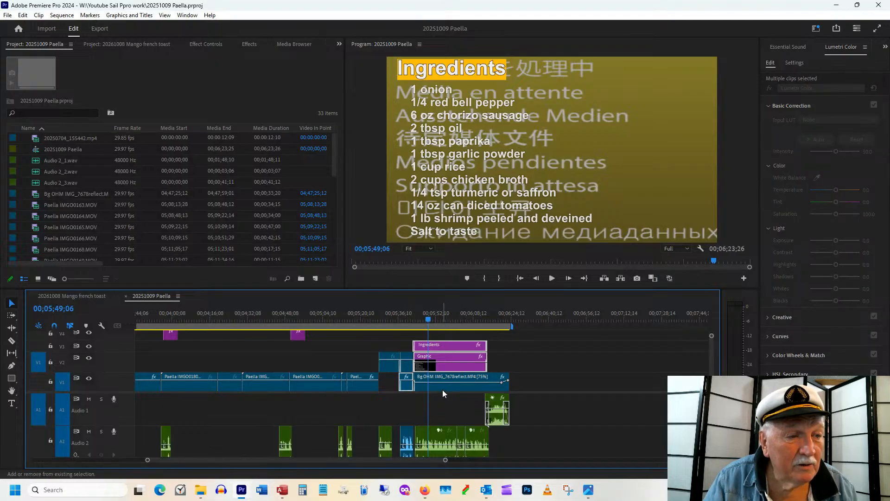
pyautogui.keyDown('shift'); pyautogui.click(443, 388); pyautogui.keyUp('shift')
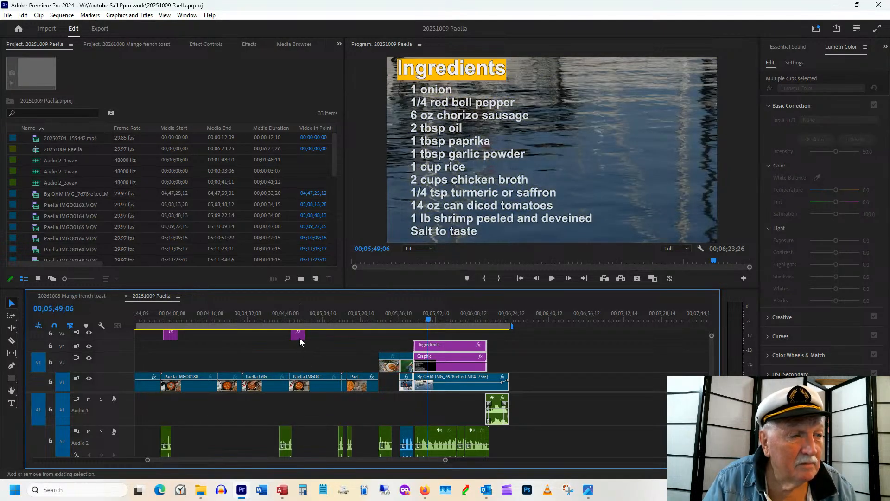
# - Add an ingredient label, the subscribe animation with its audio, and the opening title graphics to the selection and copy everything
pyautogui.click(300, 338)
pyautogui.moveTo(321, 459); pyautogui.dragTo(186, 466)
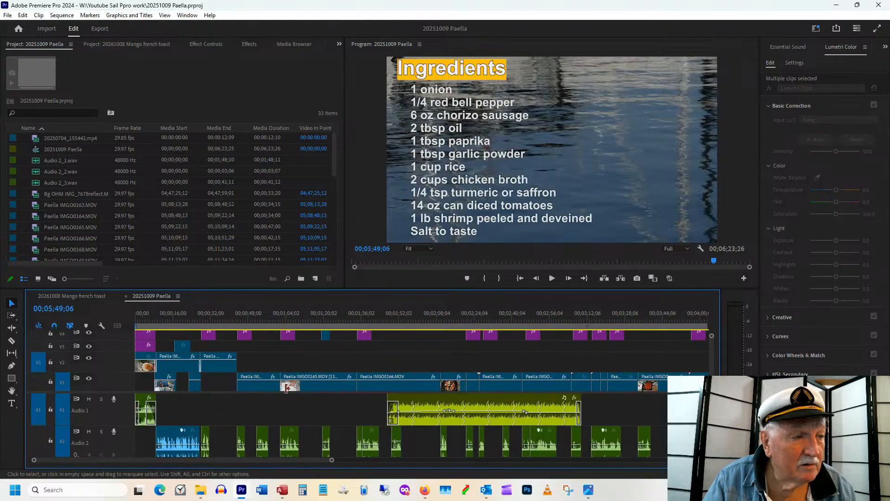
pyautogui.keyDown('shift'); pyautogui.click(325, 335); pyautogui.keyUp('shift')
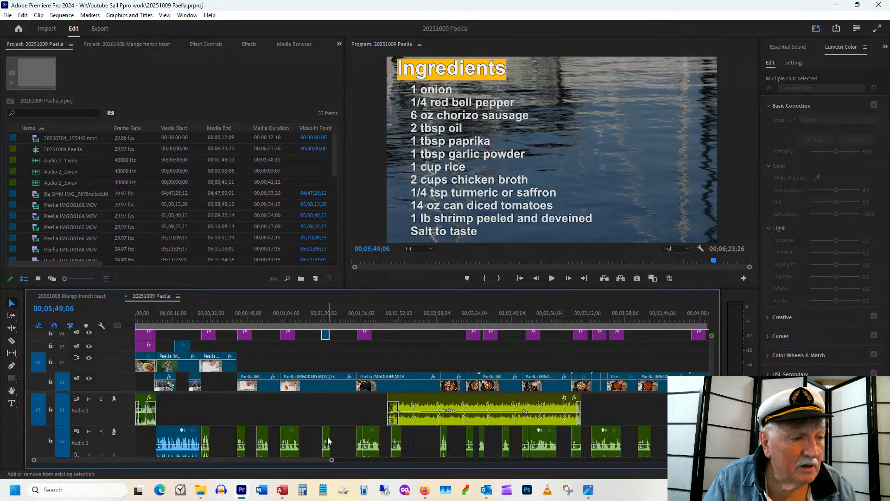
pyautogui.keyDown('shift'); pyautogui.click(326, 438); pyautogui.keyUp('shift')
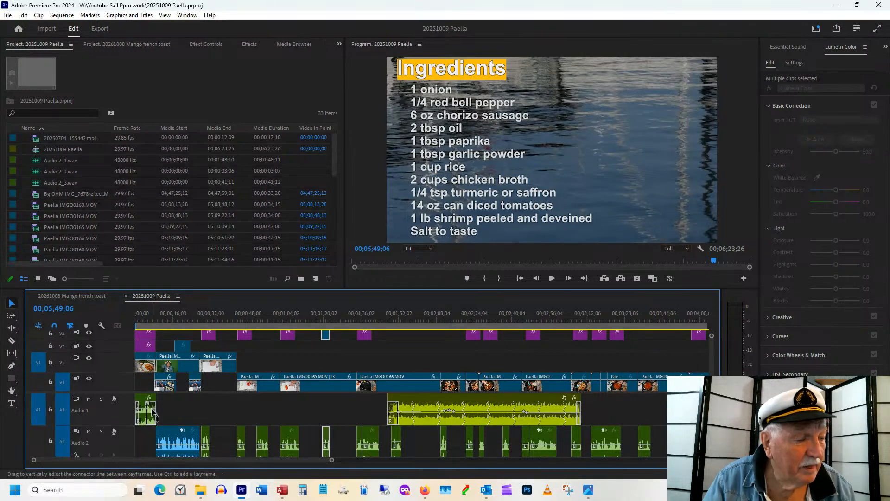
pyautogui.keyDown('shift'); pyautogui.click(145, 347); pyautogui.keyUp('shift')
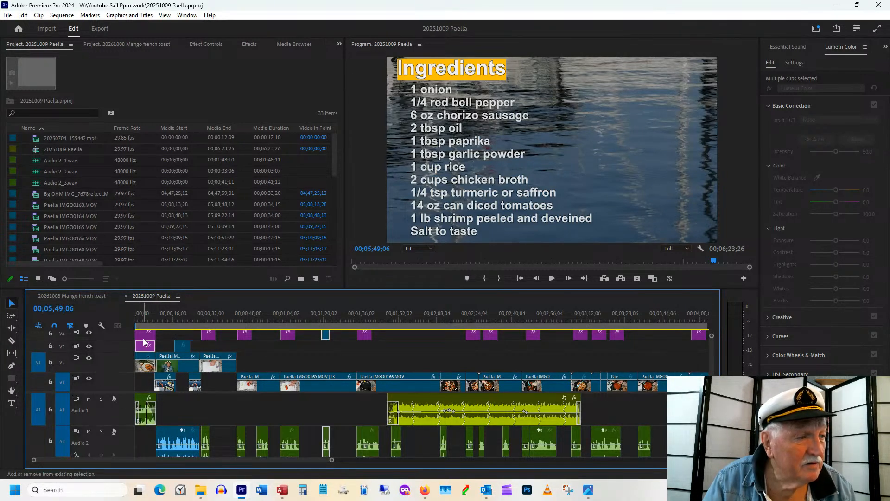
pyautogui.keyDown('shift'); pyautogui.click(145, 334); pyautogui.keyUp('shift')
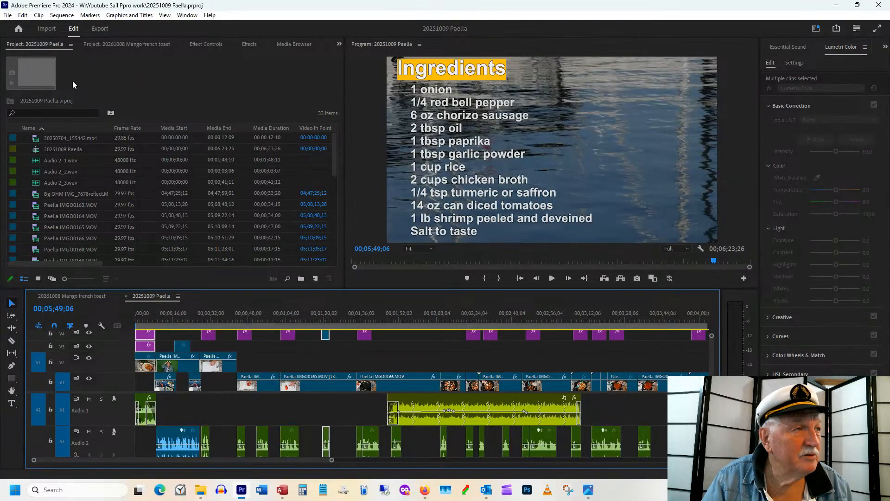
# - Close the Paella project and paste the copied clips into the Mango french toast sequence at 00;06;07;07, past its last clip
pyautogui.click(8, 15)
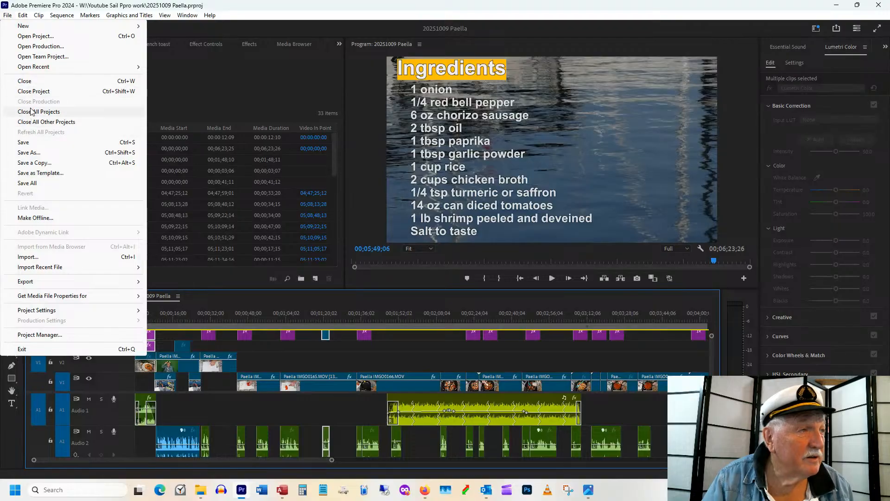
pyautogui.click(27, 92)
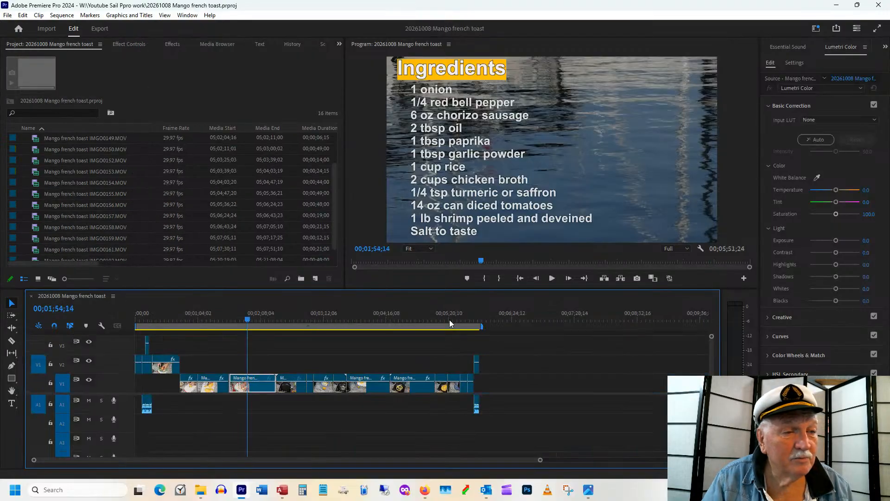
pyautogui.click(496, 308)
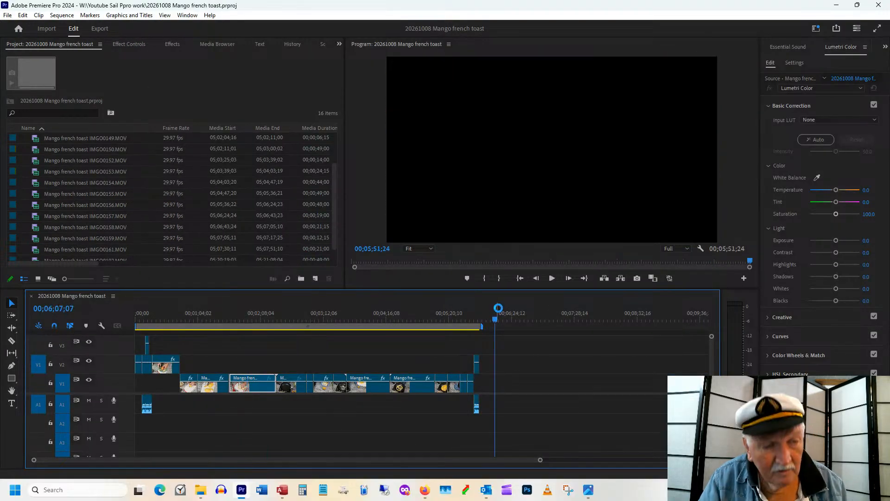
pyautogui.hotkey('ctrl', 'v')
# - Lower the pasted ingredient label to track V3 and bring it and the pasted ending clips back closer to the other pasted clips
pyautogui.click(466, 408)
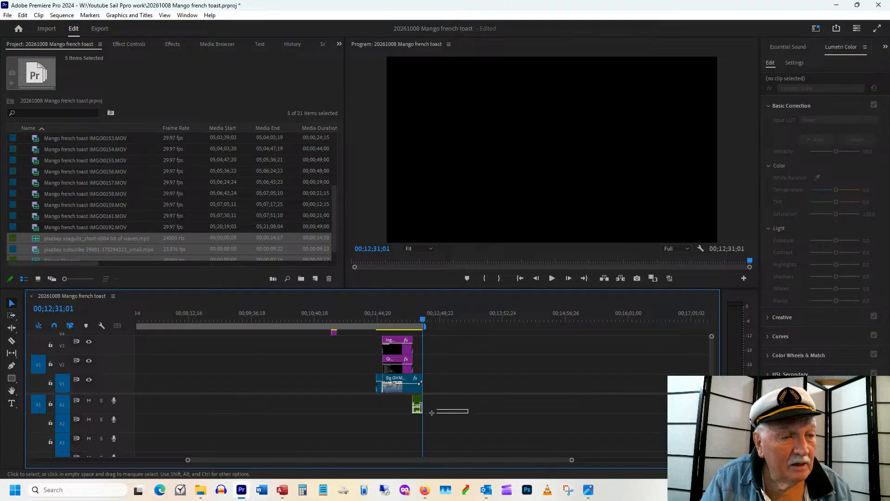
pyautogui.moveTo(432, 412); pyautogui.dragTo(334, 343)
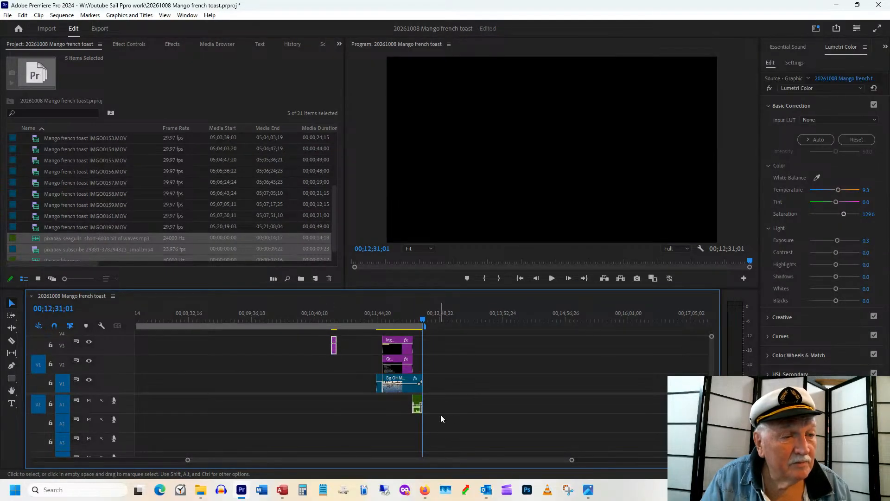
pyautogui.click(457, 413)
pyautogui.moveTo(460, 414); pyautogui.dragTo(535, 364)
pyautogui.click(533, 396)
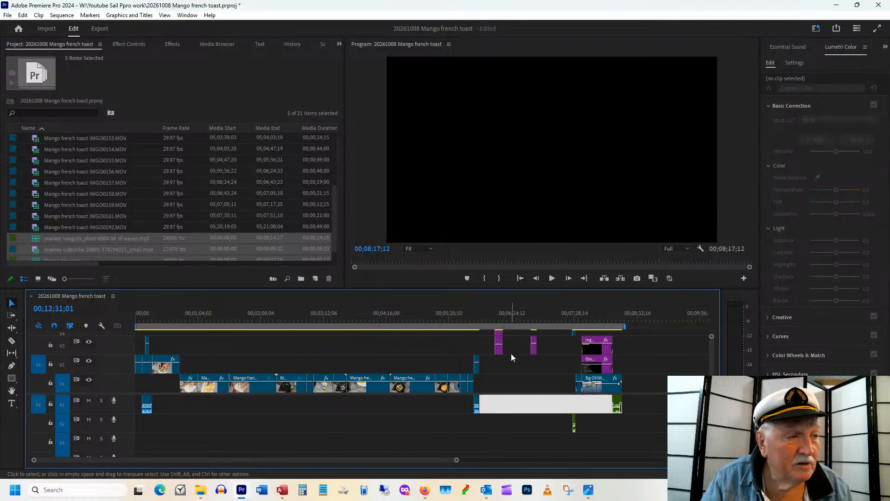
# - Move the opening title graphics to the start of the sequence and the "Salt to taste" label to about 00;01;05 on V3
pyautogui.click(499, 343)
pyautogui.moveTo(510, 347); pyautogui.dragTo(136, 344)
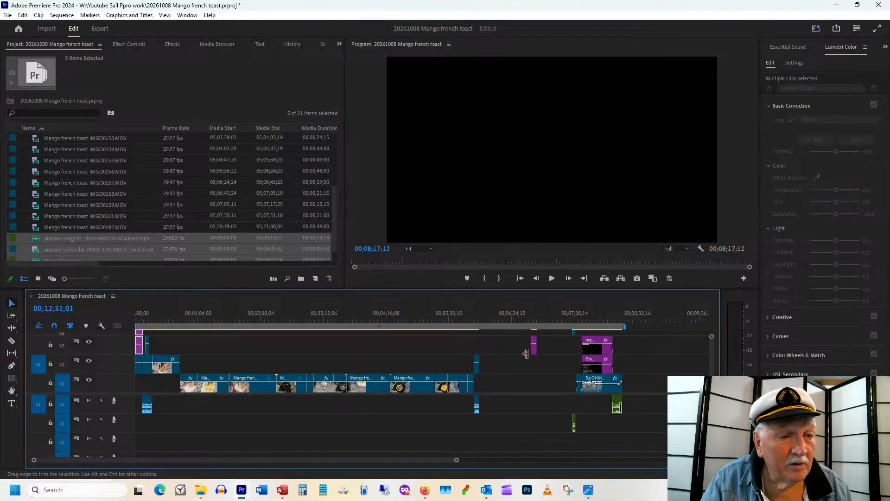
pyautogui.moveTo(533, 352); pyautogui.dragTo(201, 354)
pyautogui.click(199, 320)
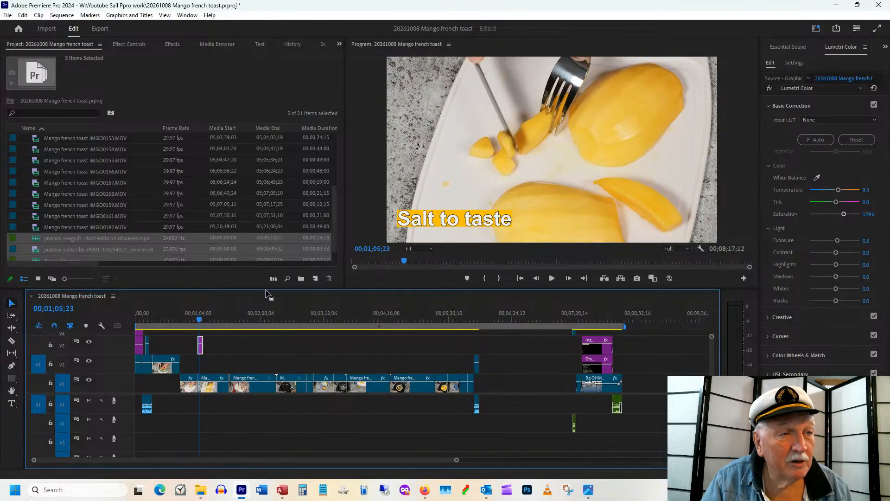
# - Move the subscribe animation and its audio over the bread-cutting clip IMGO0150 and play that section
pyautogui.click(575, 429)
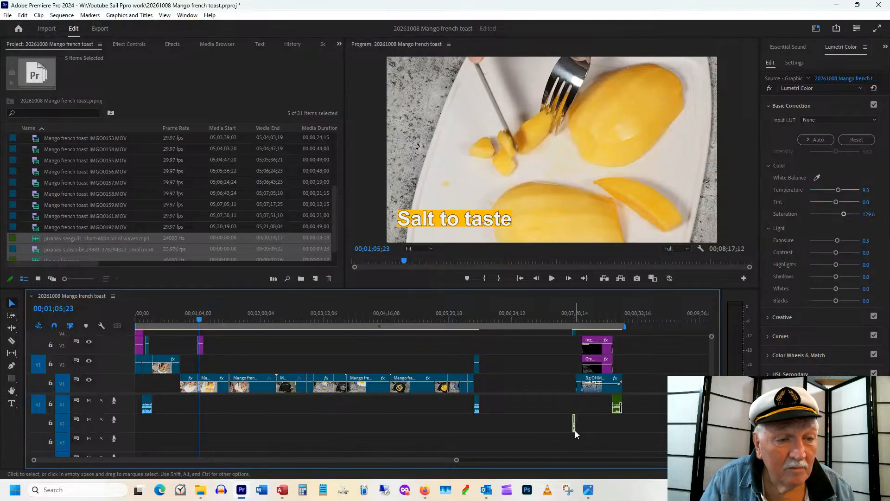
pyautogui.keyDown('shift'); pyautogui.click(575, 336); pyautogui.keyUp('shift')
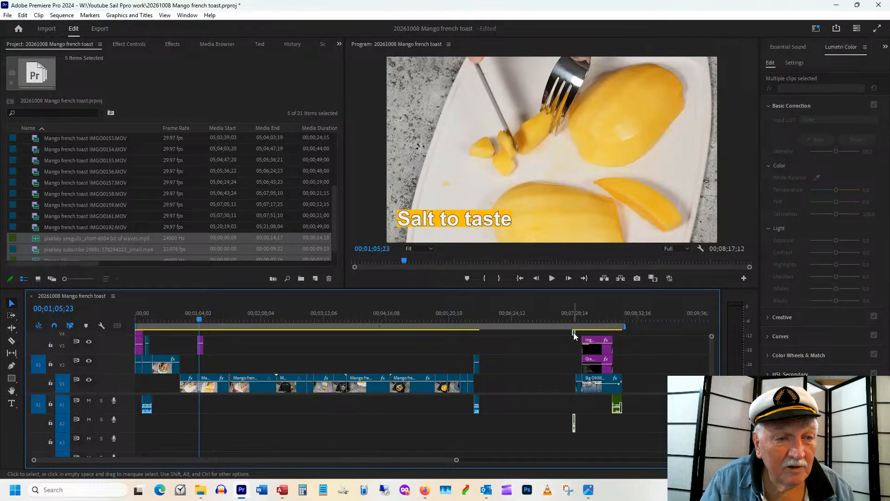
pyautogui.moveTo(575, 336); pyautogui.dragTo(255, 337)
pyautogui.click(250, 318)
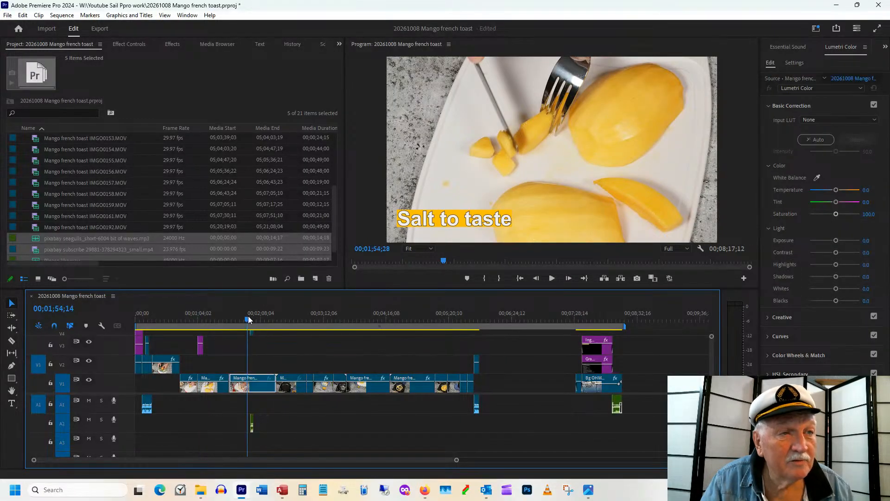
pyautogui.press('space')
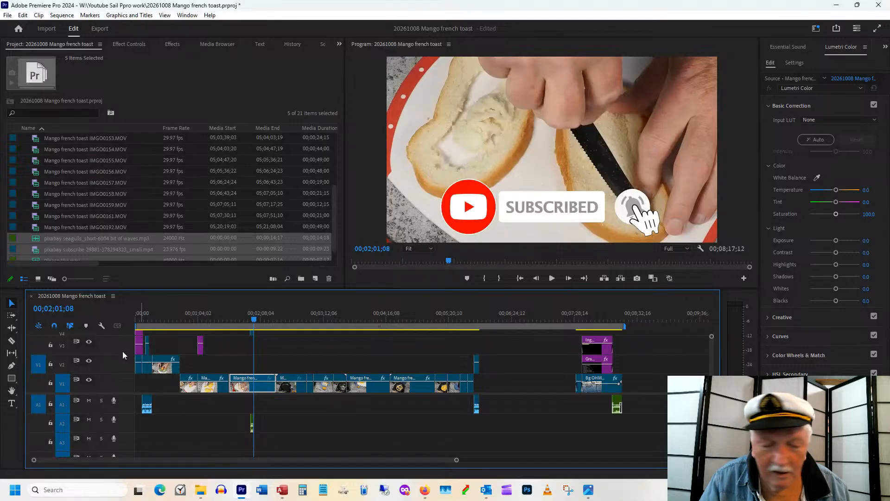
# - Inspect the soaking footage, the keyed closing clip, the short clip before the Ingredients background, and the introduction up to 00;00;13;13
pyautogui.click(291, 319)
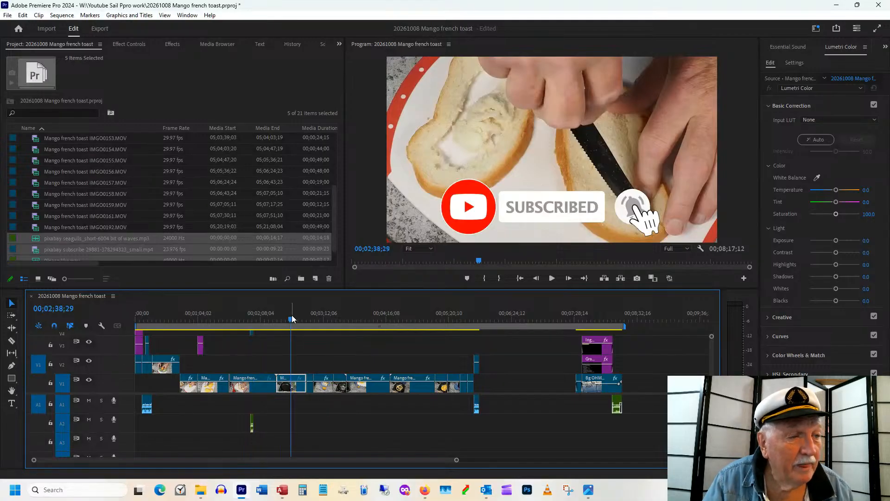
pyautogui.moveTo(292, 318); pyautogui.dragTo(320, 317)
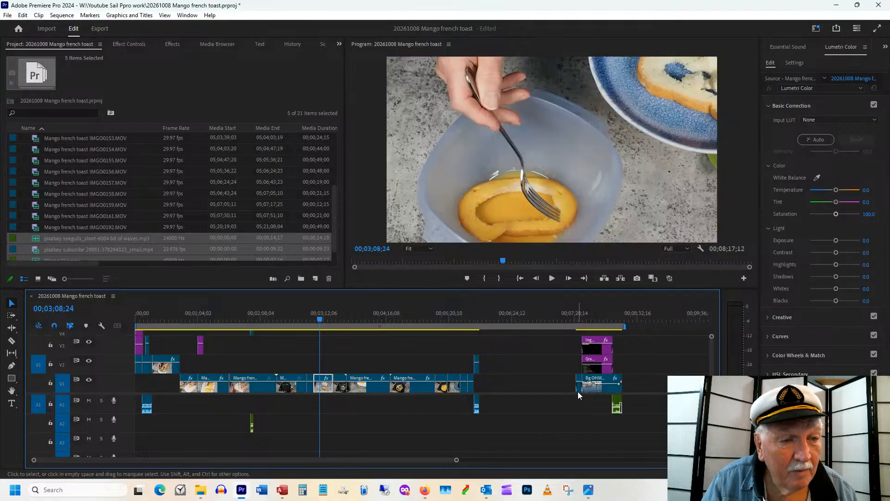
pyautogui.click(478, 313)
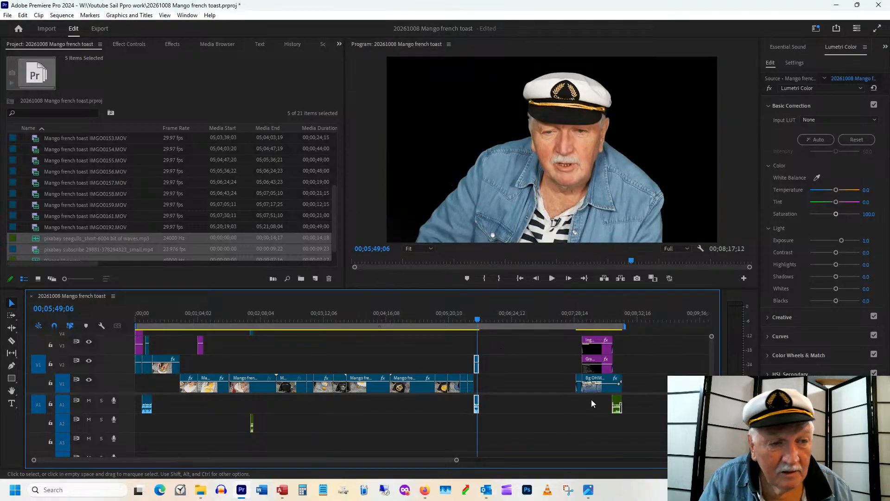
pyautogui.click(580, 388)
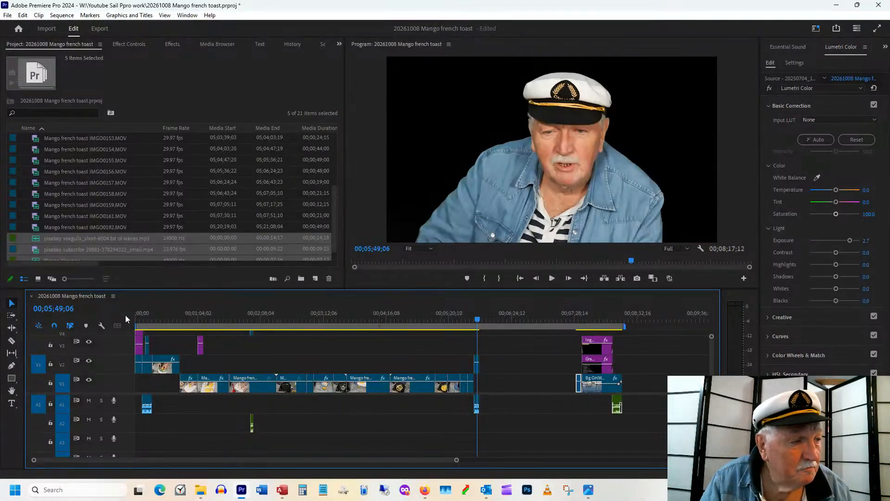
pyautogui.click(143, 315)
pyautogui.moveTo(143, 313); pyautogui.dragTo(146, 317)
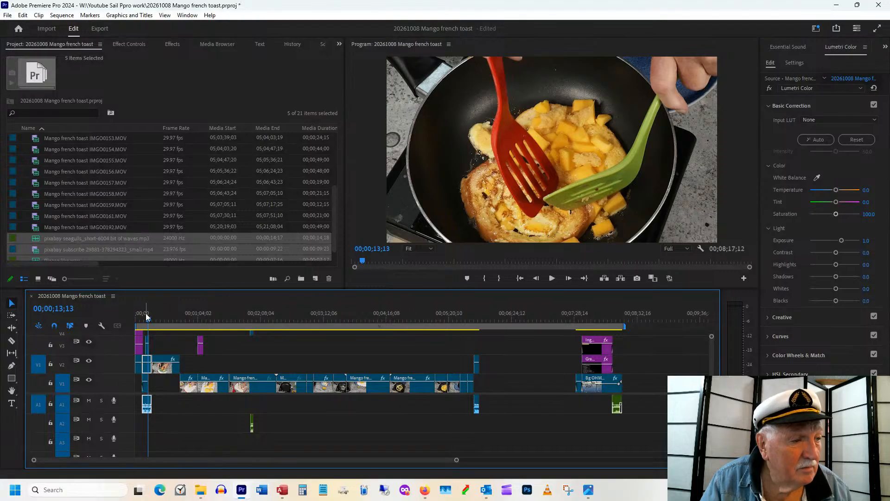
# - Extend both ends of the V1 boat background clip 20250704_155442 to span the keyed introduction clip on V2
pyautogui.moveTo(146, 317); pyautogui.dragTo(151, 314)
pyautogui.press('=')
pyautogui.press('=')
pyautogui.press('=')
pyautogui.press('=')
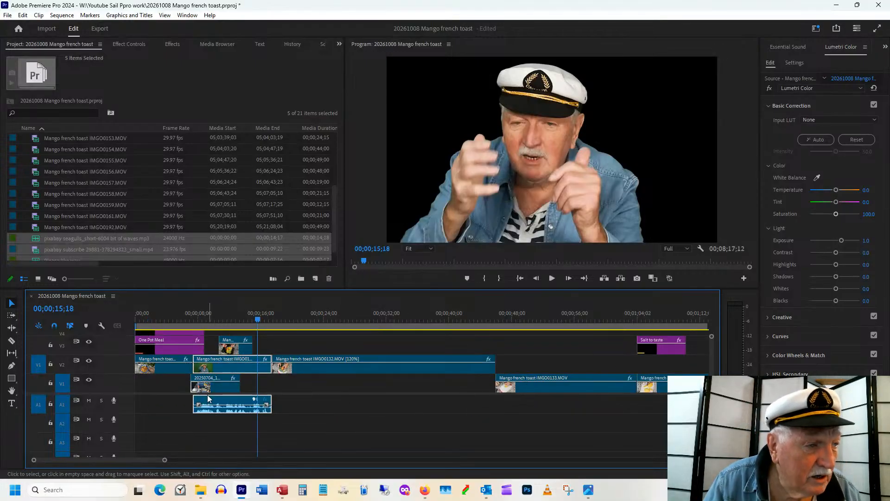
pyautogui.moveTo(240, 382); pyautogui.dragTo(272, 381)
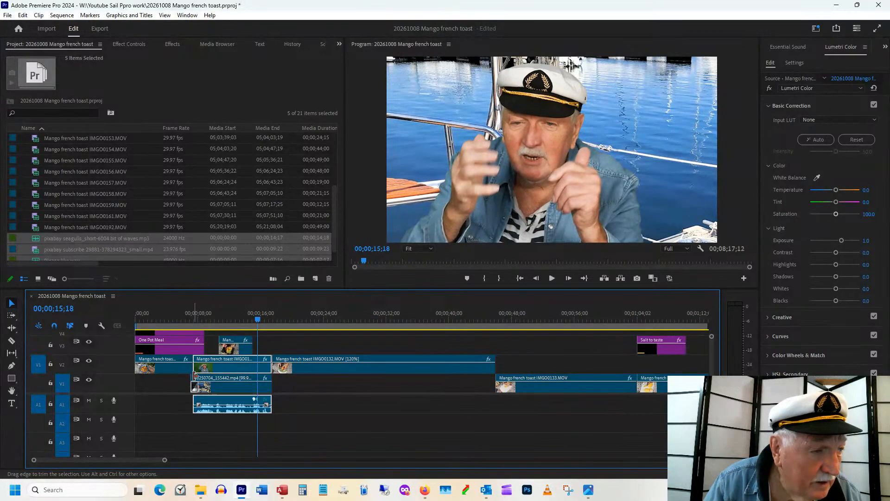
pyautogui.moveTo(190, 377); pyautogui.dragTo(220, 388)
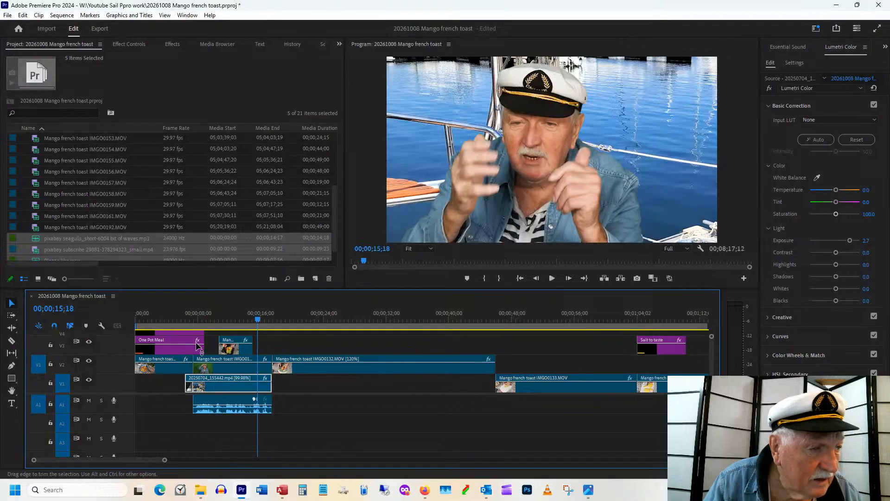
# - Apply Cross Zoom transitions to the start and end of the keyed introduction clip on V2
pyautogui.click(191, 311)
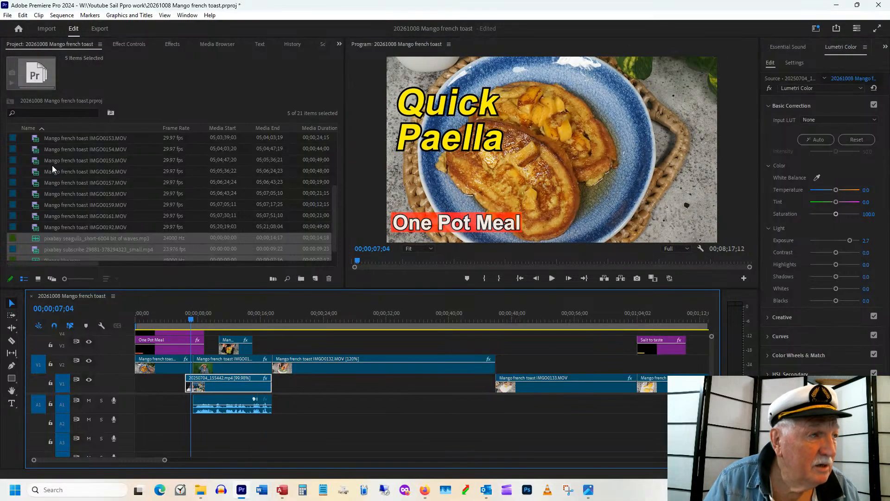
pyautogui.click(166, 47)
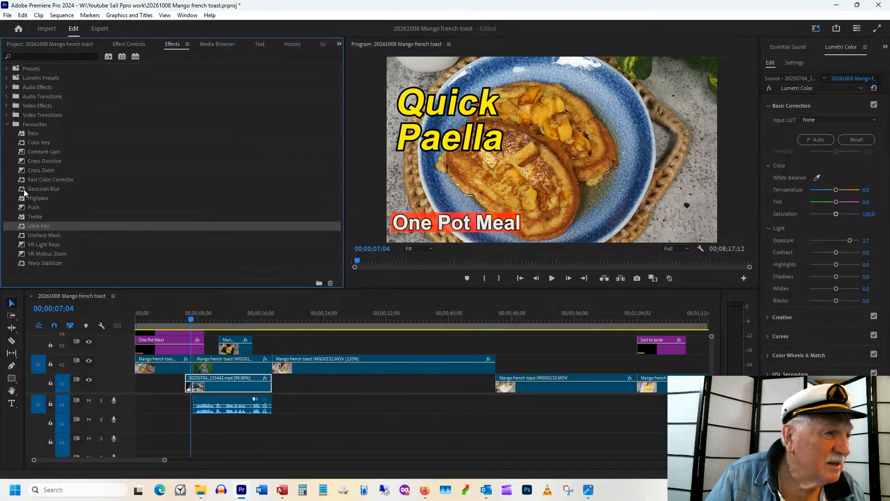
pyautogui.moveTo(21, 173); pyautogui.dragTo(192, 366)
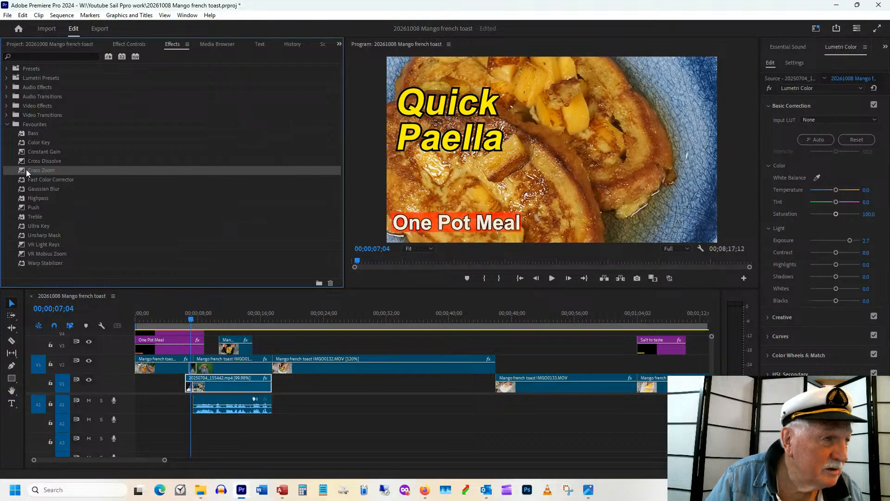
pyautogui.moveTo(26, 169); pyautogui.dragTo(273, 370)
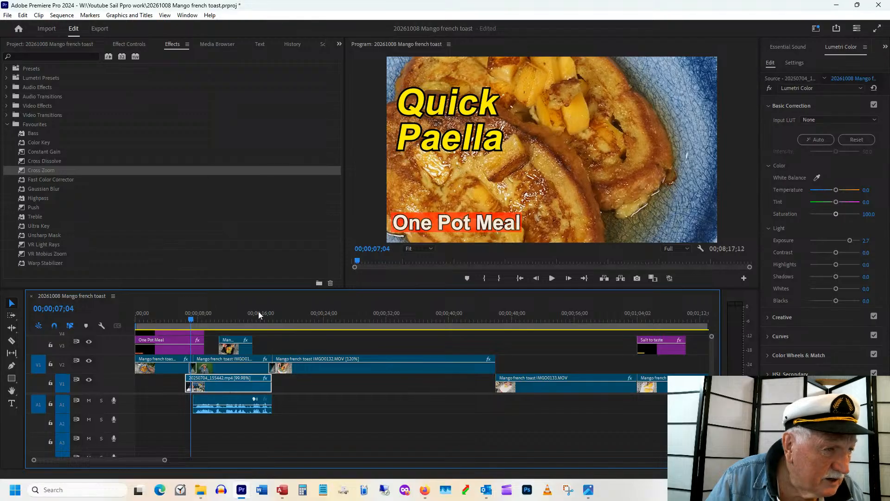
# - Shift the V1 boat background clip slightly later, extend its end past the V2 cut, and add a Cross Zoom at that end
pyautogui.moveTo(258, 311); pyautogui.dragTo(275, 320)
pyautogui.moveTo(232, 387); pyautogui.dragTo(236, 390)
pyautogui.click(274, 318)
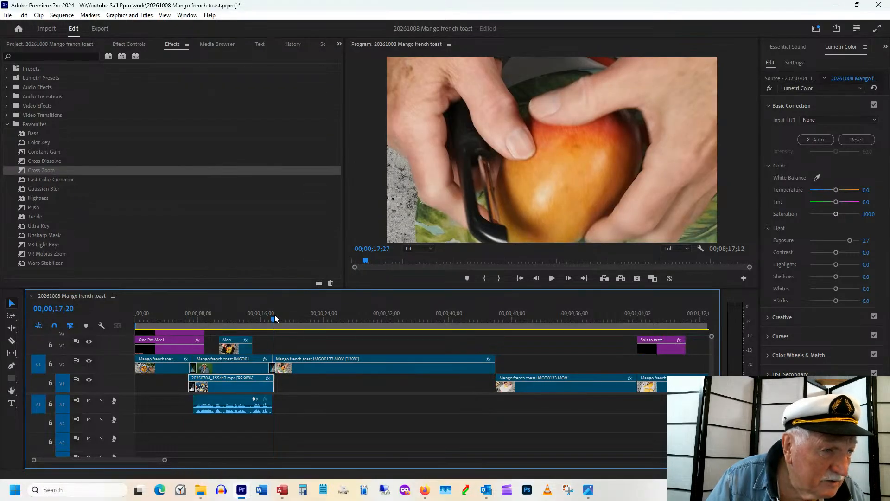
pyautogui.moveTo(274, 314); pyautogui.dragTo(305, 317)
pyautogui.moveTo(274, 378); pyautogui.dragTo(276, 376)
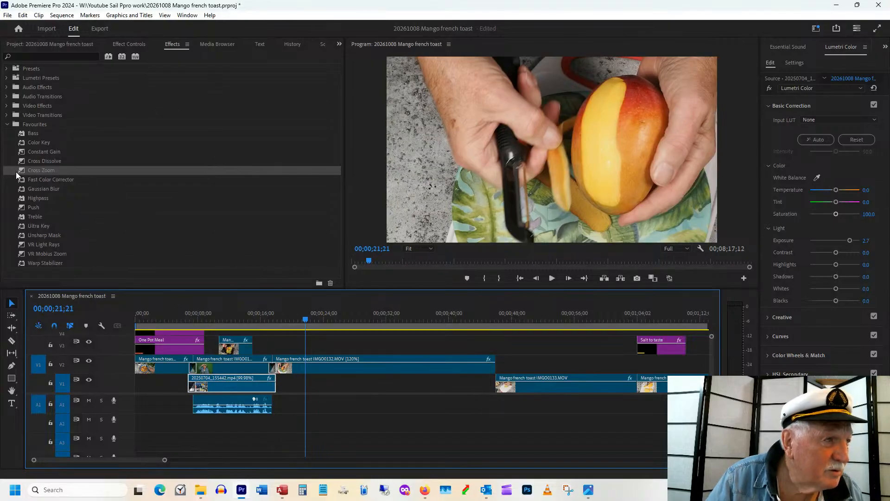
pyautogui.moveTo(16, 172); pyautogui.dragTo(272, 389)
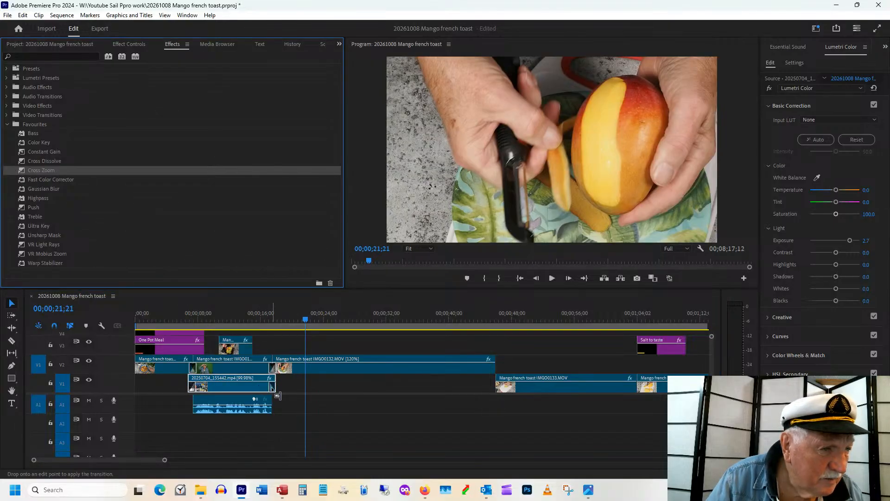
# - Play the transition into the introduction and trim the opening title graphics to end just after the keyed clip starts
pyautogui.click(181, 314)
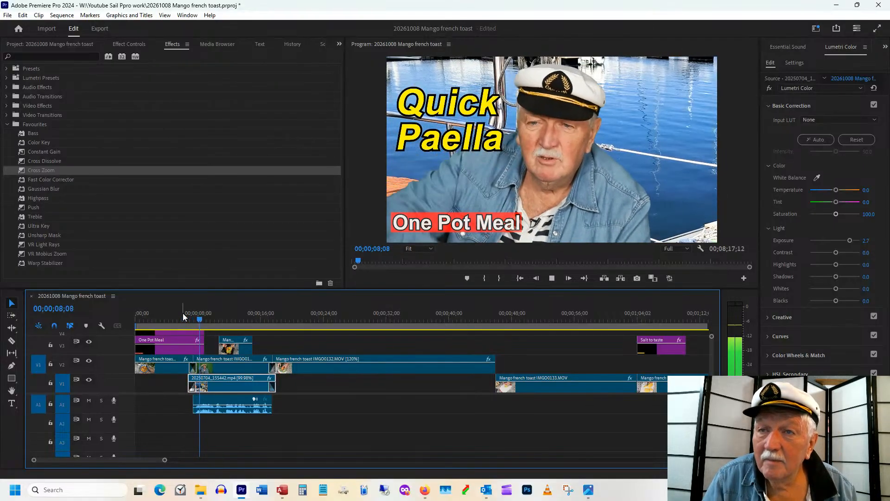
pyautogui.press('space')
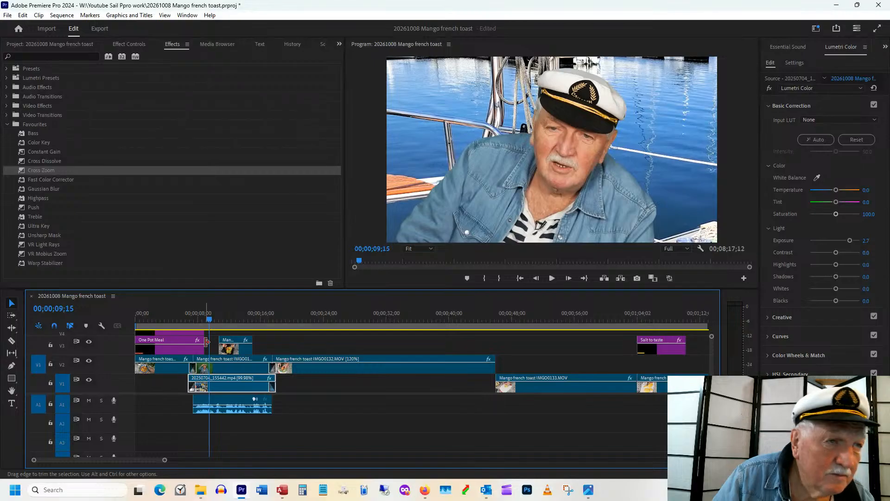
pyautogui.moveTo(207, 342)
pyautogui.mouseDown()
pyautogui.moveTo(196, 342)
pyautogui.moveTo(205, 332)
pyautogui.mouseUp()
# - Replace the "One Pot Meal" subtitle text with "Breakfast"
pyautogui.click(165, 317)
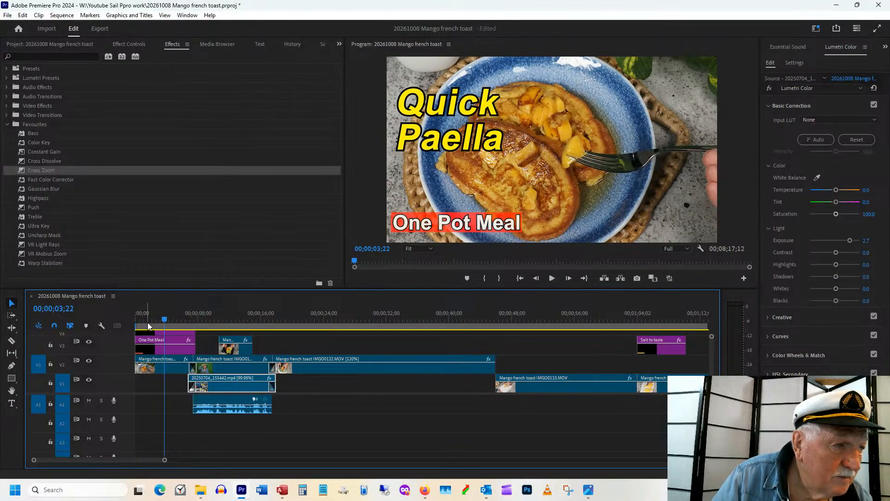
pyautogui.click(147, 323)
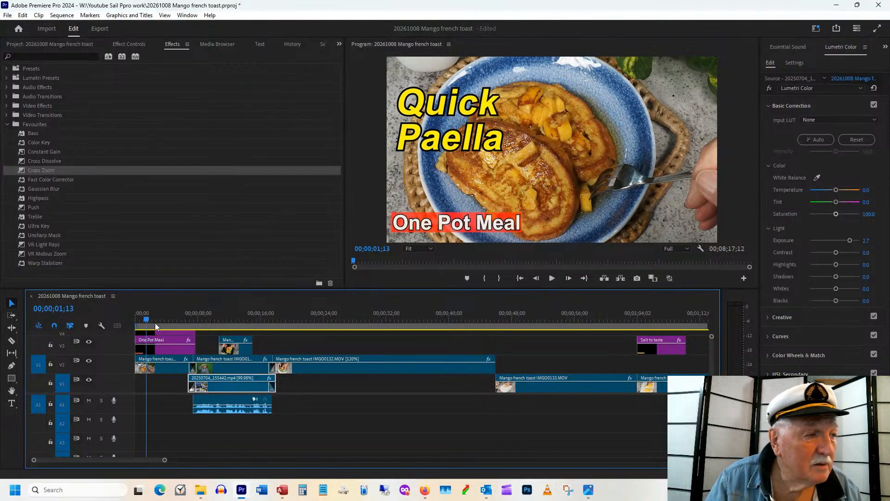
pyautogui.click(157, 344)
pyautogui.doubleClick(434, 226)
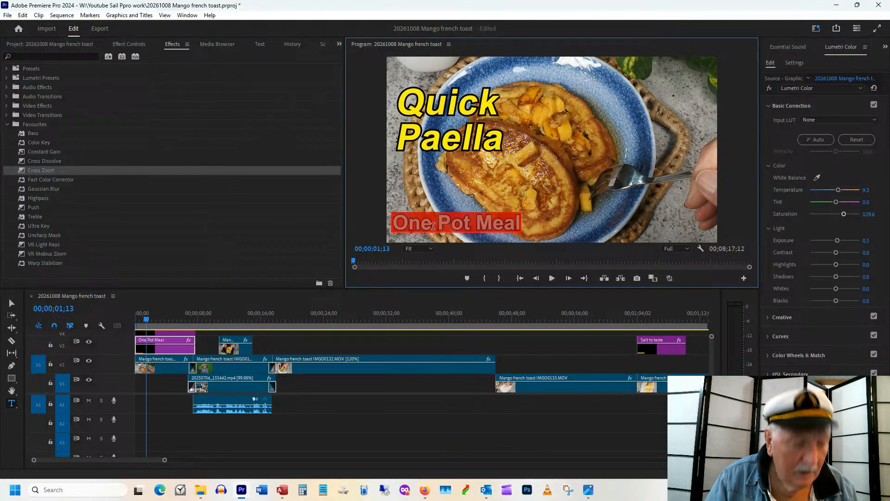
pyautogui.write('Break')
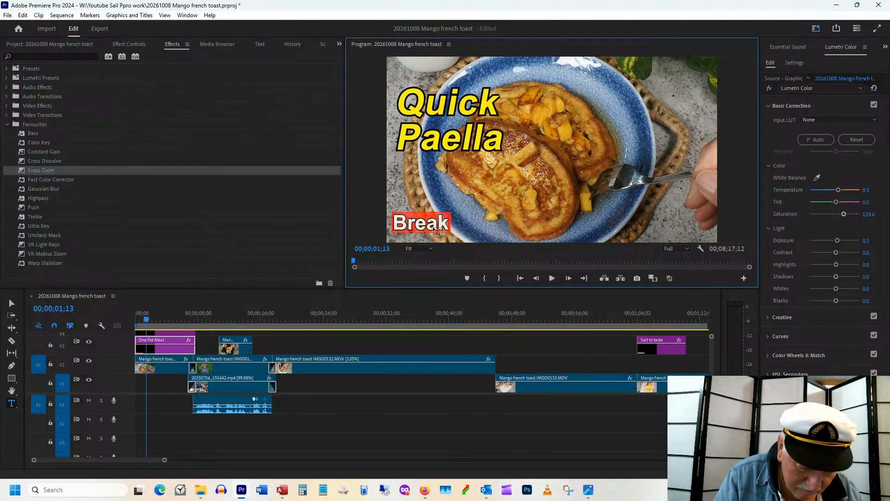
pyautogui.write('fast')
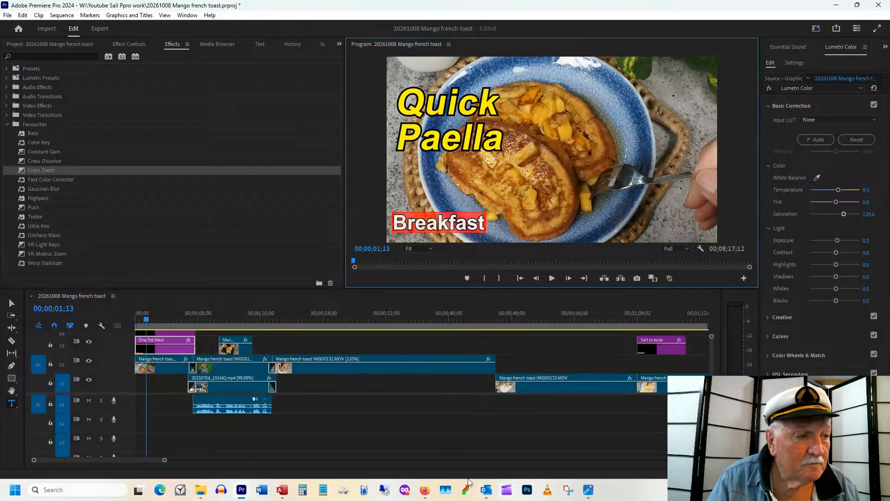
pyautogui.click(399, 461)
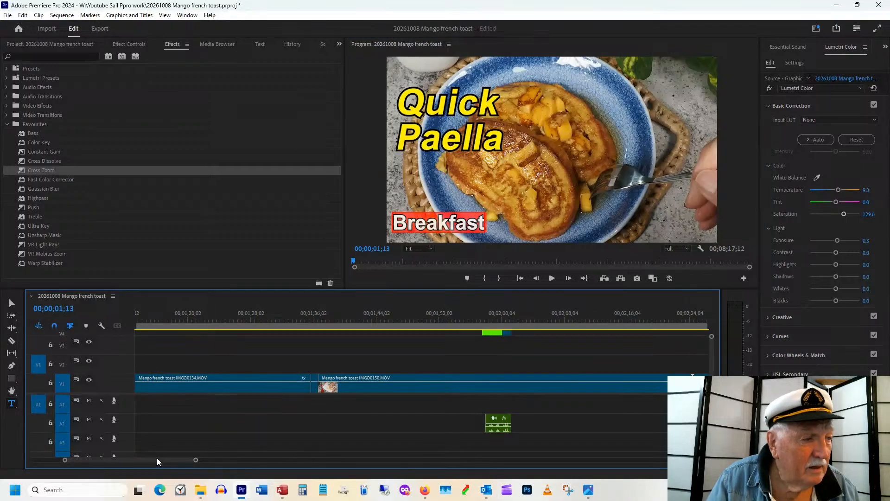
# - Replace the "Quick Paella" title on V4 with "Mango French Toast", placing "Toast" on the second line
pyautogui.click(47, 461)
pyautogui.click(157, 316)
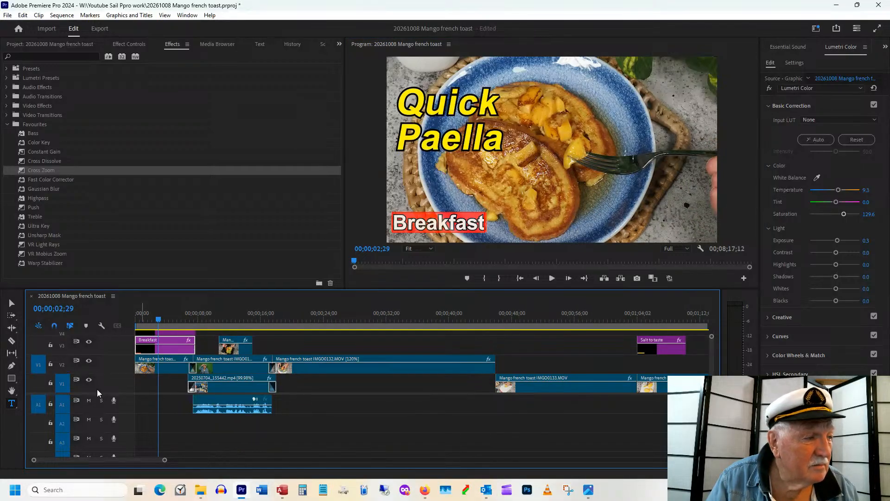
pyautogui.scroll(1, 161, 337)
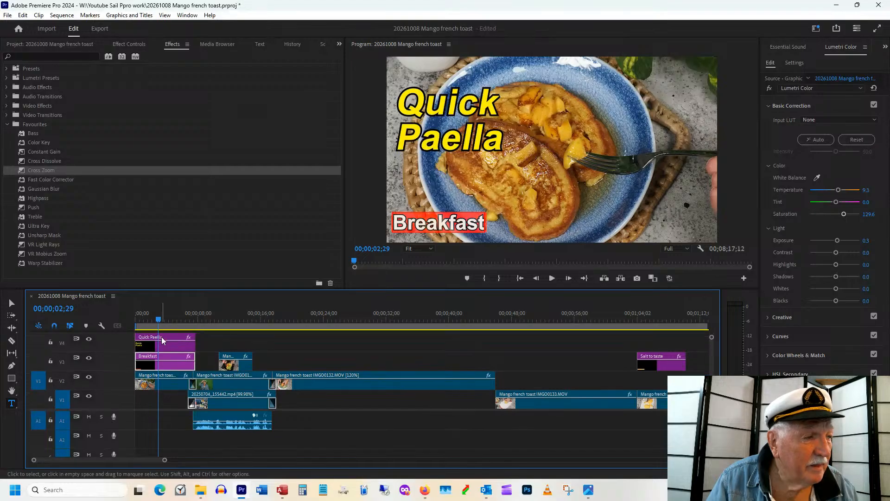
pyautogui.click(444, 123)
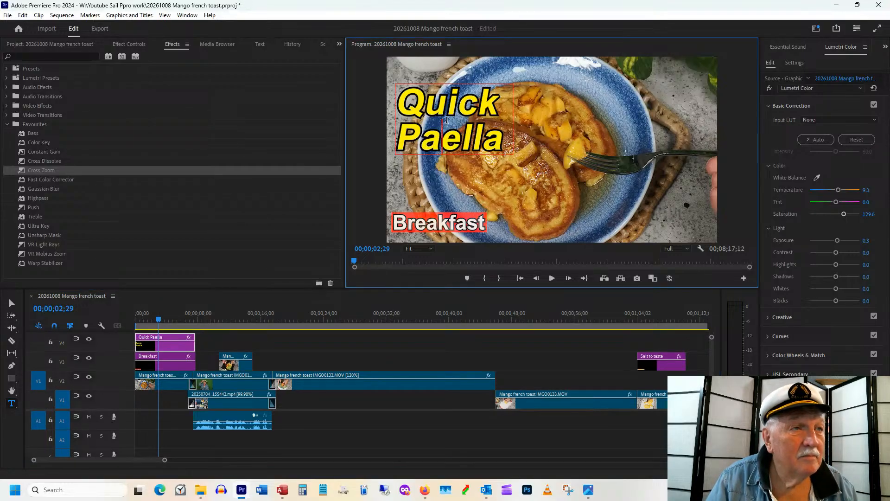
pyautogui.doubleClick(447, 120)
pyautogui.hotkey('ctrl', 'a')
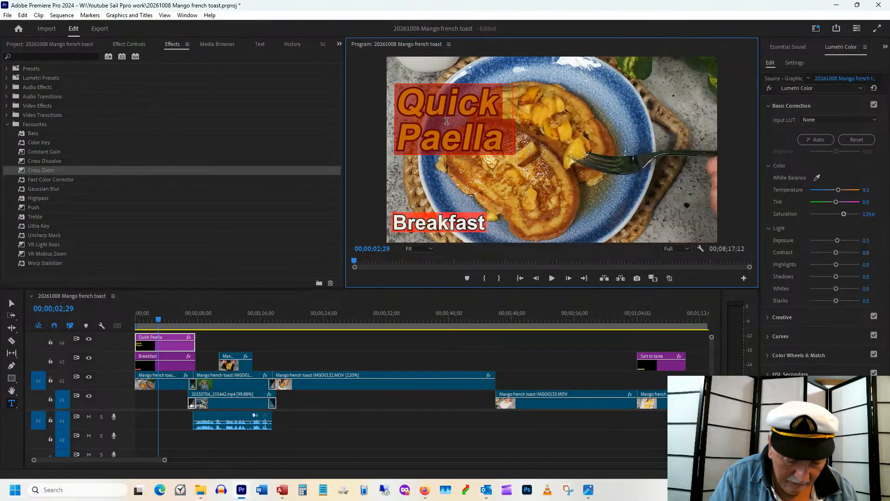
pyautogui.write('Mango')
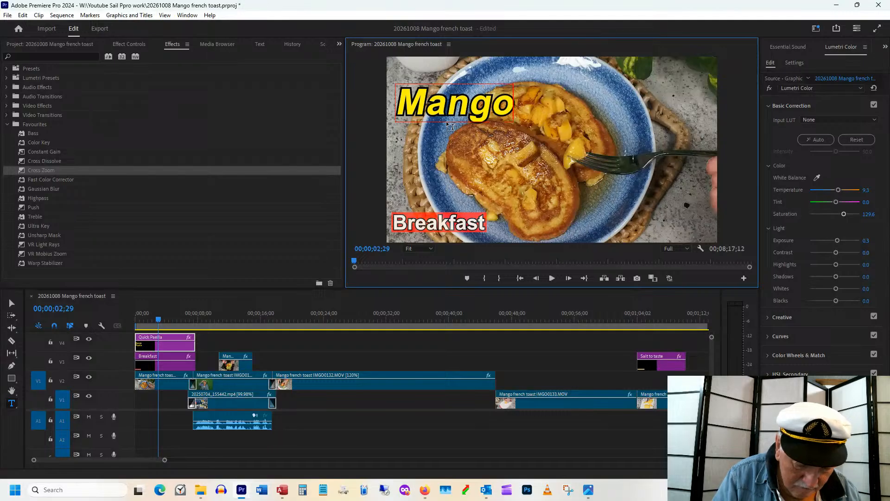
pyautogui.write(' French')
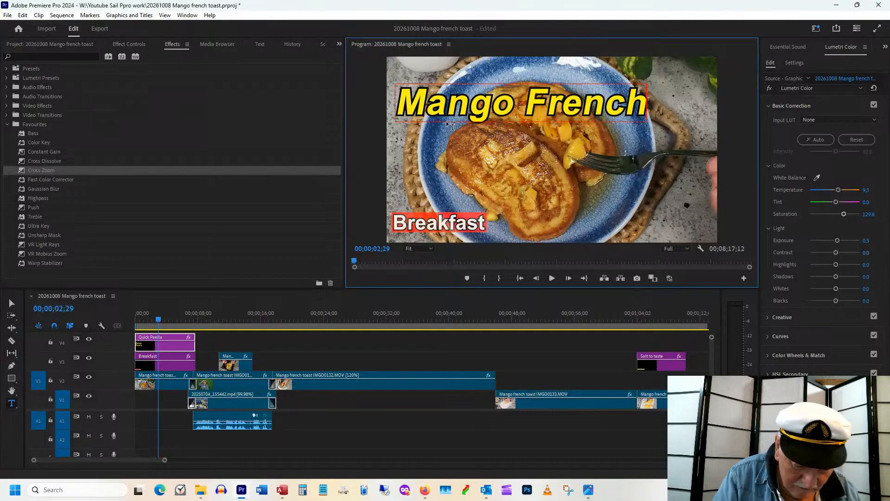
pyautogui.press('Return')
pyautogui.write('Toas')
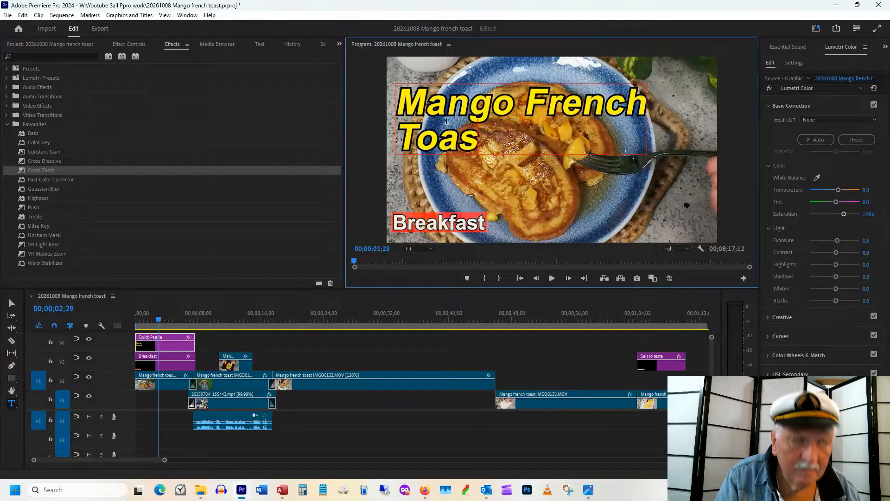
pyautogui.write('t')
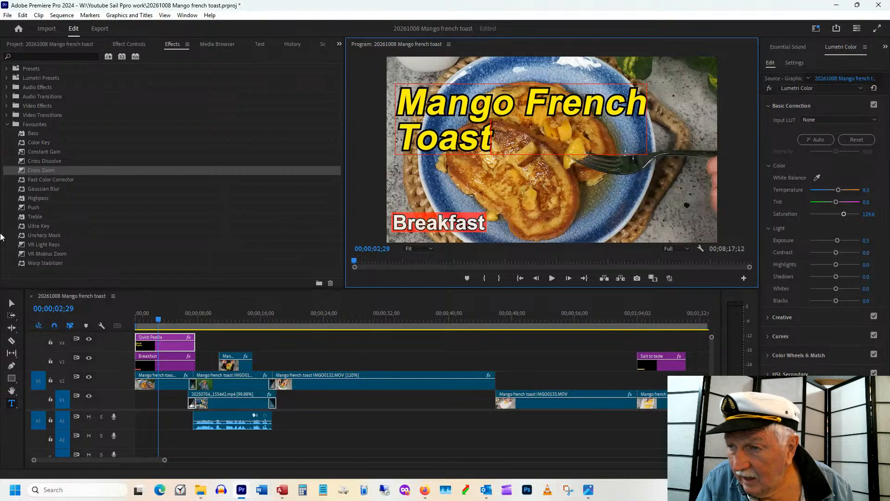
pyautogui.click(124, 458)
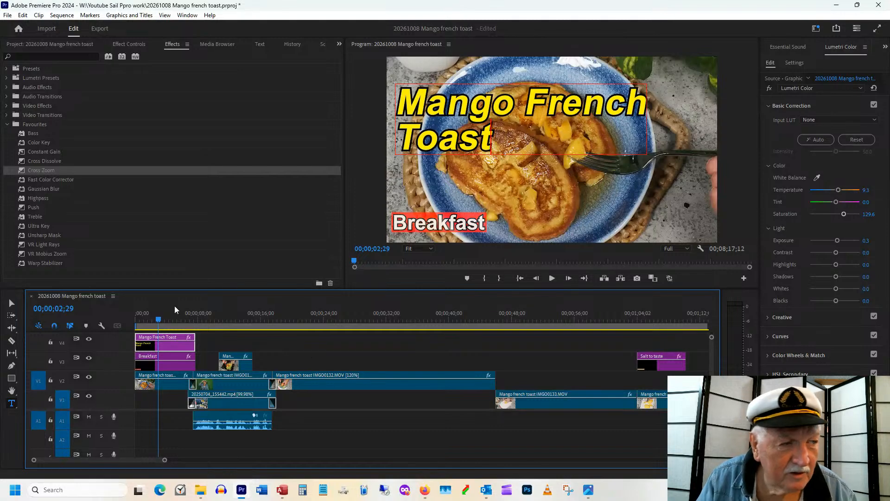
# - Move the "Salt to taste" label to V4 over the start of mango-peeling clip IMGO0132 and change its text to "Ripe mango"
pyautogui.moveTo(176, 314); pyautogui.dragTo(289, 314)
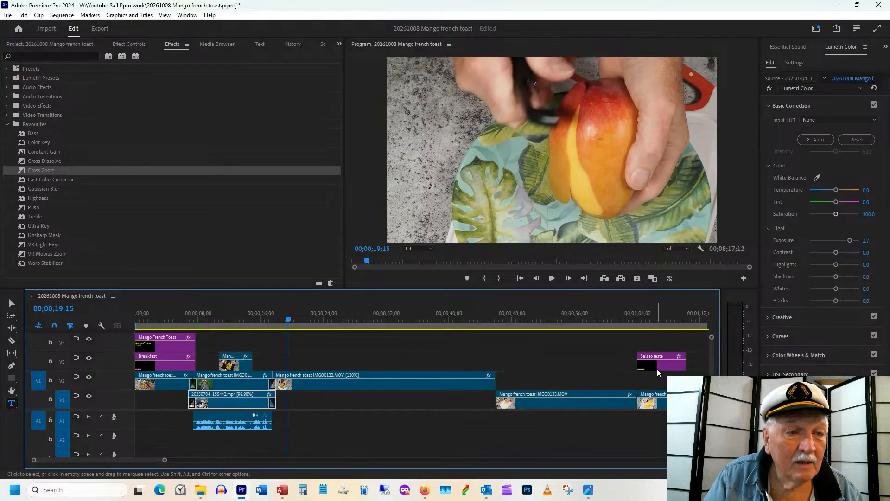
pyautogui.moveTo(655, 358); pyautogui.dragTo(297, 349)
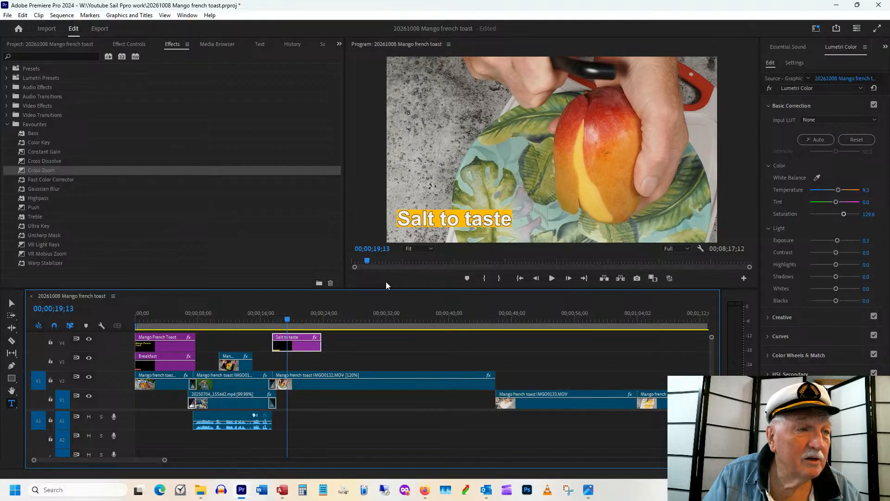
pyautogui.doubleClick(458, 225)
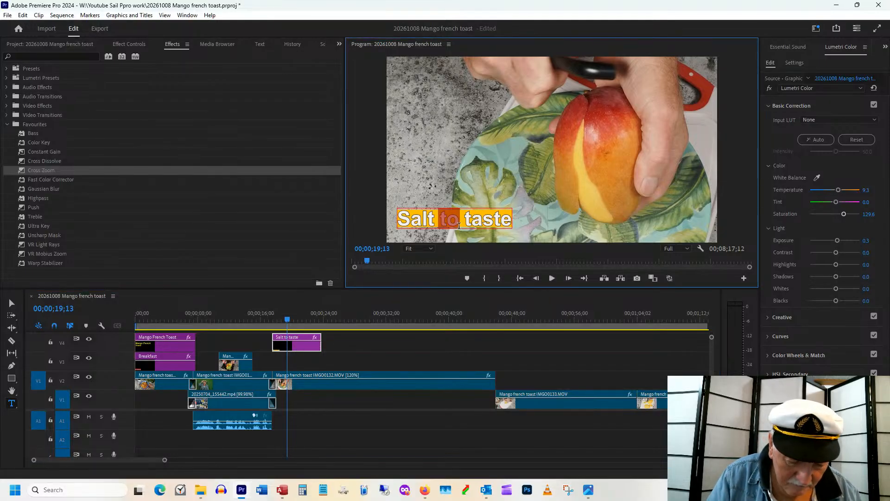
pyautogui.hotkey('ctrl', 'a')
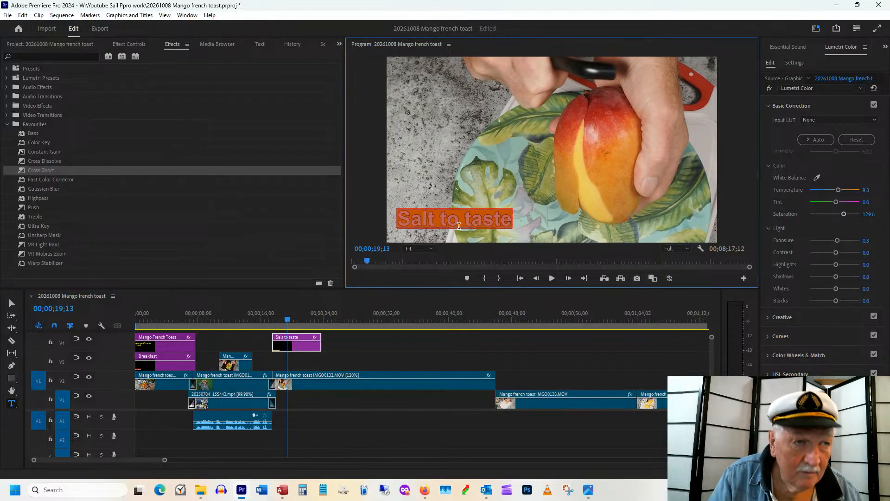
pyautogui.write('Ripe M')
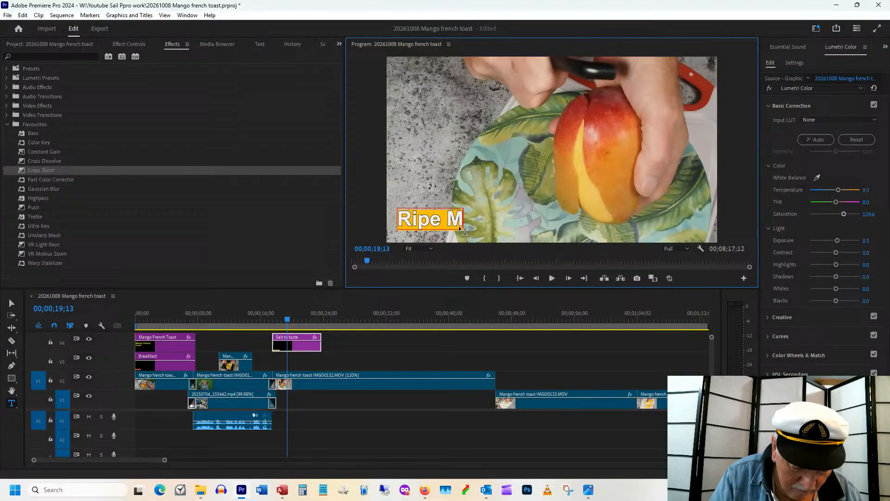
pyautogui.press('BackSpace')
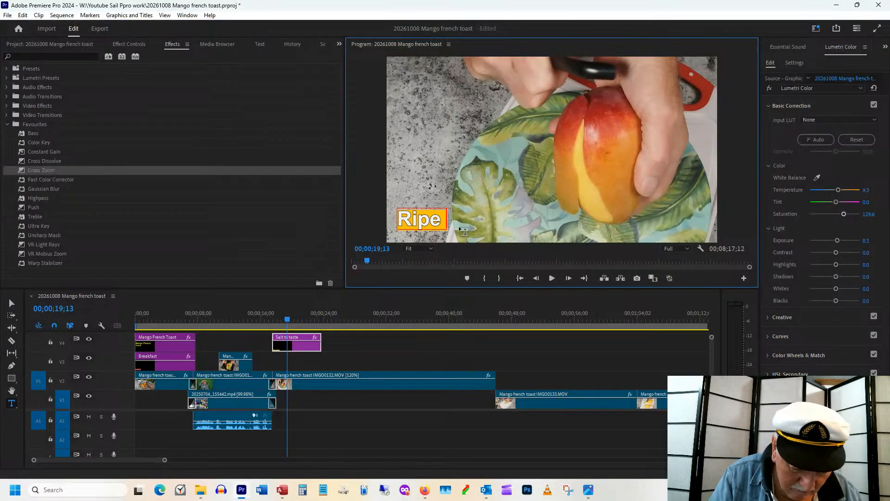
pyautogui.write('mango')
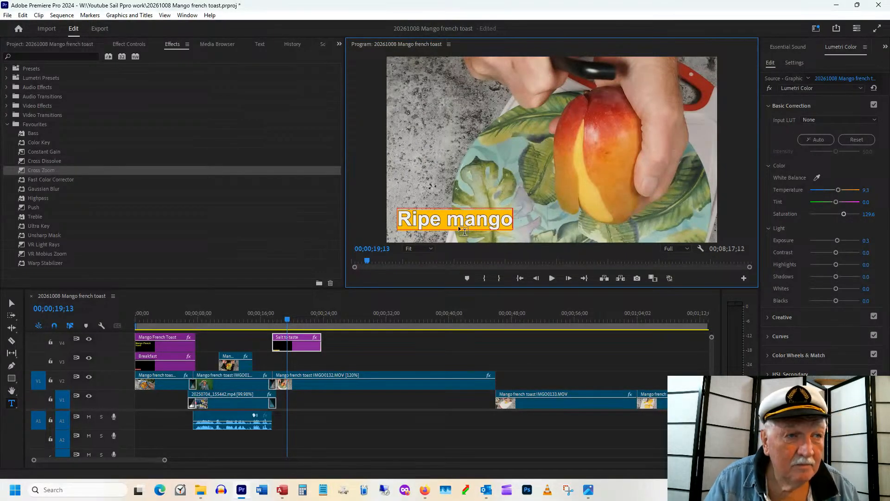
# - Play part of the mango-peeling clip and save the project
pyautogui.click(307, 320)
pyautogui.press('space')
pyautogui.hotkey('ctrl', 's')
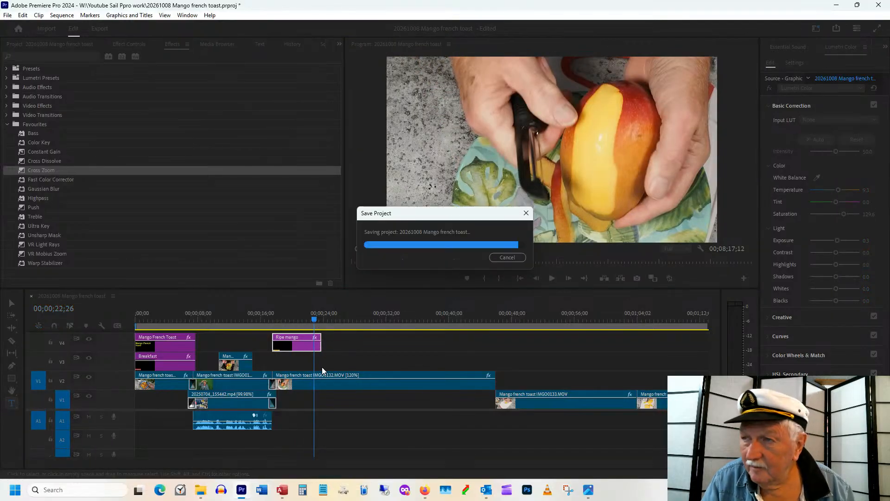
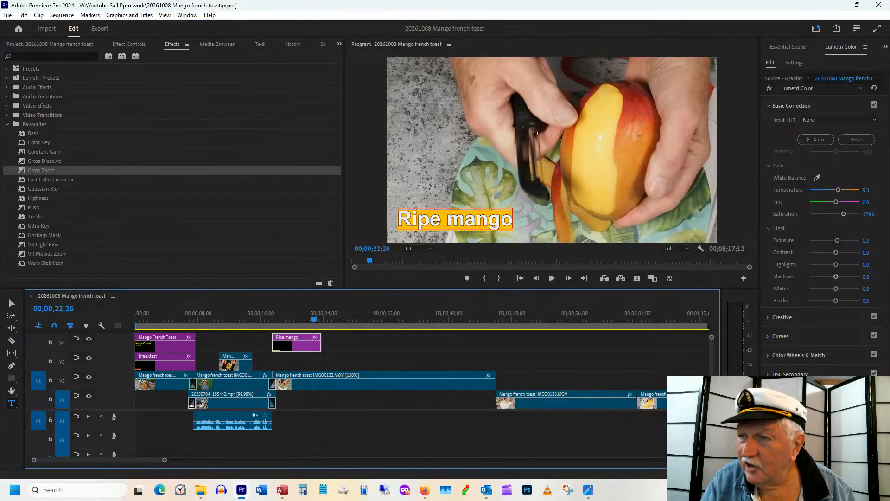
# - Switch to the browser to look over the SAILING CHANNEL YouTube page, and return to Premiere Pro
pyautogui.hotkey('alt', 'Tab')
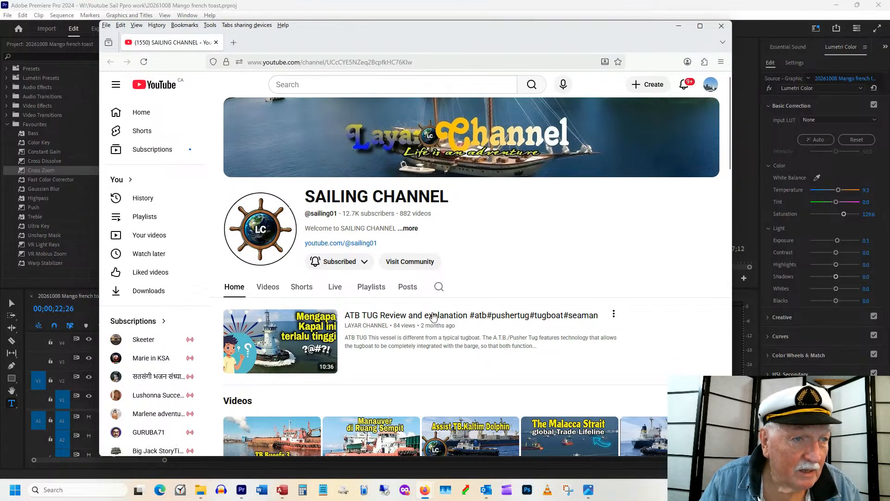
pyautogui.scroll(-3, 419, 389)
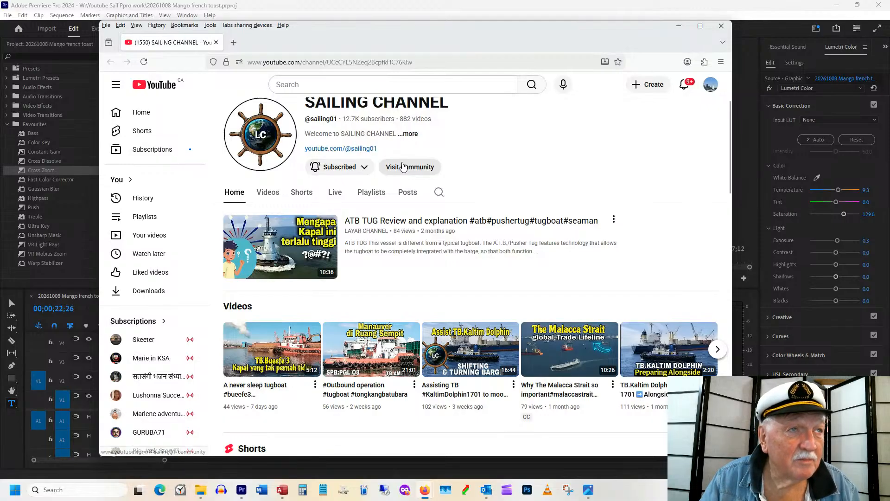
pyautogui.scroll(1, 352, 153)
pyautogui.hotkey('alt', 'Tab')
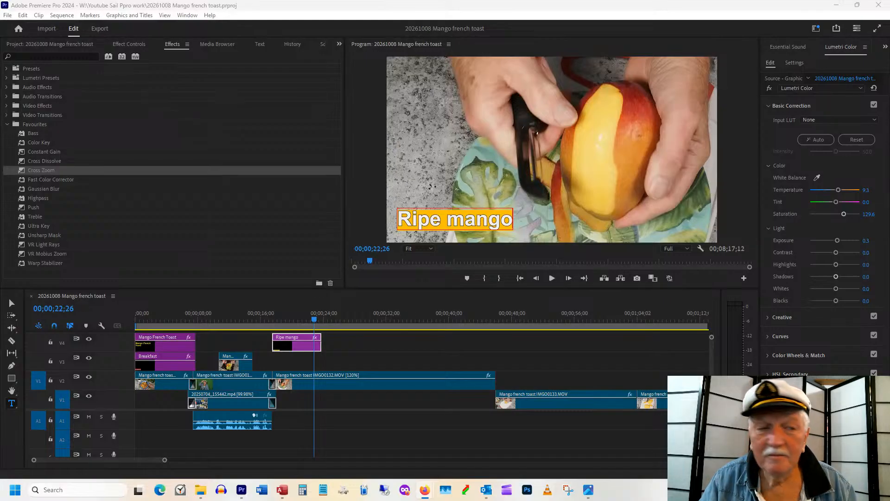
# - Scrub through the mango-peeling clip to check the "Ripe mango" label and the footage after it
pyautogui.click(288, 319)
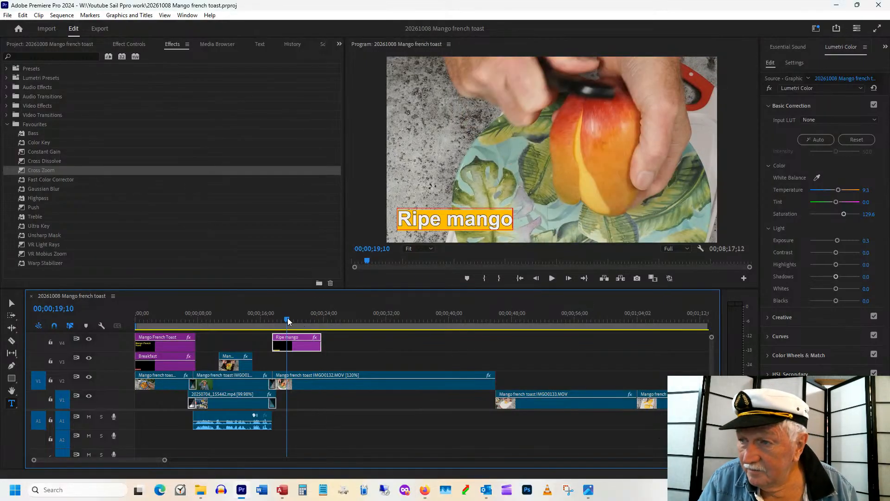
pyautogui.moveTo(291, 320); pyautogui.dragTo(335, 318)
pyautogui.click(366, 360)
pyautogui.click(361, 317)
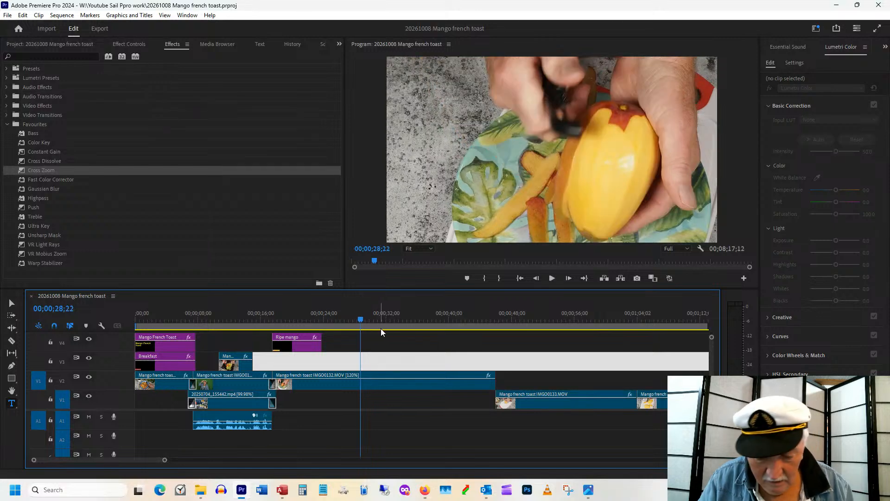
# - Near the sequence's end, move the last food clip from V1 up to V2, directly before the keyed closing clip
pyautogui.press('-')
pyautogui.press('-')
pyautogui.press('-')
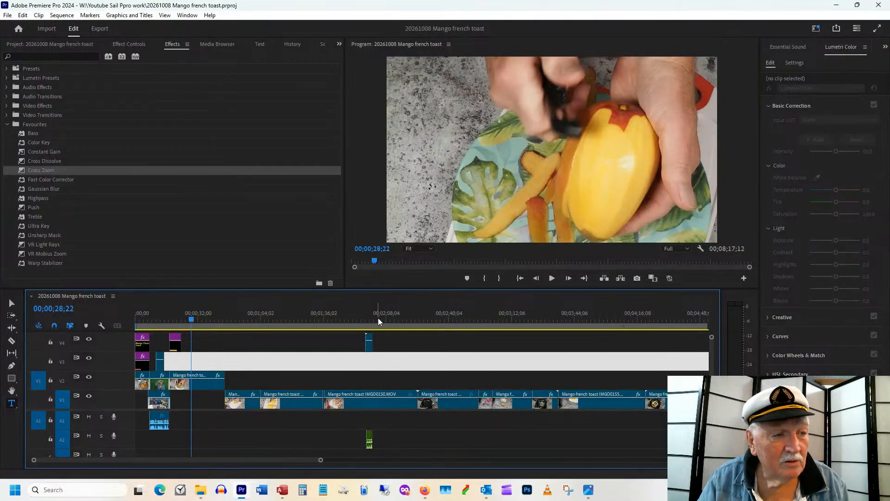
pyautogui.moveTo(289, 457); pyautogui.dragTo(382, 456)
pyautogui.click(425, 317)
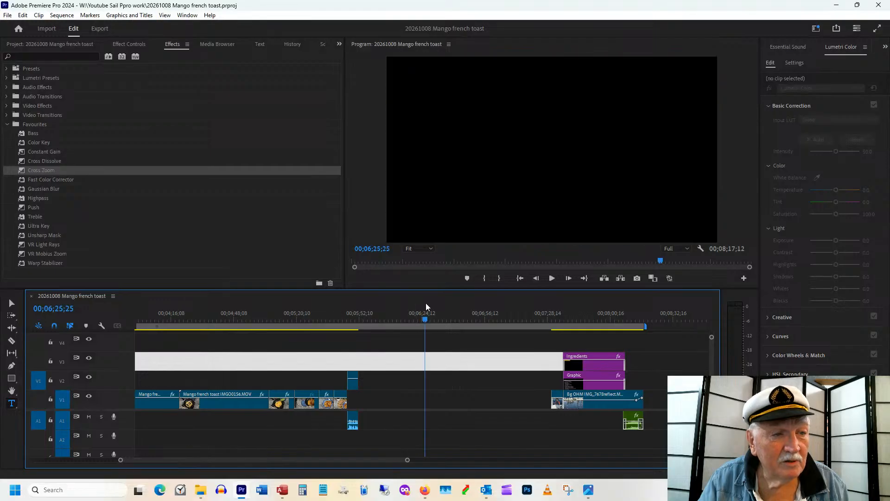
pyautogui.click(464, 386)
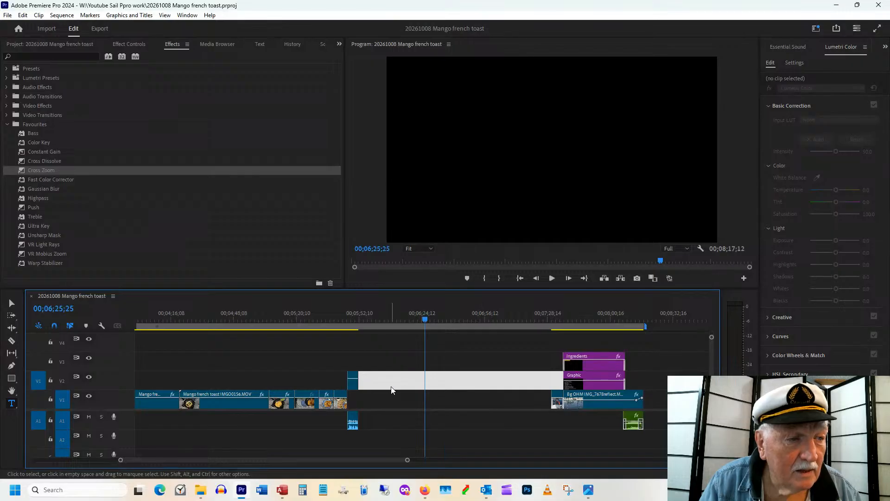
pyautogui.click(351, 320)
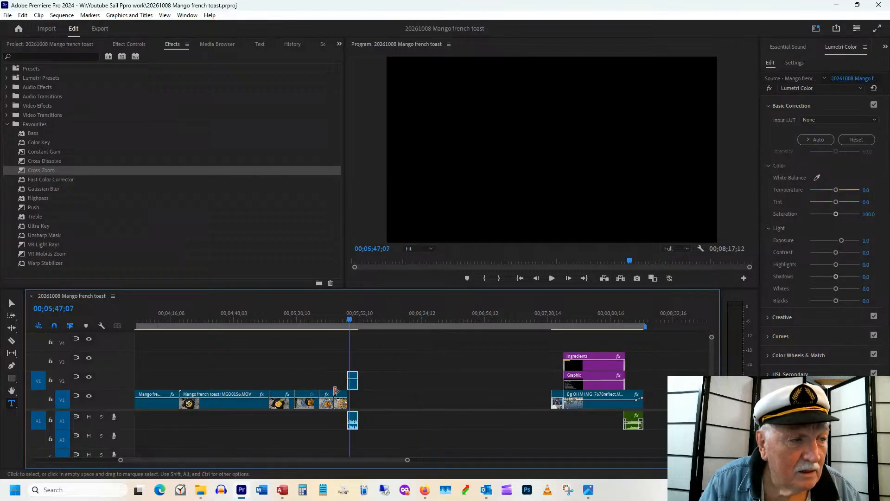
pyautogui.moveTo(343, 397); pyautogui.dragTo(341, 379)
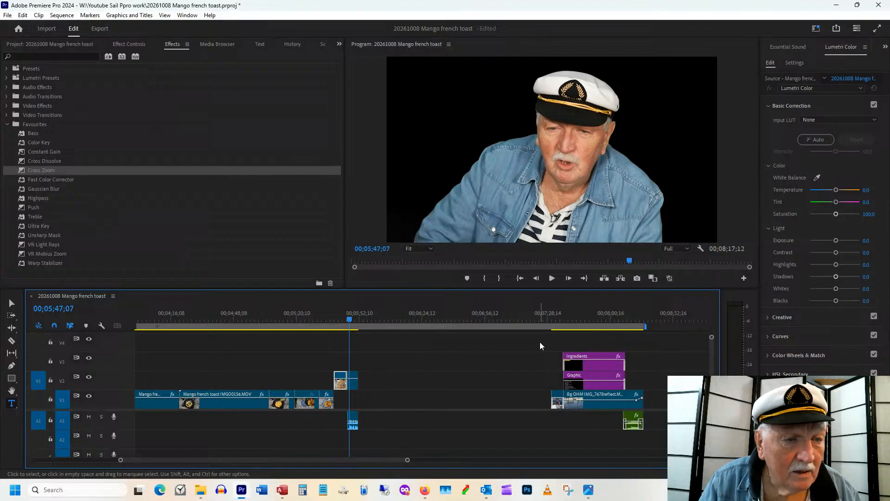
# - Move the whole ending group earlier so its boat background starts beneath the keyed closing clip, and scrub through the join
pyautogui.moveTo(540, 342); pyautogui.dragTo(414, 418)
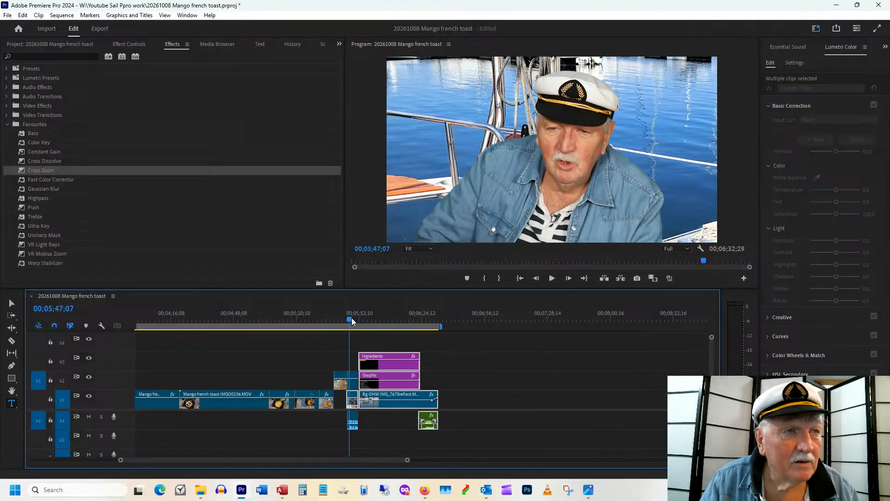
pyautogui.click(352, 318)
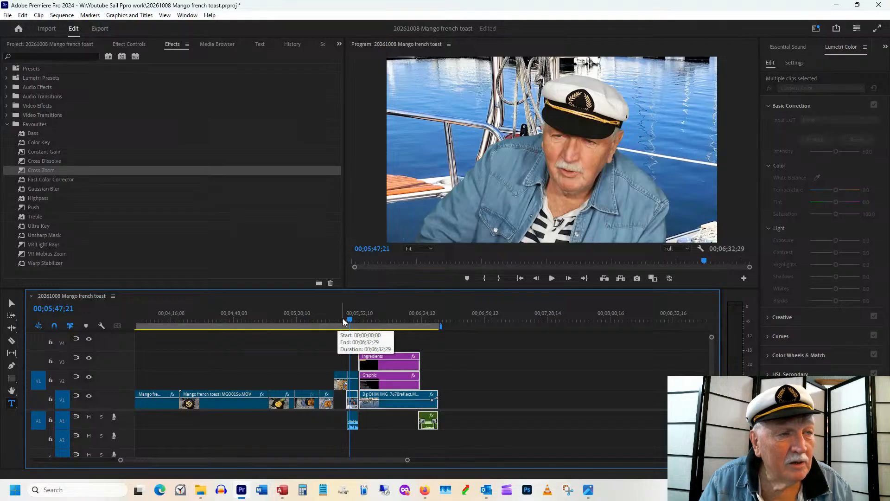
pyautogui.moveTo(344, 318)
pyautogui.mouseDown()
pyautogui.moveTo(367, 319)
pyautogui.moveTo(358, 318)
pyautogui.mouseUp()
pyautogui.press('=')
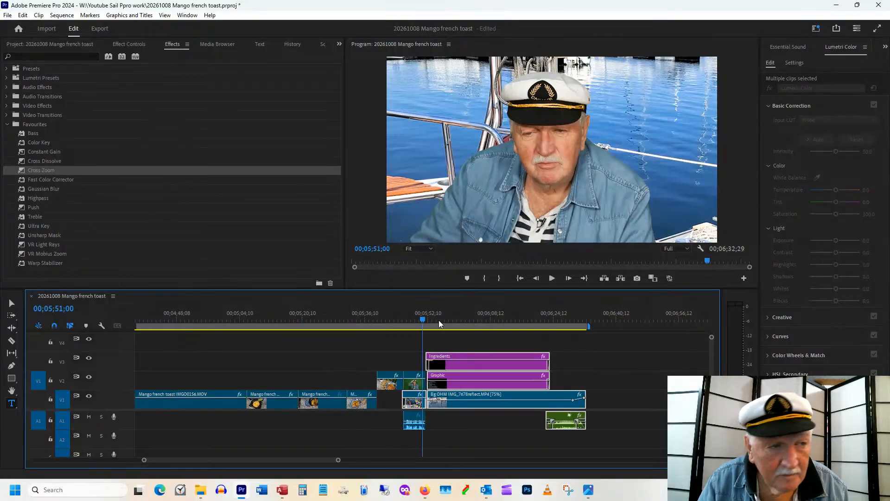
pyautogui.press('=')
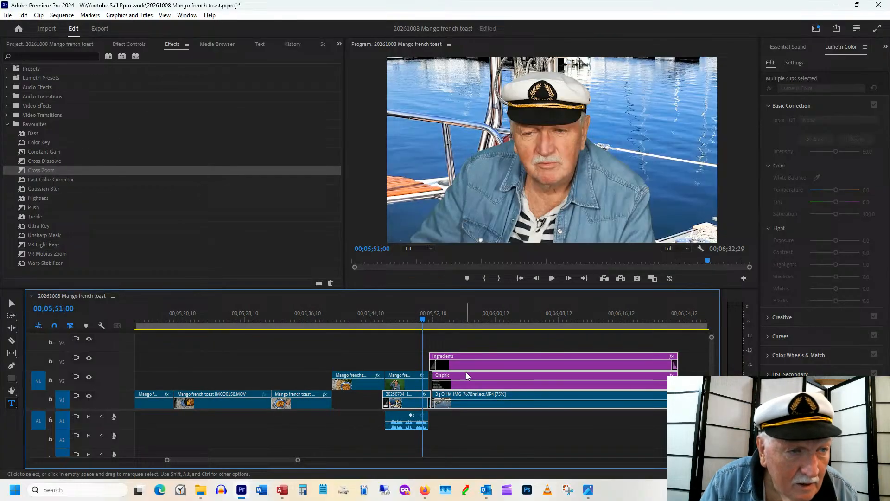
# - Try to shift the Ingredients and Graphic titles slightly earlier, preview the join, and undo the shift
pyautogui.click(469, 346)
pyautogui.moveTo(469, 359); pyautogui.dragTo(489, 366)
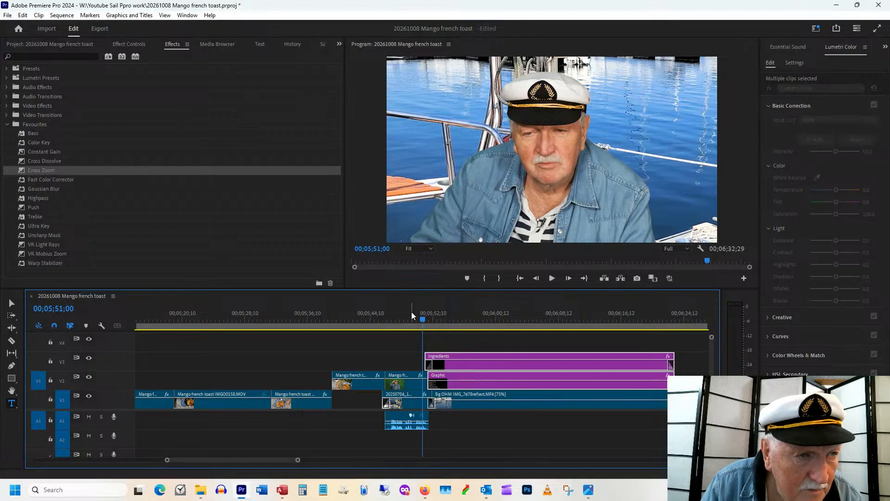
pyautogui.click(415, 316)
pyautogui.click(419, 318)
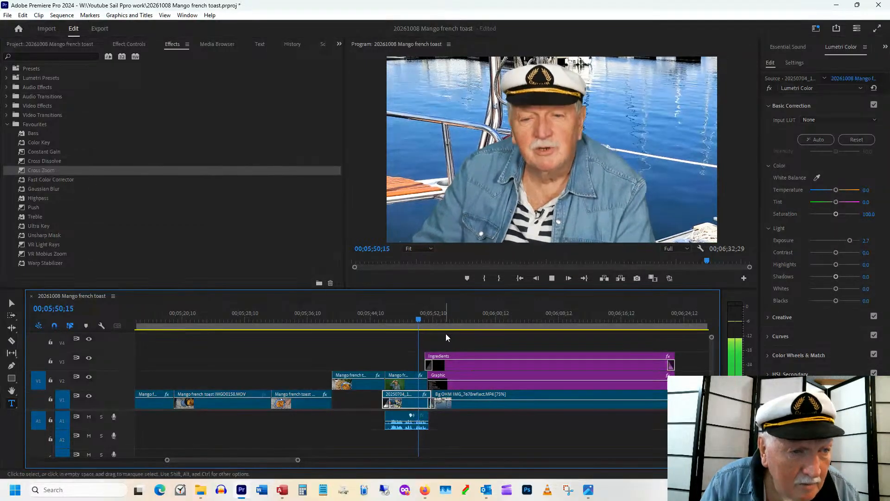
pyautogui.hotkey('ctrl', 'z')
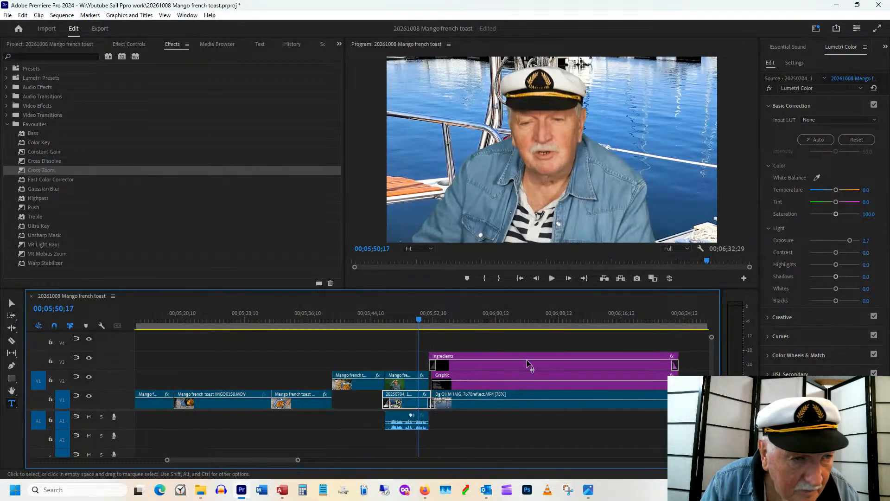
# - Shift the Ingredients and Graphic titles together so that Graphic starts exactly where clip IMGO0192 ends on V2
pyautogui.click(424, 317)
pyautogui.press('=')
pyautogui.press('=')
pyautogui.press('=')
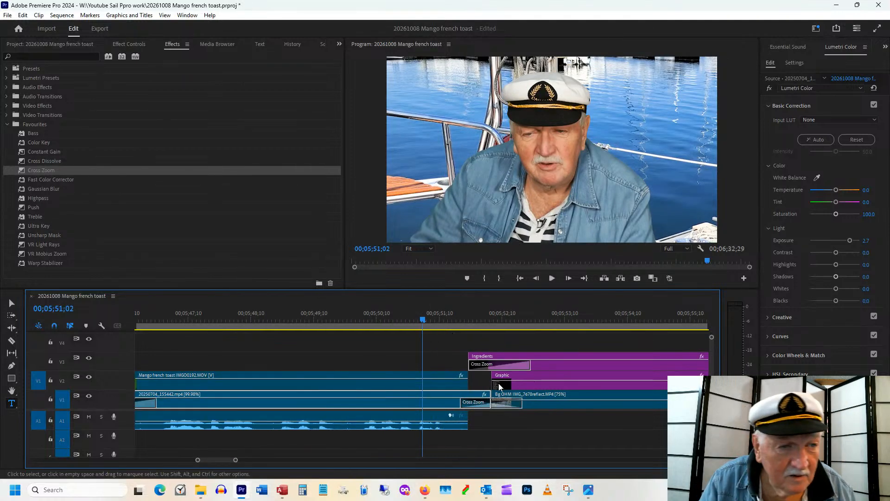
pyautogui.click(520, 425)
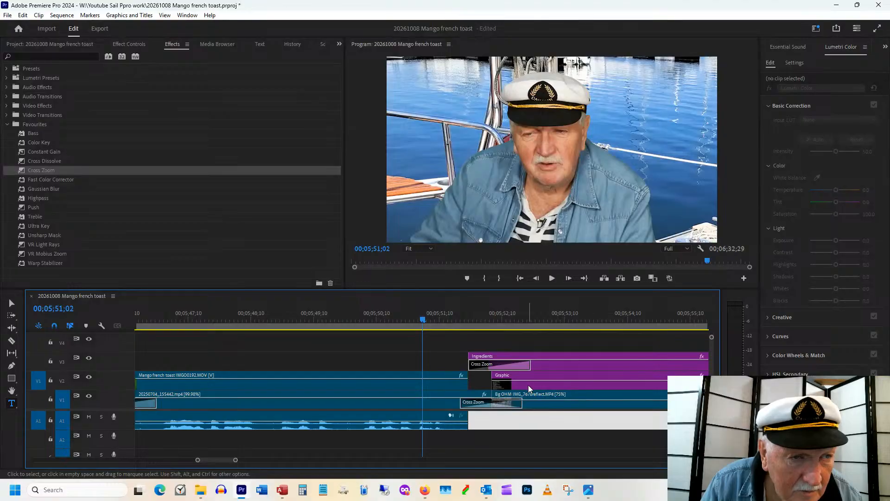
pyautogui.click(528, 385)
pyautogui.moveTo(539, 386); pyautogui.dragTo(506, 365)
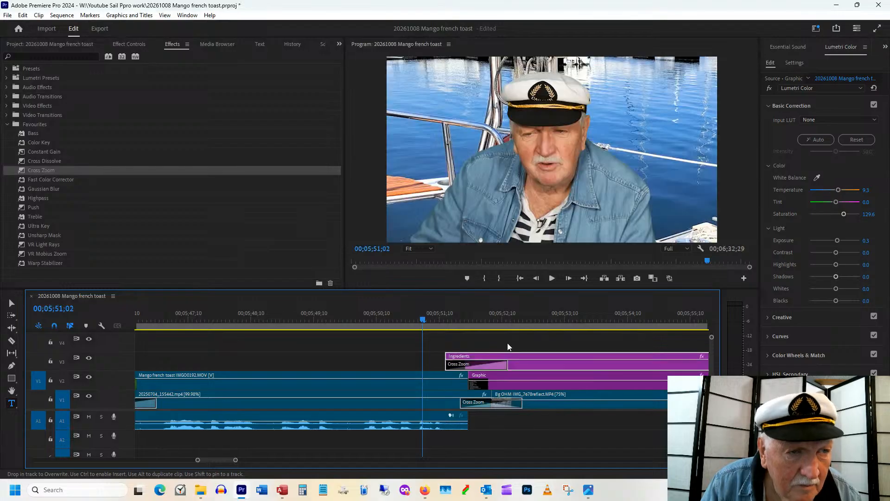
# - Remove the Cross Zoom from the start of the Ingredients title and trim that start to line up with the Graphic title
pyautogui.moveTo(433, 321); pyautogui.dragTo(483, 328)
pyautogui.rightClick(470, 365)
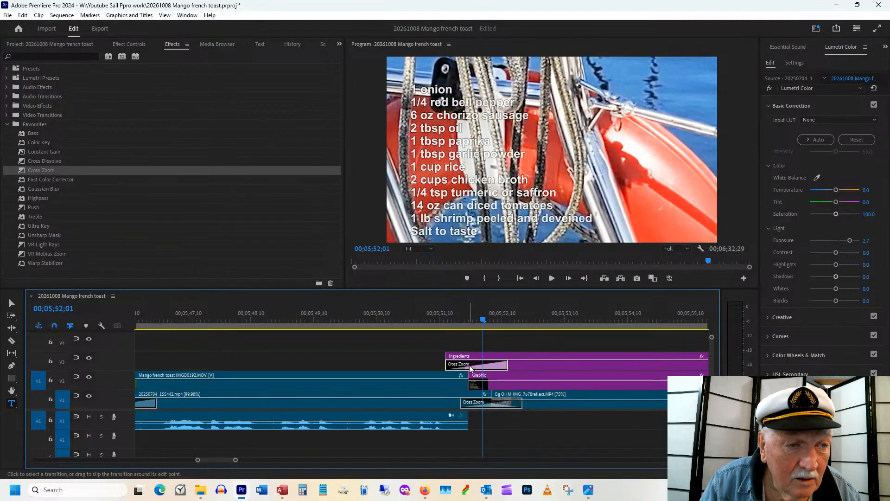
pyautogui.click(493, 383)
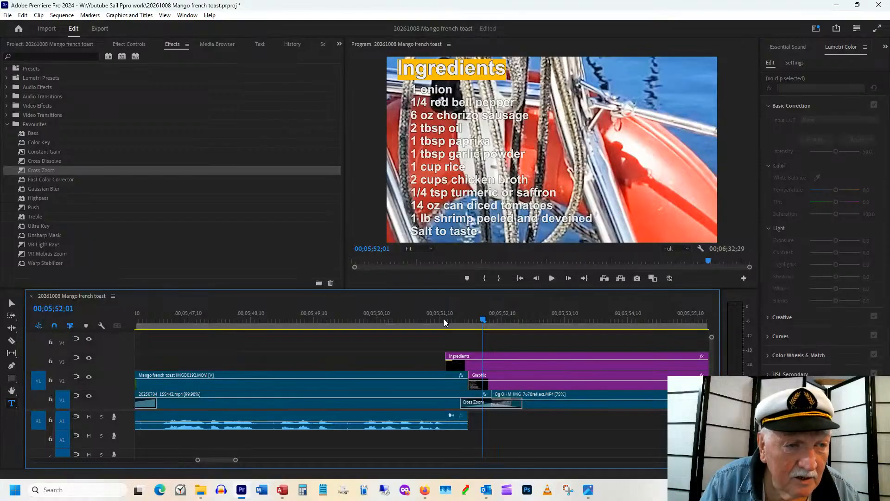
pyautogui.moveTo(444, 319)
pyautogui.mouseDown()
pyautogui.moveTo(456, 318)
pyautogui.moveTo(443, 322)
pyautogui.mouseUp()
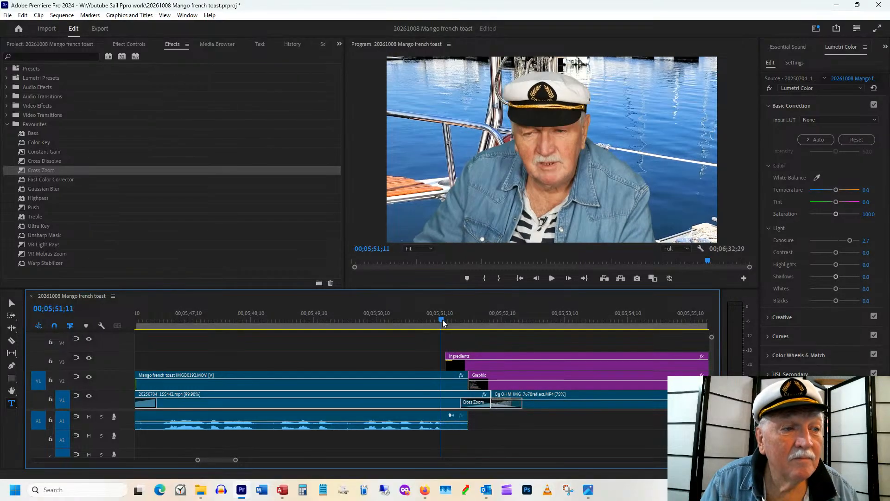
pyautogui.moveTo(444, 353); pyautogui.dragTo(469, 355)
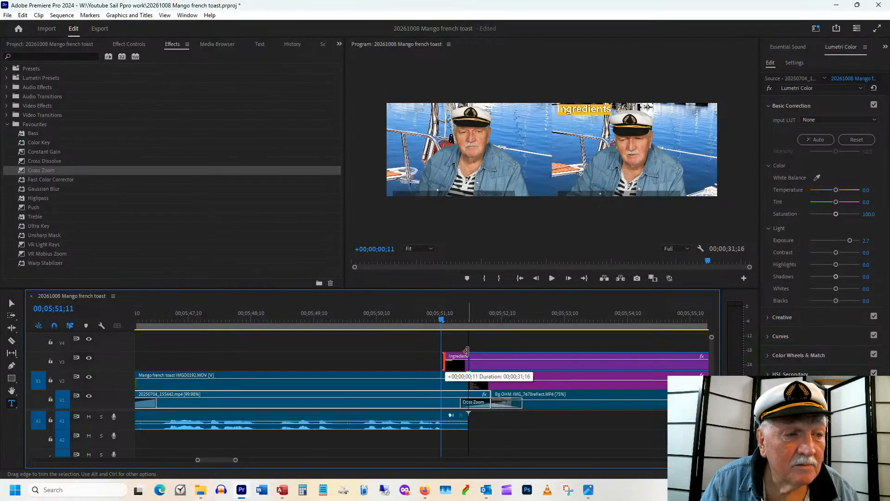
pyautogui.moveTo(452, 316); pyautogui.dragTo(478, 331)
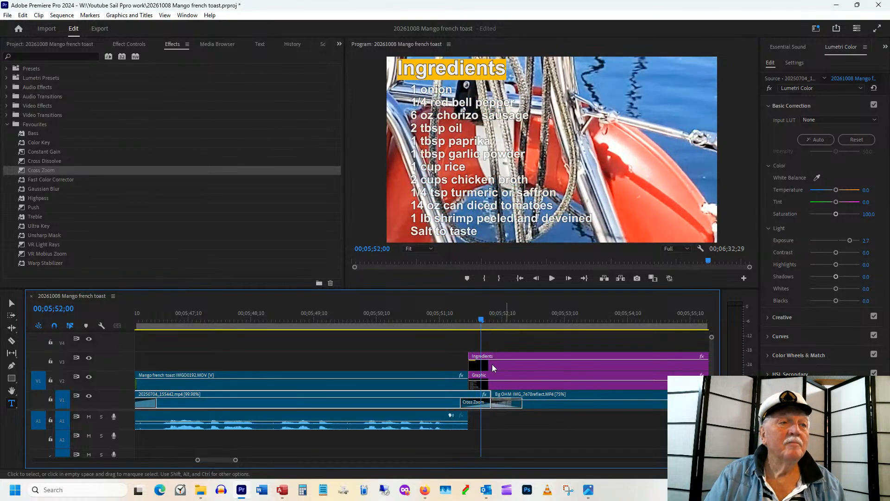
pyautogui.click(484, 320)
pyautogui.moveTo(486, 320); pyautogui.dragTo(440, 319)
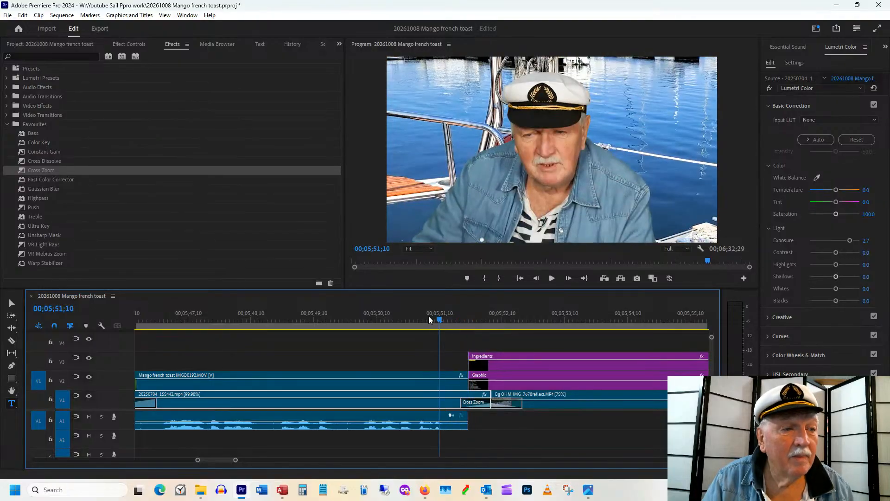
# - Remove the Cross Zoom between the two V1 background clips and trim them to meet where IMGO0192 ends
pyautogui.click(504, 409)
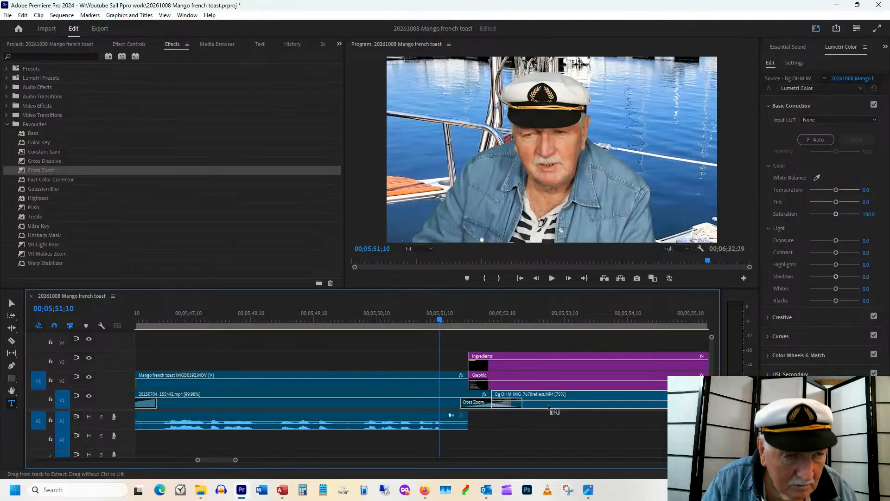
pyautogui.moveTo(549, 407); pyautogui.dragTo(541, 404)
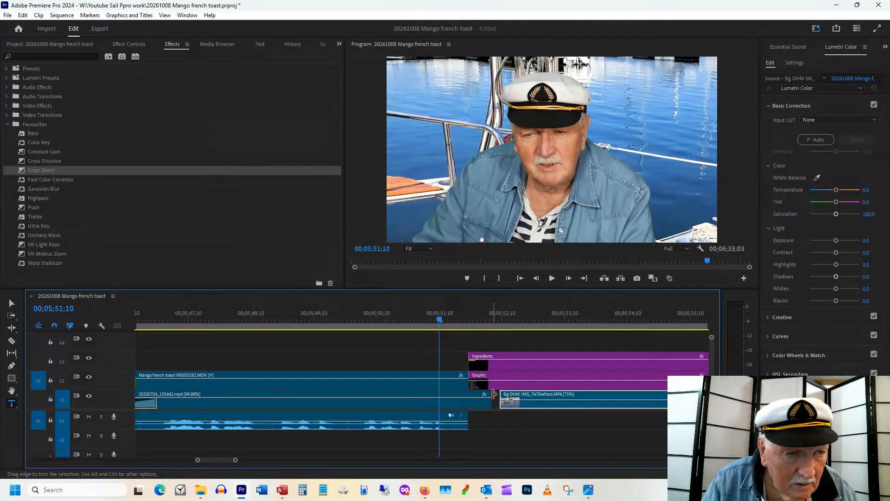
pyautogui.moveTo(533, 408); pyautogui.dragTo(499, 408)
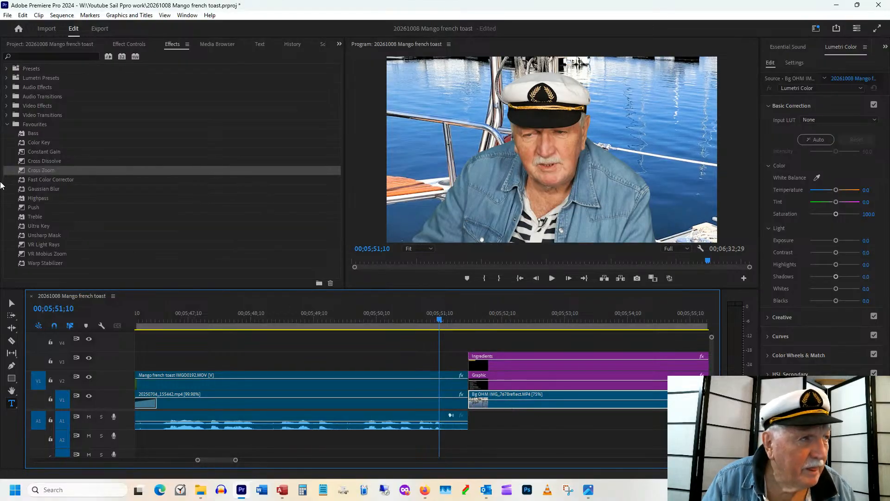
# - Apply a Cross Zoom transition to the V2 cut between clip IMGO0192 and the Graphic title
pyautogui.moveTo(24, 170); pyautogui.dragTo(410, 353)
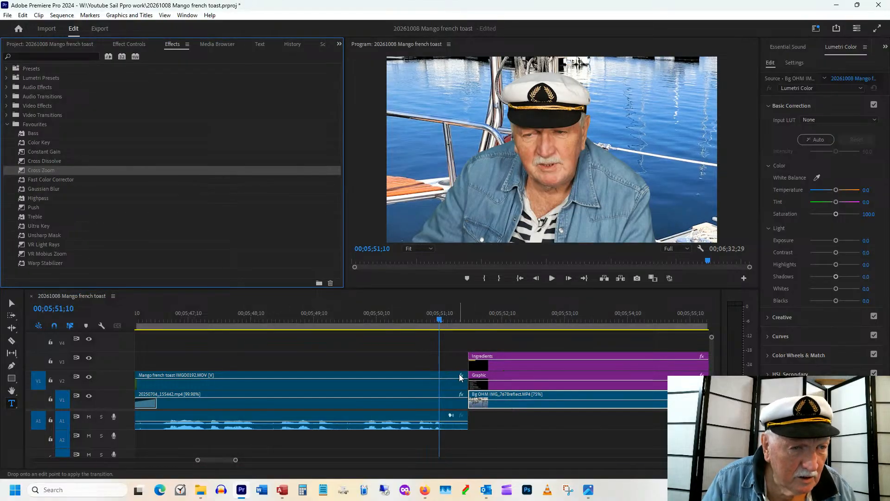
pyautogui.moveTo(461, 377); pyautogui.dragTo(468, 383)
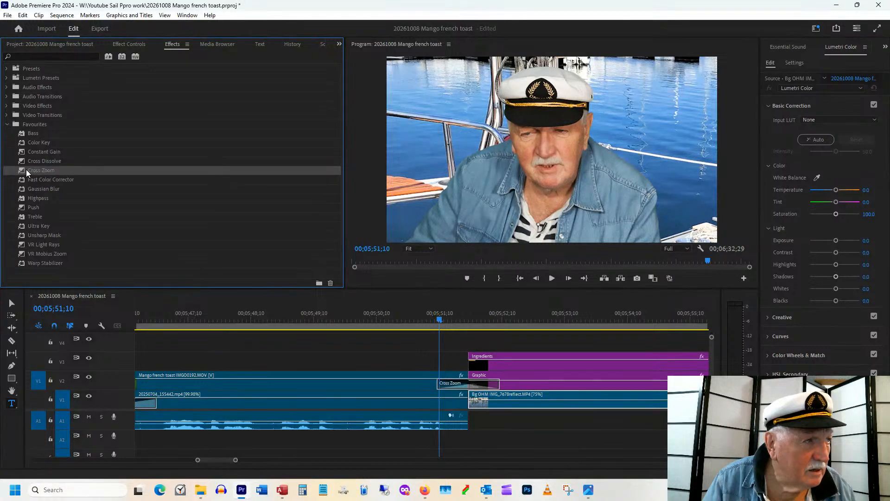
pyautogui.moveTo(289, 298); pyautogui.dragTo(460, 402)
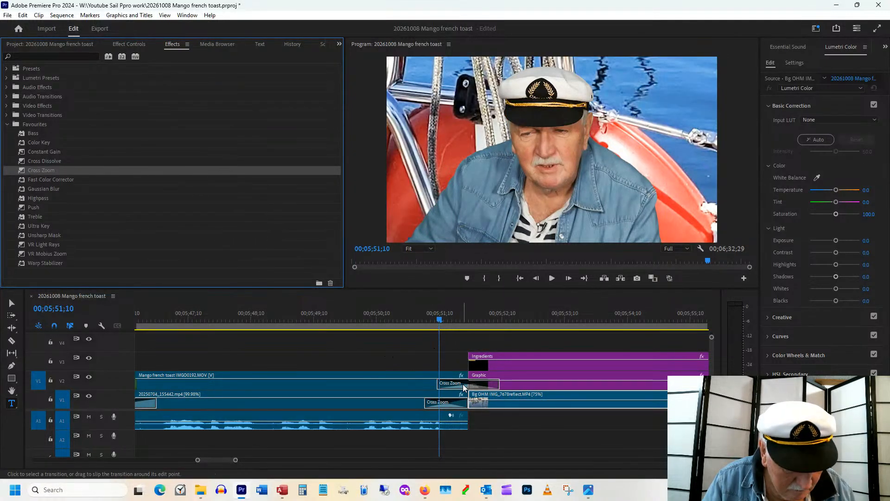
pyautogui.hotkey('ctrl', 'z')
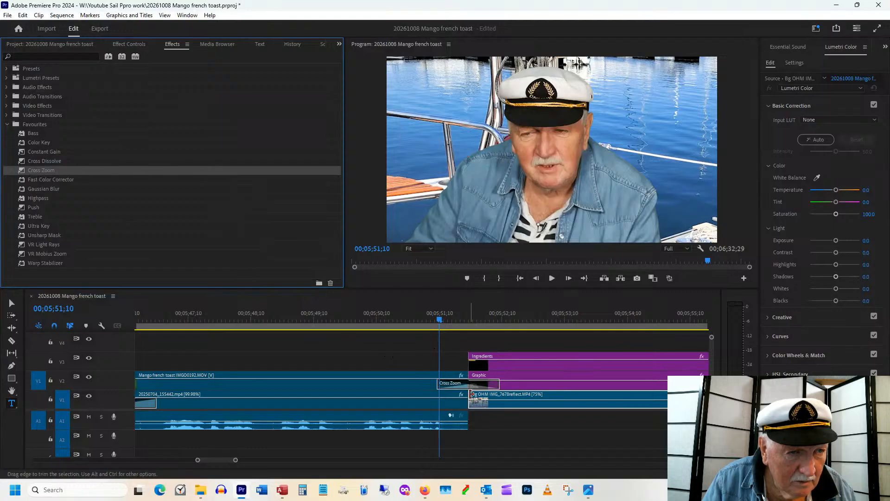
pyautogui.moveTo(470, 398); pyautogui.dragTo(482, 395)
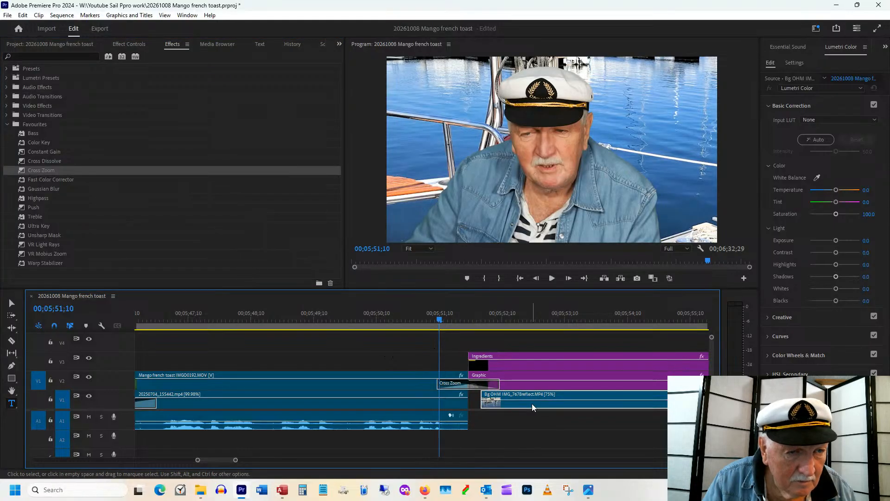
pyautogui.hotkey('ctrl', 'z')
# - Apply a Cross Zoom centred on the V1 cut between 20250704_155442.mp4 and Bg OHM IMG_7678reflect.MP4, and preview it
pyautogui.click(23, 170)
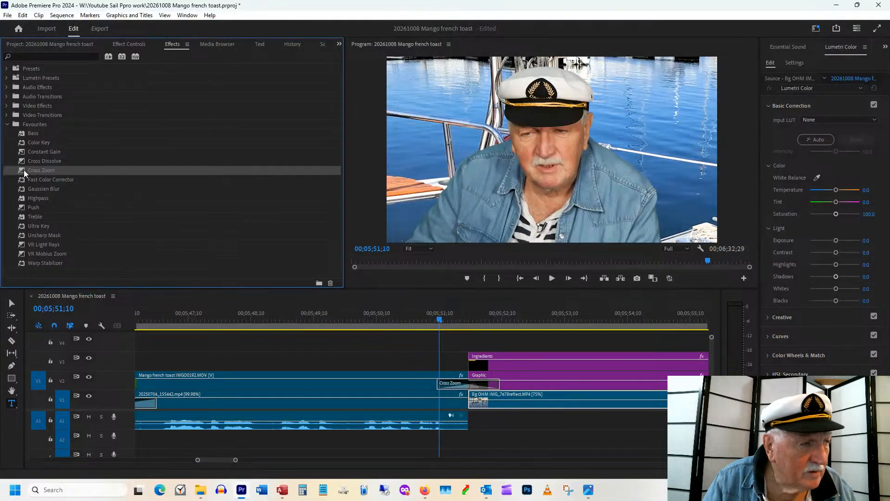
pyautogui.moveTo(24, 170); pyautogui.dragTo(468, 402)
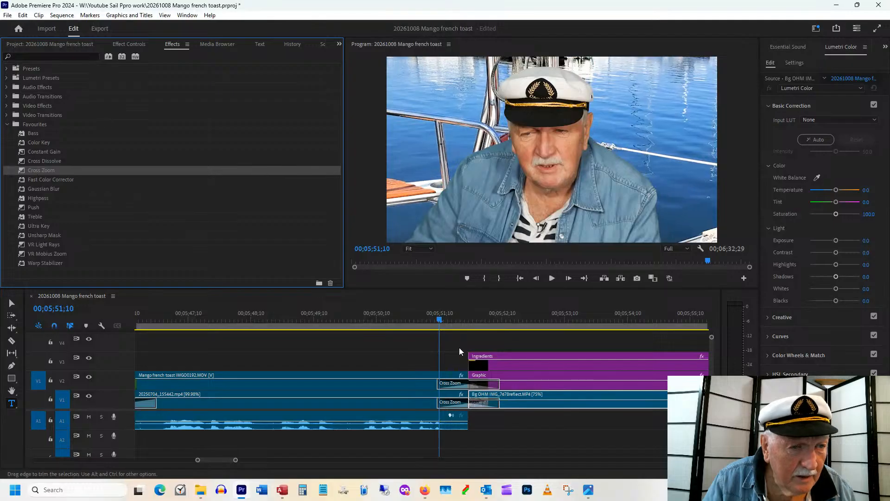
pyautogui.moveTo(411, 311); pyautogui.dragTo(495, 322)
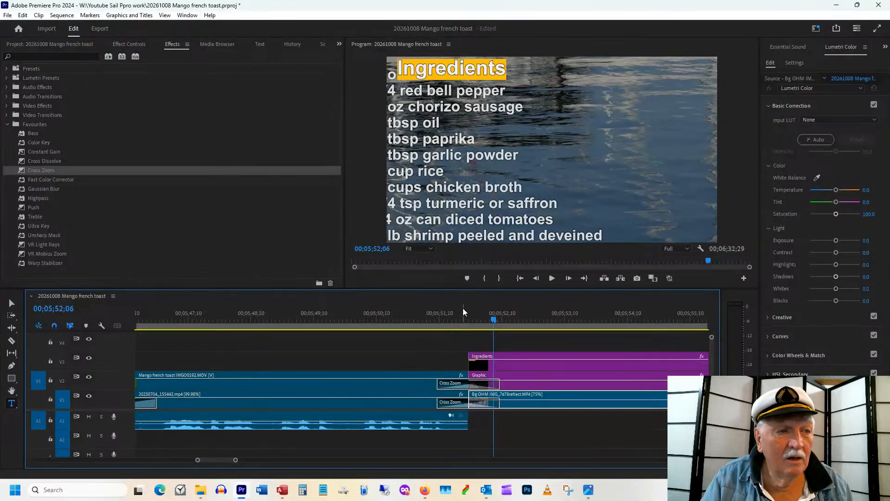
pyautogui.click(483, 312)
pyautogui.moveTo(496, 314); pyautogui.dragTo(517, 310)
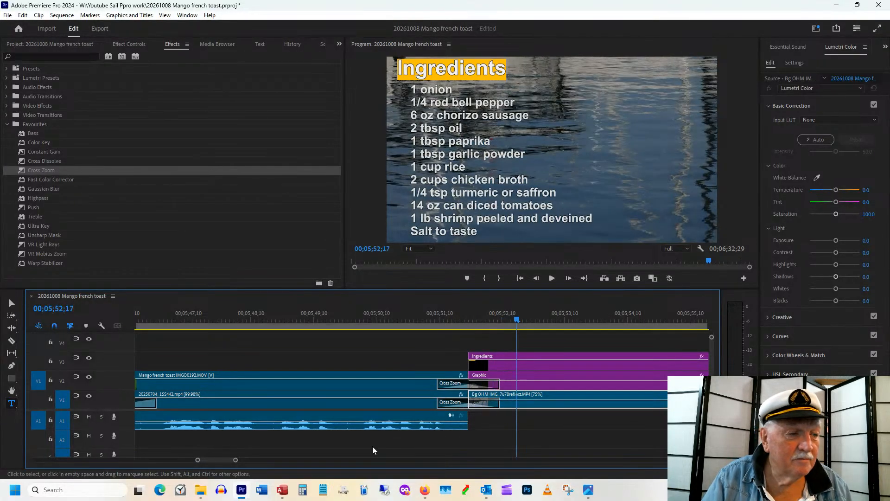
# - Change the first line of the ingredients list in the Graphic title to "1 ripe mano"
pyautogui.scroll(-3, 224, 458)
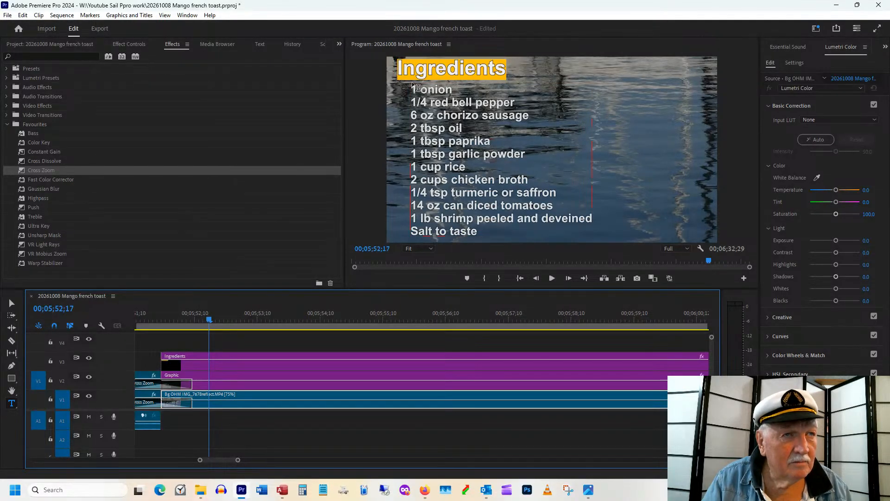
pyautogui.click(435, 91)
pyautogui.doubleClick(434, 91)
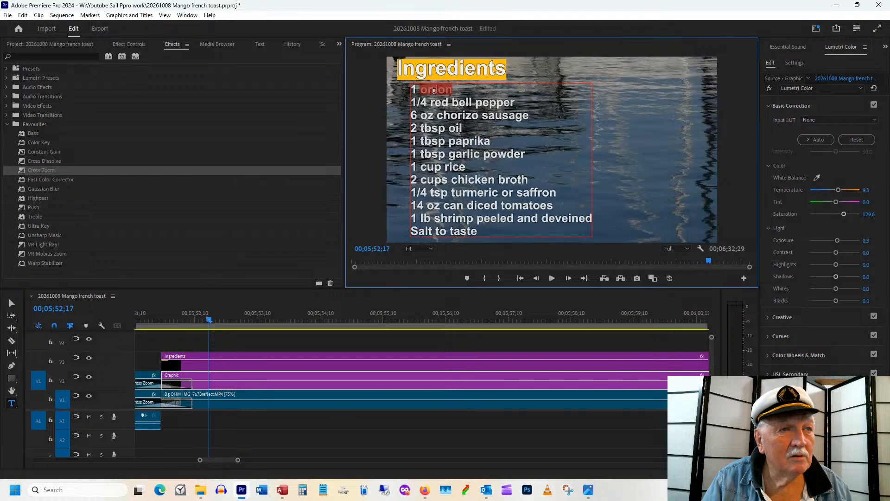
pyautogui.write('ripe')
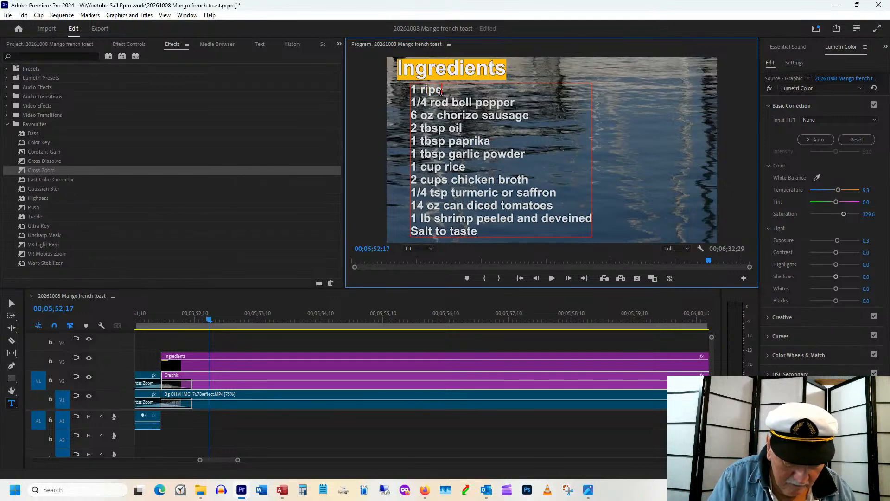
pyautogui.write(' mano')
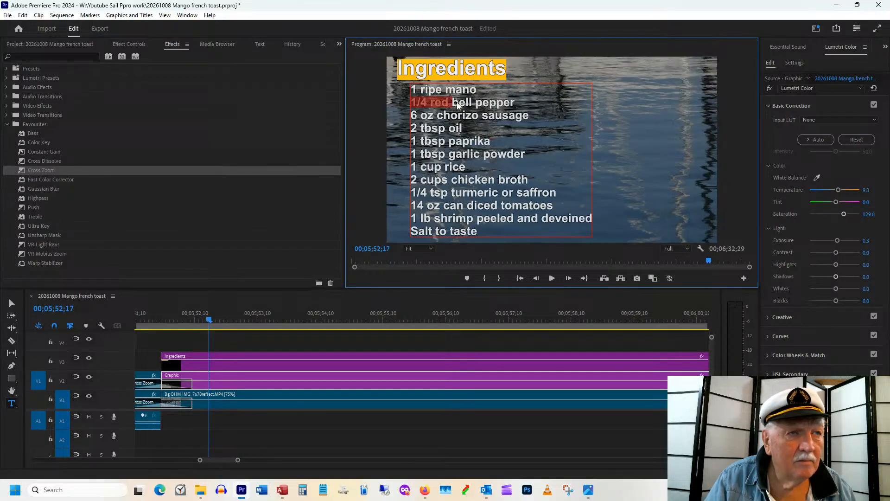
# - Replace the "1/4 red bell pepper" line of the ingredients list with "2 slice bread"
pyautogui.moveTo(458, 103); pyautogui.dragTo(507, 104)
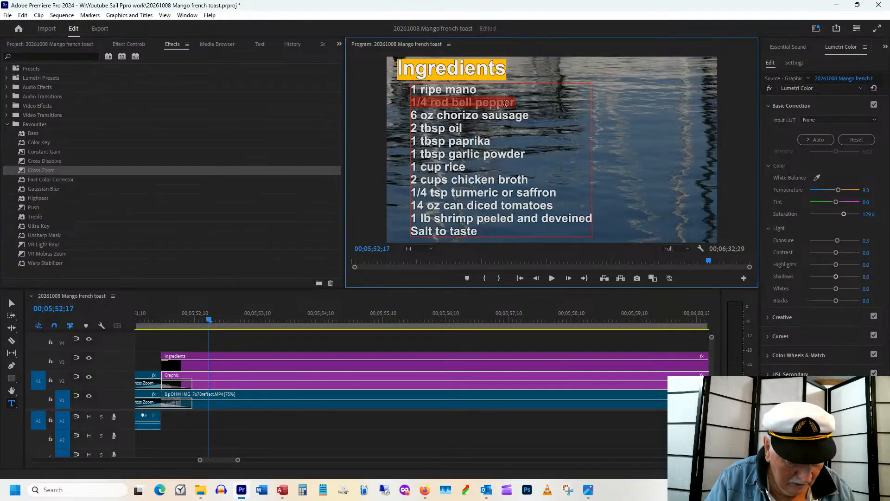
pyautogui.write('2 slic')
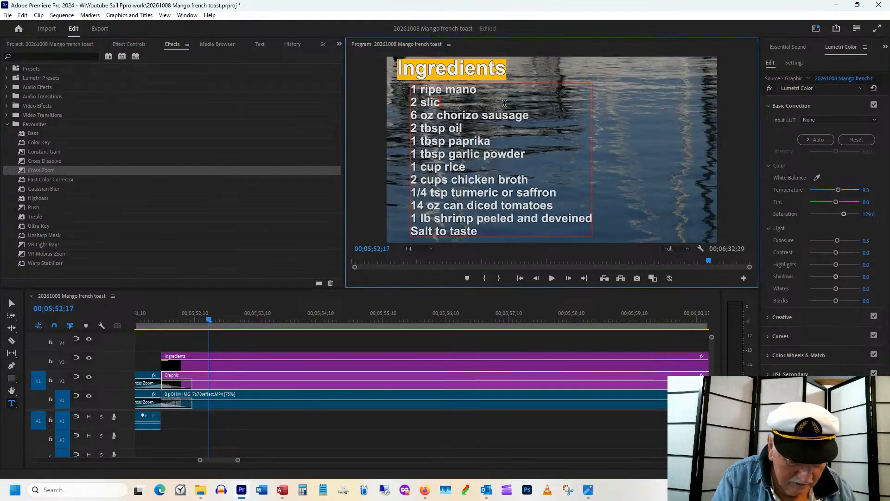
pyautogui.write('d')
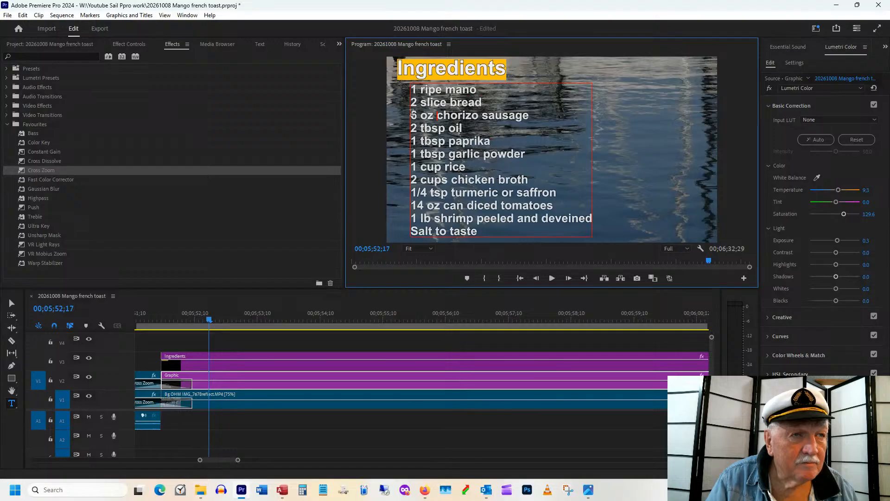
# - Replace the "6 oz chorizo sausage" line of the ingredients list with "2 x 1/4 cup egg in a box"
pyautogui.moveTo(412, 113); pyautogui.dragTo(524, 116)
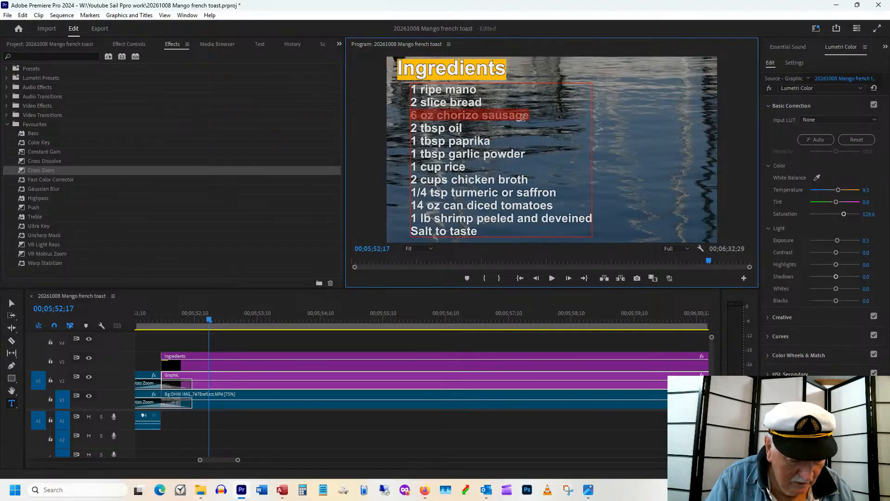
pyautogui.write('2')
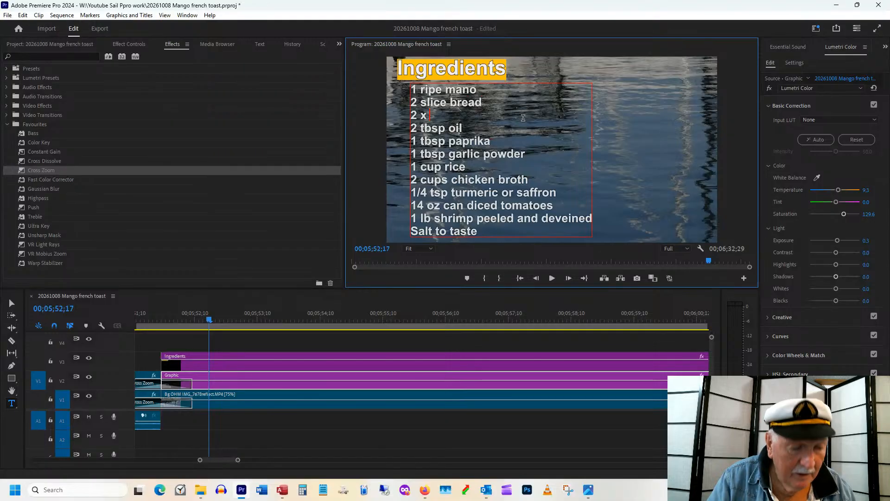
pyautogui.write('x 1/')
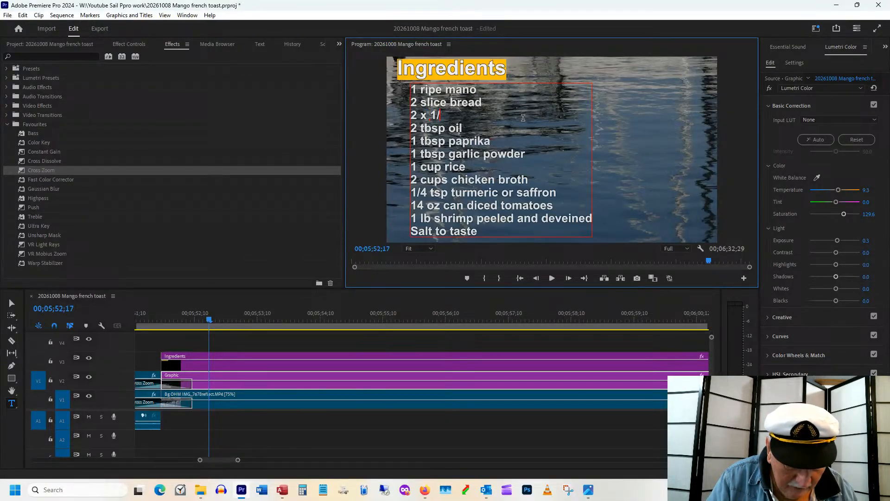
pyautogui.write('4 cup')
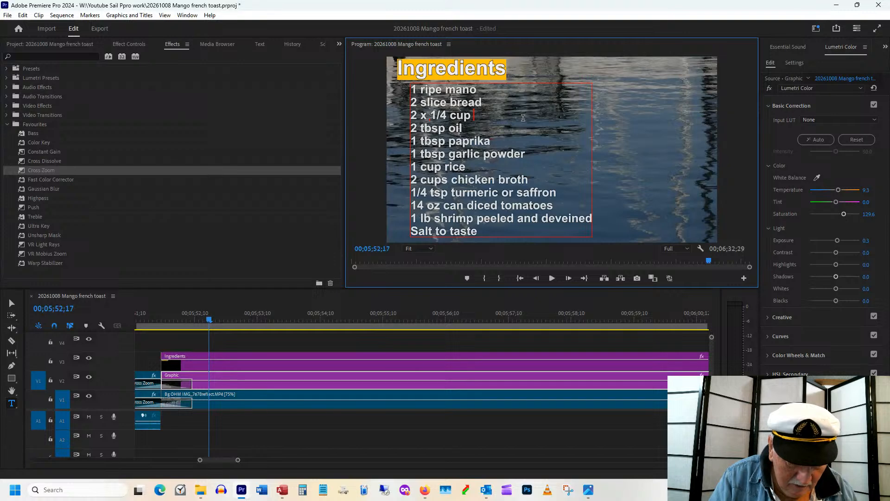
pyautogui.write(' egg')
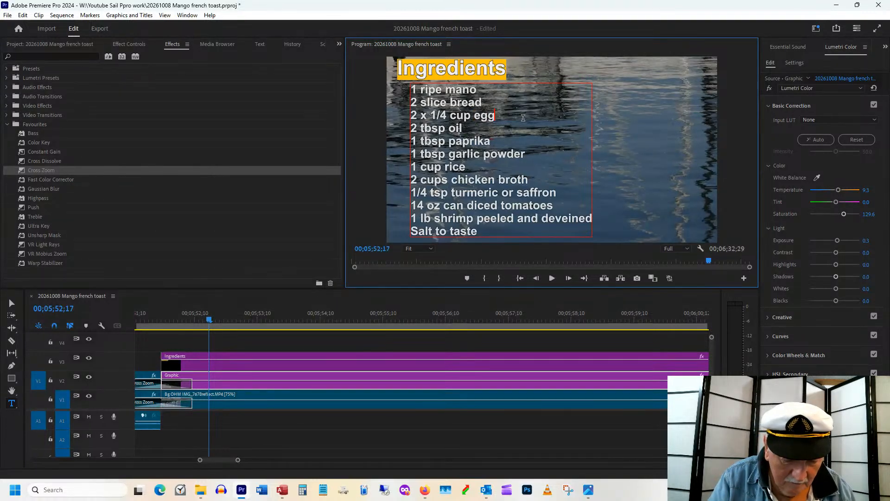
pyautogui.write(' in a box')
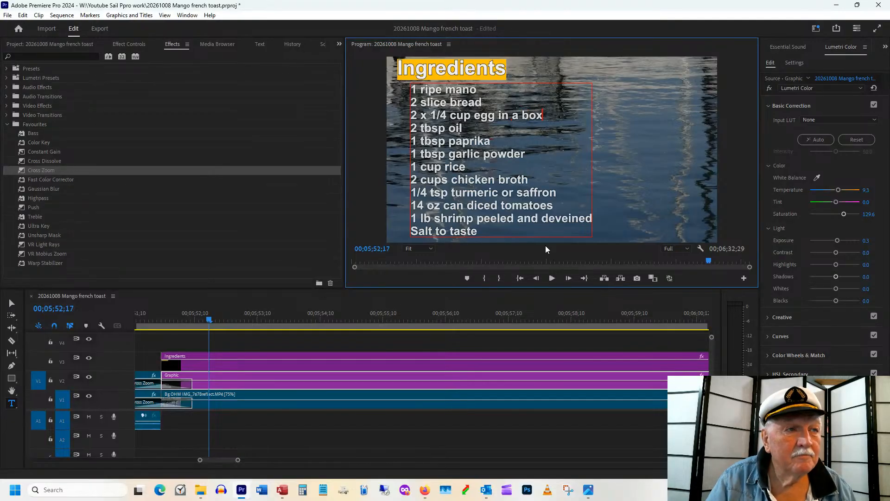
# - Delete all the remaining paella ingredients below the egg line so the list ends with "2 x 1/4 cup egg in a box"
pyautogui.press('Delete')
pyautogui.press('Delete')
pyautogui.press('Delete')
pyautogui.press('Delete')
pyautogui.press('Delete')
pyautogui.press('Delete')
pyautogui.press('Delete')
pyautogui.press('Delete')
pyautogui.press('Delete')
pyautogui.press('Delete')
pyautogui.press('Delete')
pyautogui.press('Delete')
pyautogui.press('Delete')
pyautogui.press('Delete')
pyautogui.press('Delete')
pyautogui.press('Delete')
pyautogui.press('Delete')
pyautogui.press('Delete')
pyautogui.press('Delete')
pyautogui.press('Delete')
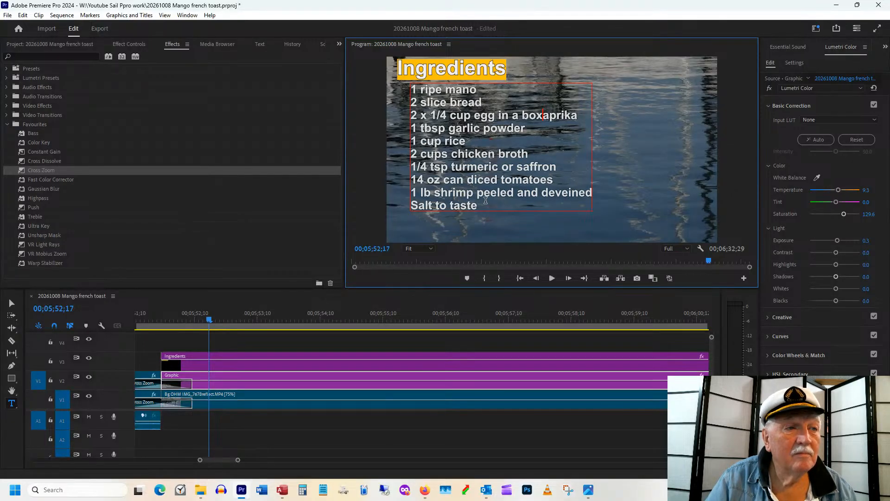
pyautogui.moveTo(481, 202); pyautogui.dragTo(487, 133)
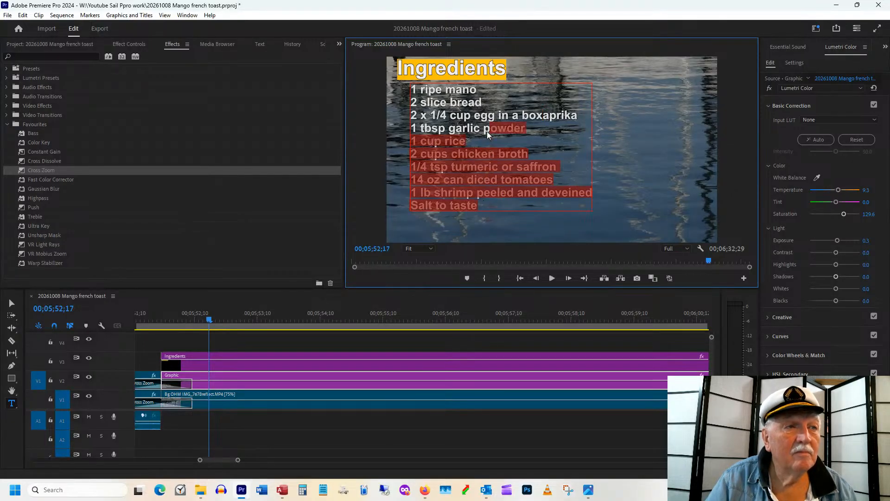
pyautogui.press('BackSpace')
pyautogui.press('BackSpace')
pyautogui.press('BackSpace')
pyautogui.press('BackSpace')
pyautogui.press('BackSpace')
pyautogui.press('BackSpace')
pyautogui.press('BackSpace')
pyautogui.press('BackSpace')
pyautogui.press('BackSpace')
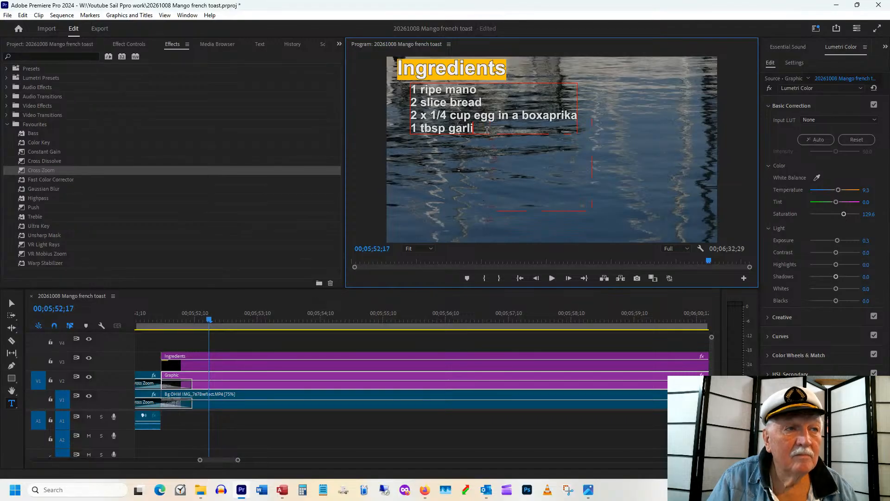
pyautogui.press('BackSpace')
pyautogui.press('BackSpace')
pyautogui.press('BackSpace')
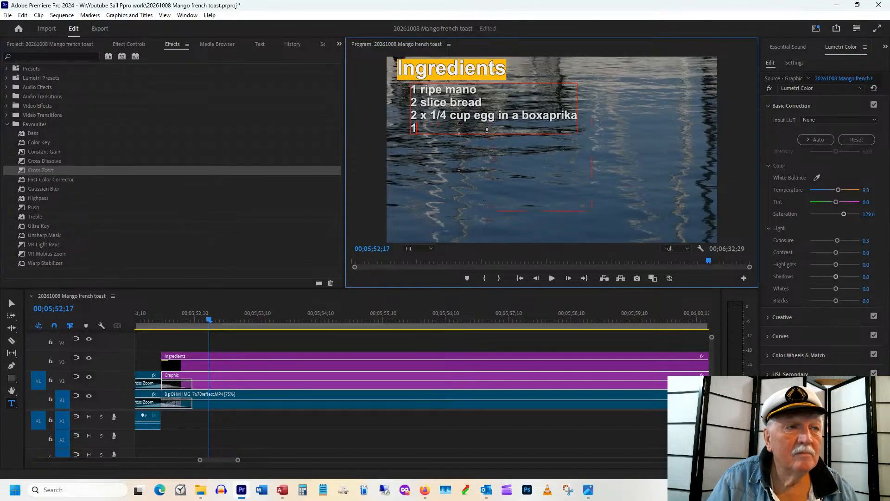
pyautogui.press('BackSpace')
pyautogui.press('BackSpace')
pyautogui.press('BackSpace')
pyautogui.press('BackSpace')
pyautogui.press('BackSpace')
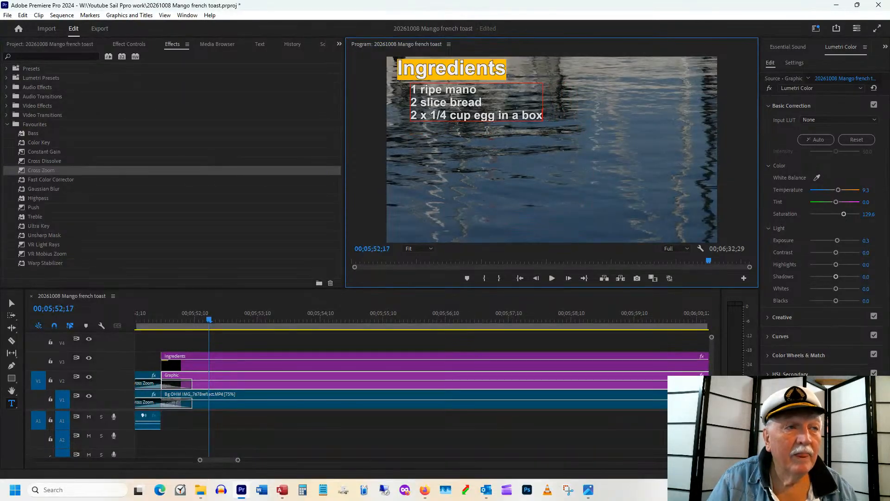
# - Set the Graphic title's Vector Motion vertical position to 448.3 and its scale to 68
pyautogui.click(423, 425)
pyautogui.click(439, 111)
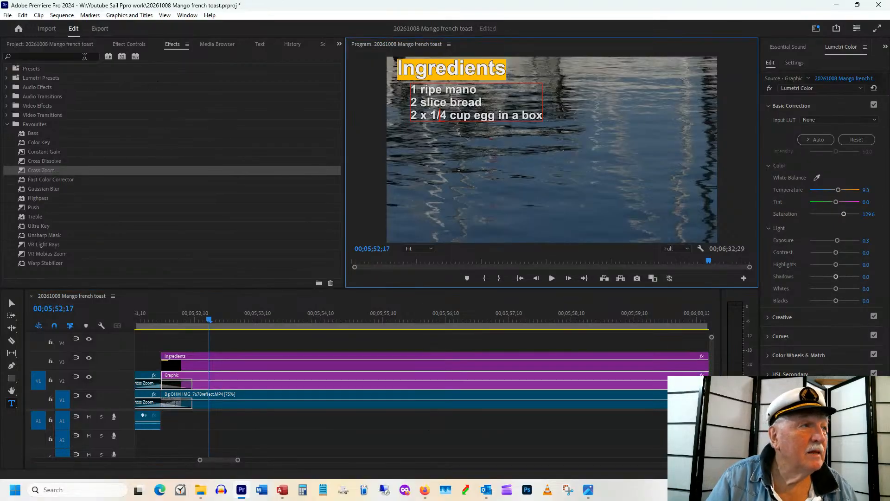
pyautogui.click(124, 44)
pyautogui.moveTo(141, 91); pyautogui.dragTo(193, 94)
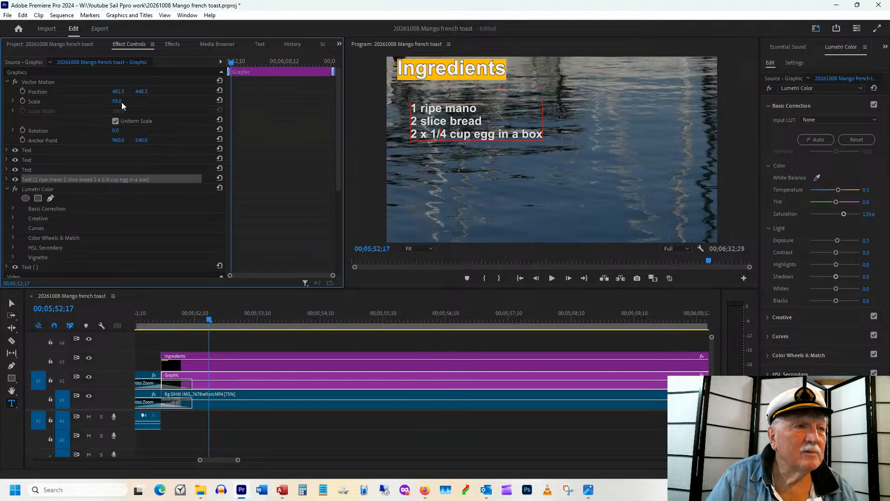
pyautogui.moveTo(121, 102); pyautogui.dragTo(127, 102)
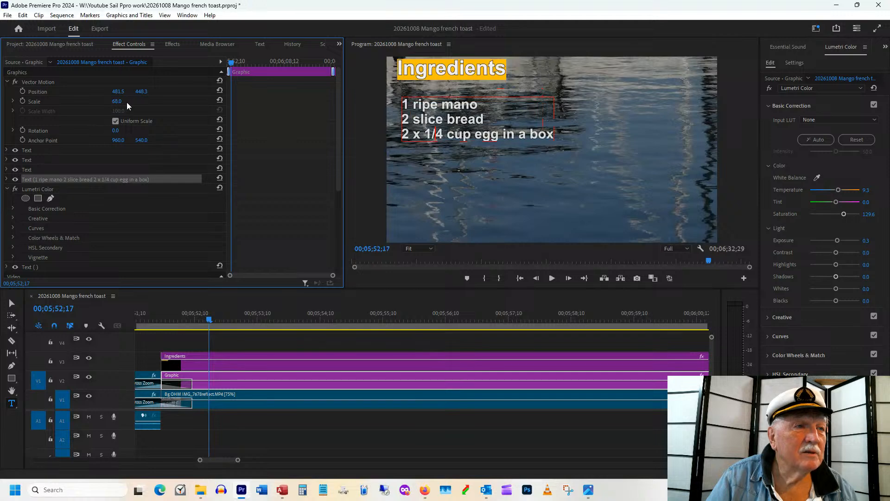
pyautogui.click(363, 437)
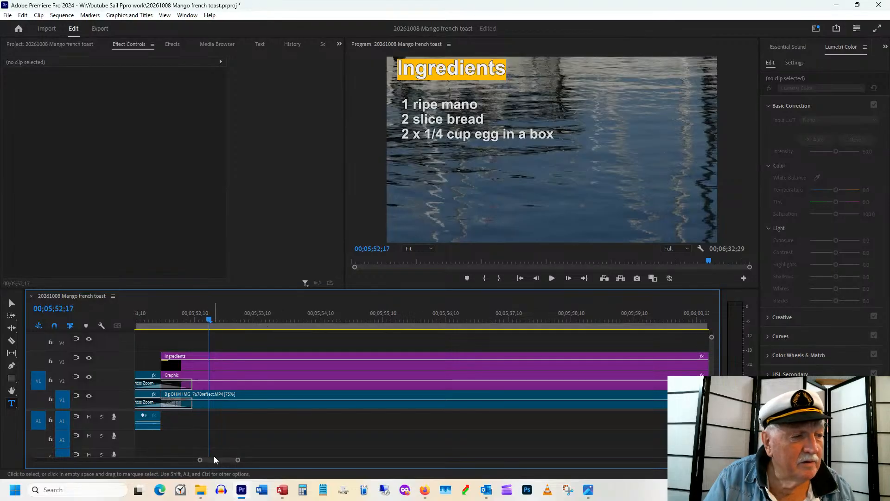
# - Review the last cooking clips, the ingredients section and the end of the sequence on the timeline
pyautogui.moveTo(215, 458); pyautogui.dragTo(211, 457)
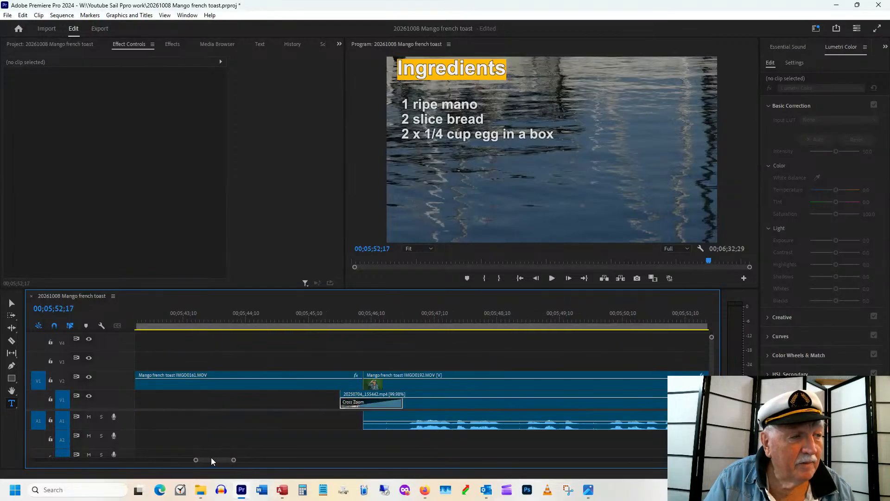
pyautogui.click(307, 316)
pyautogui.press('-')
pyautogui.press('-')
pyautogui.press('-')
pyautogui.press('-')
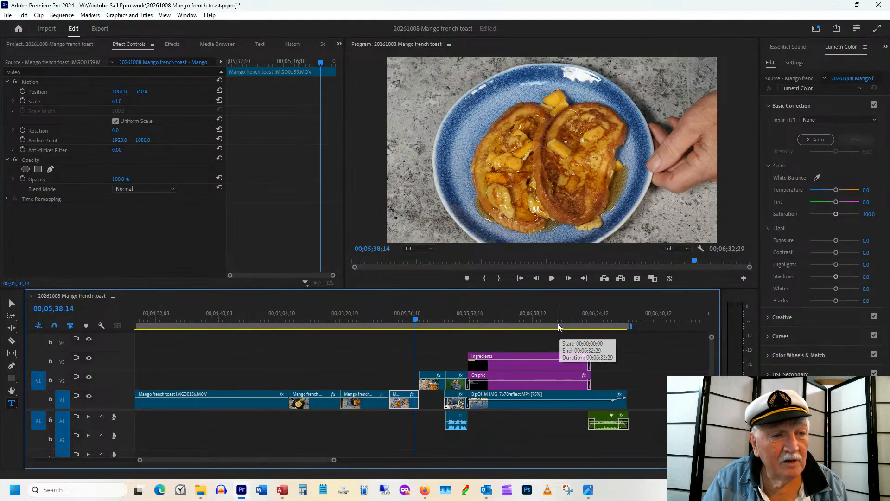
pyautogui.click(508, 308)
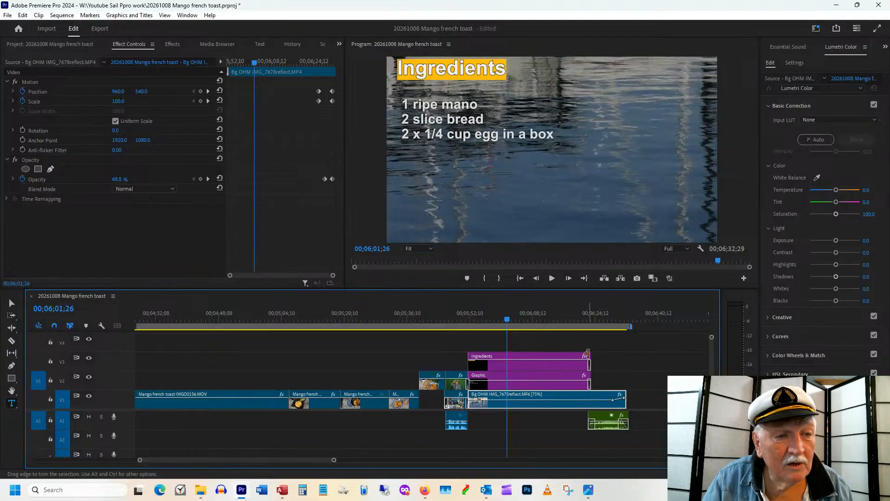
pyautogui.click(545, 319)
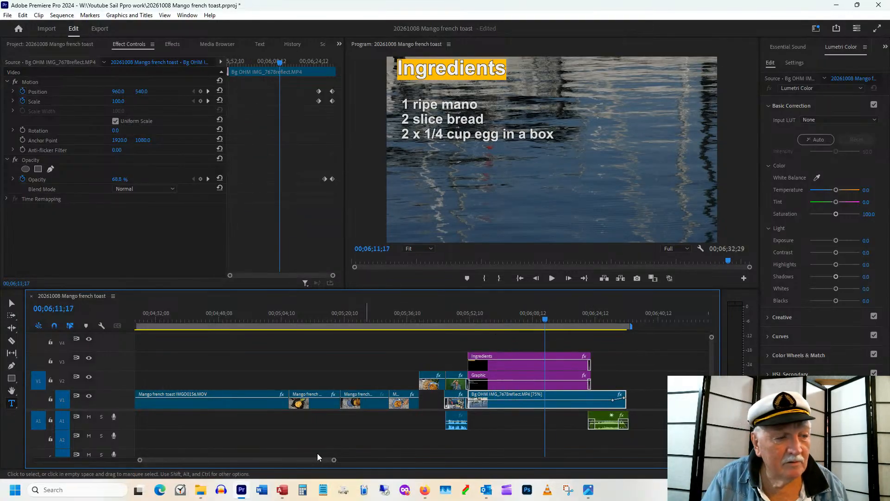
pyautogui.moveTo(308, 460); pyautogui.dragTo(340, 455)
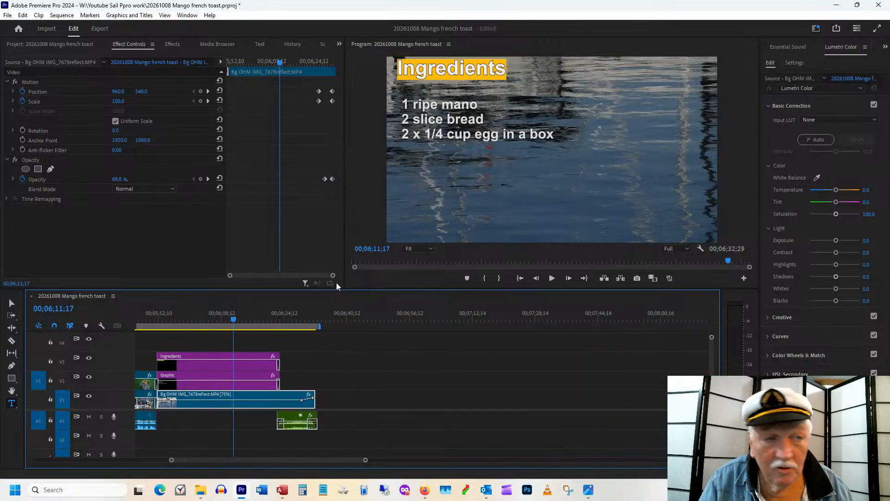
pyautogui.click(334, 317)
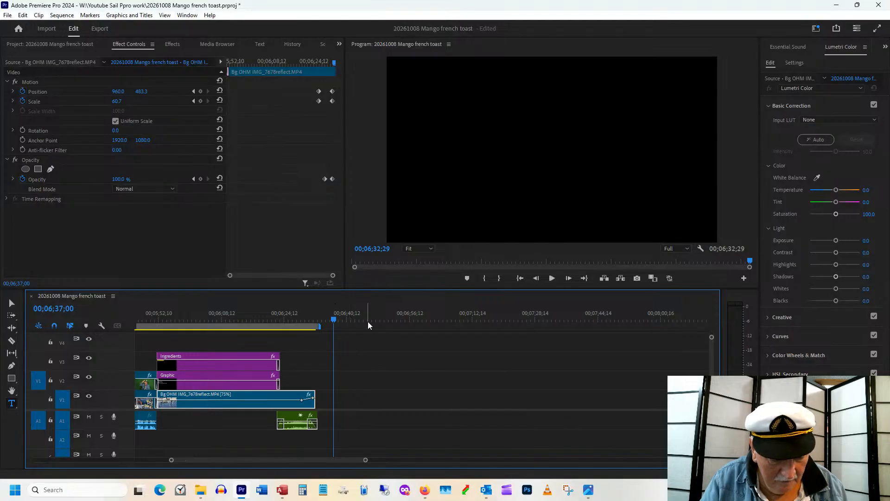
# - Save the Mango french toast project and open the recent project 20251009 Paella.prproj
pyautogui.hotkey('ctrl', 's')
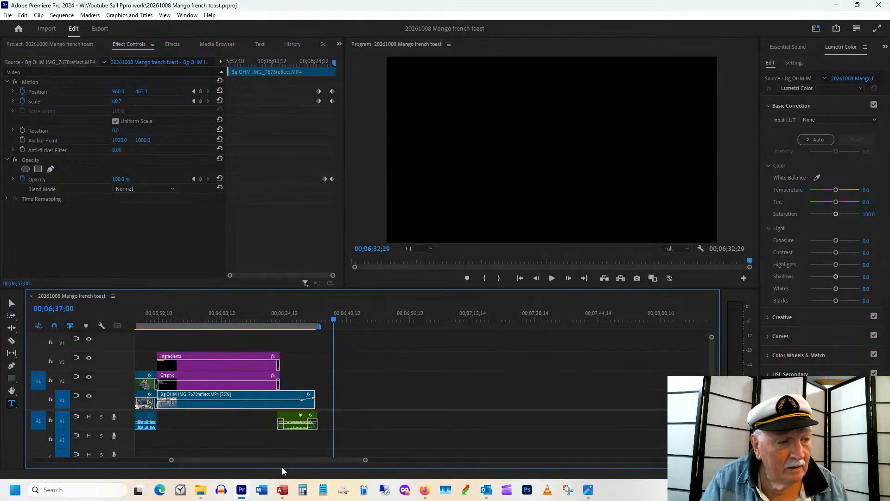
pyautogui.moveTo(290, 461); pyautogui.dragTo(185, 449)
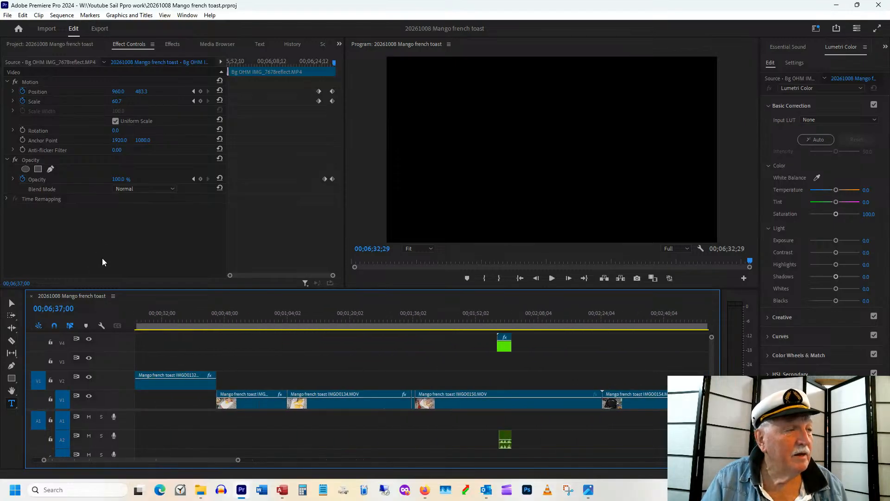
pyautogui.click(8, 15)
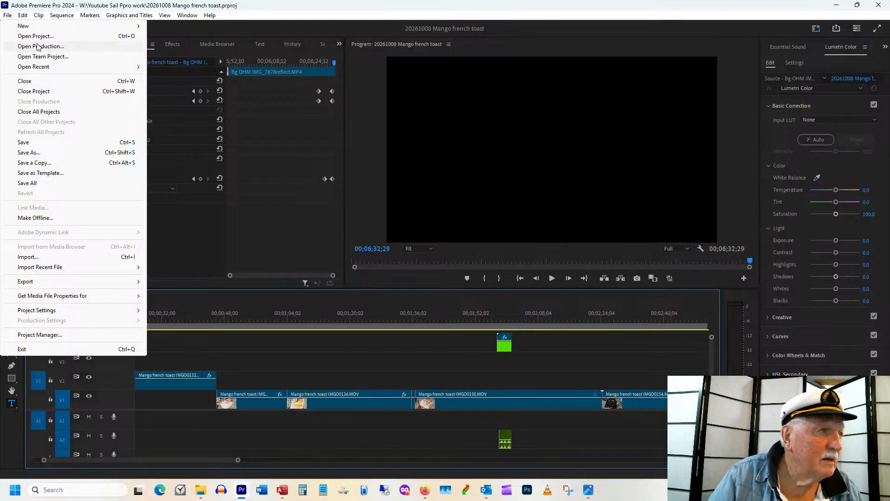
pyautogui.moveTo(36, 68)
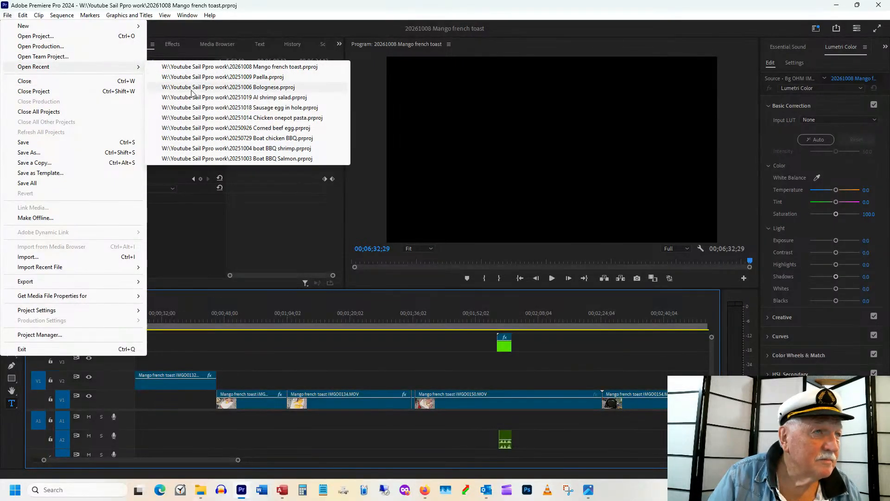
pyautogui.click(211, 77)
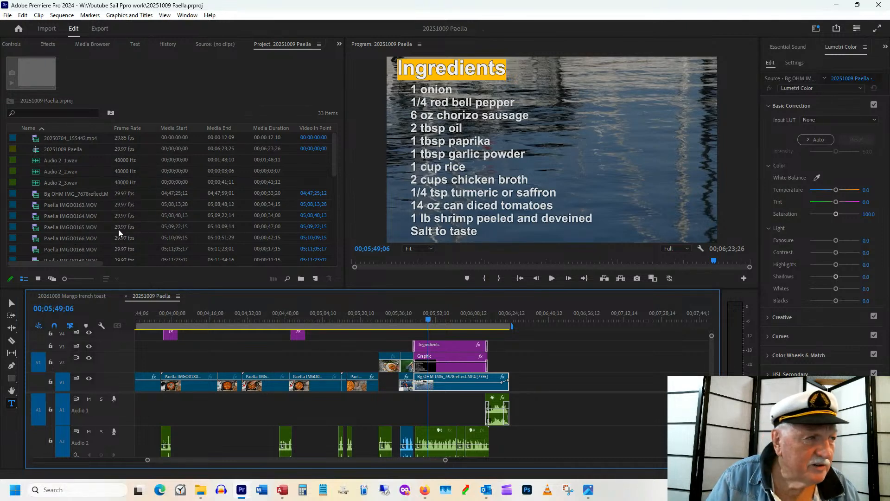
# - Copy the music file smartsound Clear Vision - Parallel full 05.mp3 from the Paella project's media
pyautogui.scroll(-5, 67, 218)
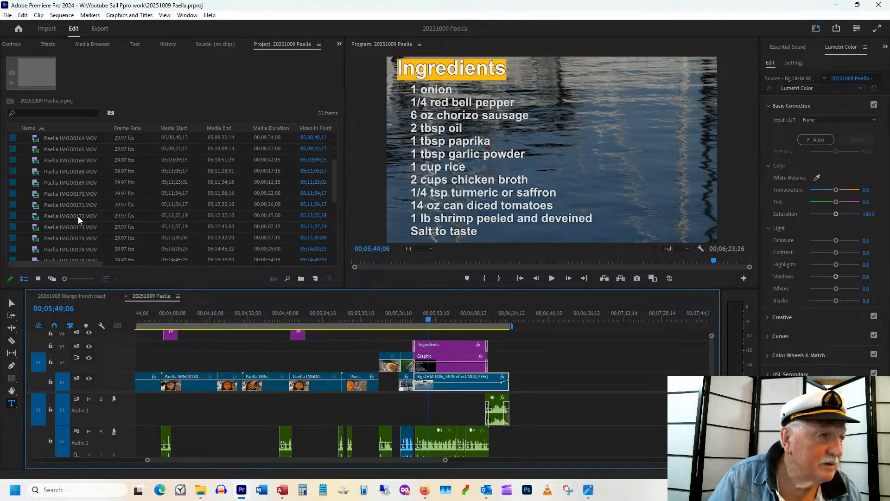
pyautogui.scroll(-6, 77, 225)
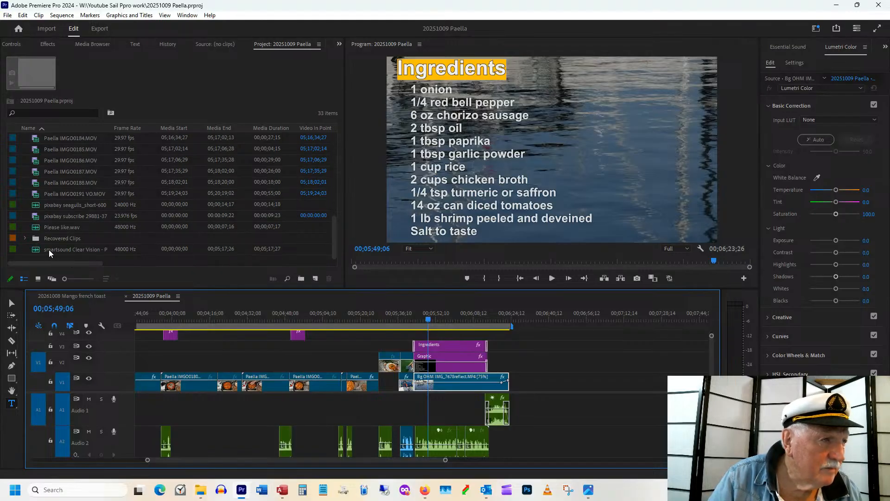
pyautogui.click(65, 250)
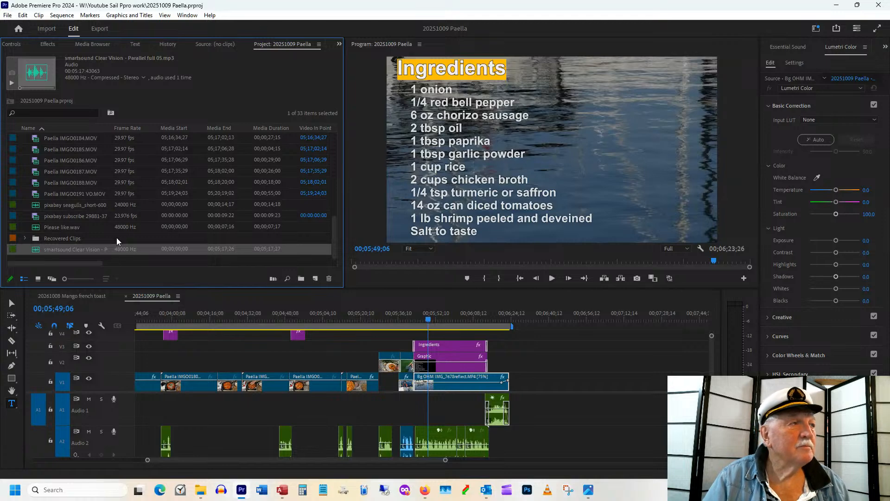
# - Close the Paella project and paste the smartsound Clear Vision music into the Mango french toast project's media
pyautogui.click(7, 15)
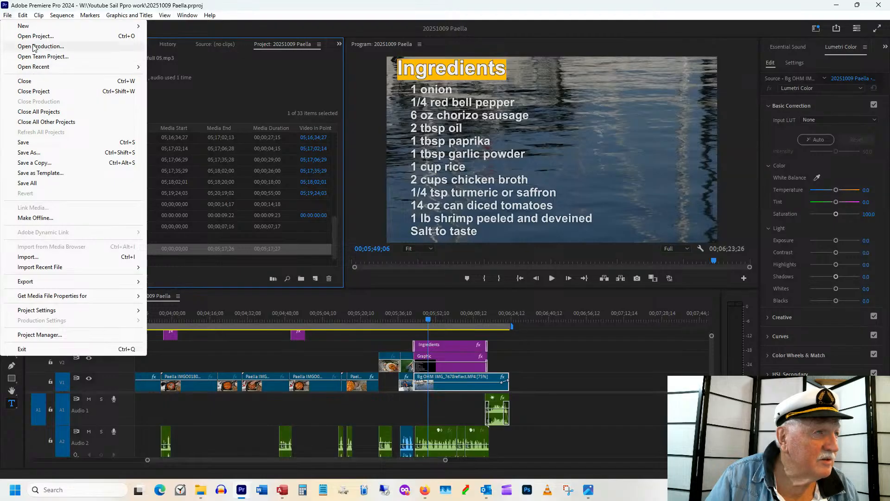
pyautogui.click(35, 91)
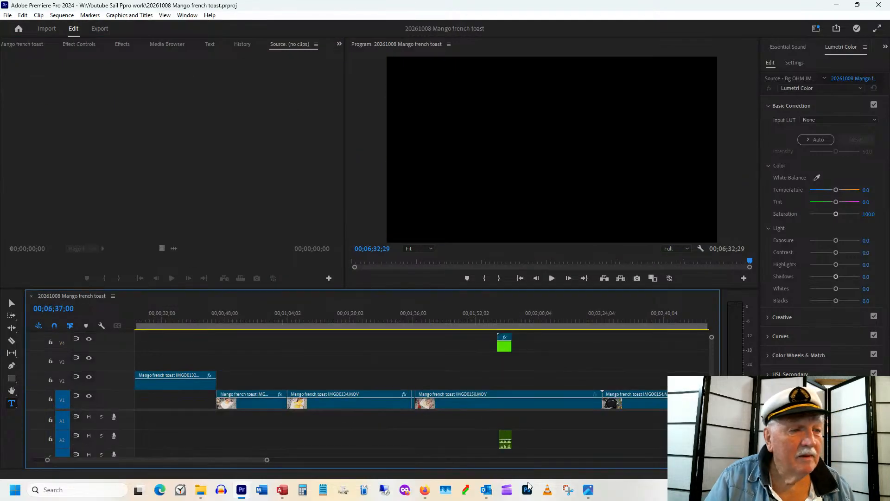
pyautogui.click(40, 44)
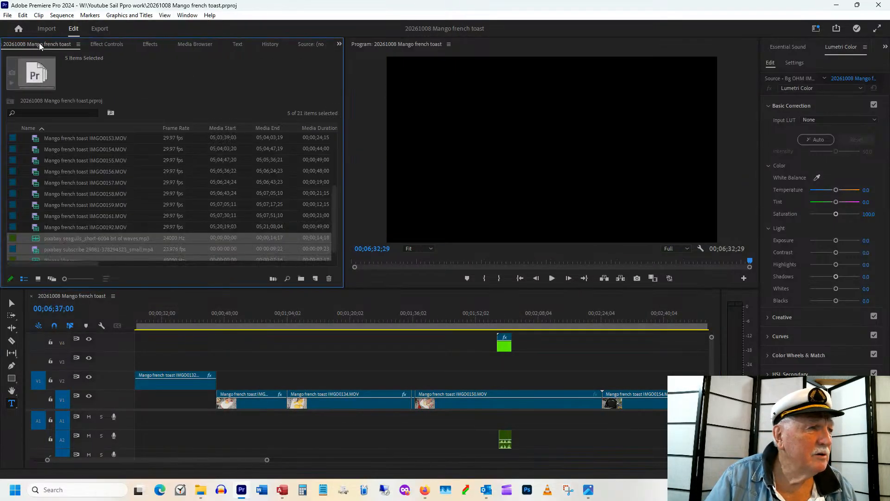
pyautogui.click(42, 238)
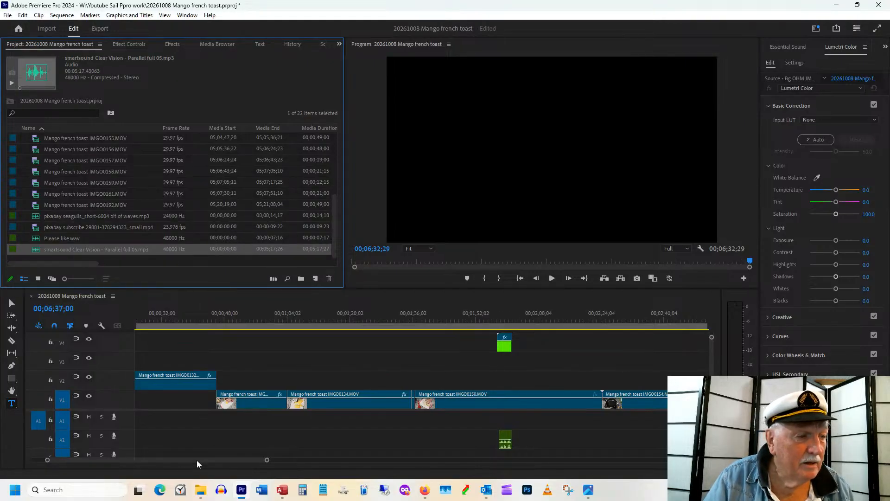
# - Move the intro clip's audio from track A1 down to A2, keeping its timing
pyautogui.moveTo(196, 460); pyautogui.dragTo(170, 458)
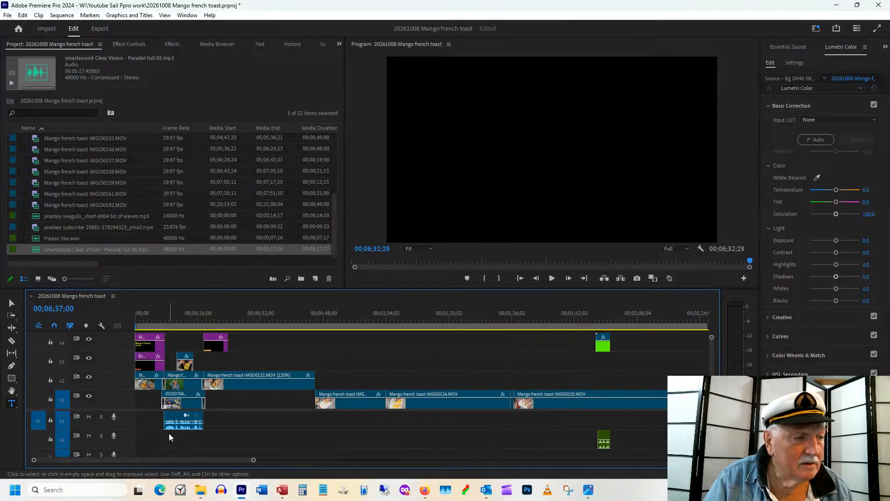
pyautogui.moveTo(181, 428); pyautogui.dragTo(194, 443)
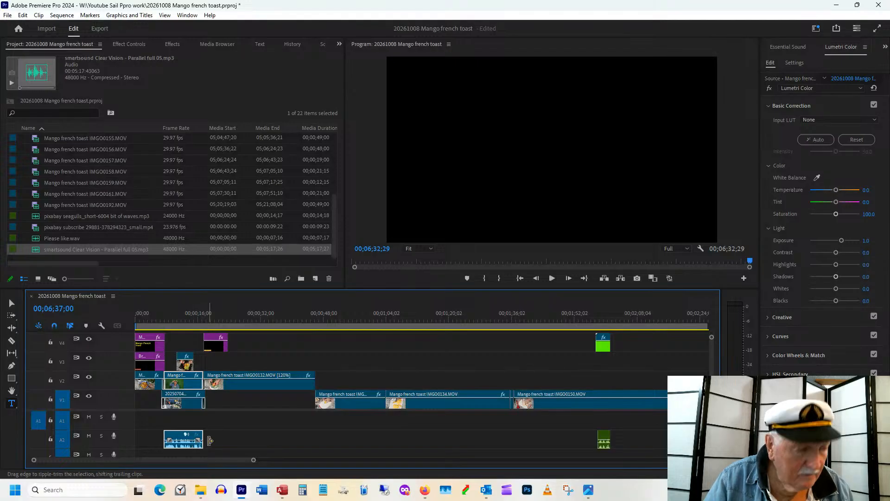
pyautogui.hotkey('ctrl', 'z')
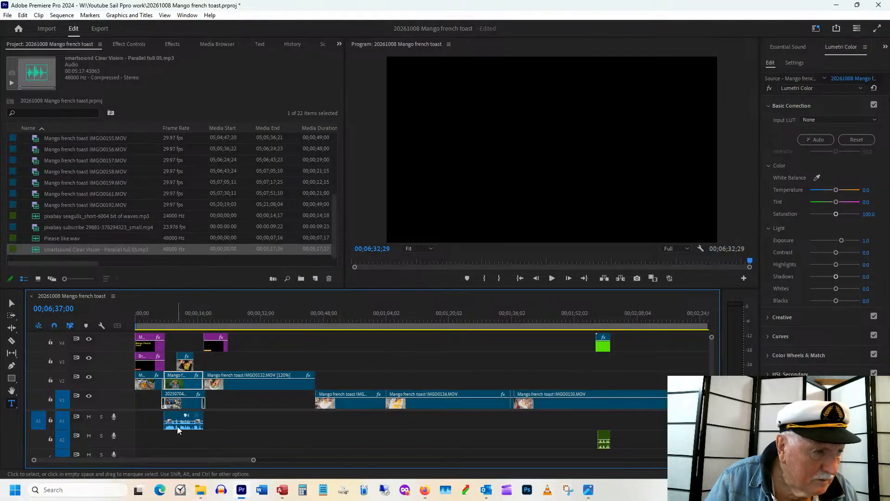
pyautogui.moveTo(177, 427); pyautogui.dragTo(181, 443)
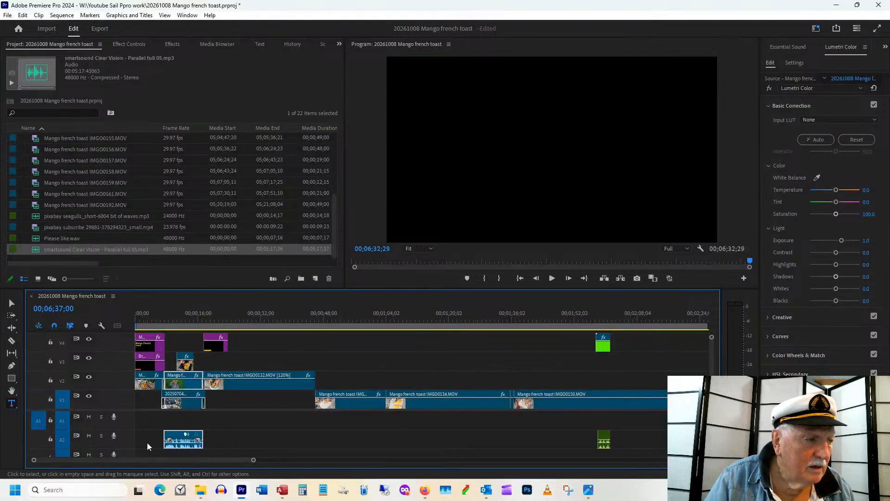
# - Place the smartsound Clear Vision music on track A3 at the start of the sequence and play the opening
pyautogui.scroll(-1, 163, 427)
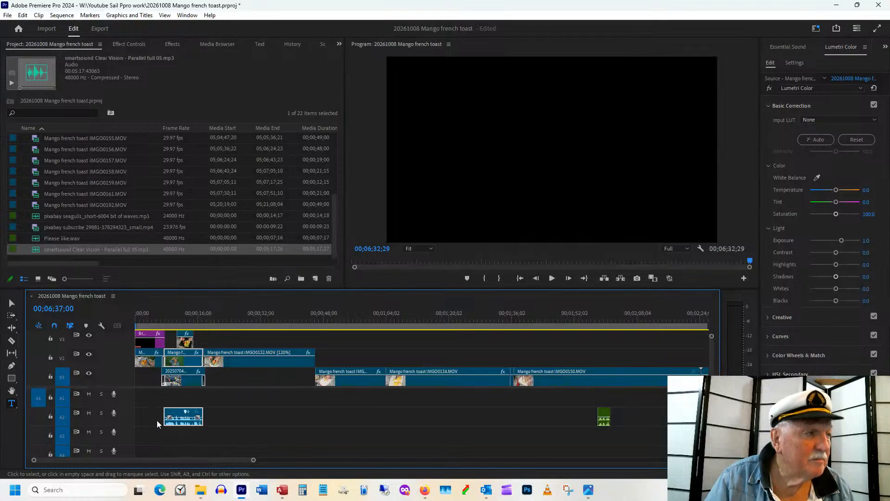
pyautogui.moveTo(37, 249); pyautogui.dragTo(141, 440)
pyautogui.moveTo(146, 315); pyautogui.dragTo(127, 325)
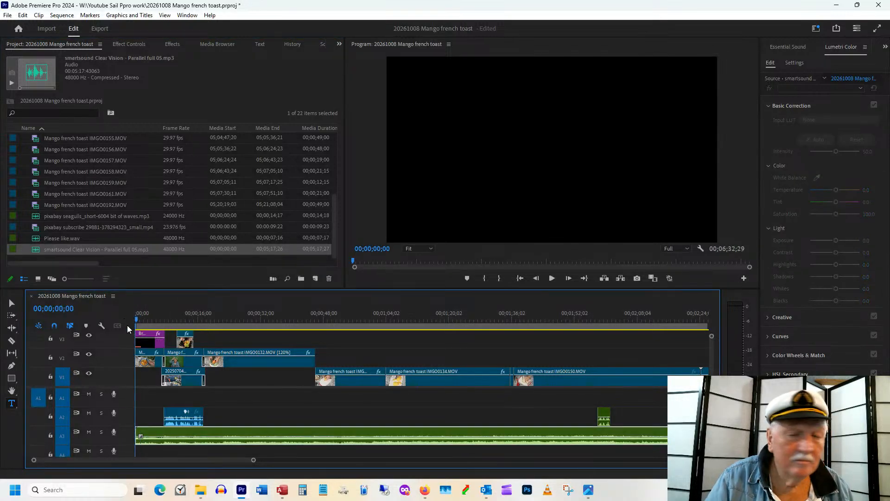
pyautogui.press('space')
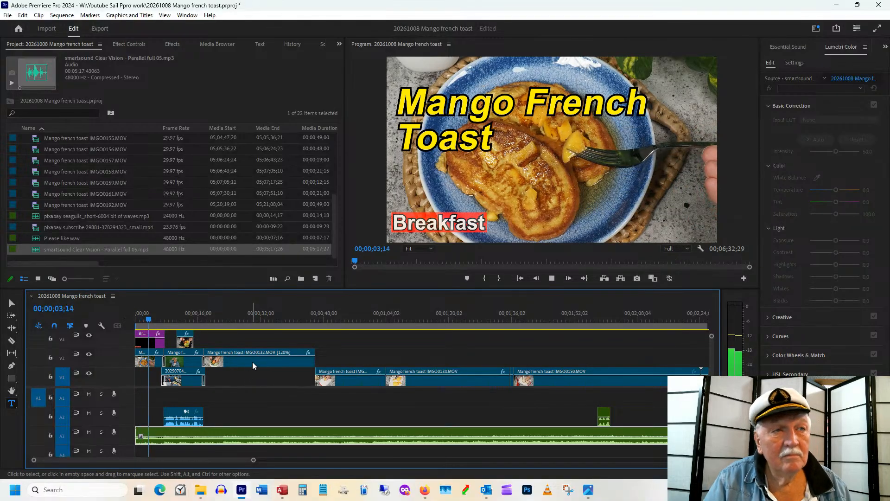
pyautogui.press('space')
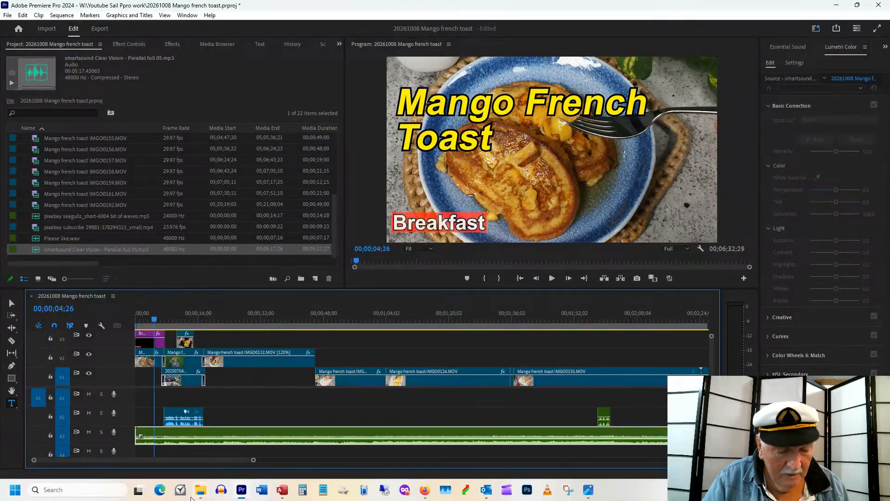
# - Find where the music starts to end and trim the end of the A3 music clip back to 00;05;03;29
pyautogui.moveTo(181, 460); pyautogui.dragTo(308, 462)
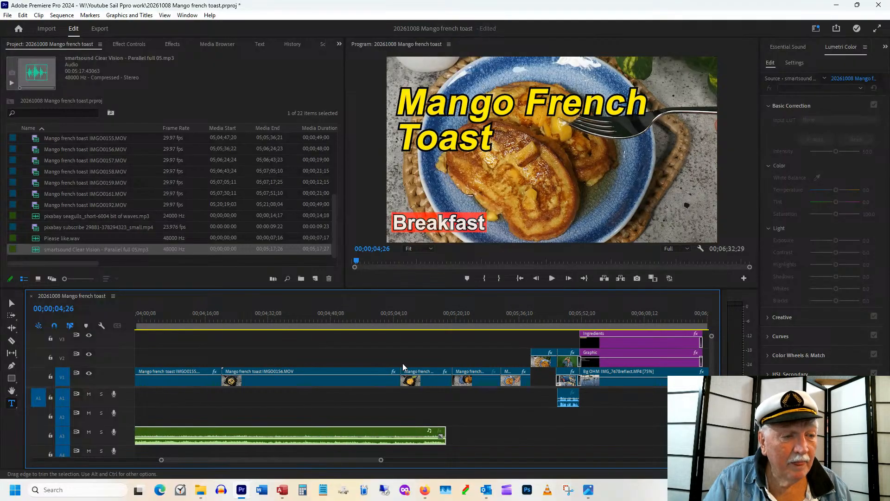
pyautogui.click(386, 317)
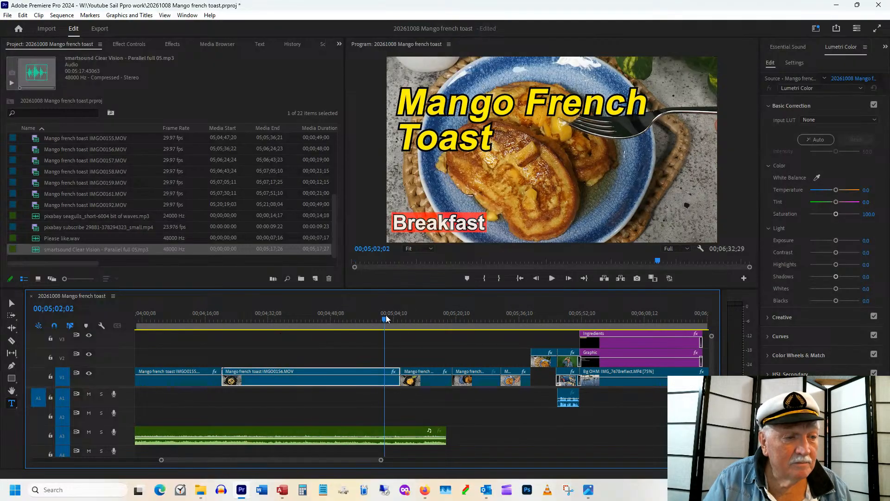
pyautogui.press('space')
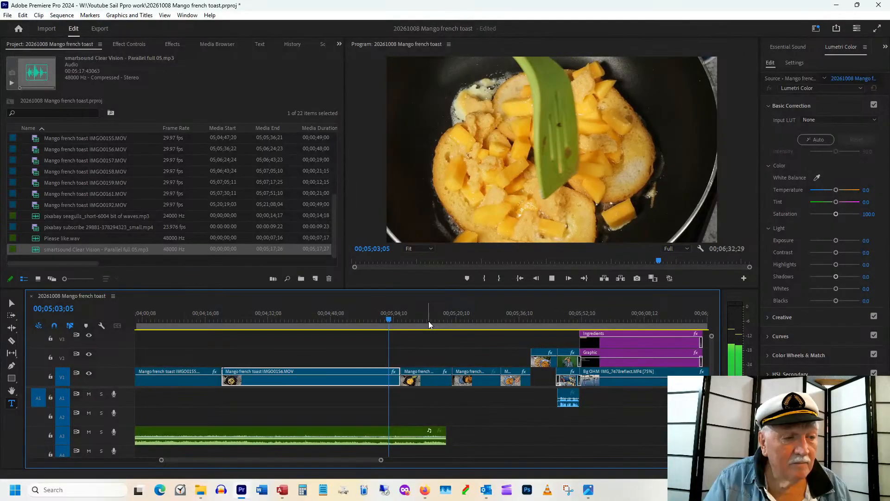
pyautogui.press('space')
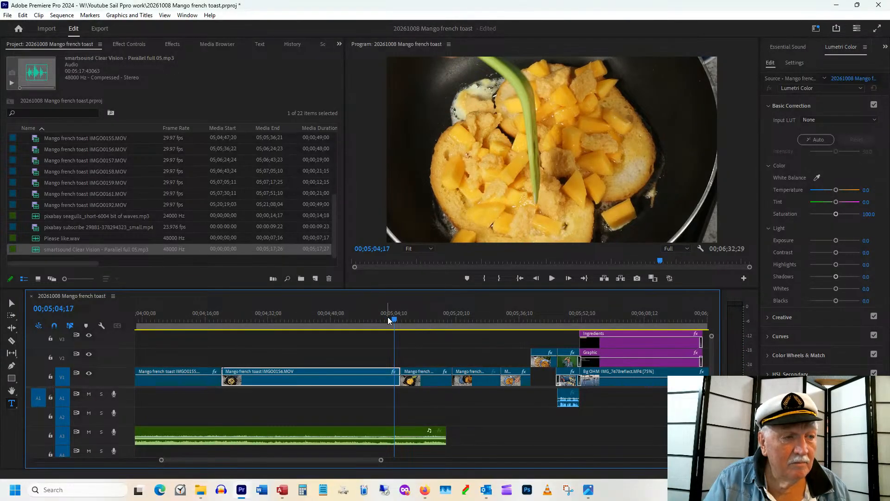
pyautogui.moveTo(389, 319)
pyautogui.mouseDown()
pyautogui.moveTo(427, 323)
pyautogui.moveTo(365, 328)
pyautogui.moveTo(378, 325)
pyautogui.mouseUp()
pyautogui.press('space')
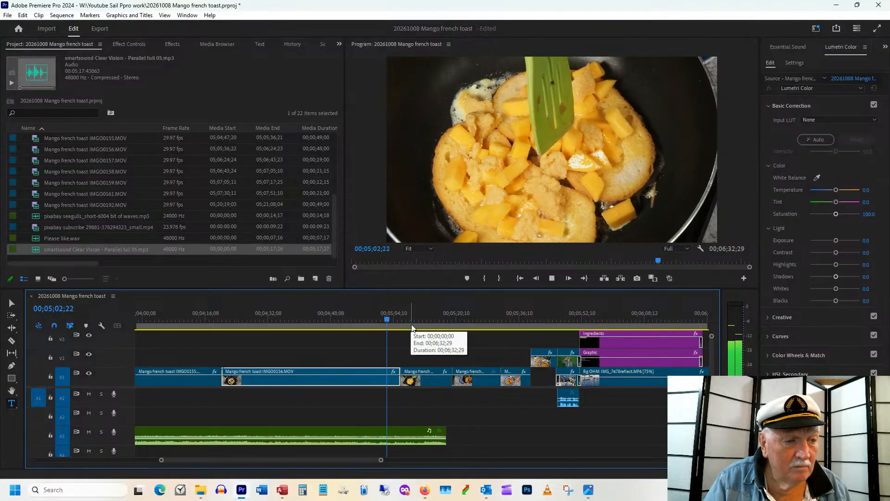
pyautogui.press('space')
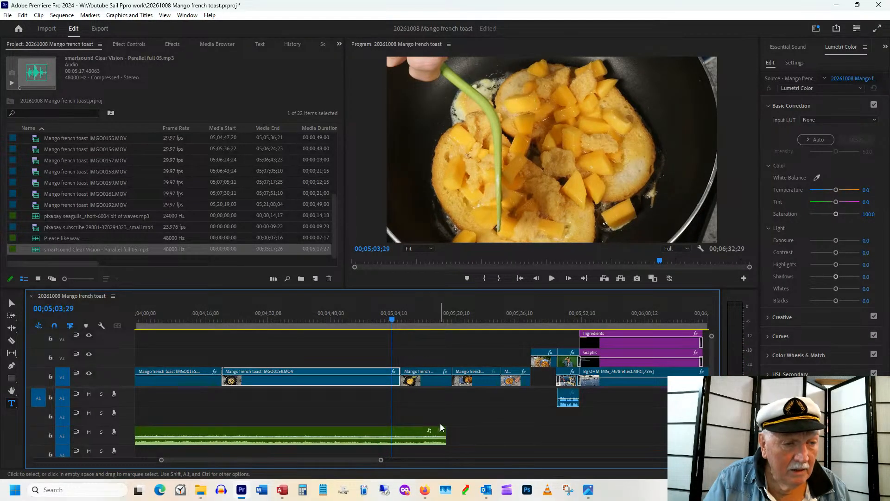
pyautogui.moveTo(445, 433); pyautogui.dragTo(391, 433)
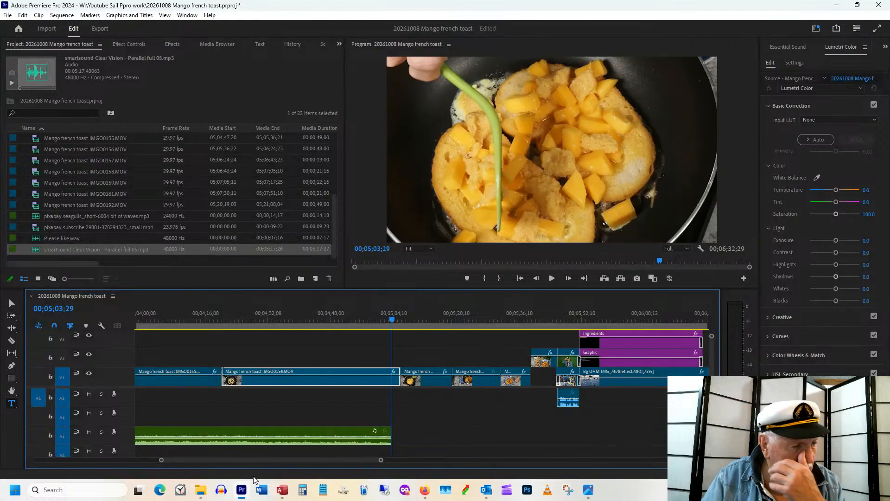
# - Enable Remix on the trimmed music clip on track A3
pyautogui.rightClick(296, 433)
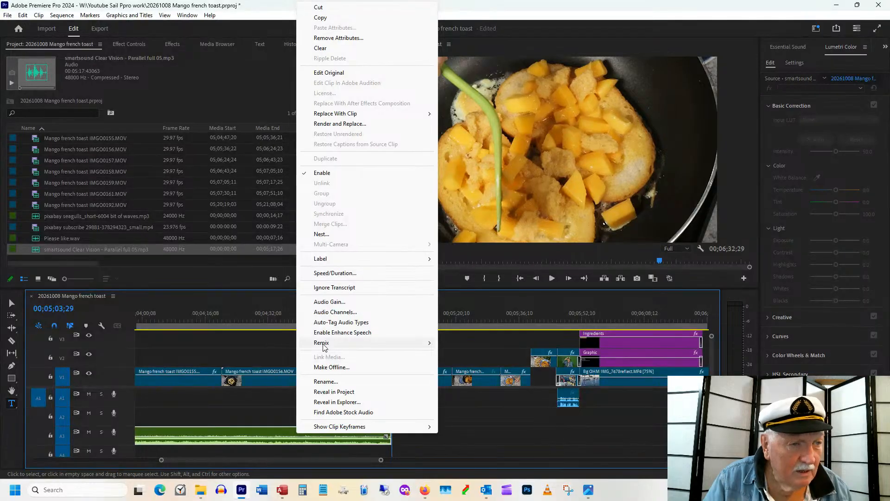
pyautogui.moveTo(321, 343)
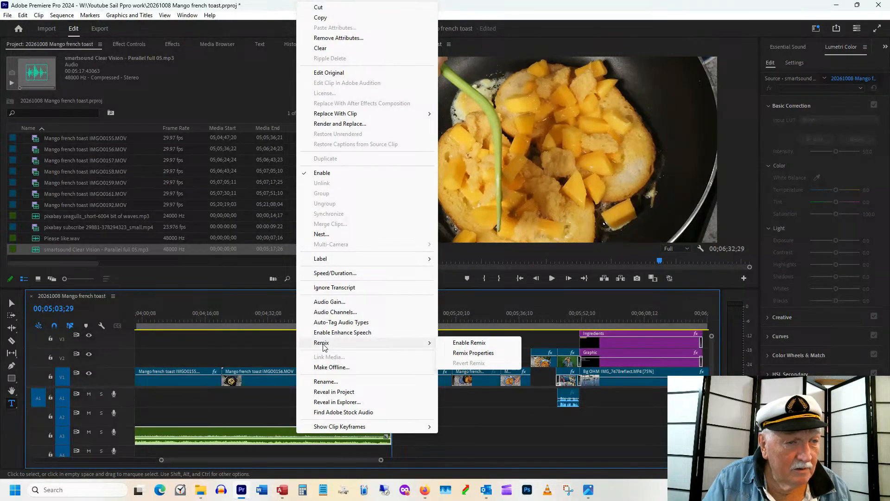
pyautogui.click(470, 343)
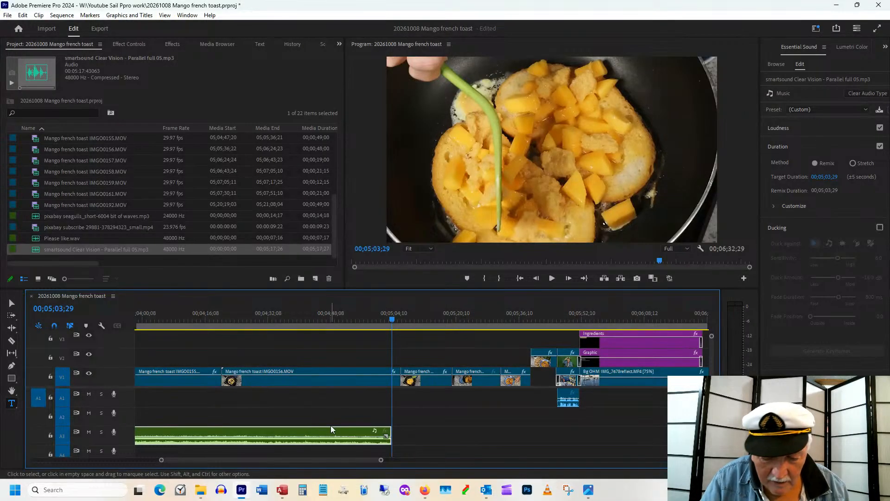
# - Extend the music to the end of the video with the Remix Tool, target duration 00;06;32;12, and play the ending
pyautogui.press('-')
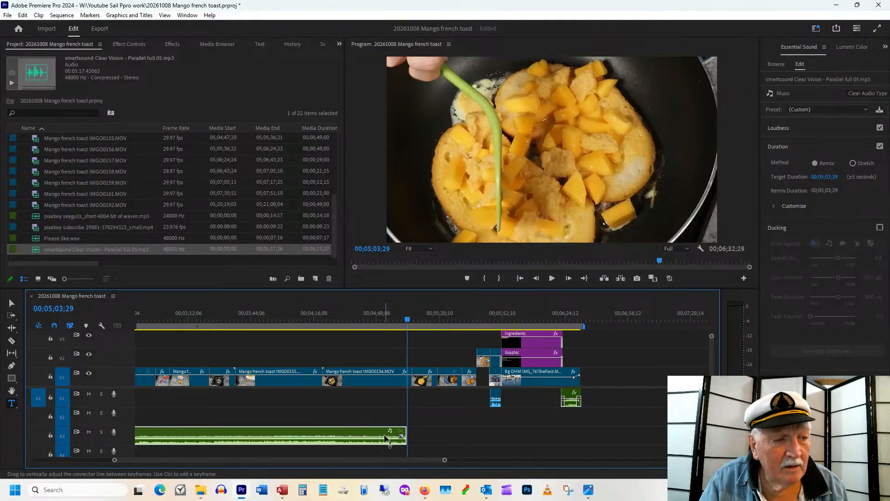
pyautogui.click(17, 330)
pyautogui.click(13, 329)
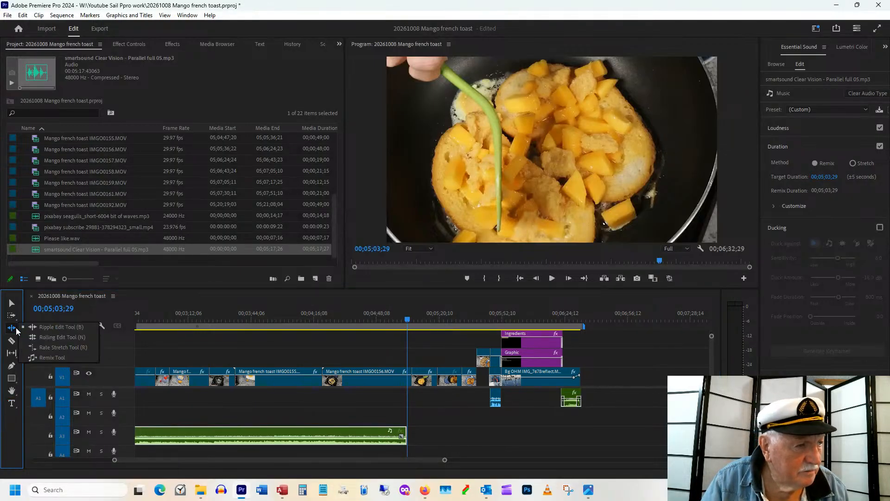
pyautogui.click(33, 358)
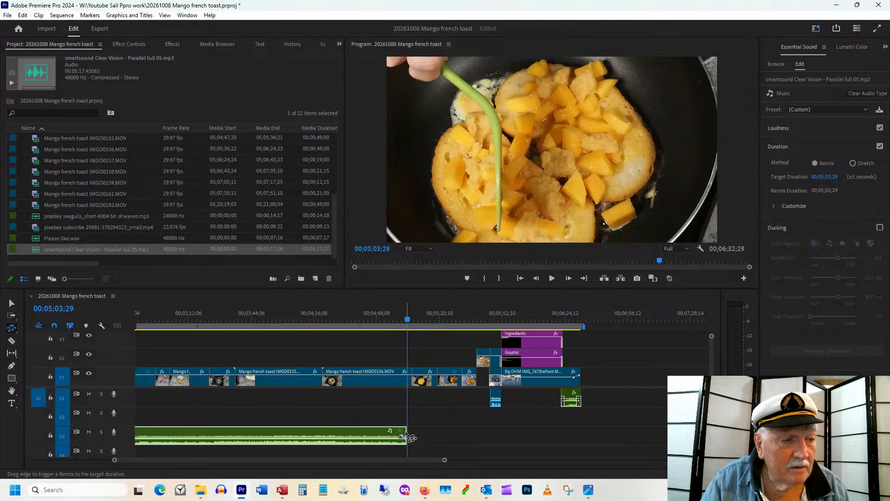
pyautogui.moveTo(406, 435); pyautogui.dragTo(584, 432)
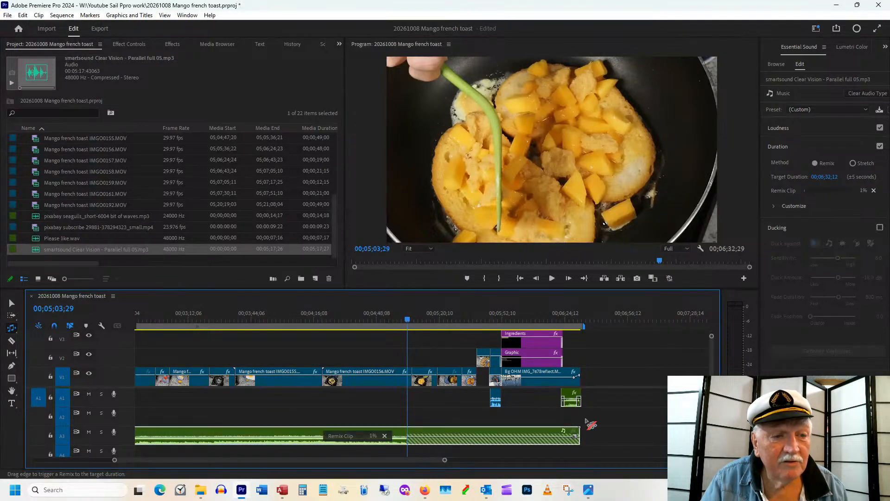
pyautogui.click(553, 311)
pyautogui.press('space')
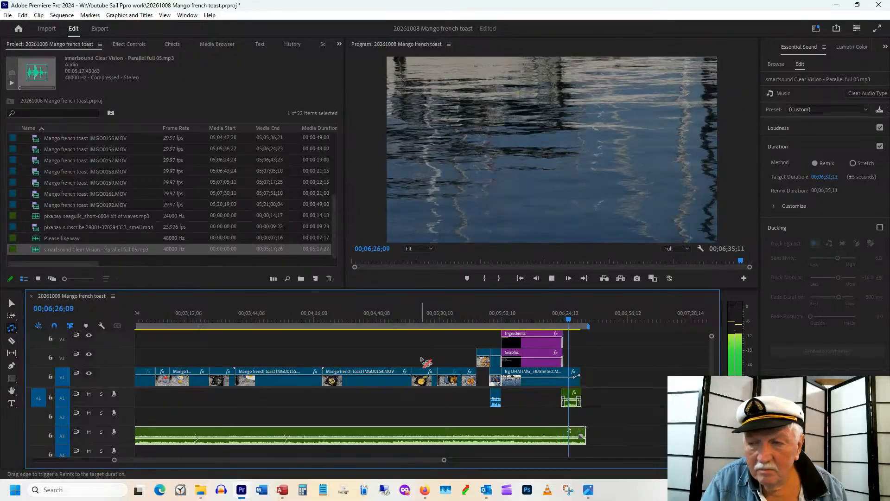
# - Stop playing the ending and save the project
pyautogui.press('space')
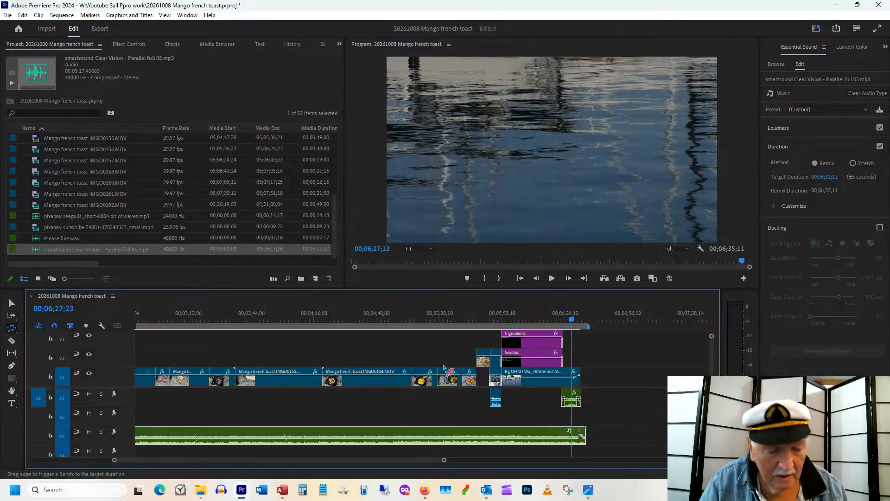
pyautogui.hotkey('ctrl', 's')
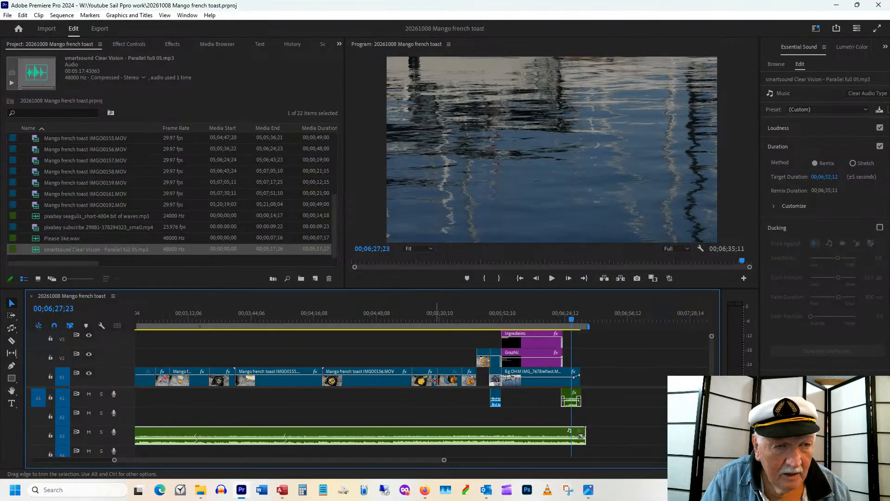
# - Copy the seagulls sound clip from the end of track A1 to the start of the sequence and play the opening
pyautogui.click(569, 402)
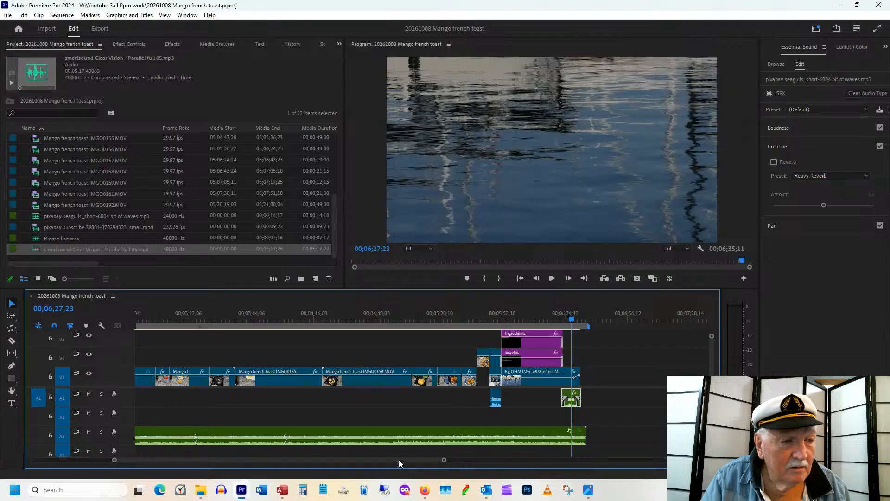
pyautogui.moveTo(399, 460); pyautogui.dragTo(258, 463)
pyautogui.click(139, 316)
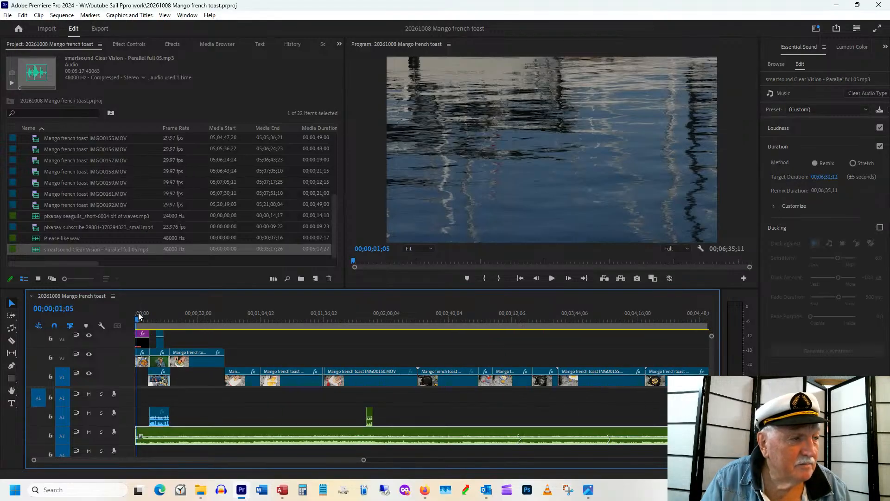
pyautogui.hotkey('ctrl', 'v')
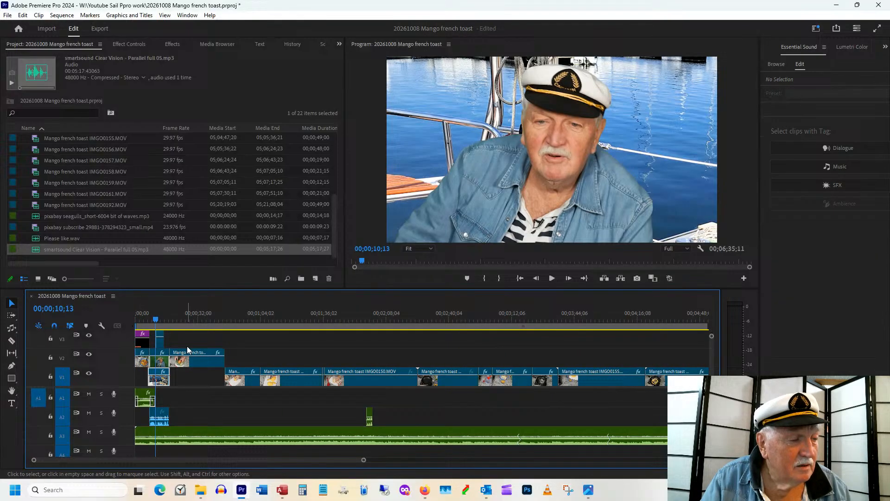
pyautogui.click(137, 317)
pyautogui.press('space')
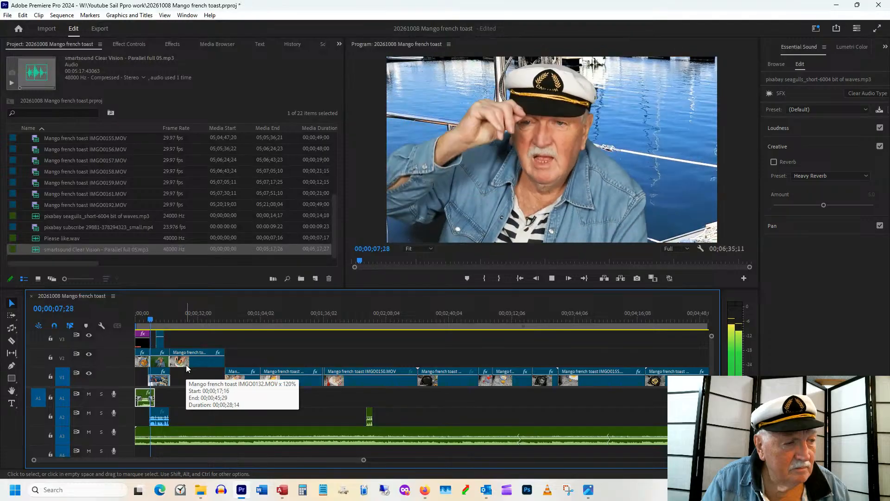
pyautogui.press('space')
# - Trim the opening seagulls clip on track A1 to about 8.5 seconds, keep it at the sequence start, and play the opening
pyautogui.press('=')
pyautogui.press('=')
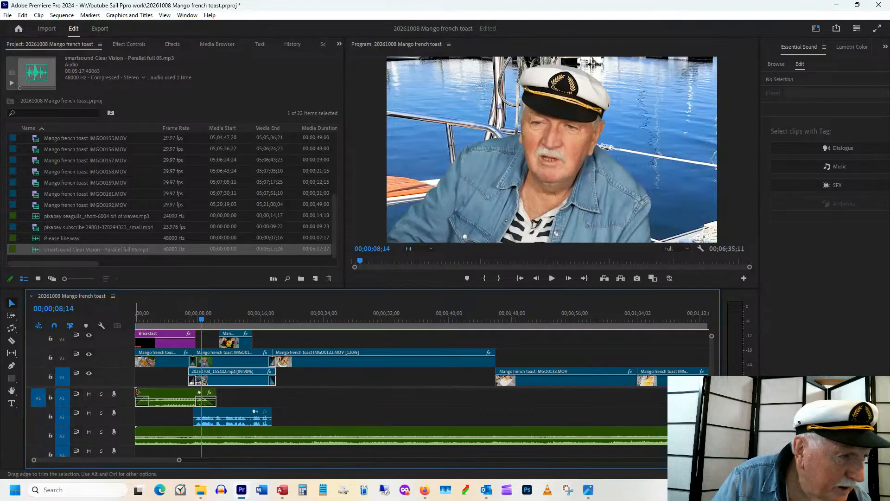
pyautogui.moveTo(136, 392); pyautogui.dragTo(159, 397)
pyautogui.moveTo(162, 314); pyautogui.dragTo(102, 315)
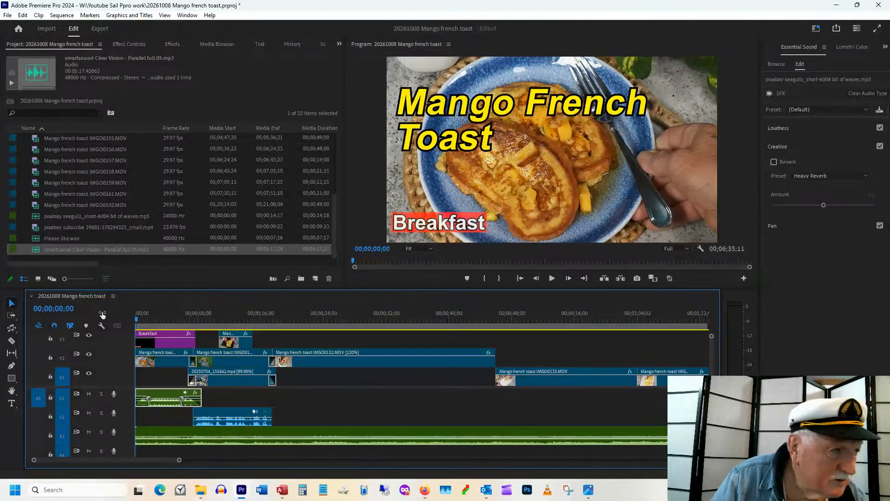
pyautogui.press('space')
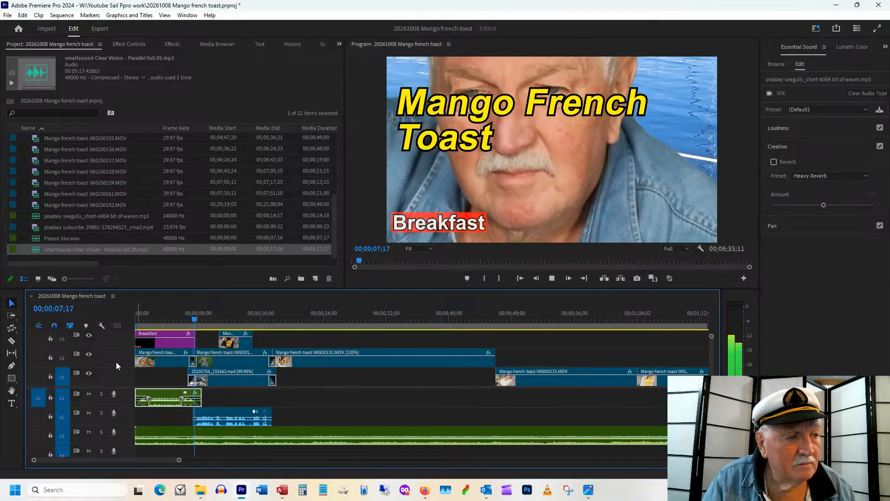
pyautogui.click(218, 441)
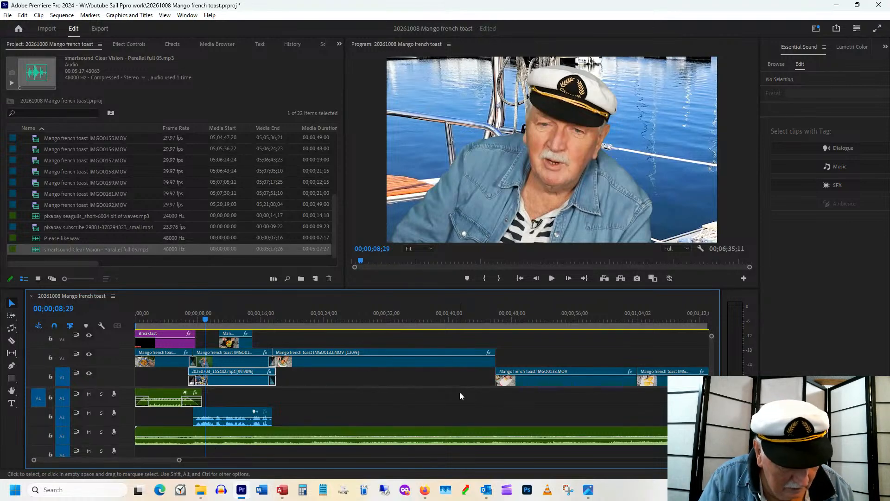
# - Save the project and show the whole sequence in the timeline
pyautogui.hotkey('ctrl', 's')
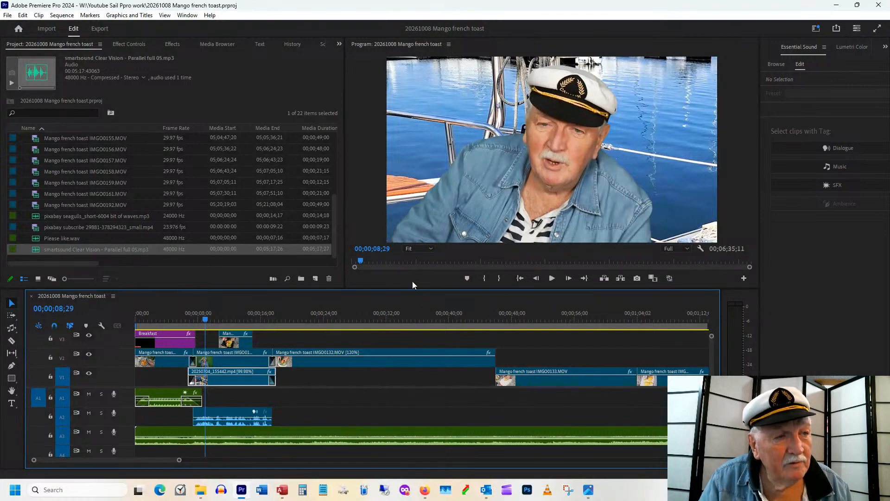
pyautogui.click(371, 318)
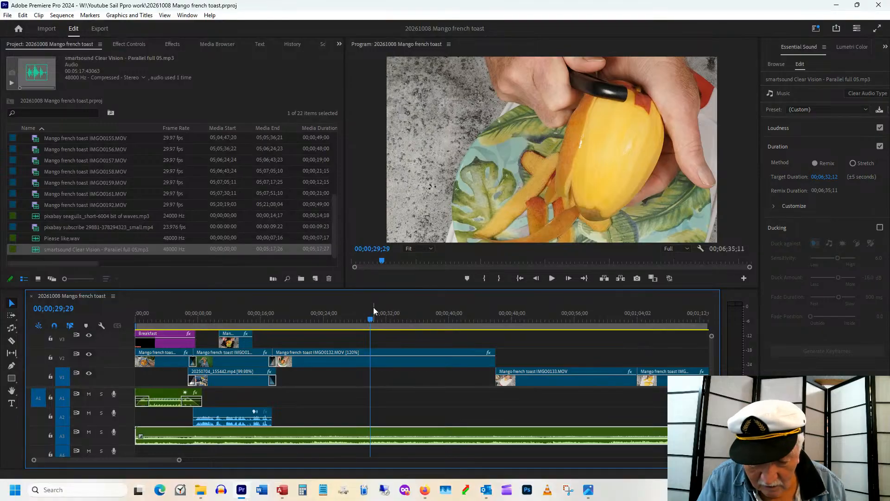
pyautogui.press('-')
pyautogui.press('-')
pyautogui.press('-')
pyautogui.press('-')
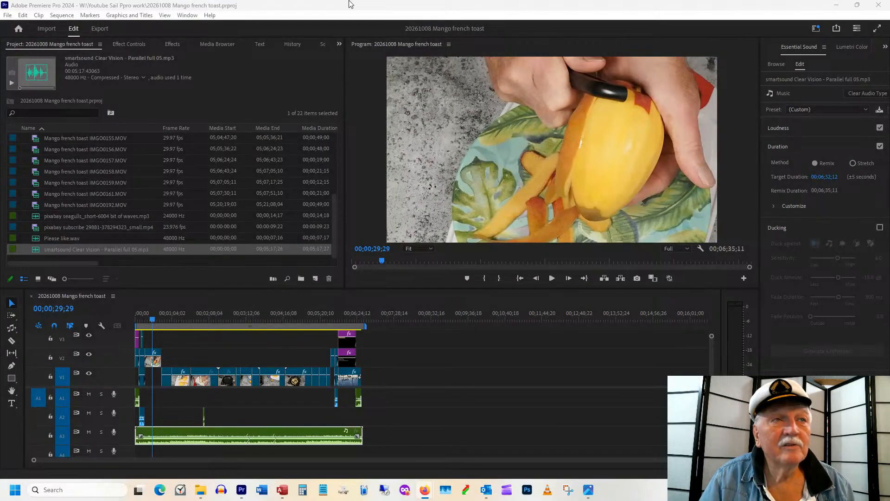
# - Close Premiere Pro and minimize the 20251009 Mango french toast folder window
pyautogui.click(879, 6)
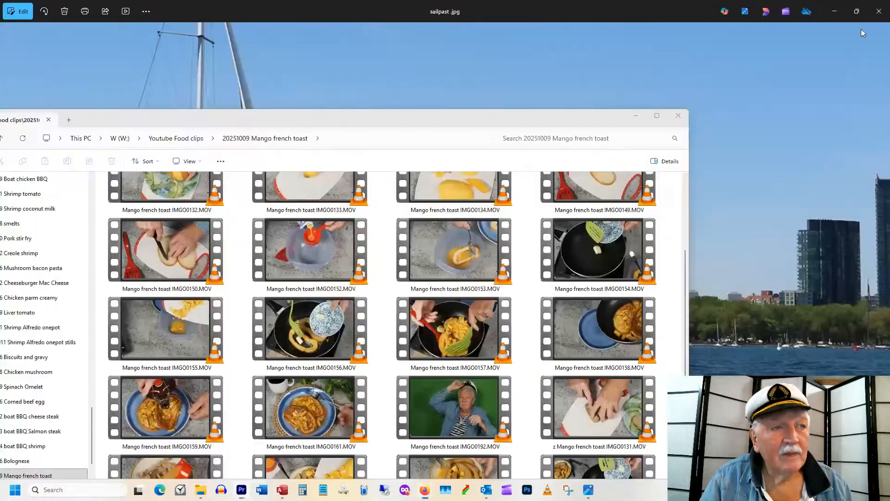
pyautogui.click(640, 115)
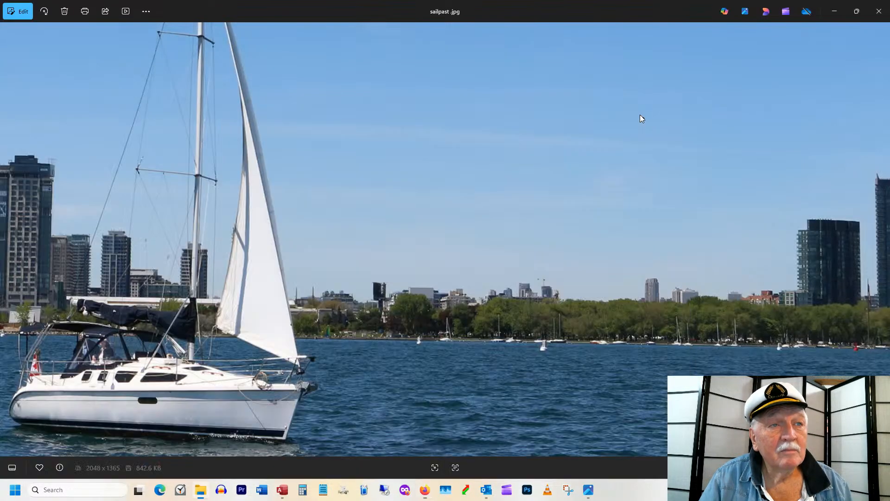